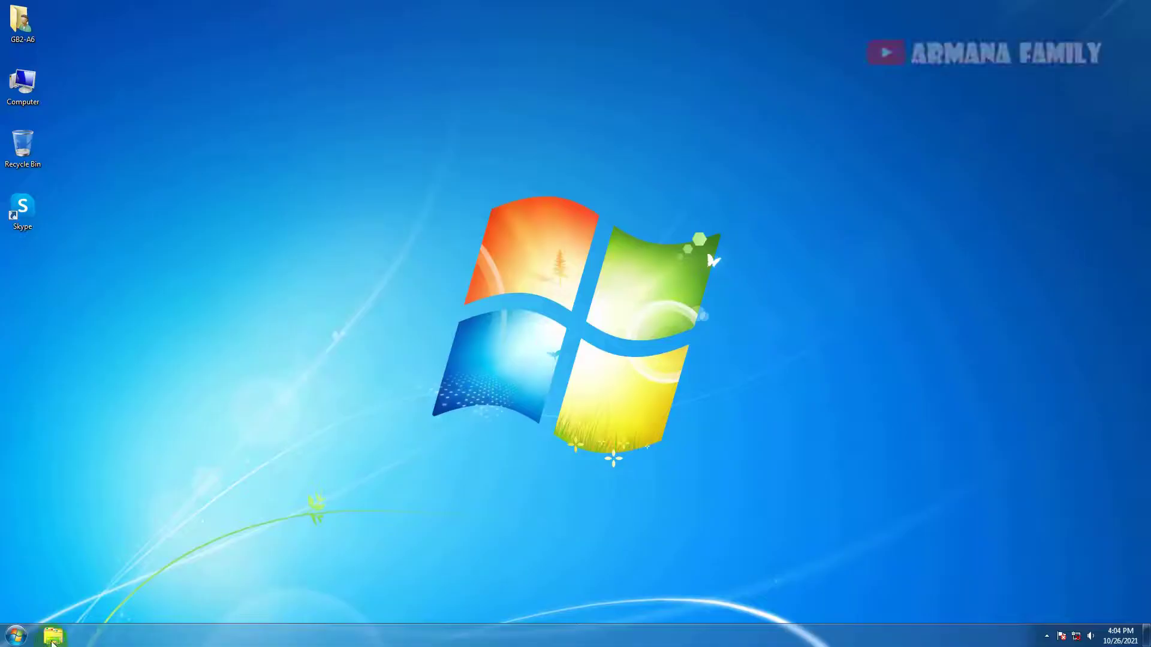
# Open Programs and Features via appwiz.cpl and check the .NET Framework 4 Client Profile and Extended entries.
pyautogui.click(18, 634)
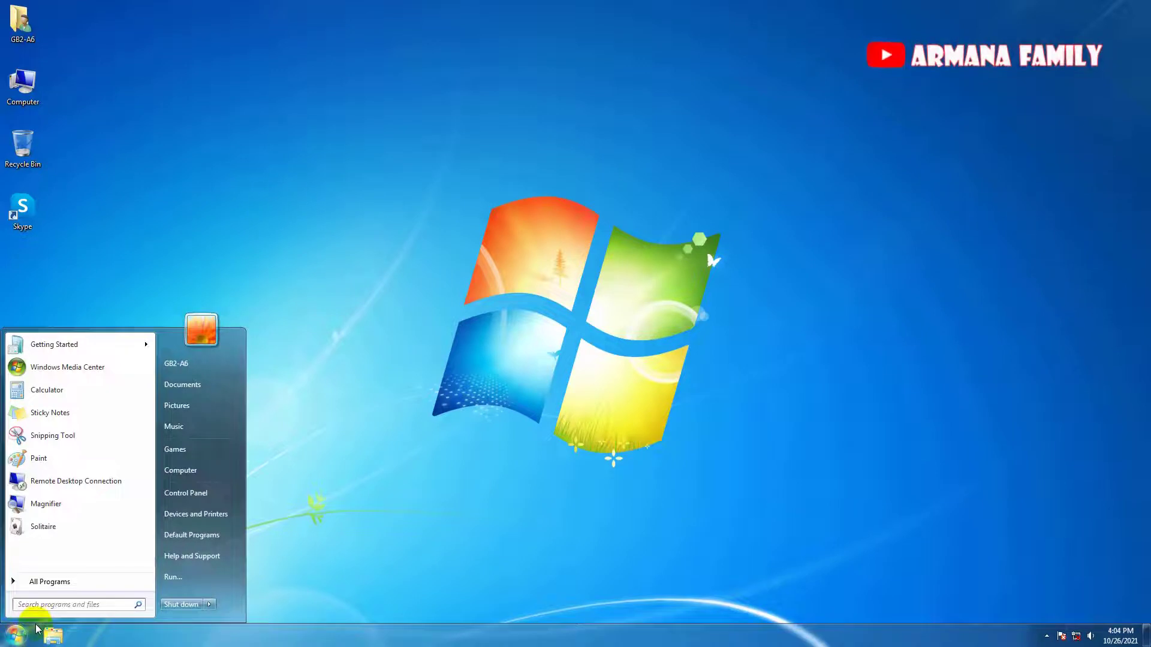
pyautogui.write('app')
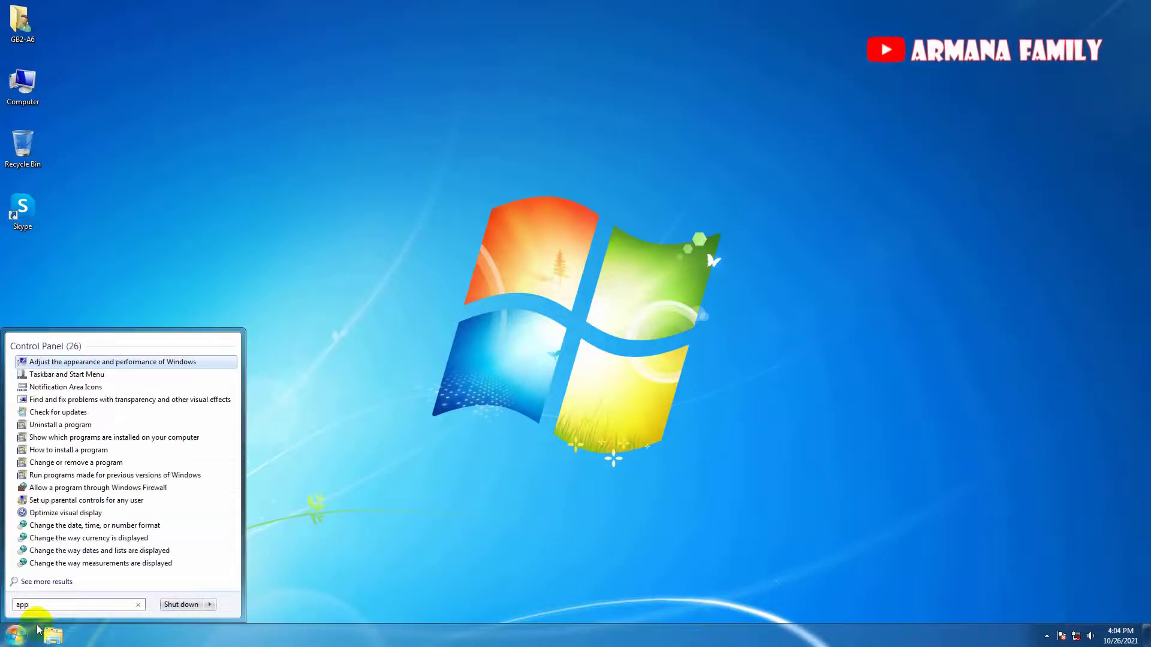
pyautogui.write('wiz')
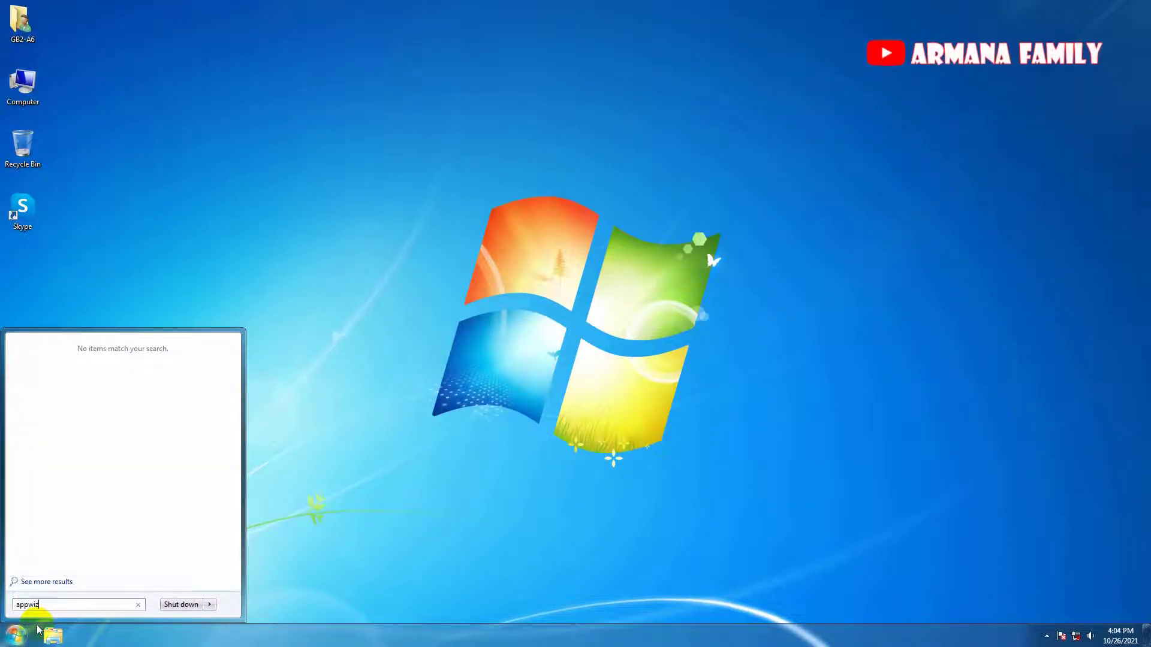
pyautogui.write('.cpl')
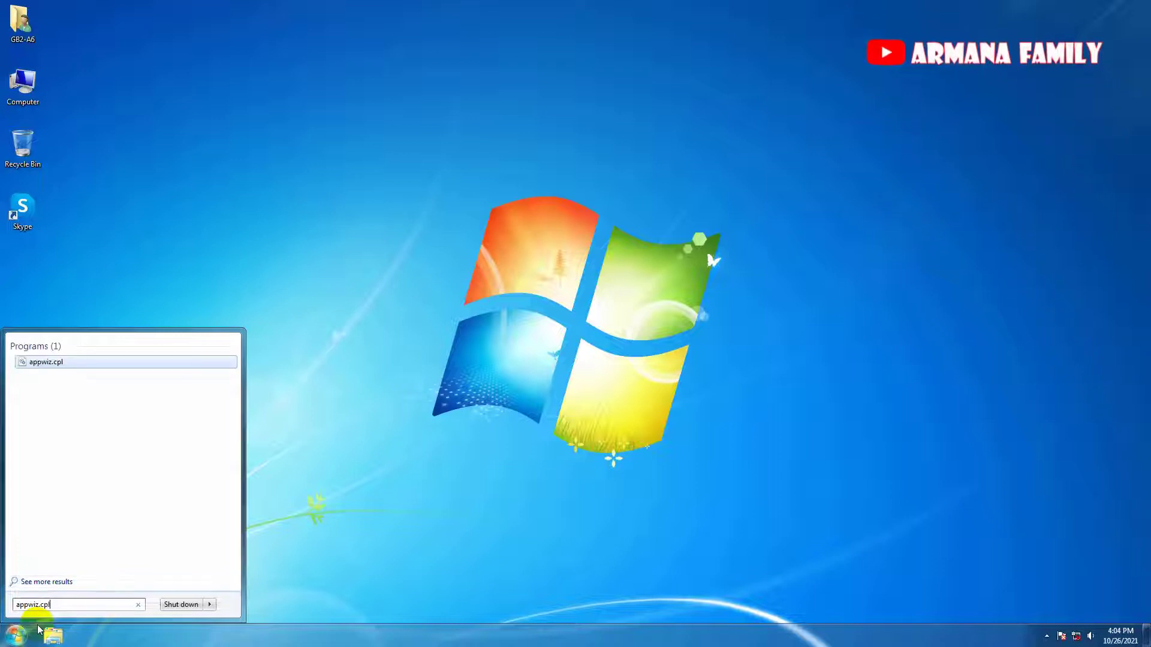
pyautogui.press('Return')
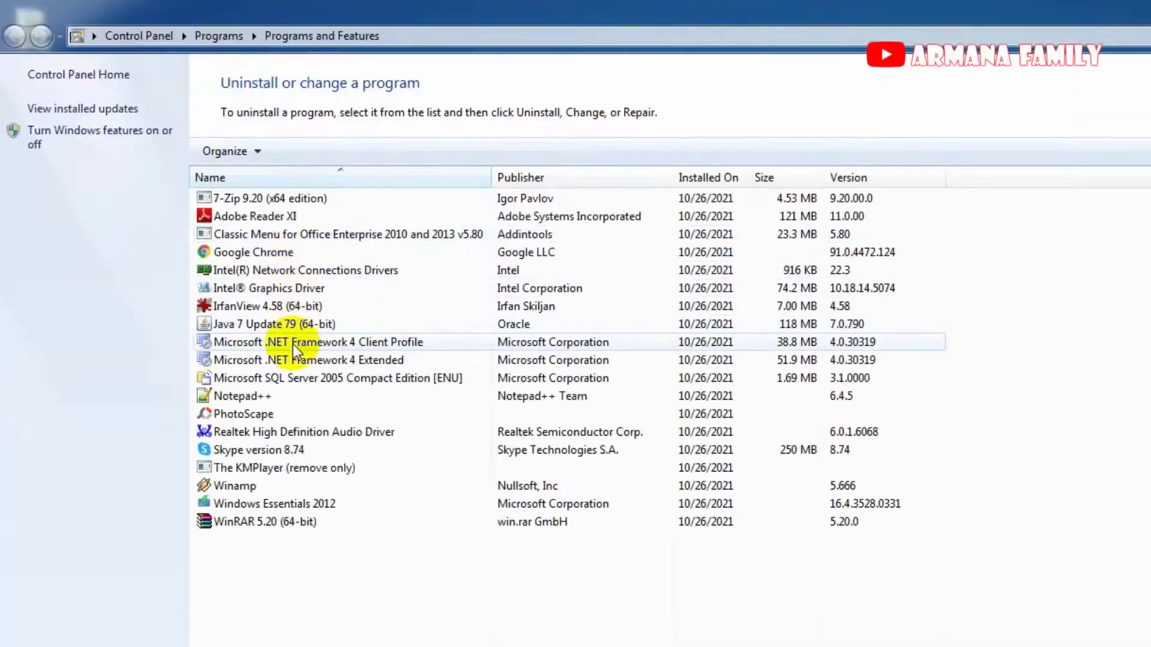
pyautogui.click(295, 343)
pyautogui.click(294, 362)
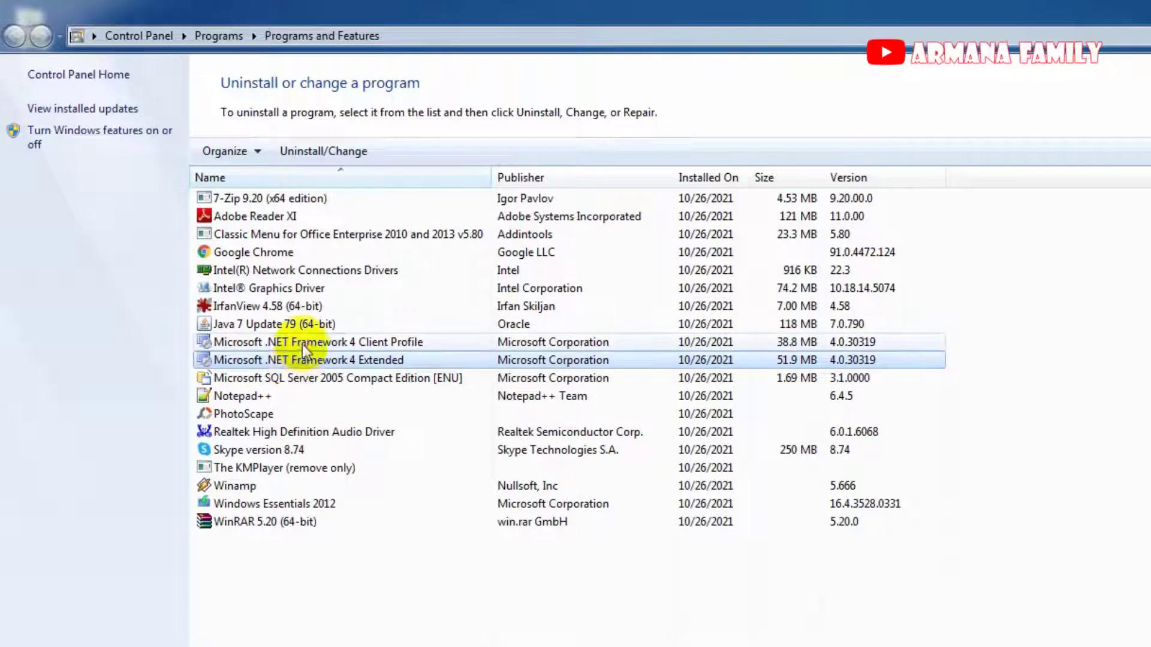
pyautogui.click(302, 343)
pyautogui.click(303, 361)
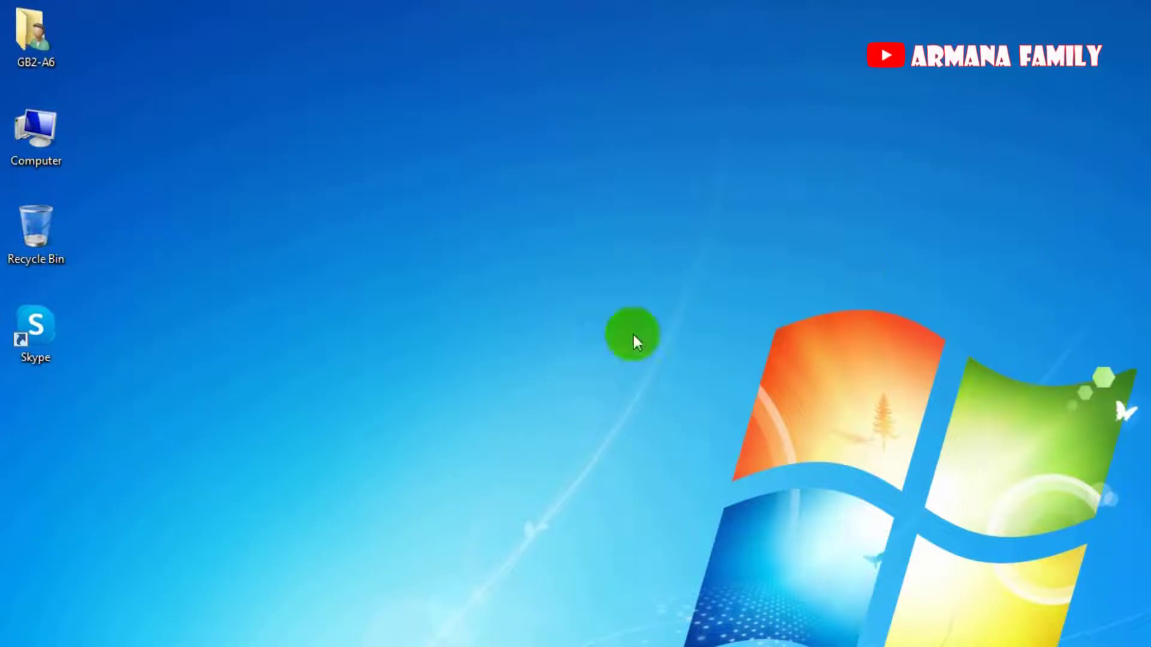
# Browse Data1 (D:) > Master > sofeware backup and open the Cutter Family install HTML page.
pyautogui.doubleClick(36, 132)
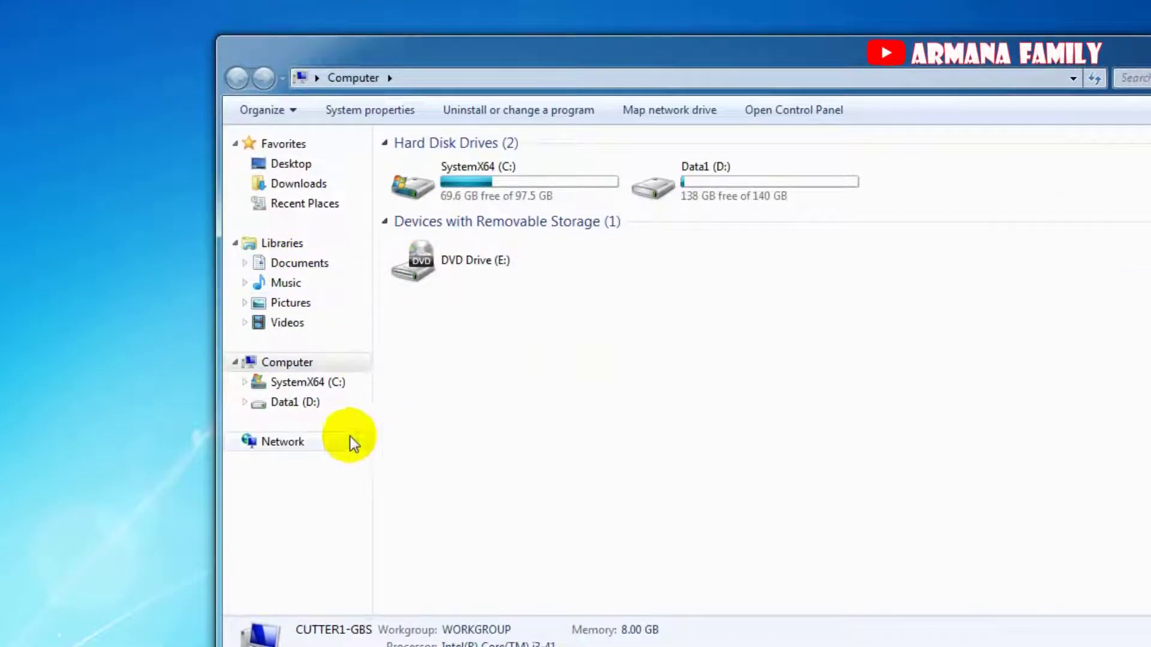
pyautogui.click(300, 404)
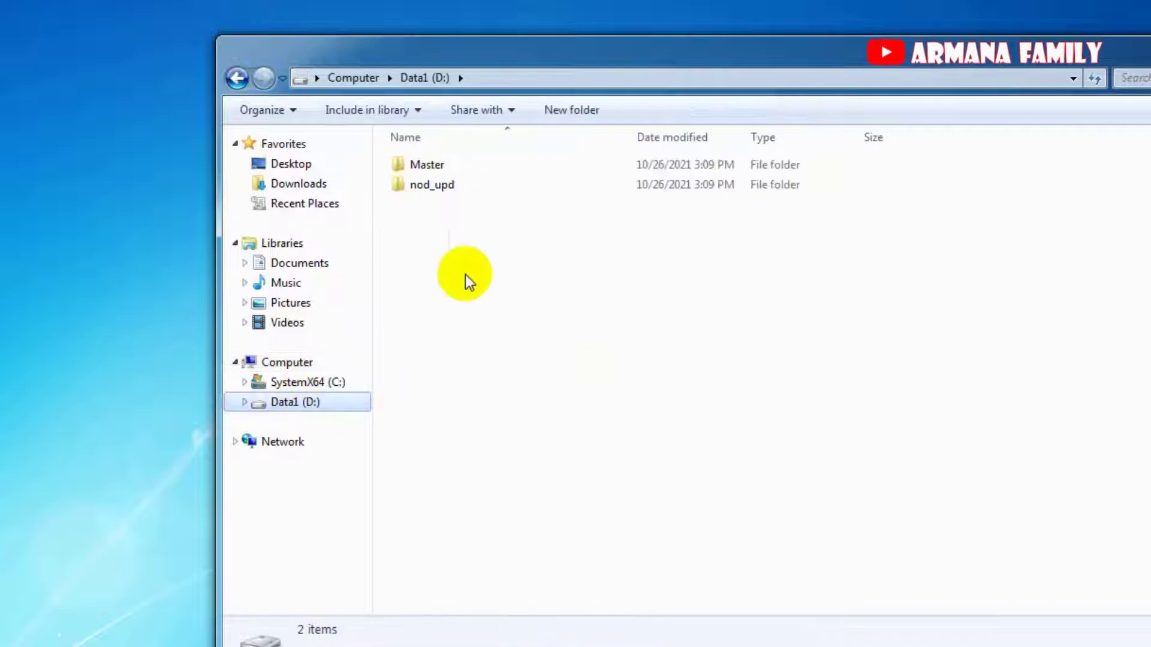
pyautogui.doubleClick(456, 165)
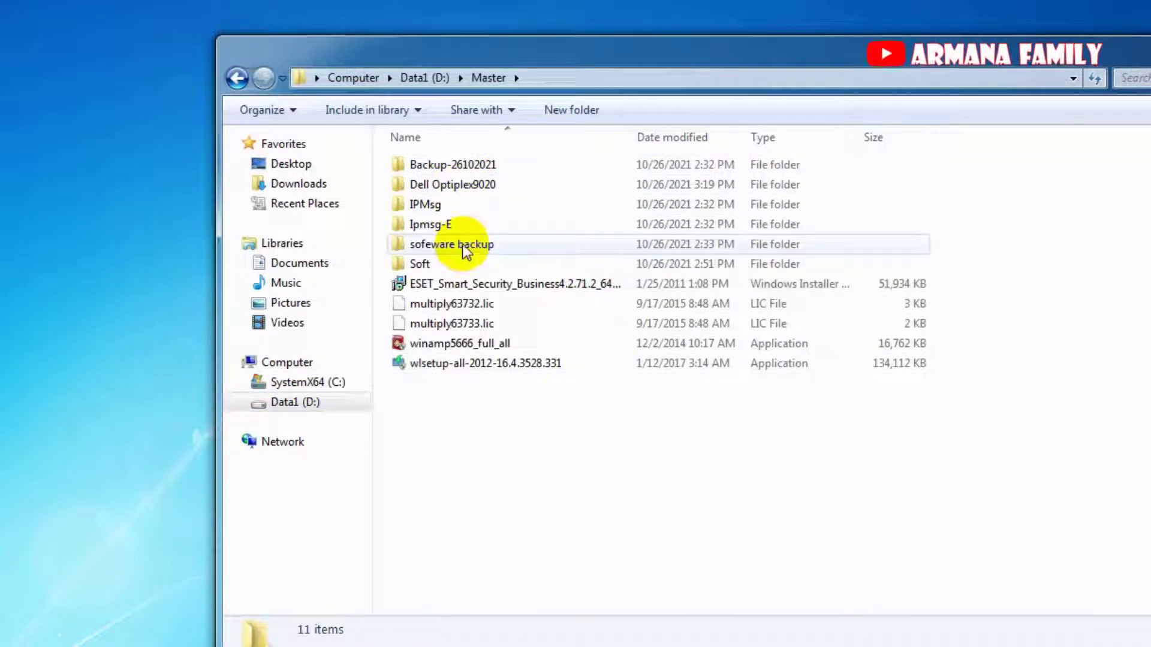
pyautogui.moveTo(467, 251)
pyautogui.click(470, 304)
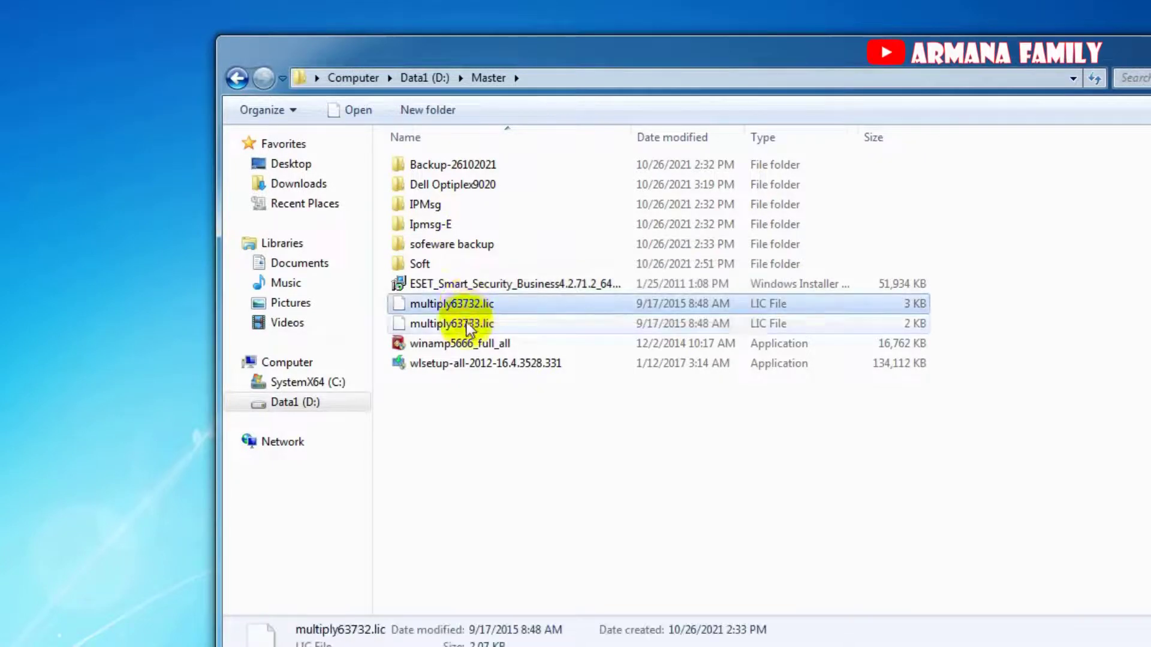
pyautogui.click(470, 323)
pyautogui.click(475, 305)
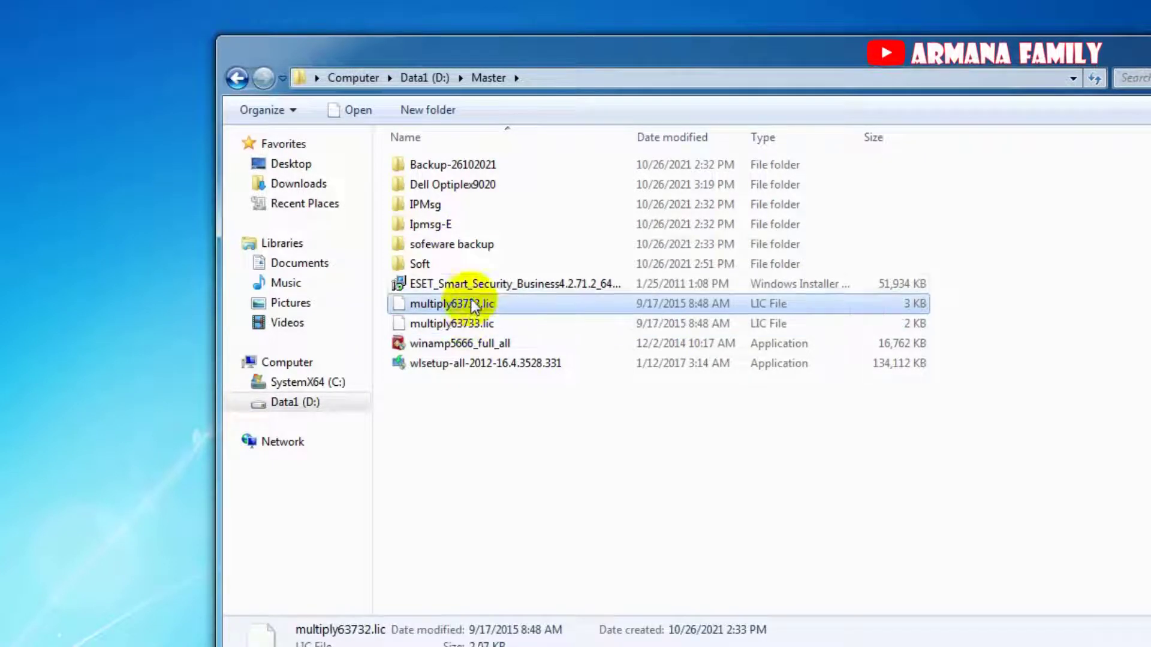
pyautogui.doubleClick(474, 246)
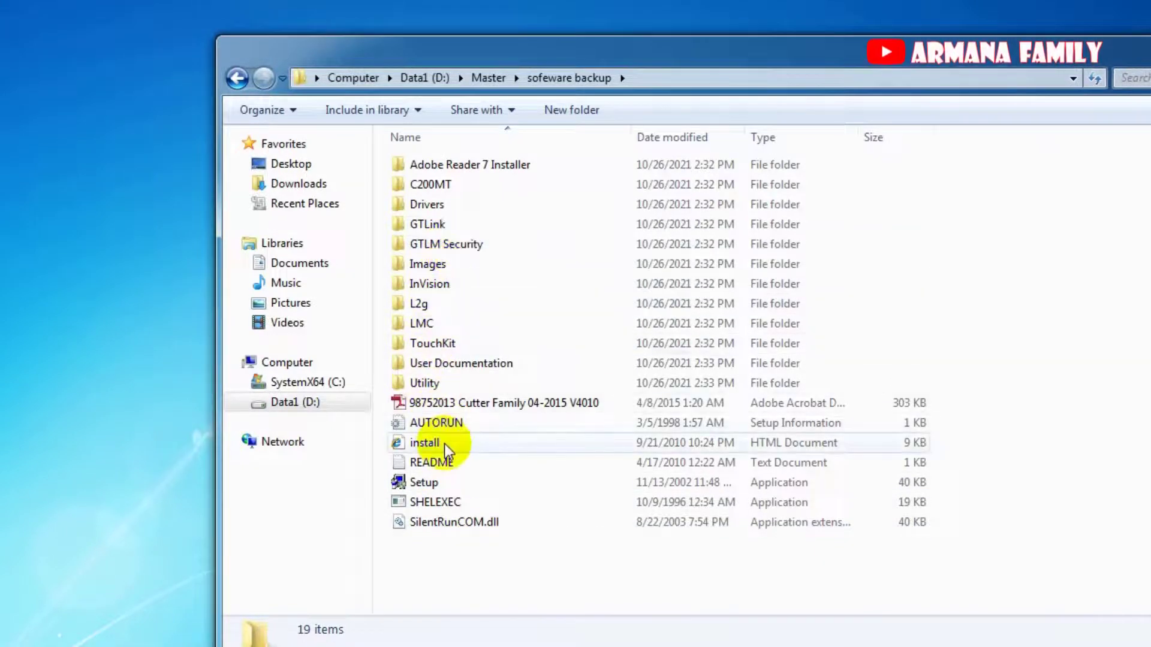
pyautogui.doubleClick(429, 482)
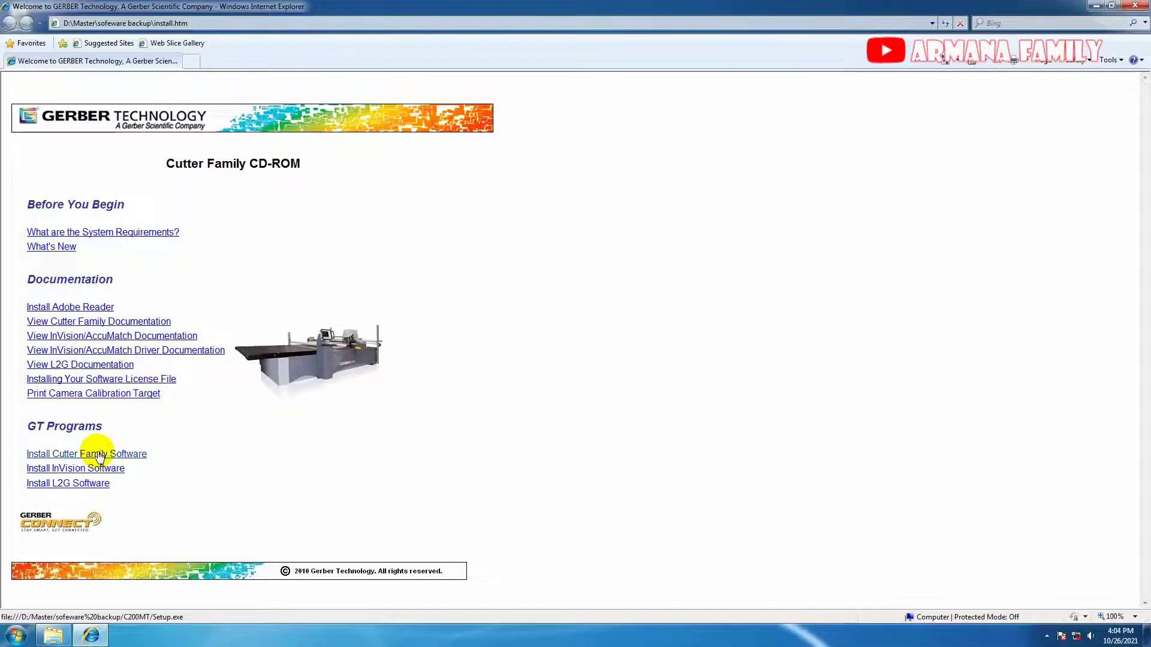
# Start Install Cutter Family Software, allow Setup.exe to run, and install the listed prerequisites.
pyautogui.click(135, 360)
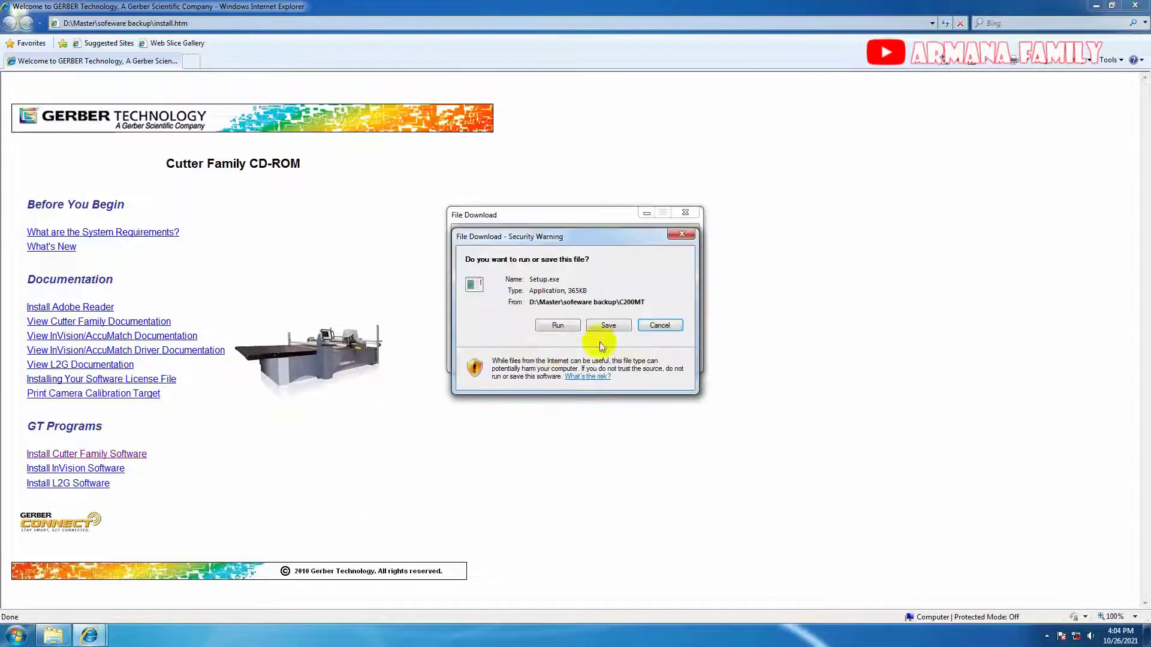
pyautogui.click(568, 325)
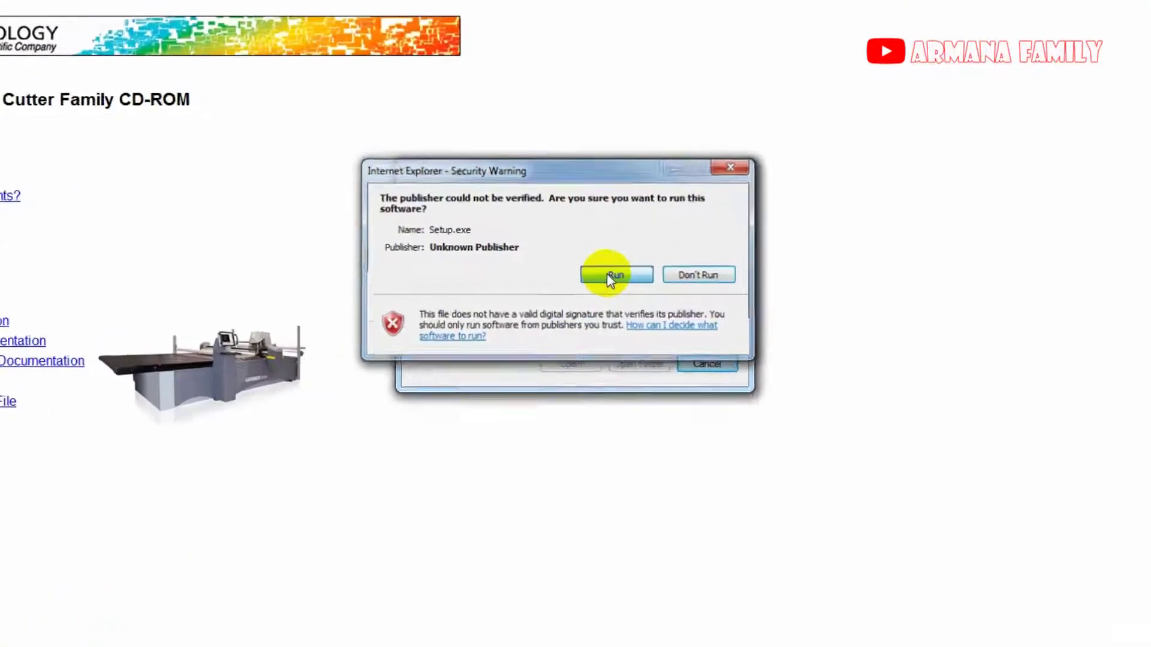
pyautogui.click(613, 275)
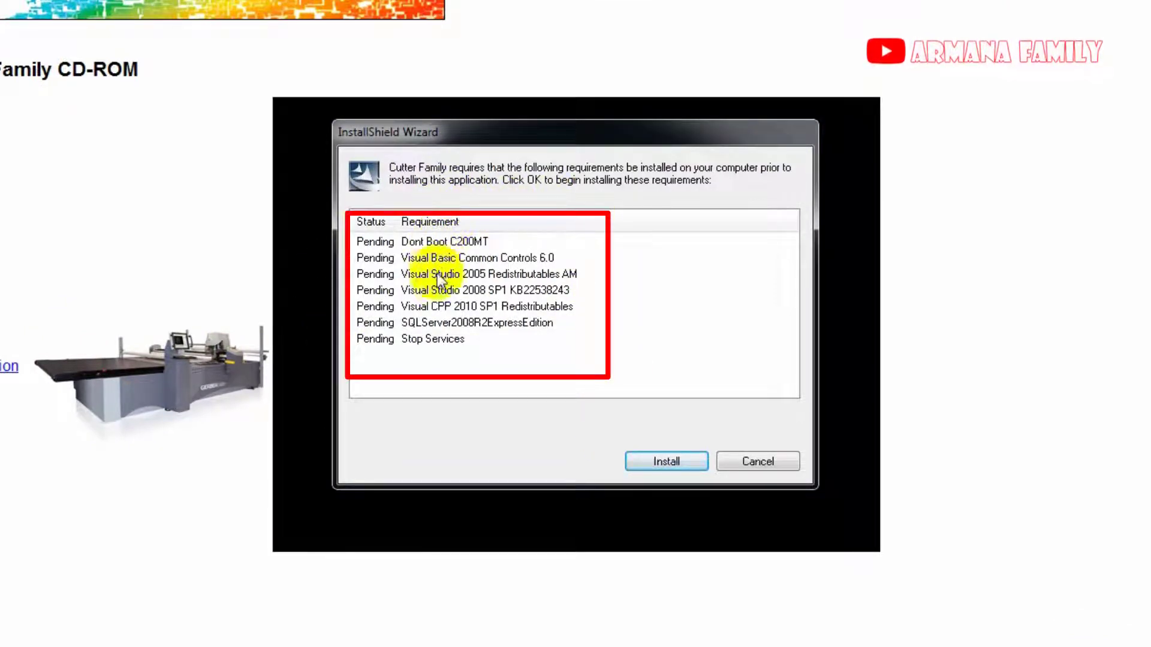
pyautogui.click(677, 459)
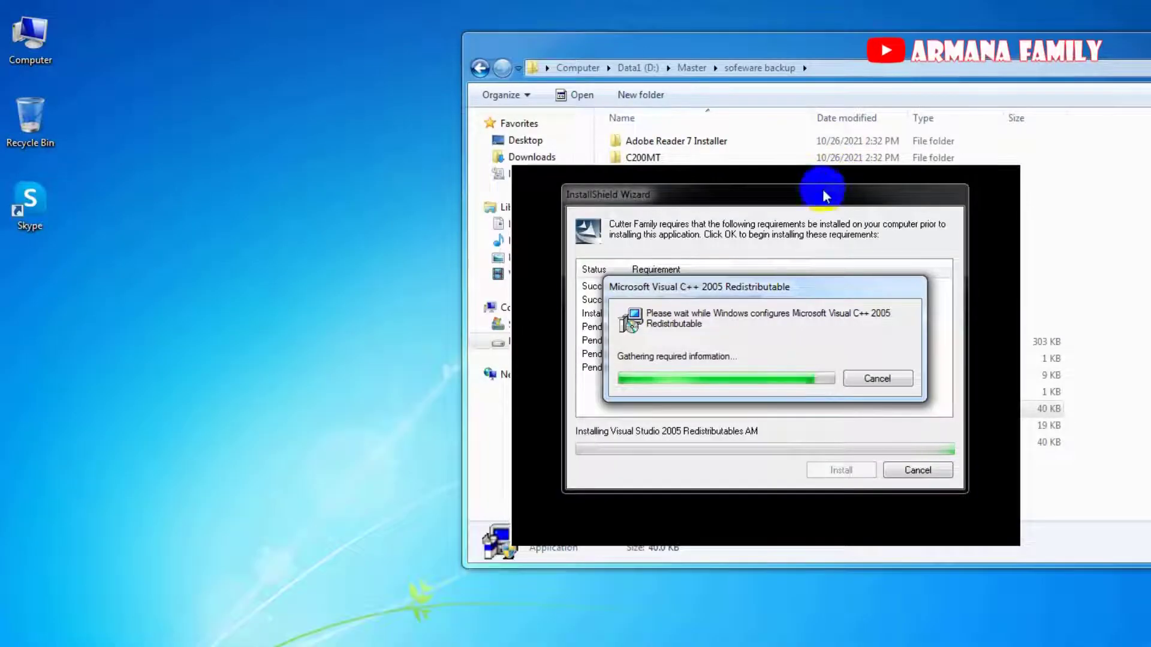
# Place the requirements window top-left and Explorer on the right, briefly viewing the GTLM Security folder.
pyautogui.moveTo(821, 202); pyautogui.dragTo(422, 37)
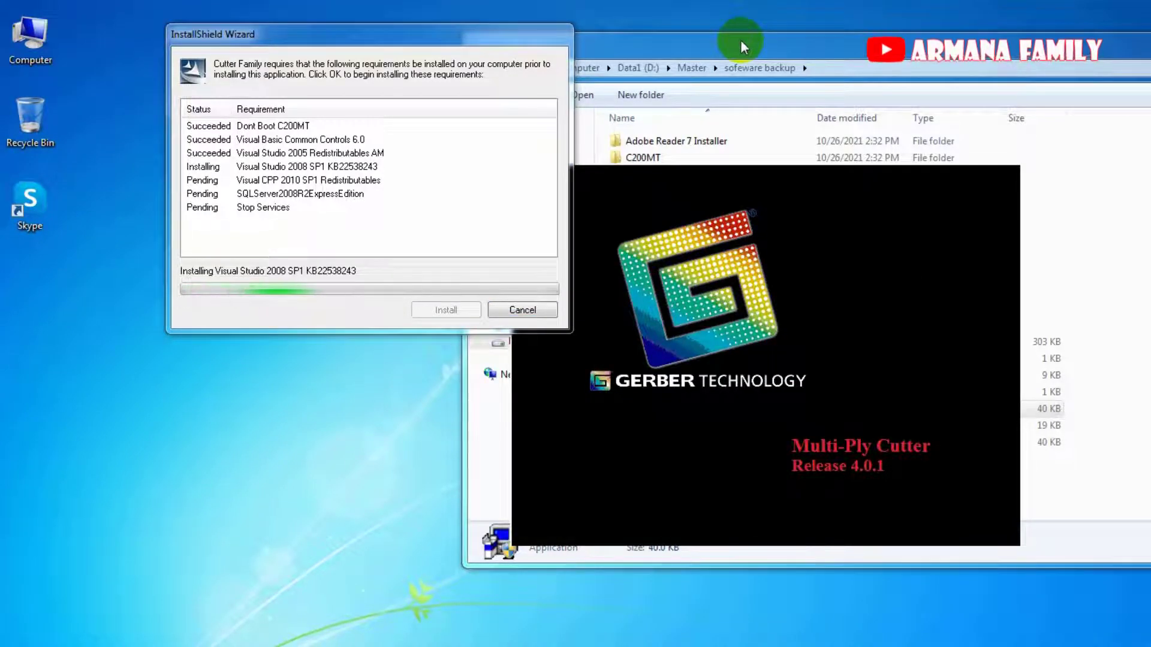
pyautogui.moveTo(744, 45); pyautogui.dragTo(1035, 24)
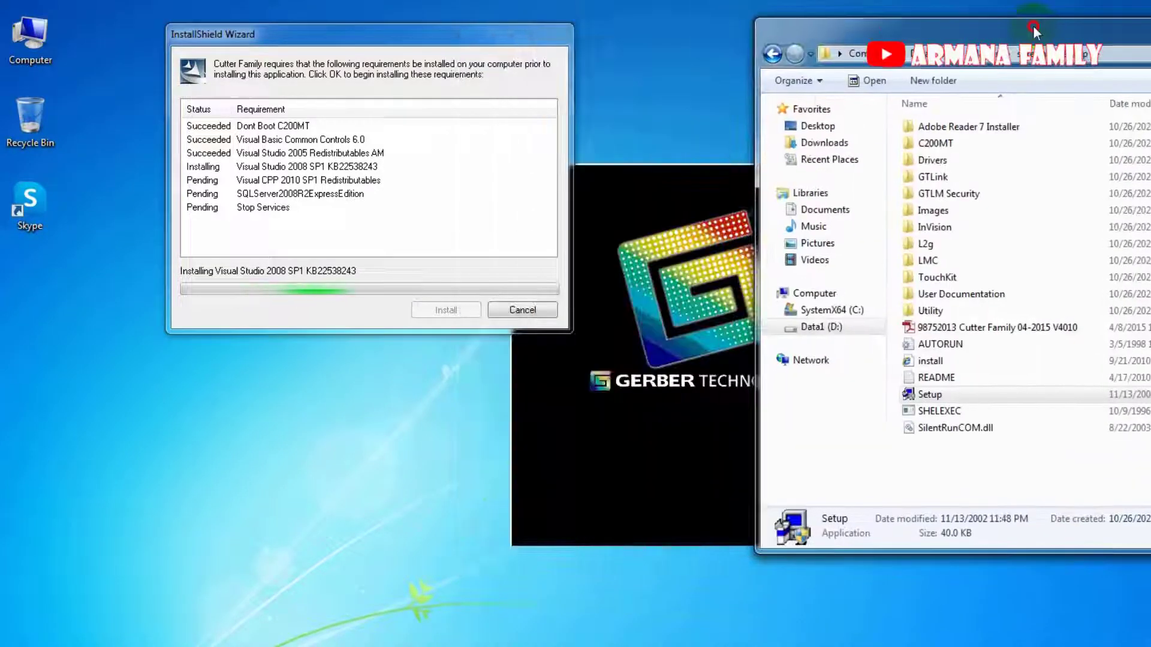
pyautogui.doubleClick(958, 195)
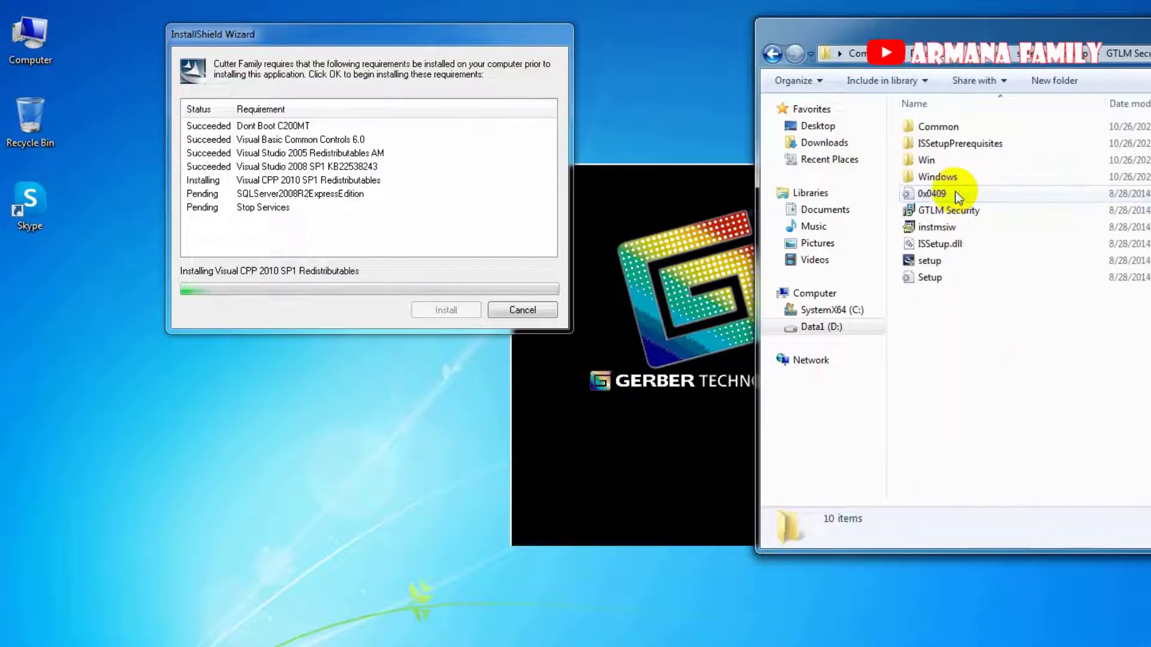
pyautogui.click(771, 59)
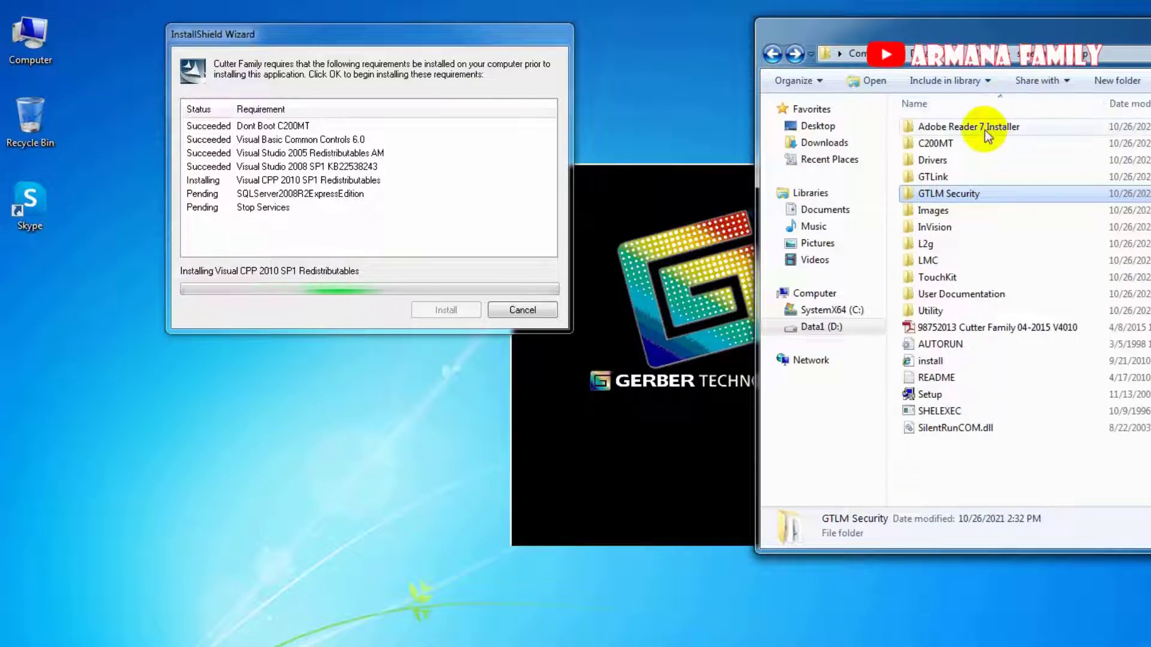
pyautogui.click(639, 226)
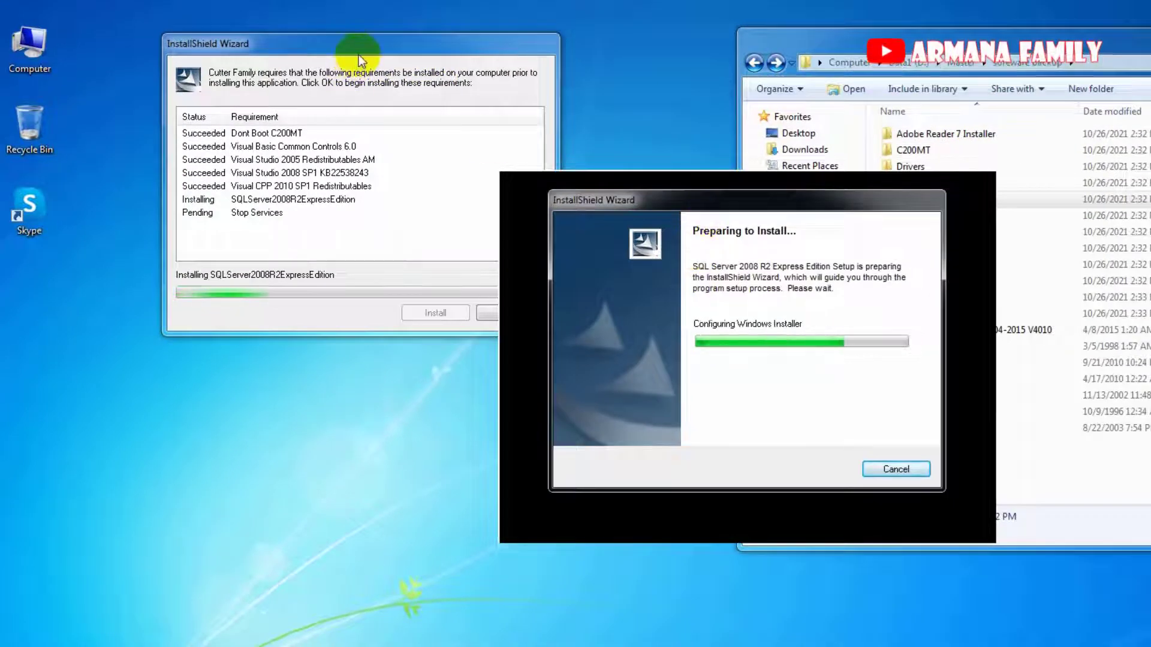
# Check the GTLink, GTLM Security and C200MT folders in sofeware backup while SQL Server setup loads.
pyautogui.moveTo(358, 47); pyautogui.dragTo(307, 50)
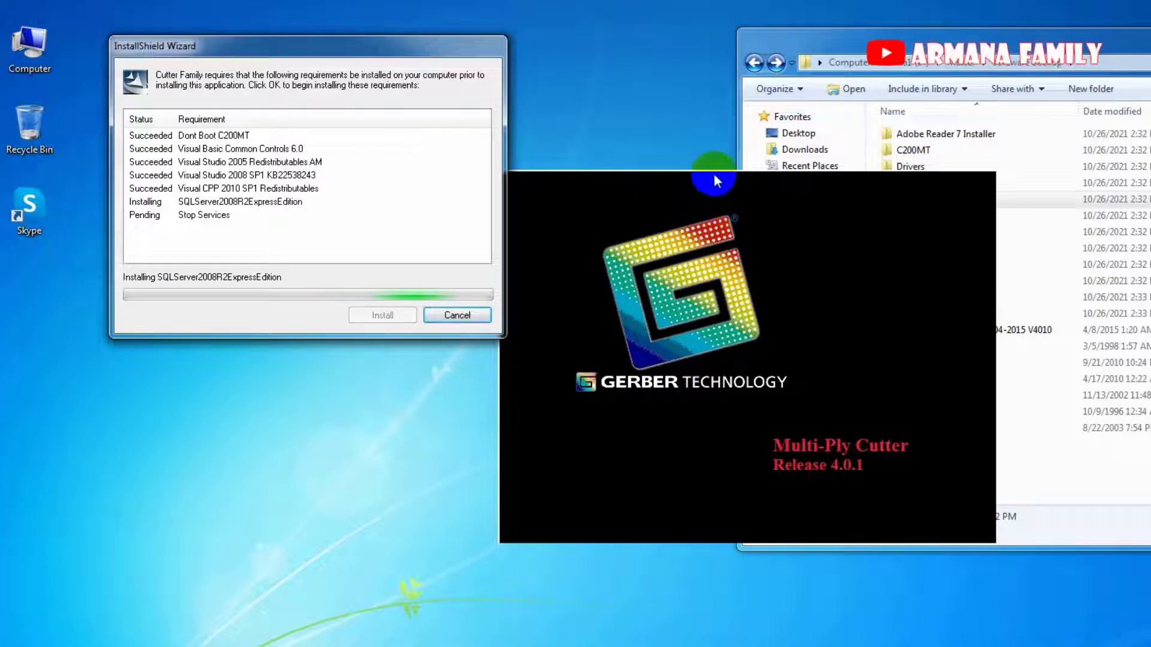
pyautogui.moveTo(929, 55)
pyautogui.mouseDown()
pyautogui.moveTo(988, 36)
pyautogui.moveTo(935, 37)
pyautogui.mouseUp()
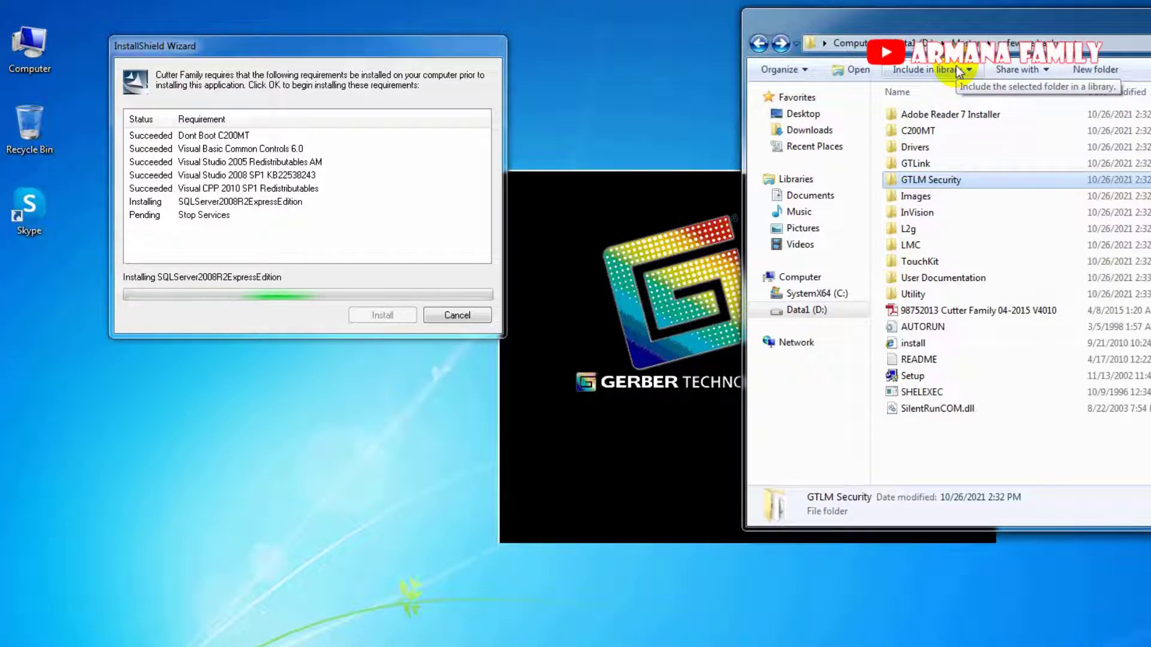
pyautogui.doubleClick(939, 163)
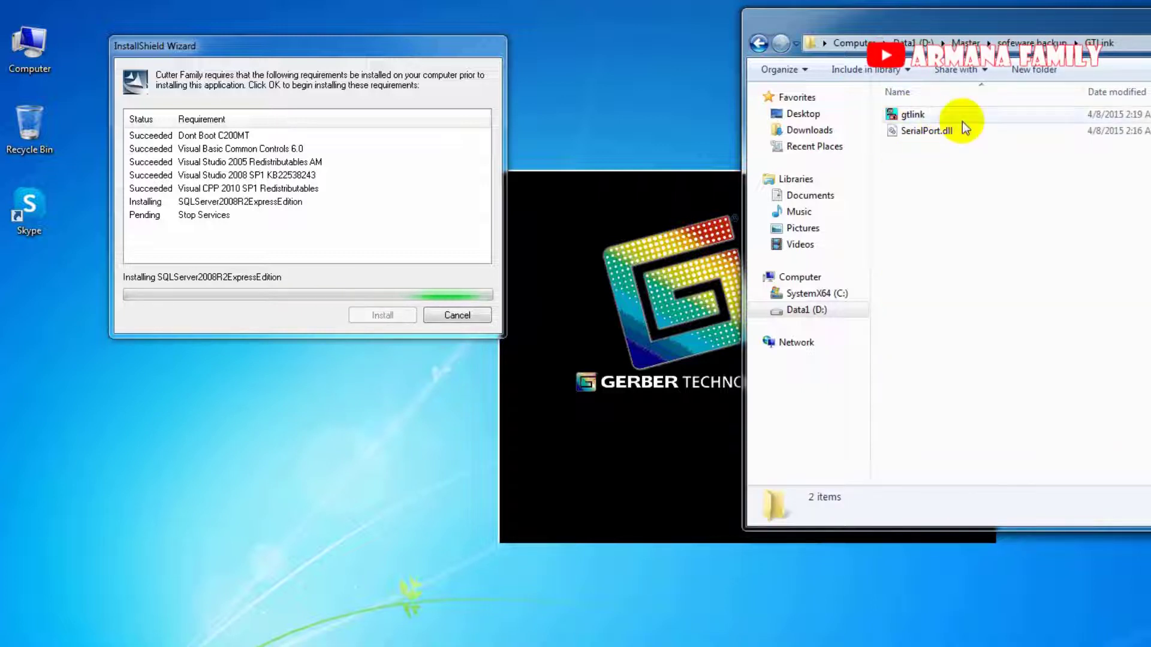
pyautogui.click(1024, 44)
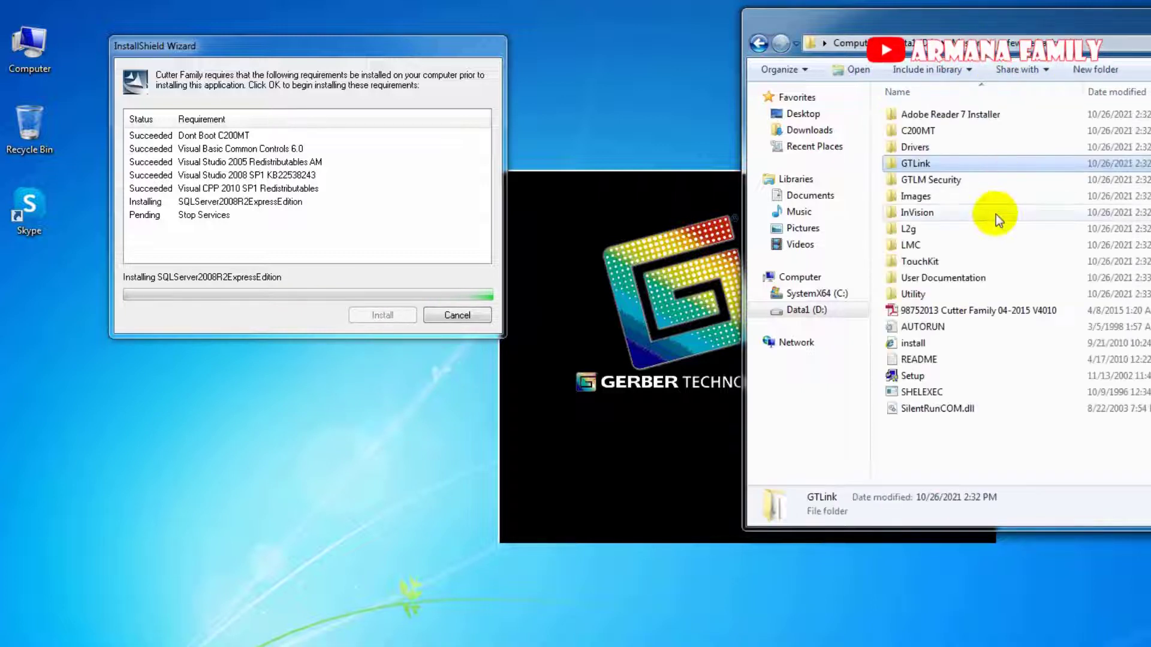
pyautogui.doubleClick(953, 179)
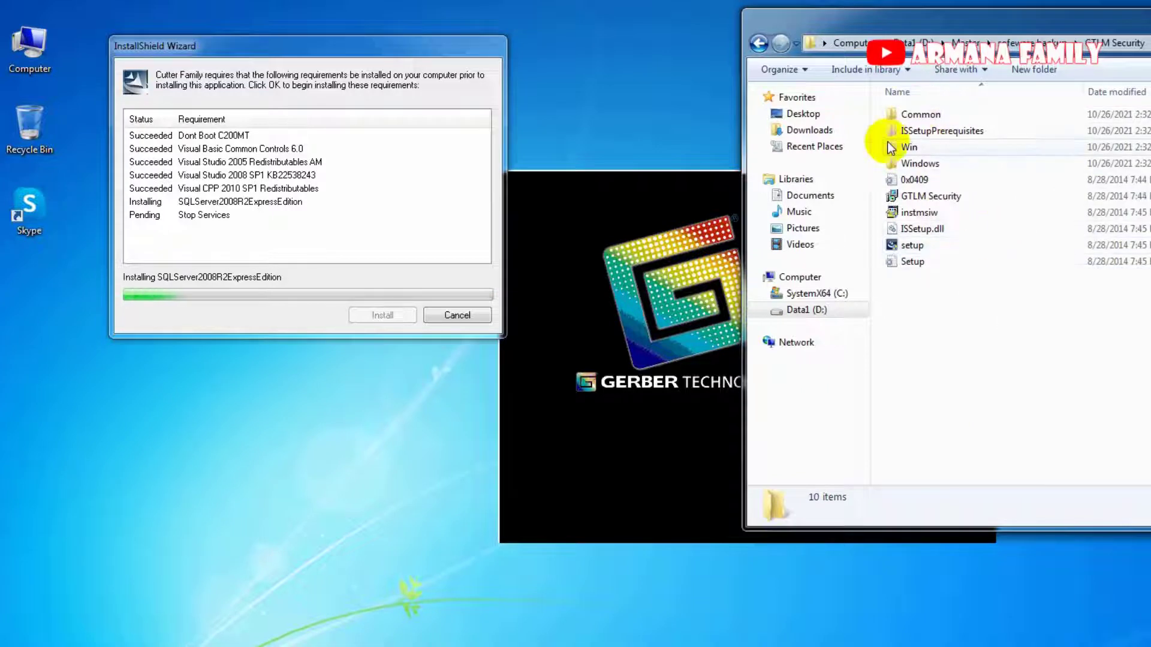
pyautogui.click(1015, 46)
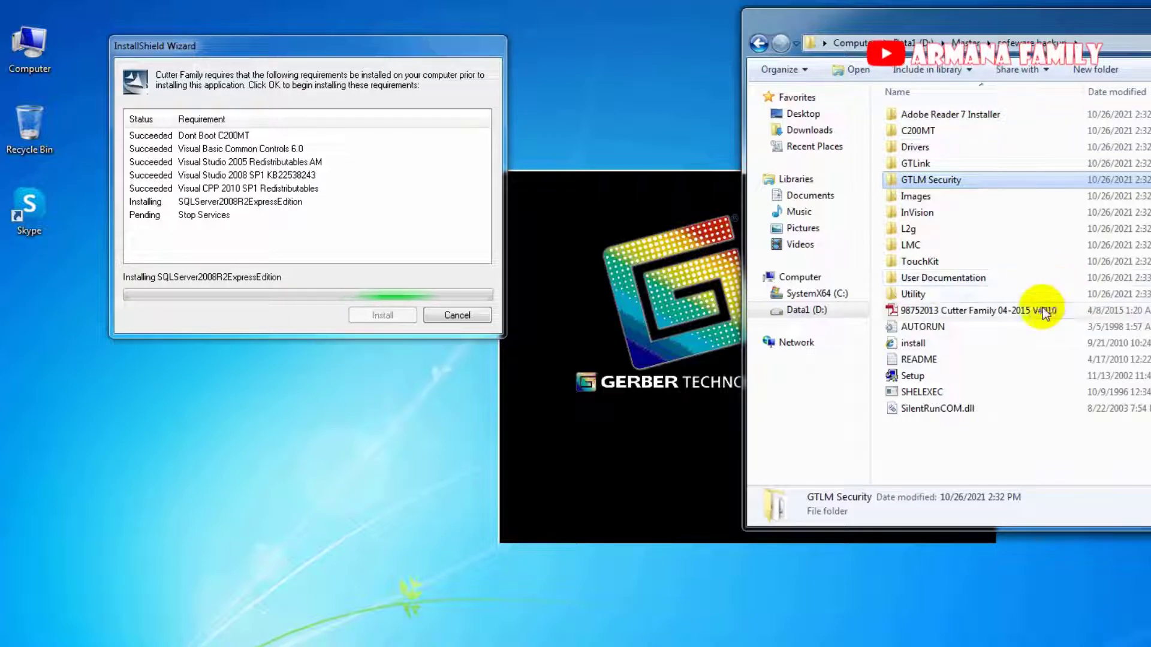
pyautogui.doubleClick(923, 129)
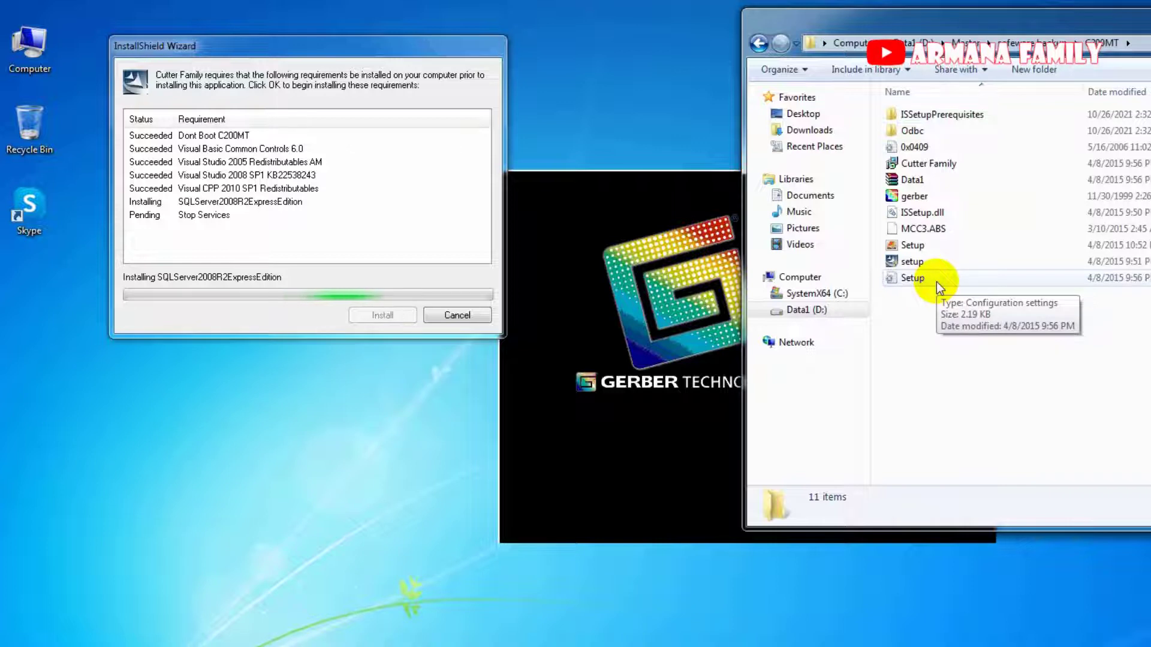
pyautogui.click(1019, 44)
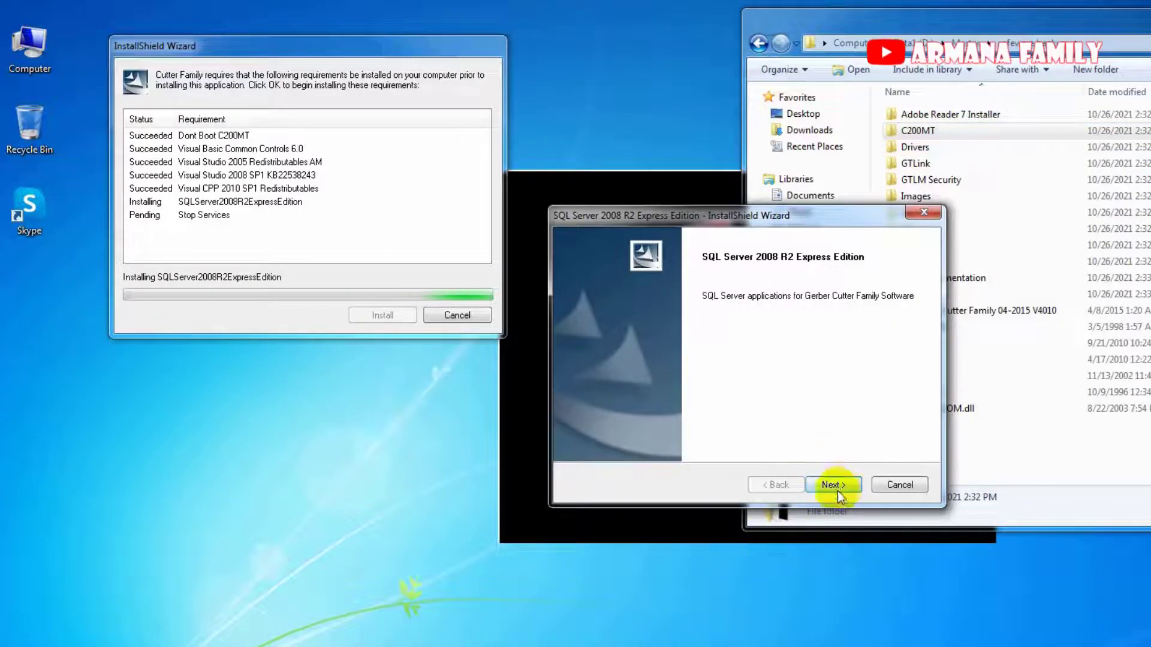
# Start the SQL Server 2008 R2 Express install, then shrink and move Explorer aside.
pyautogui.click(839, 488)
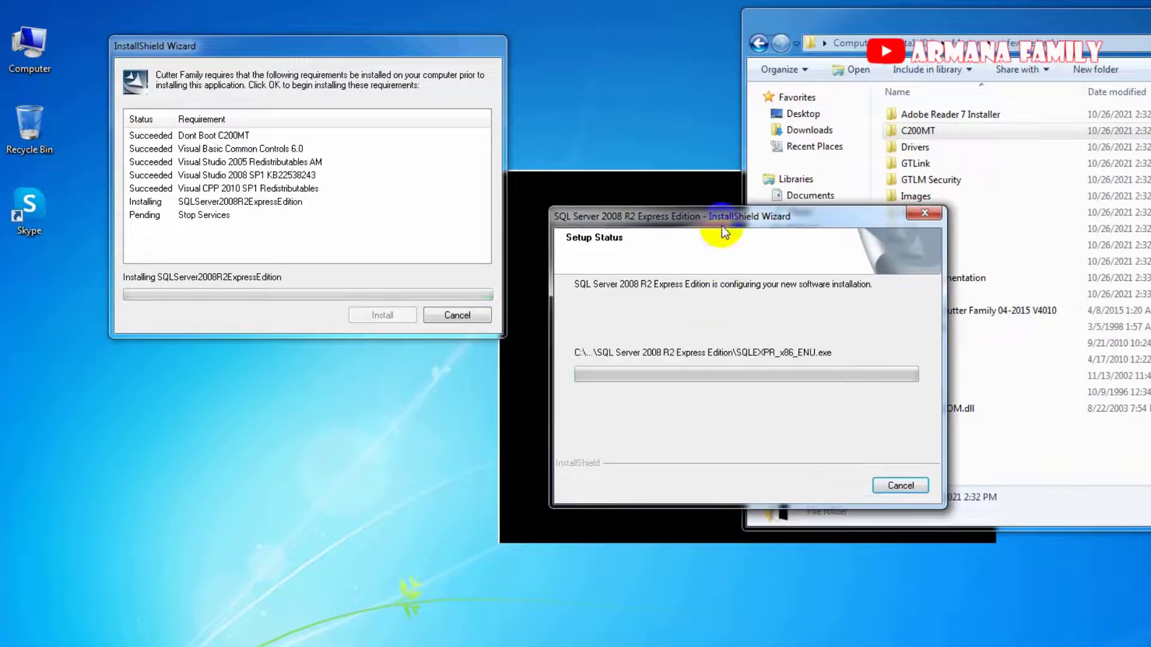
pyautogui.moveTo(722, 226); pyautogui.dragTo(297, 351)
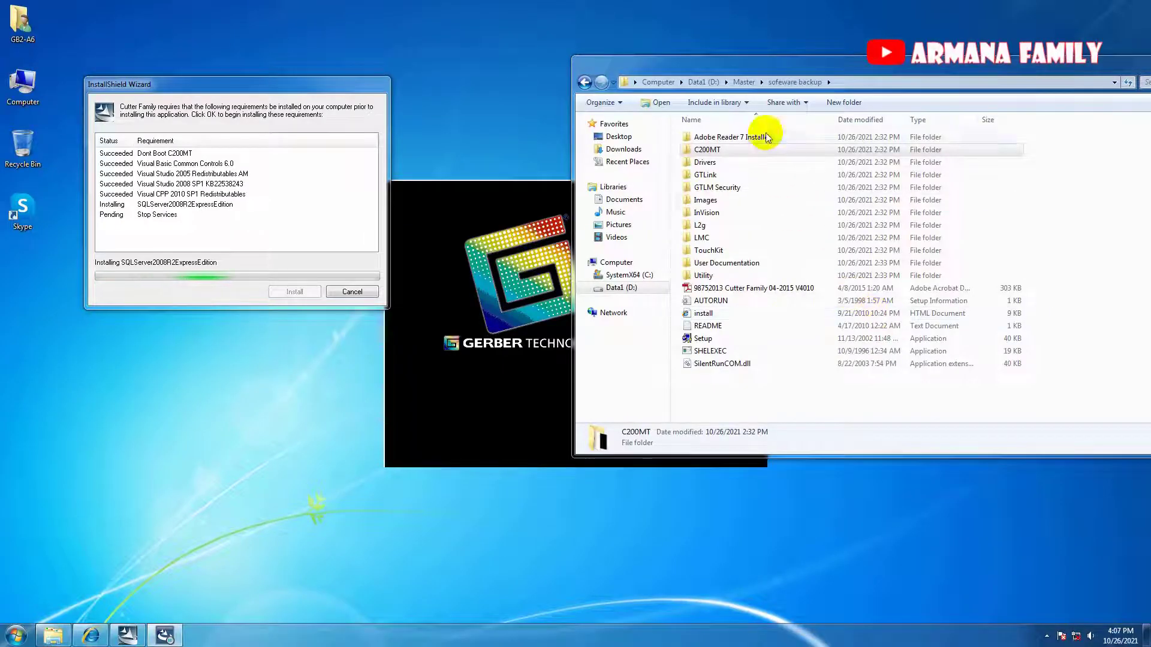
pyautogui.moveTo(1011, 21); pyautogui.dragTo(958, 200)
pyautogui.moveTo(739, 203); pyautogui.dragTo(779, 67)
pyautogui.moveTo(575, 59); pyautogui.dragTo(833, 103)
pyautogui.moveTo(896, 114); pyautogui.dragTo(696, 32)
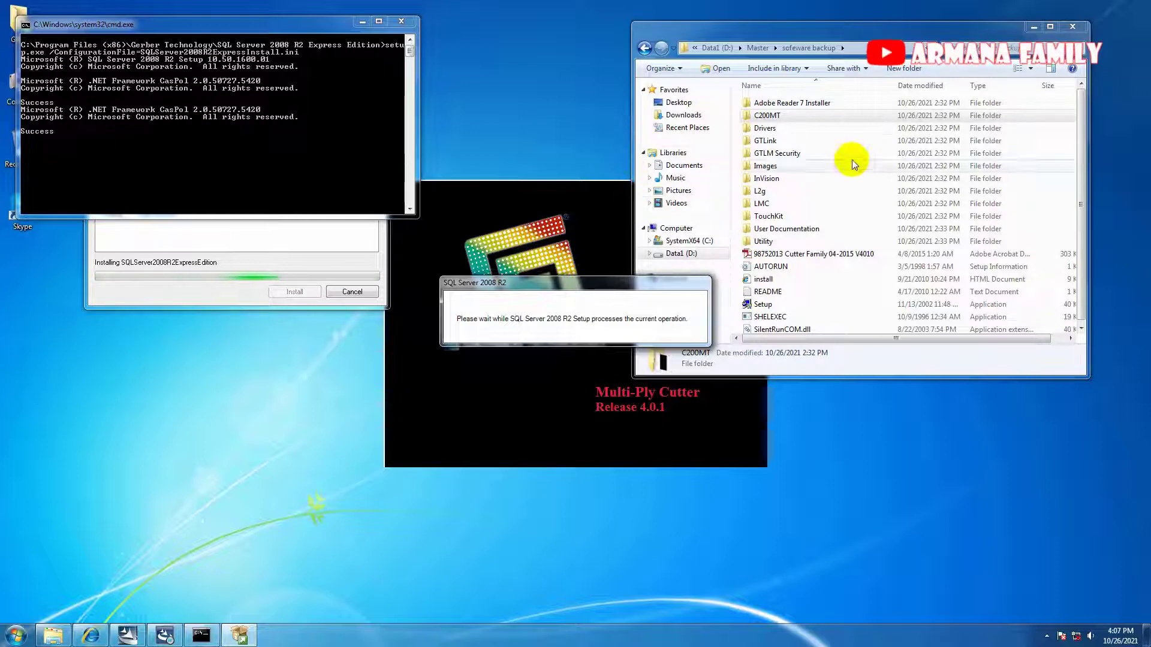
# Look through the Utility\Tools and GTLM Security folders while shifting the SQL Server Setup window.
pyautogui.doubleClick(828, 241)
pyautogui.doubleClick(771, 105)
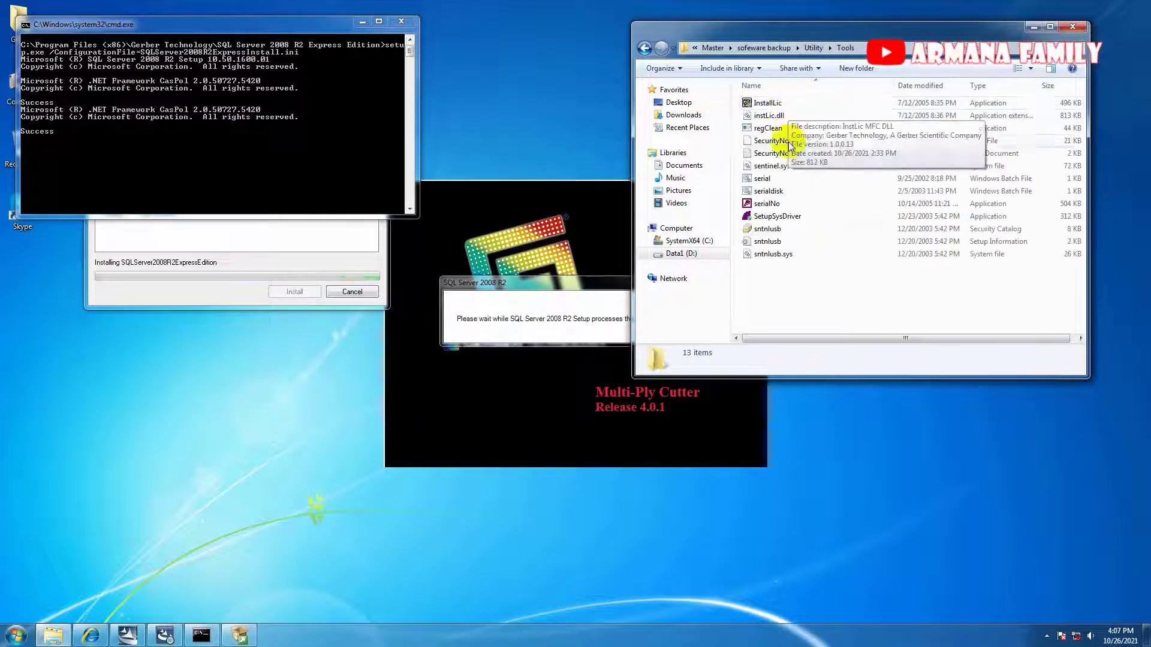
pyautogui.click(783, 47)
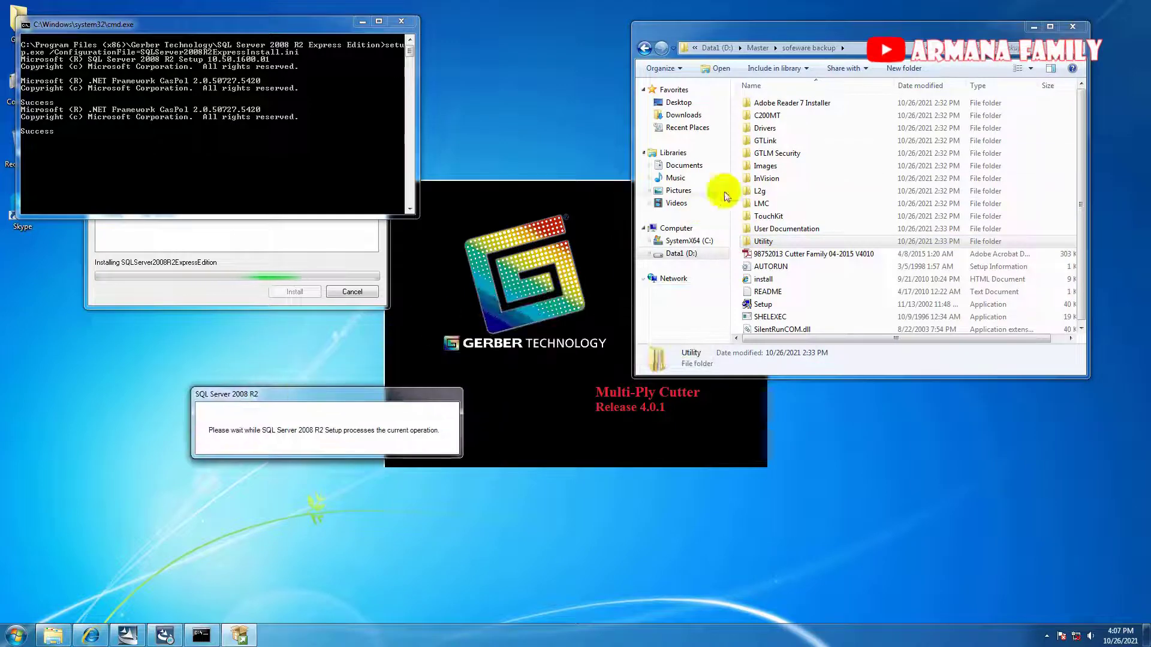
pyautogui.doubleClick(777, 153)
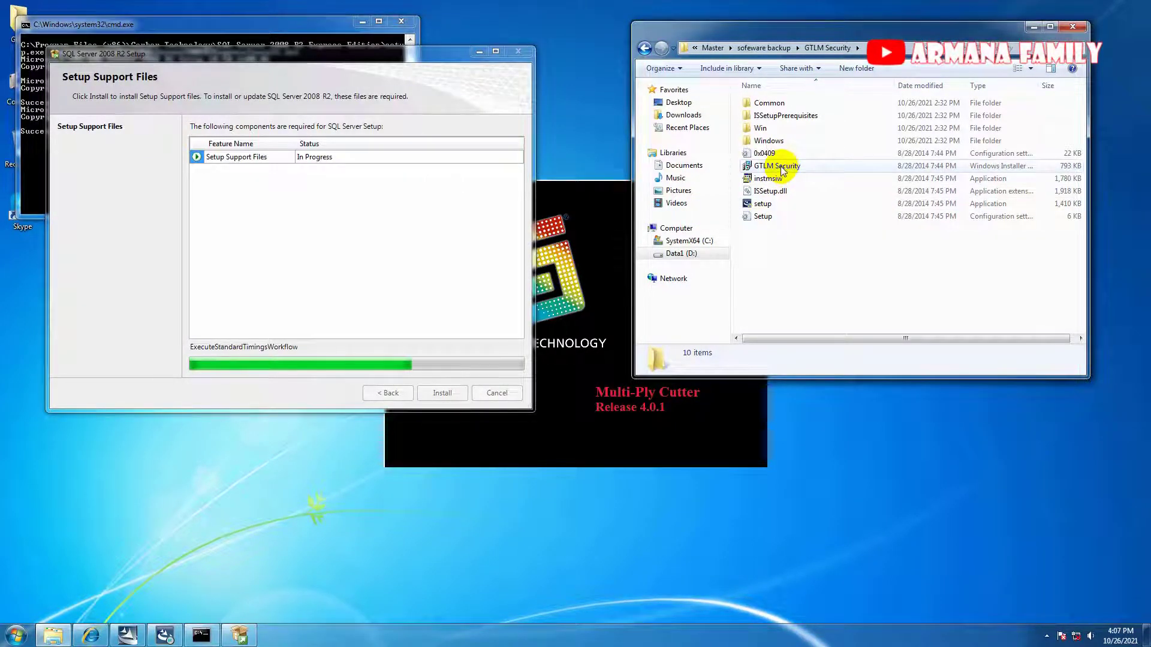
pyautogui.moveTo(292, 58); pyautogui.dragTo(318, 301)
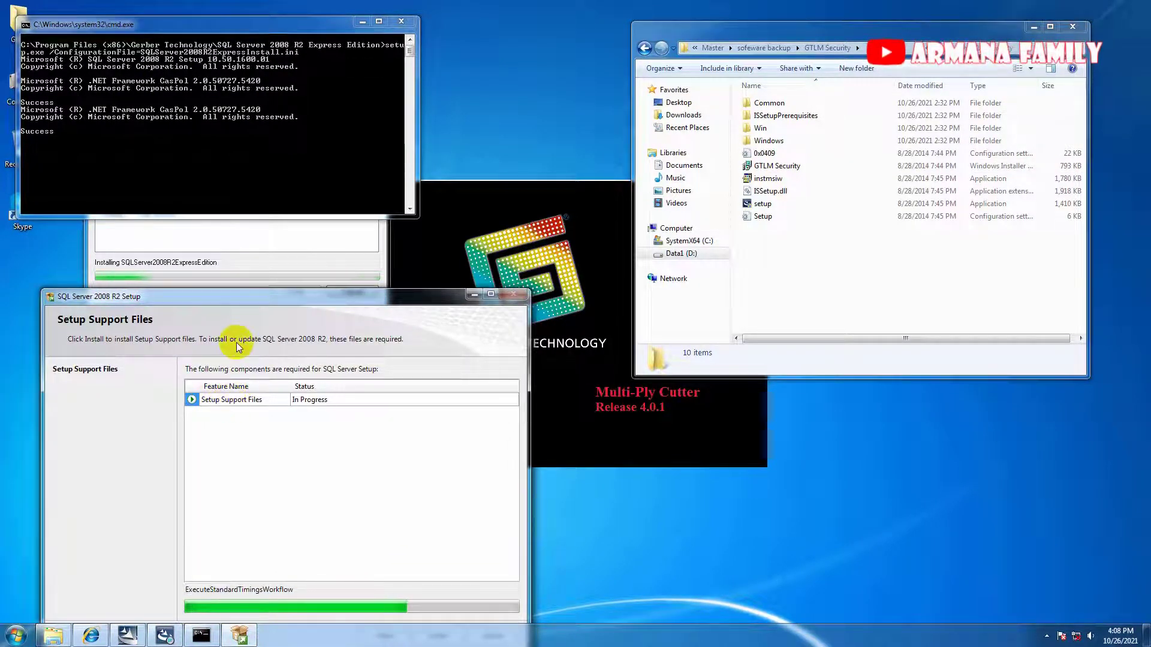
pyautogui.moveTo(259, 298); pyautogui.dragTo(269, 181)
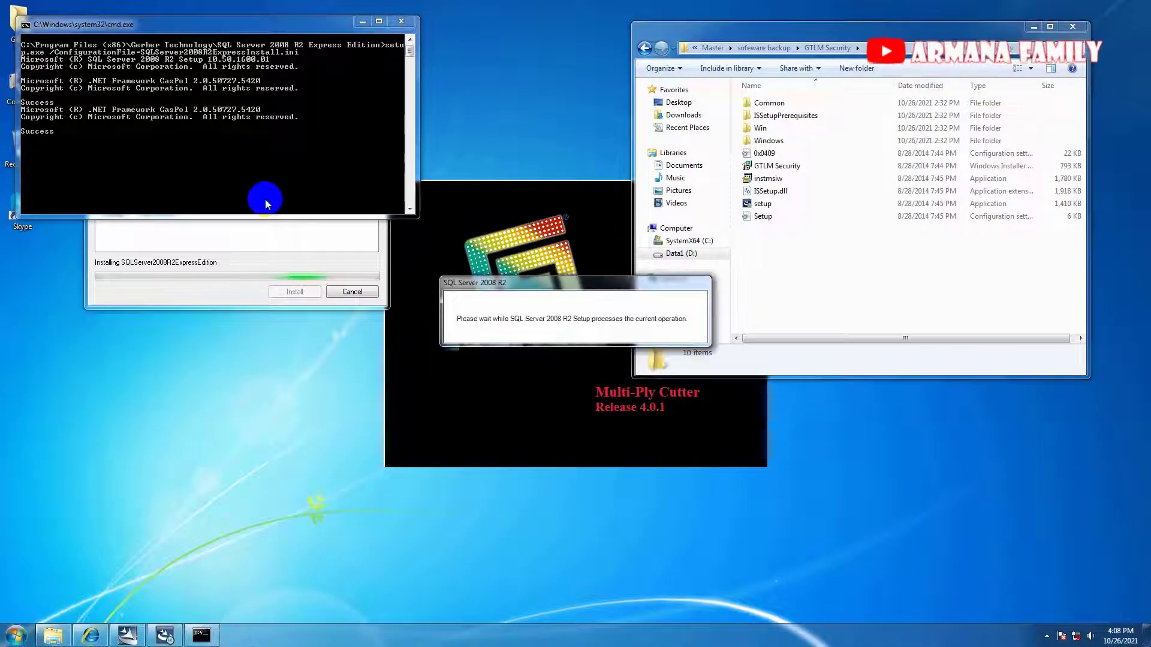
# Check the Microsoft SQL Server 2008 R2 folder in All Programs, then rearrange the Setup and console windows.
pyautogui.click(16, 635)
pyautogui.click(42, 581)
pyautogui.click(98, 488)
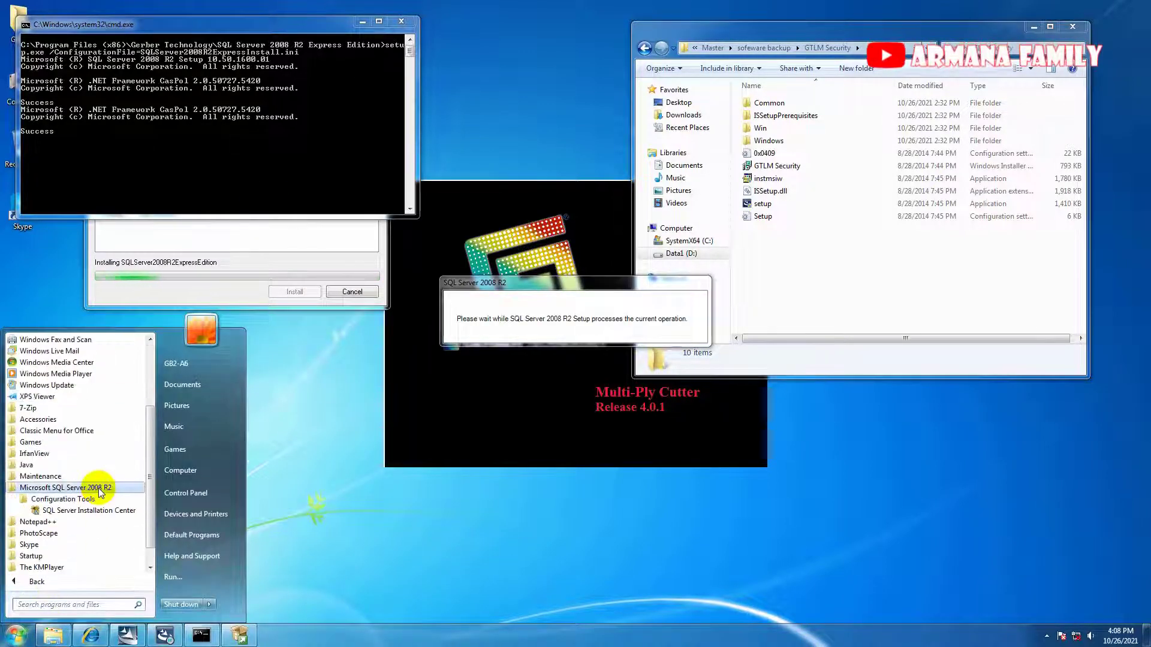
pyautogui.click(397, 381)
pyautogui.moveTo(504, 283); pyautogui.dragTo(162, 333)
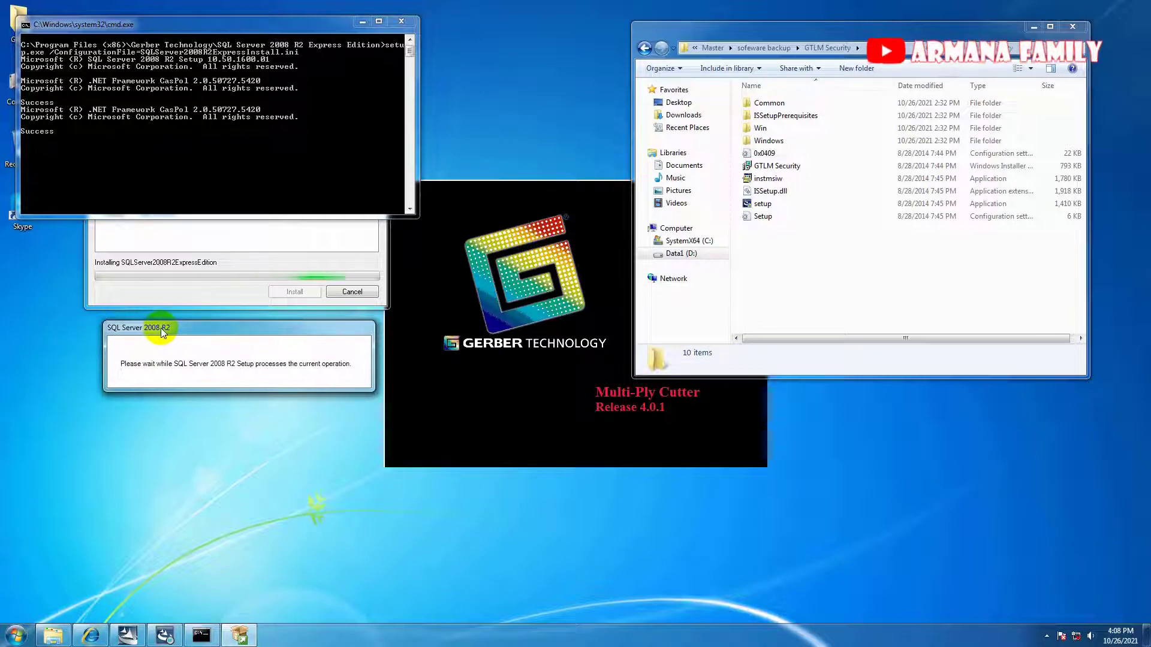
pyautogui.moveTo(246, 25); pyautogui.dragTo(279, 401)
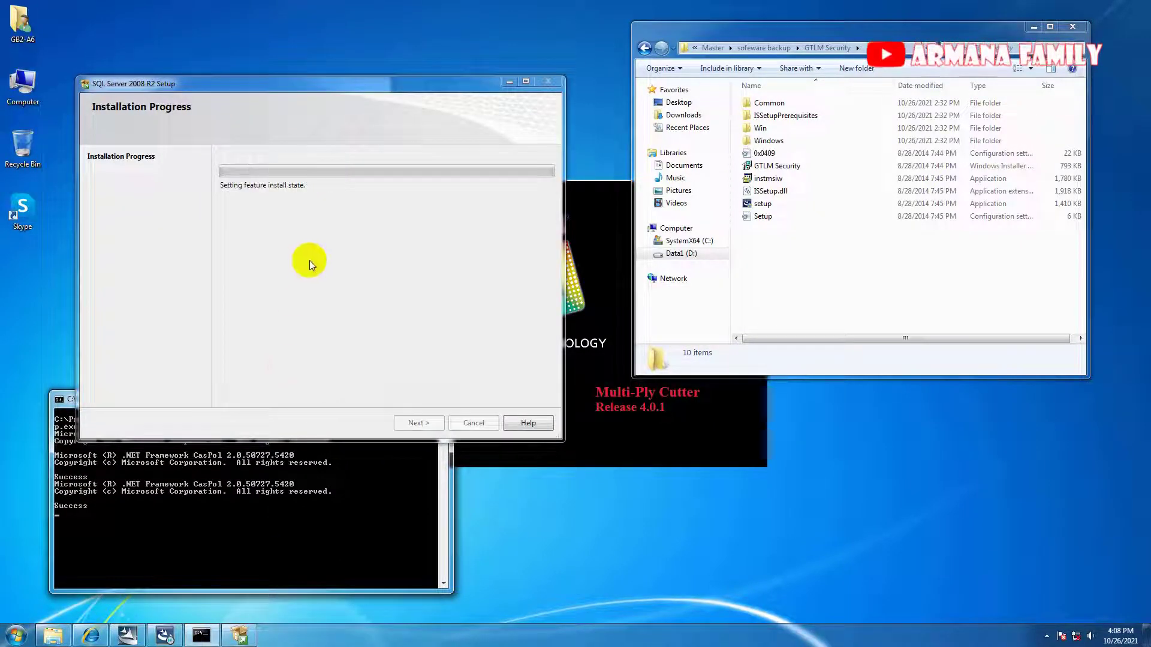
pyautogui.moveTo(270, 84); pyautogui.dragTo(268, 21)
pyautogui.moveTo(173, 406); pyautogui.dragTo(208, 418)
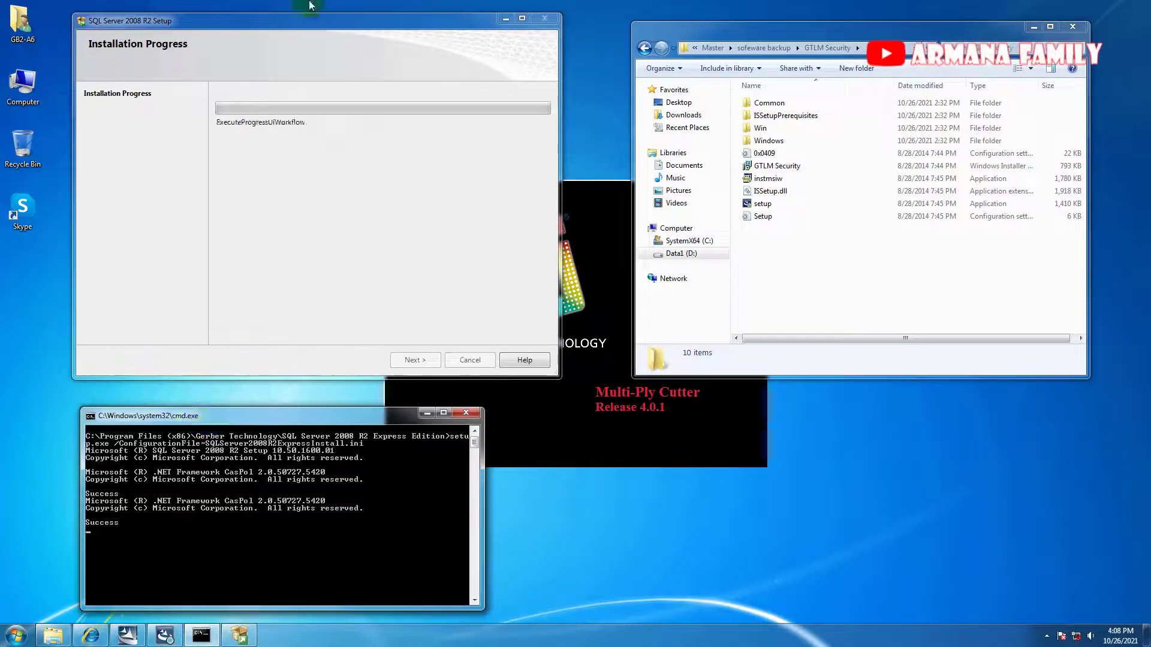
pyautogui.moveTo(310, 18); pyautogui.dragTo(821, 272)
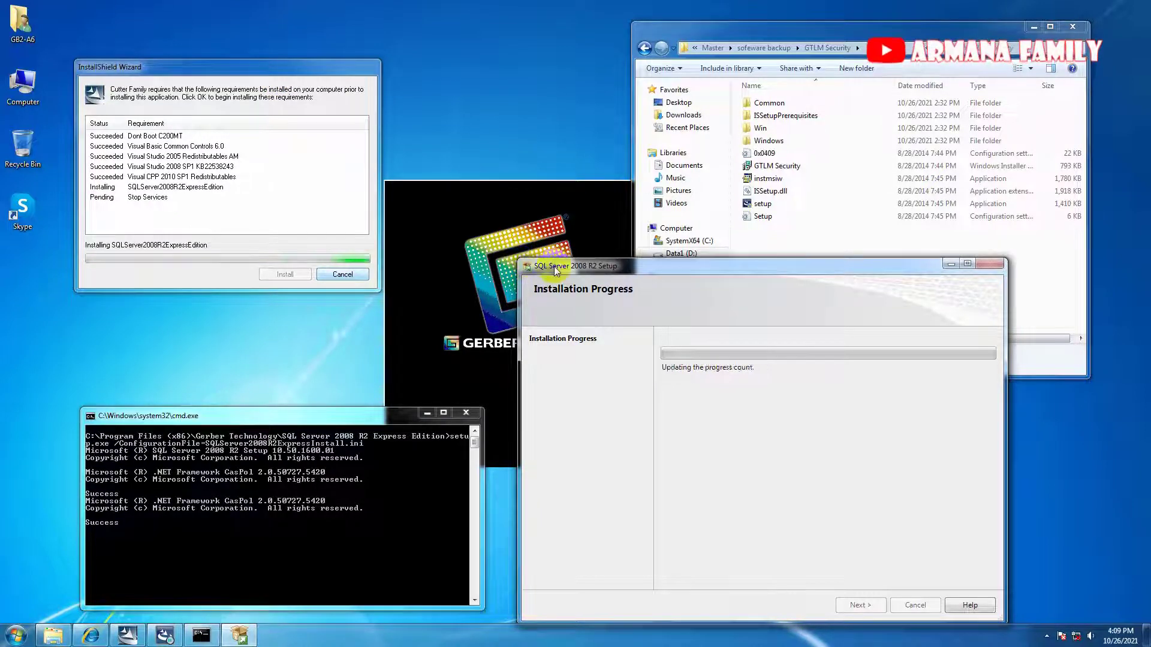
pyautogui.moveTo(554, 266); pyautogui.dragTo(549, 267)
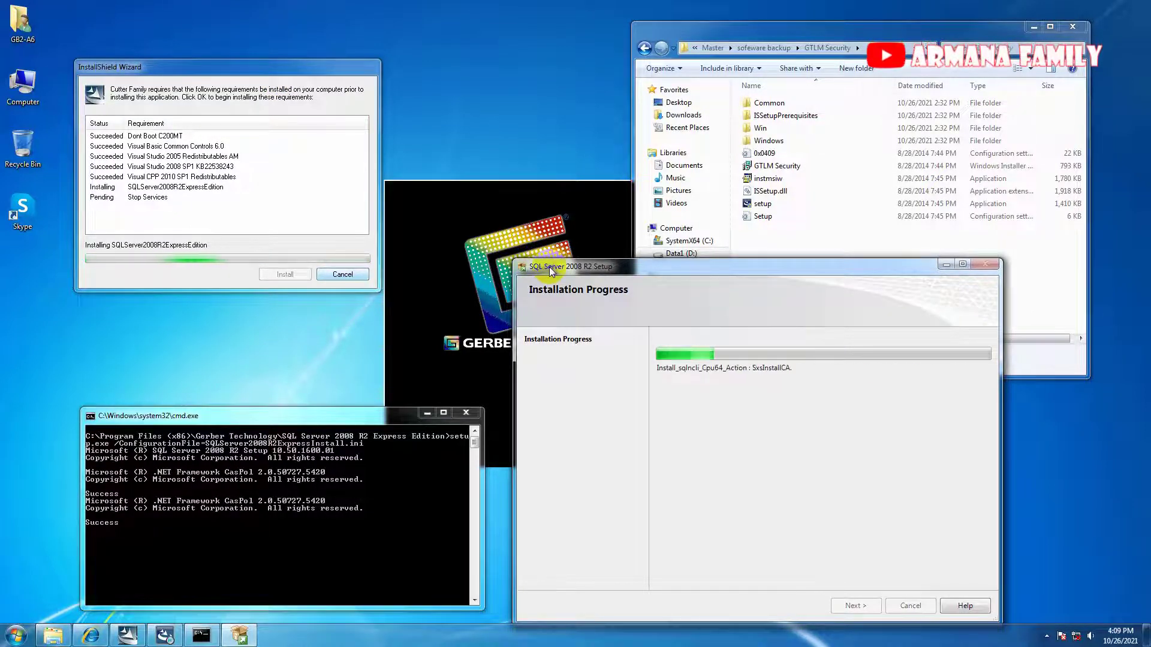
# Browse the Drivers > Windows2000_XP folder and reposition the Setup and requirements windows.
pyautogui.click(767, 53)
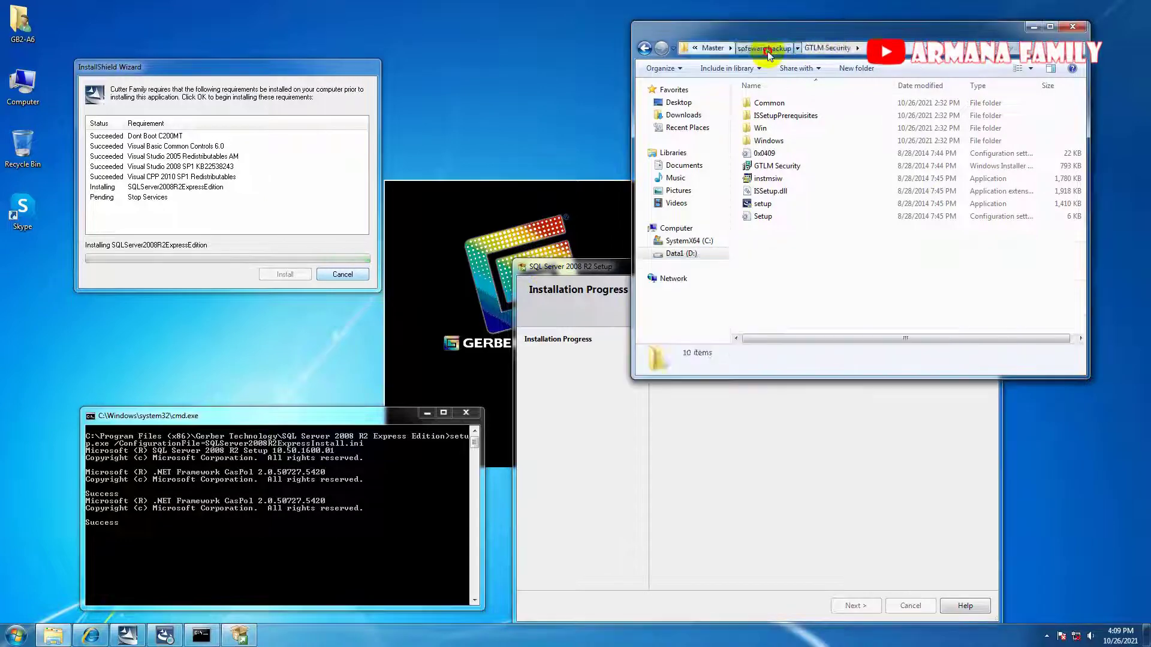
pyautogui.click(767, 53)
pyautogui.doubleClick(771, 113)
pyautogui.doubleClick(777, 106)
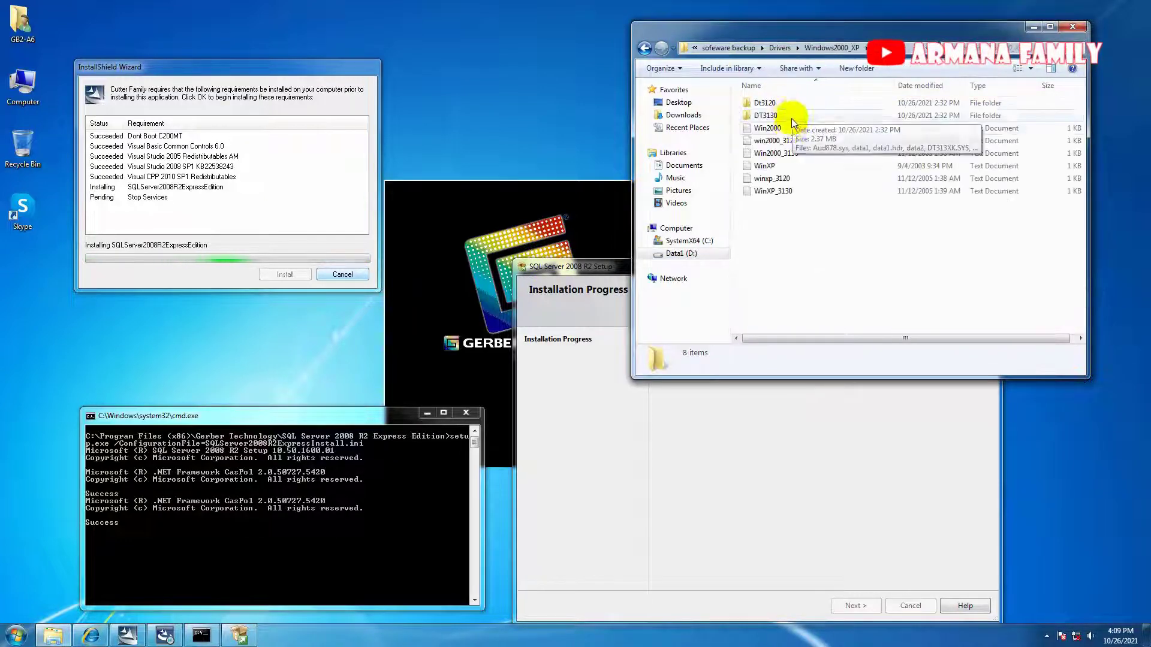
pyautogui.click(780, 48)
pyautogui.moveTo(617, 268); pyautogui.dragTo(637, 339)
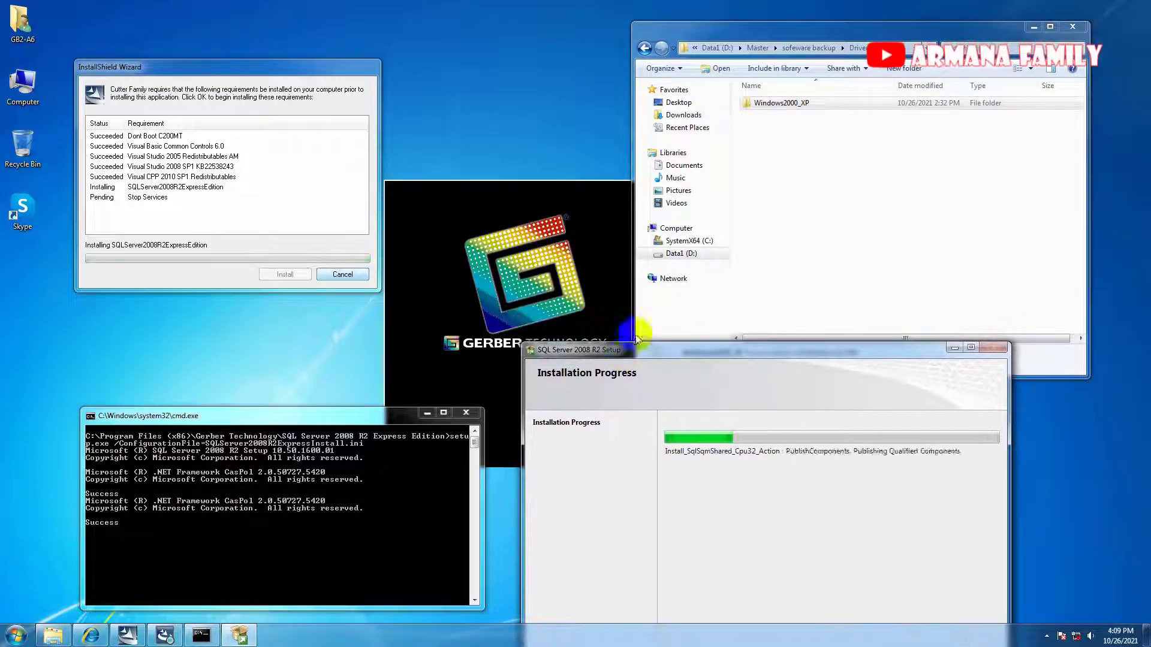
pyautogui.moveTo(257, 68); pyautogui.dragTo(461, 53)
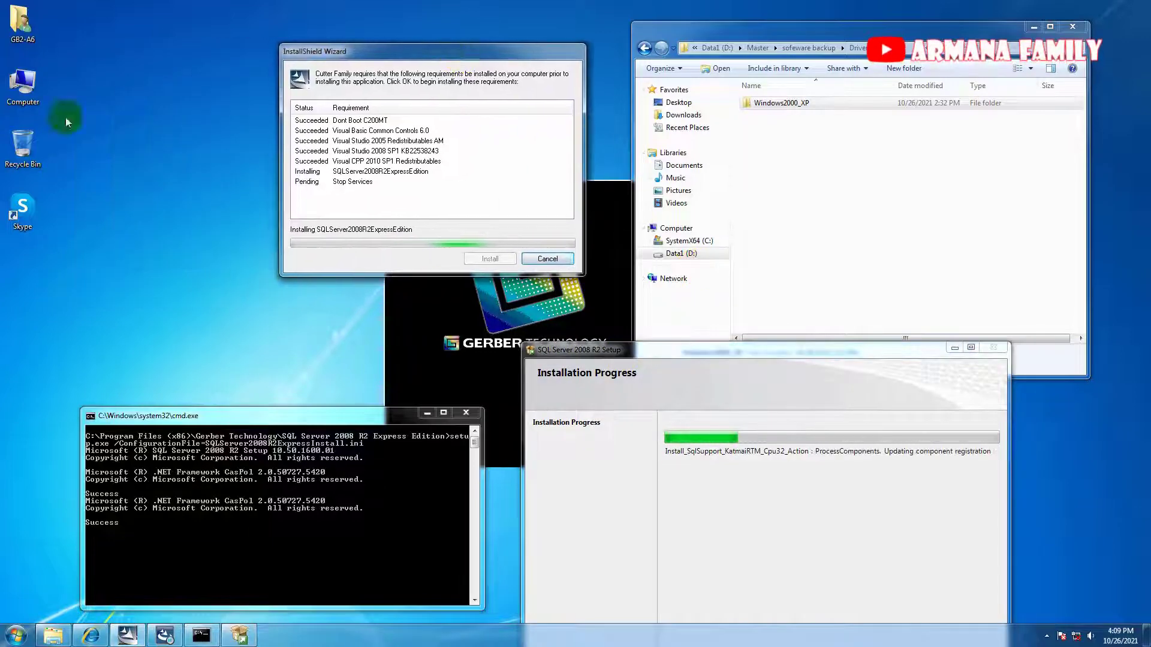
# Open the computer's System properties and arrange it alongside the requirements wizard and console.
pyautogui.rightClick(24, 81)
pyautogui.click(66, 204)
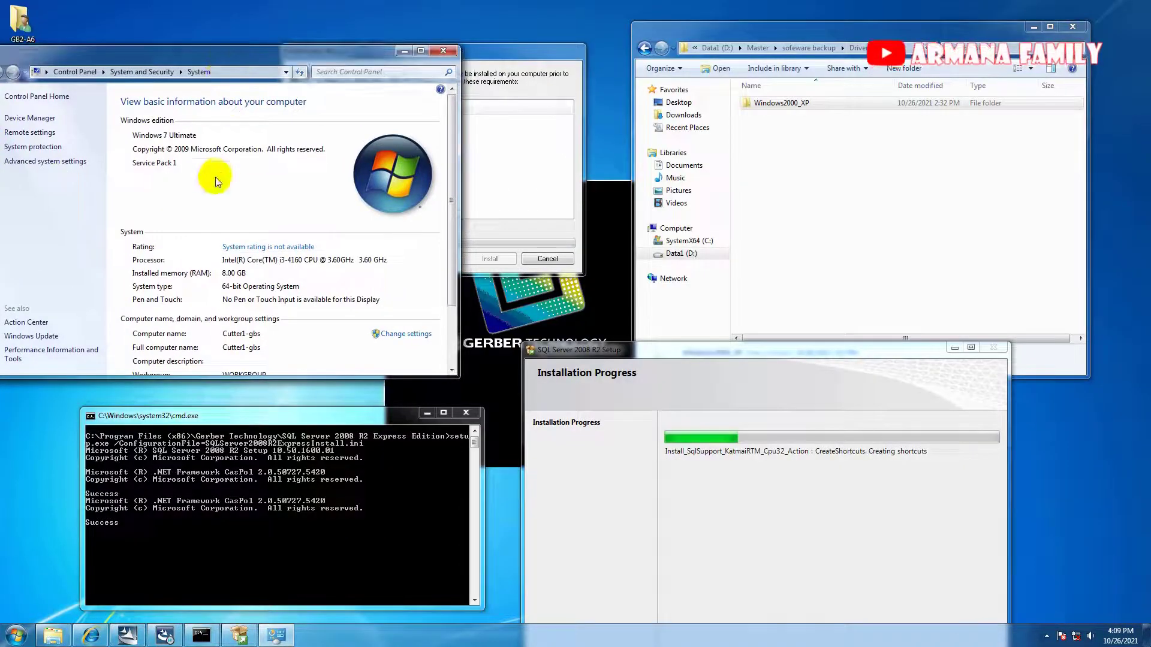
pyautogui.click(477, 52)
pyautogui.moveTo(478, 51); pyautogui.dragTo(159, 132)
pyautogui.click(188, 503)
pyautogui.moveTo(188, 422); pyautogui.dragTo(111, 485)
pyautogui.moveTo(178, 129); pyautogui.dragTo(205, 289)
pyautogui.moveTo(247, 61); pyautogui.dragTo(246, 23)
pyautogui.click(310, 292)
pyautogui.moveTo(309, 295); pyautogui.dragTo(253, 287)
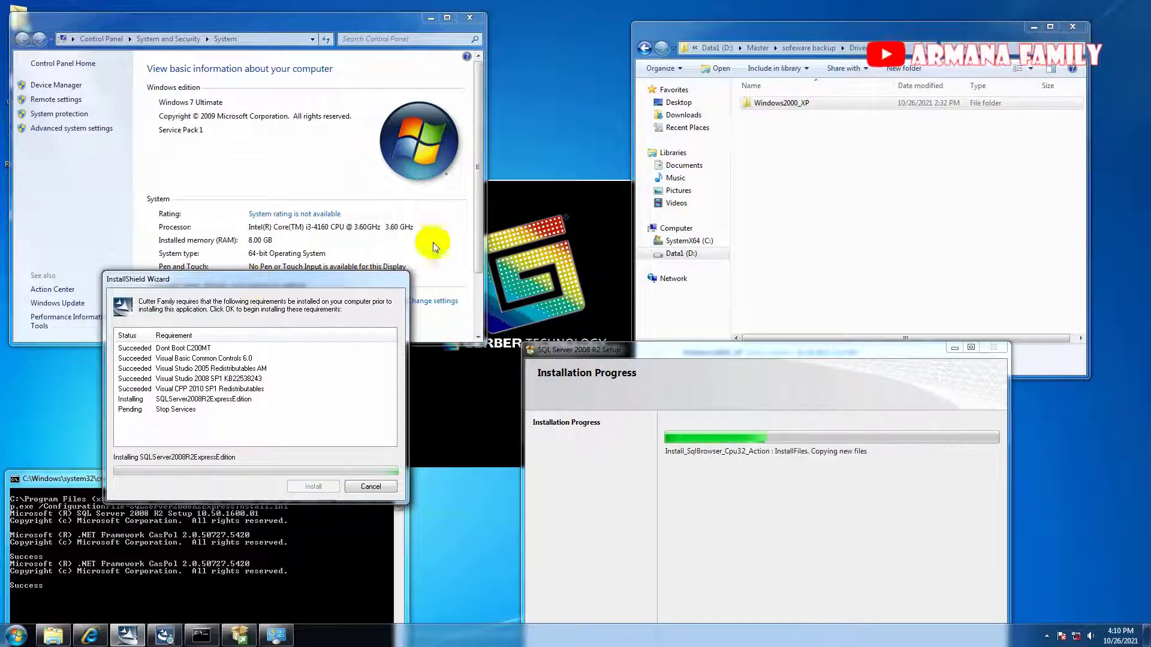
# View drive C, check All Programs, then browse to Data1 (D:) > Master > sofeware backup.
pyautogui.click(681, 241)
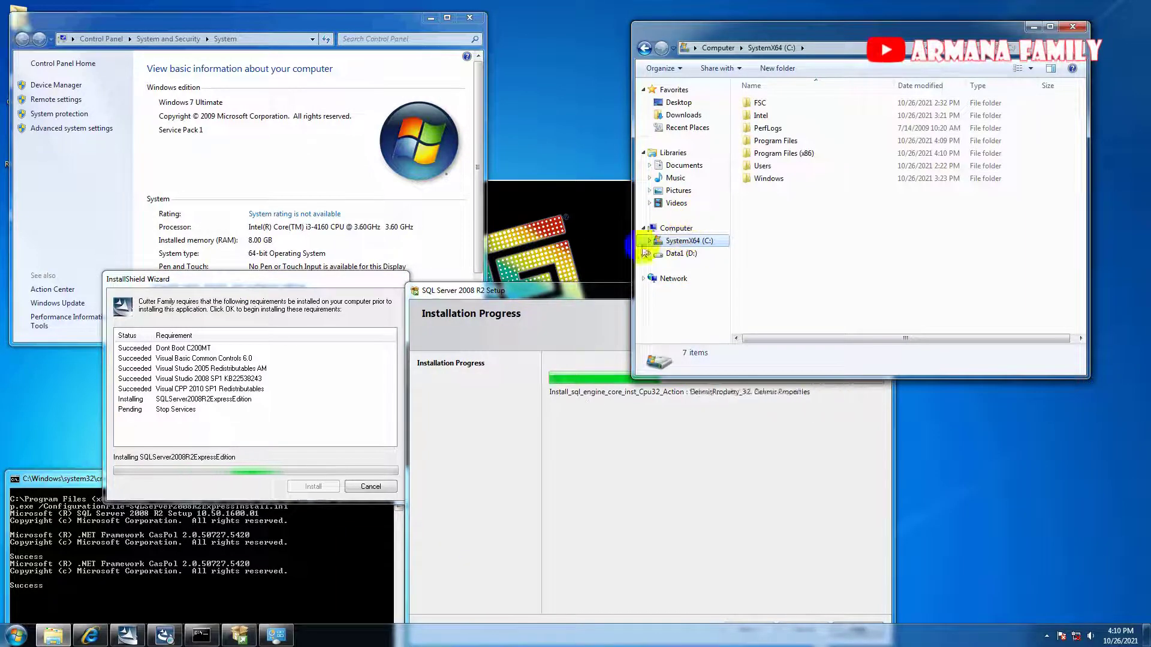
pyautogui.moveTo(580, 290); pyautogui.dragTo(470, 194)
pyautogui.click(16, 634)
pyautogui.click(55, 584)
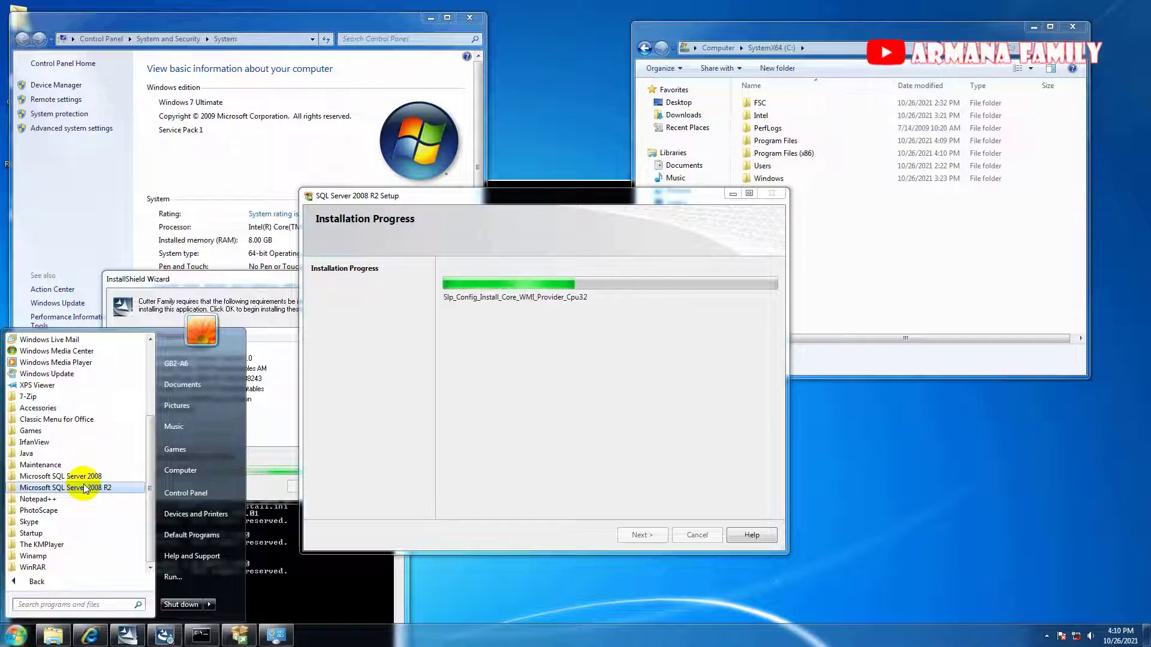
pyautogui.click(581, 462)
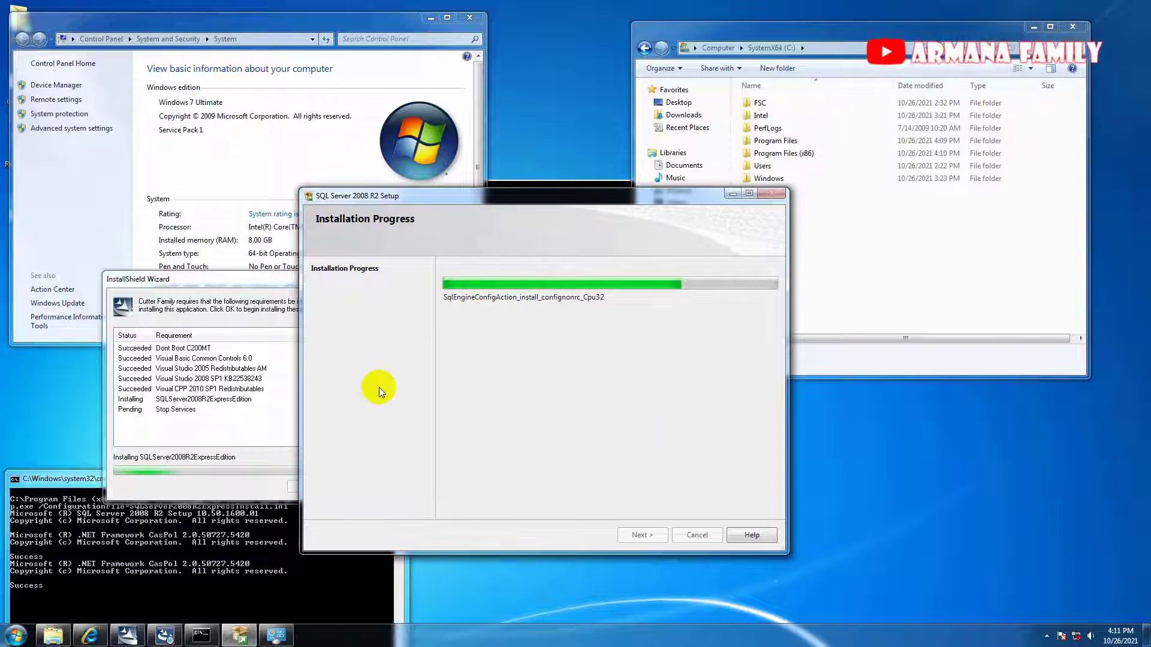
pyautogui.click(748, 30)
pyautogui.click(678, 254)
pyautogui.doubleClick(765, 103)
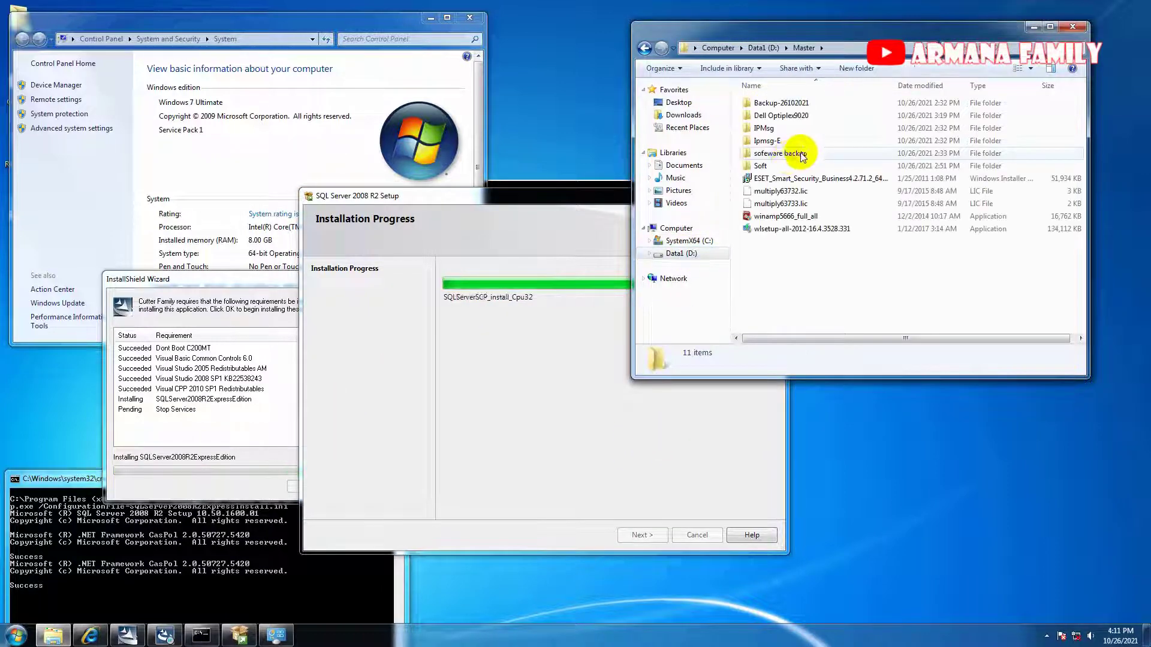
pyautogui.doubleClick(773, 153)
# Relaunch Install Cutter Family Software from the CD-ROM page and move the C200MT folder window aside.
pyautogui.click(91, 637)
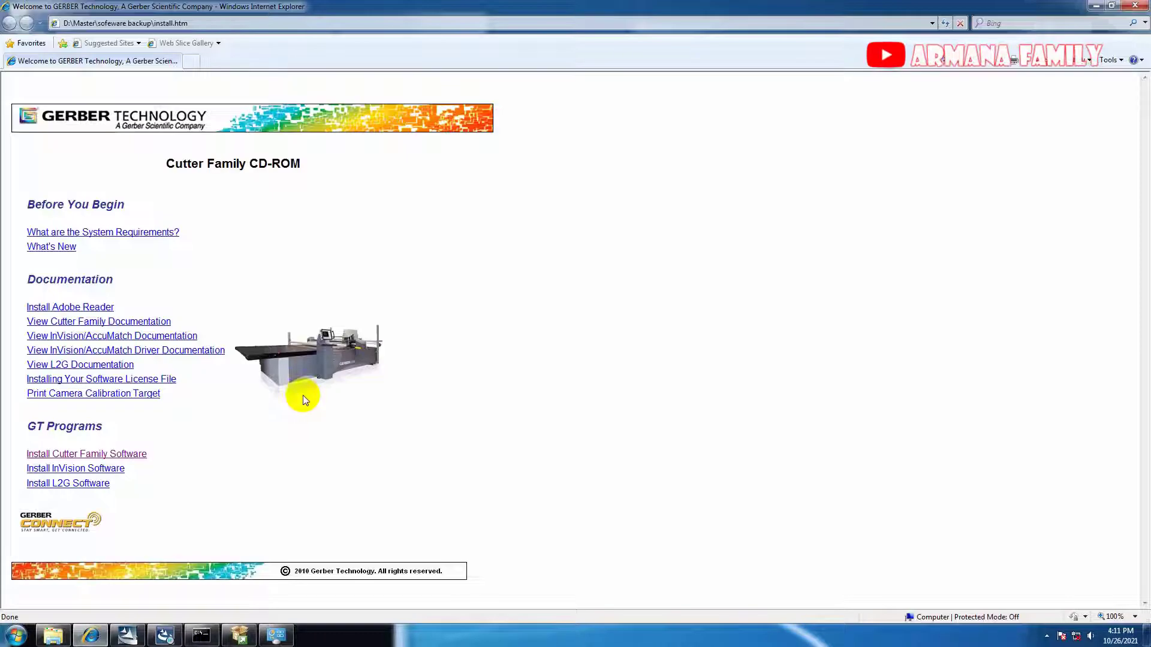
pyautogui.click(127, 458)
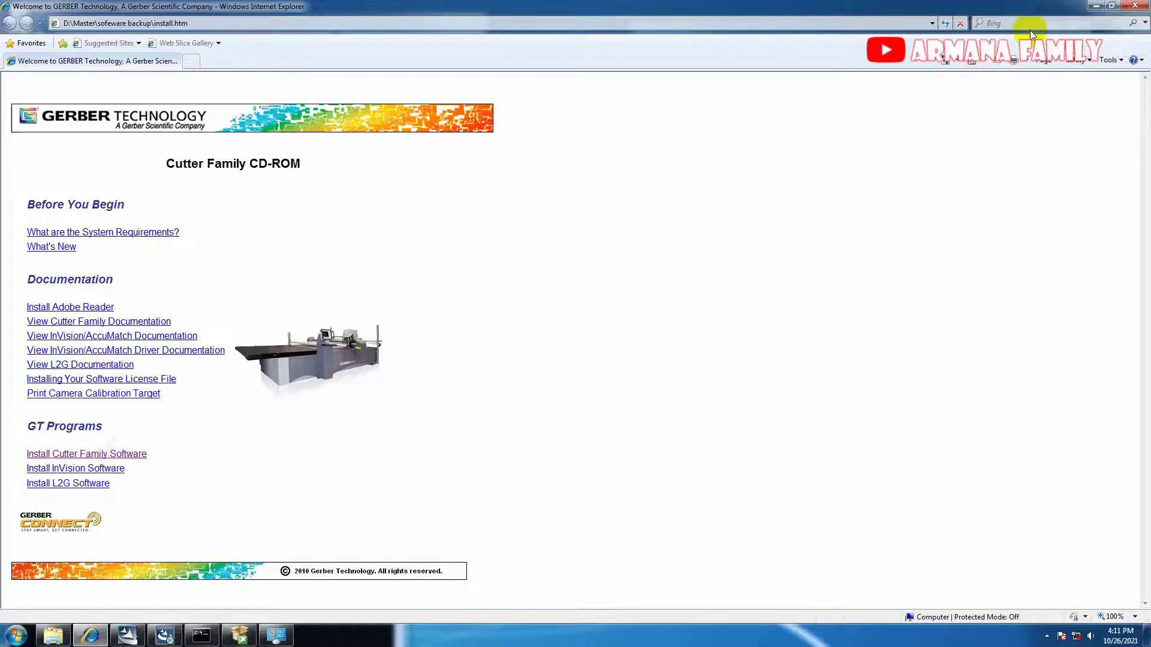
pyautogui.click(99, 458)
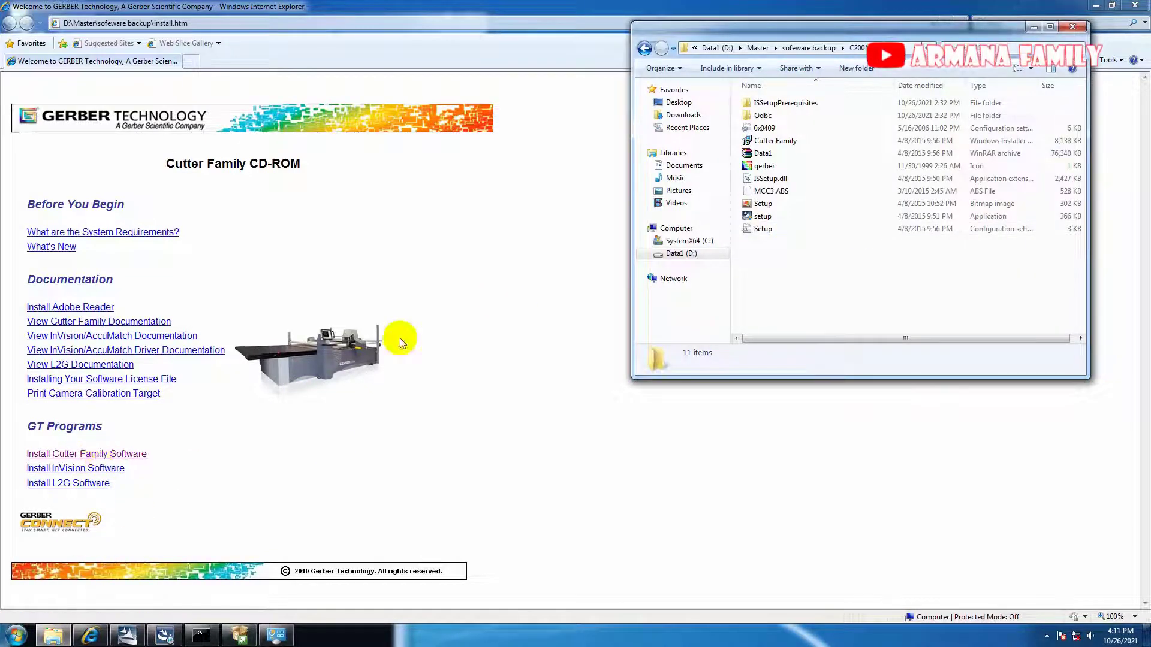
pyautogui.moveTo(996, 28); pyautogui.dragTo(906, 153)
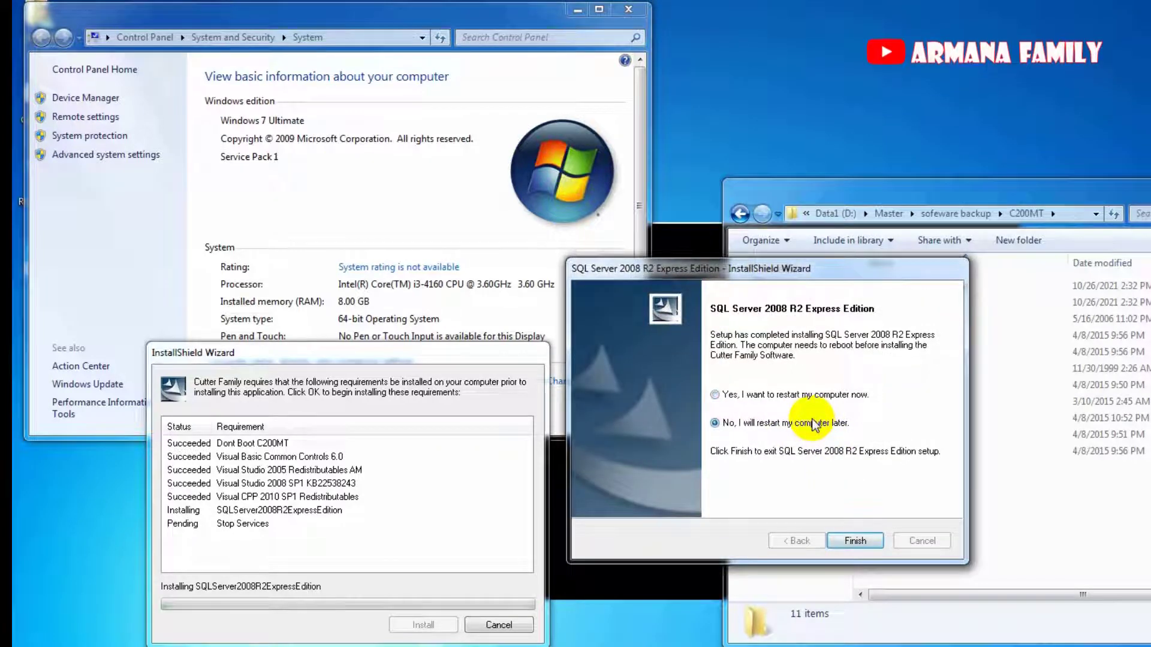
# Move the SQL Server finish prompt aside and install the Sentinel Protection Installer 7.6.6 requirement.
pyautogui.moveTo(760, 267); pyautogui.dragTo(759, 400)
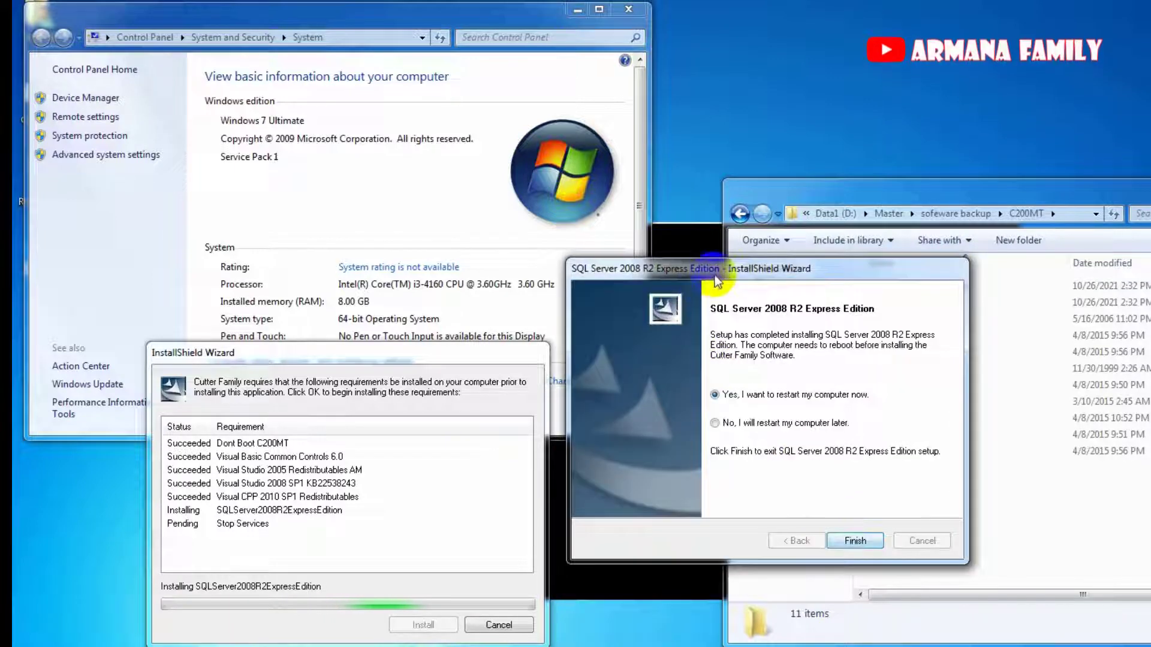
pyautogui.moveTo(715, 275); pyautogui.dragTo(702, 373)
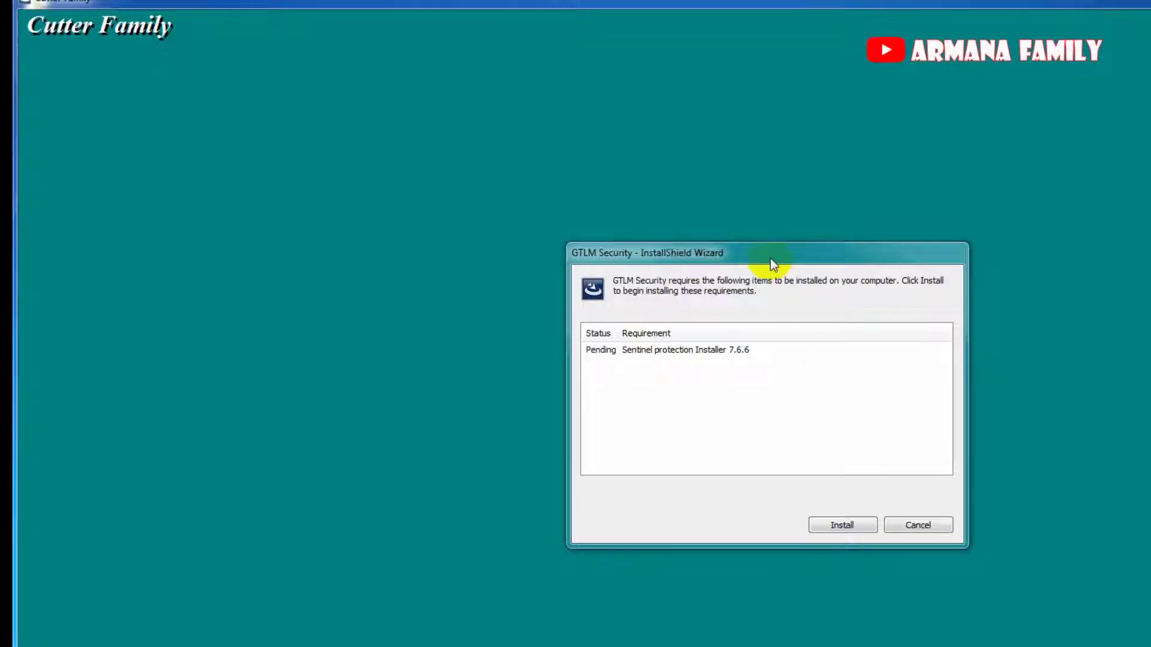
pyautogui.moveTo(771, 259); pyautogui.dragTo(758, 237)
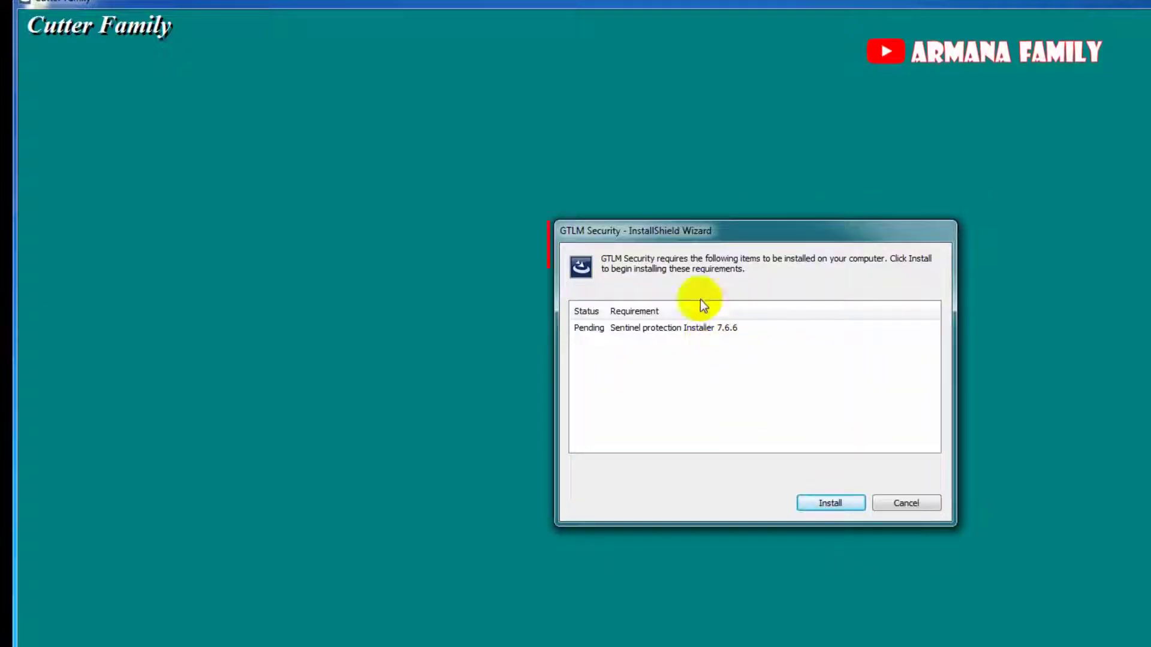
pyautogui.click(841, 503)
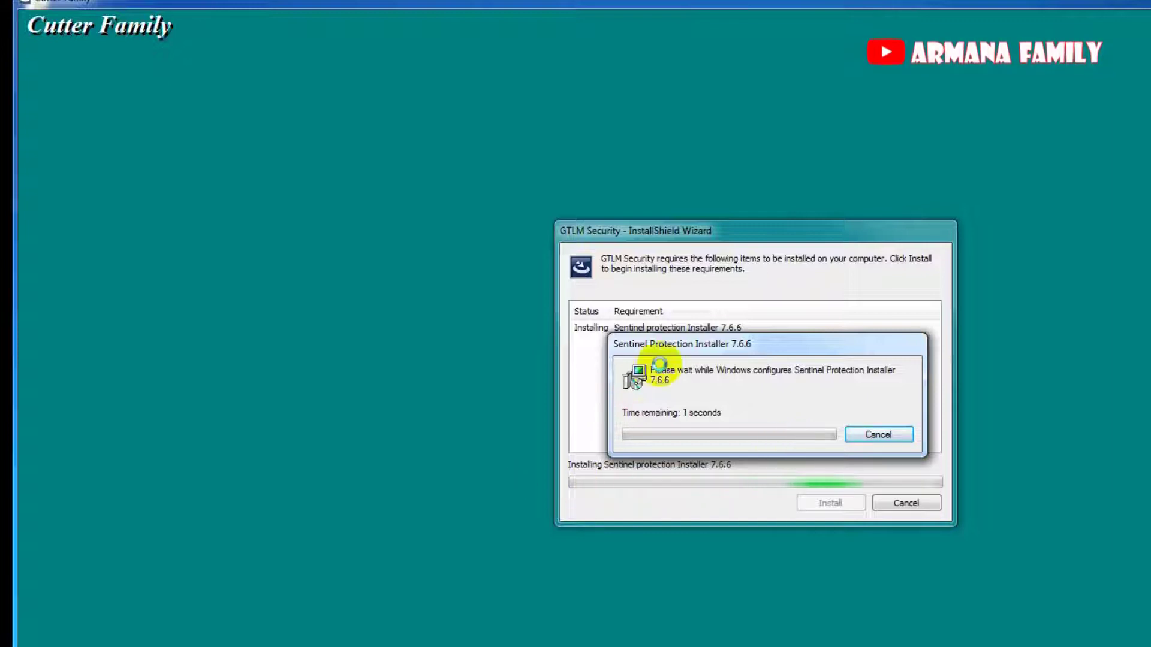
pyautogui.moveTo(718, 345); pyautogui.dragTo(704, 309)
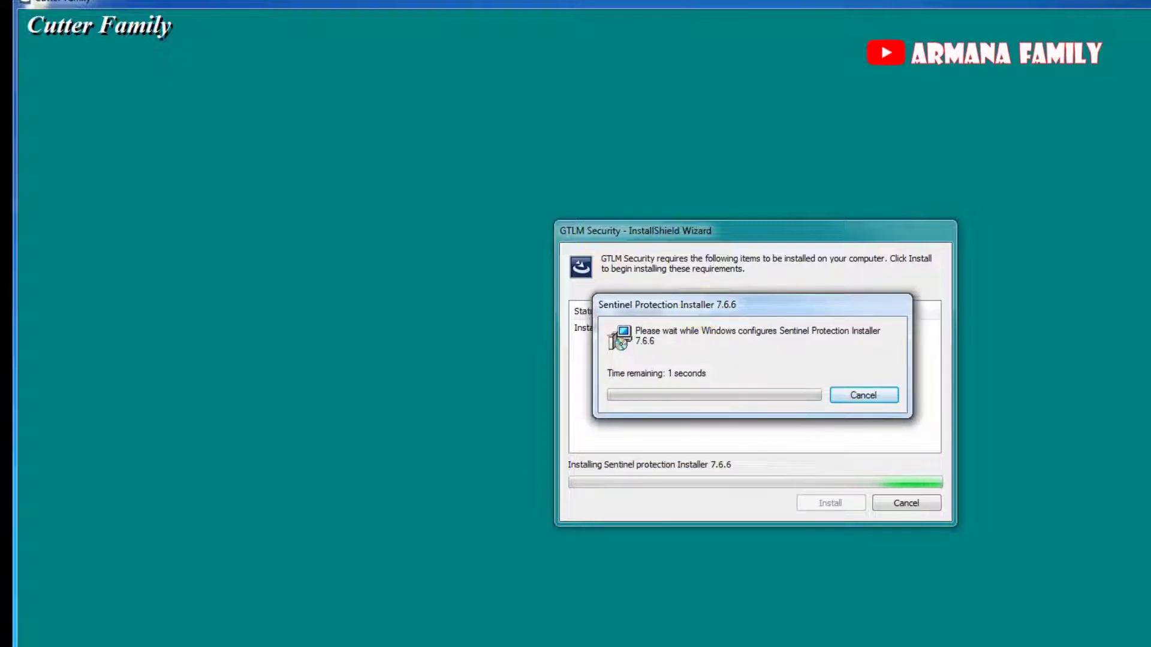
pyautogui.press('super+e')
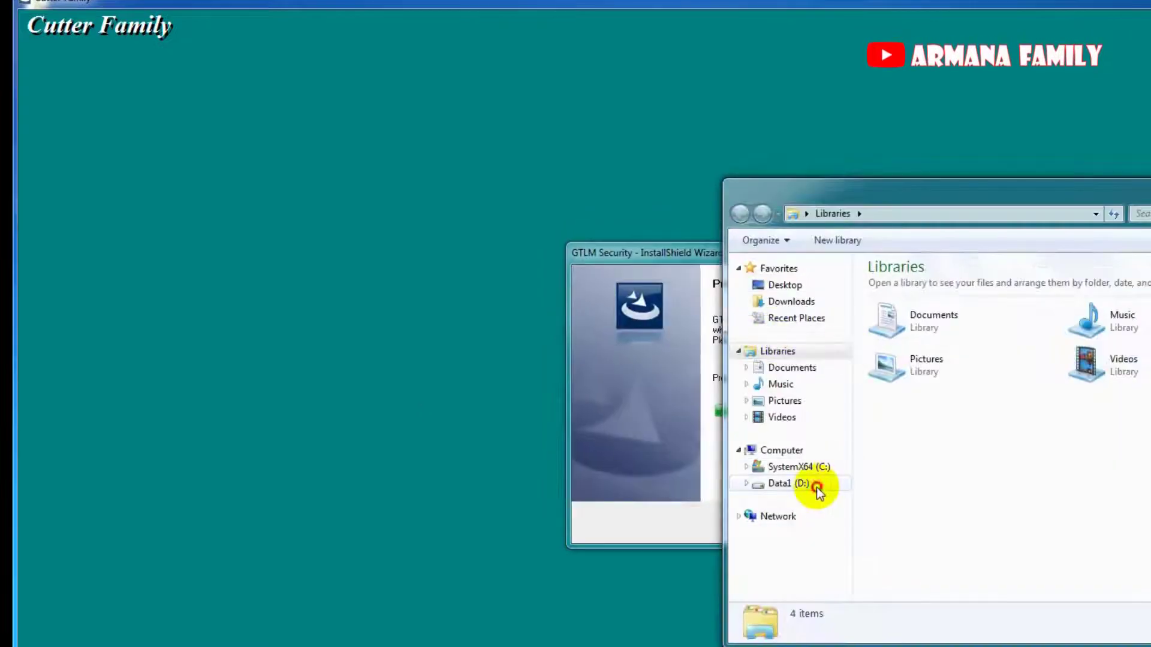
# Browse Explorer to D:\Master\sofeware backup\GTLM Security and move it to the right.
pyautogui.click(815, 486)
pyautogui.doubleClick(954, 289)
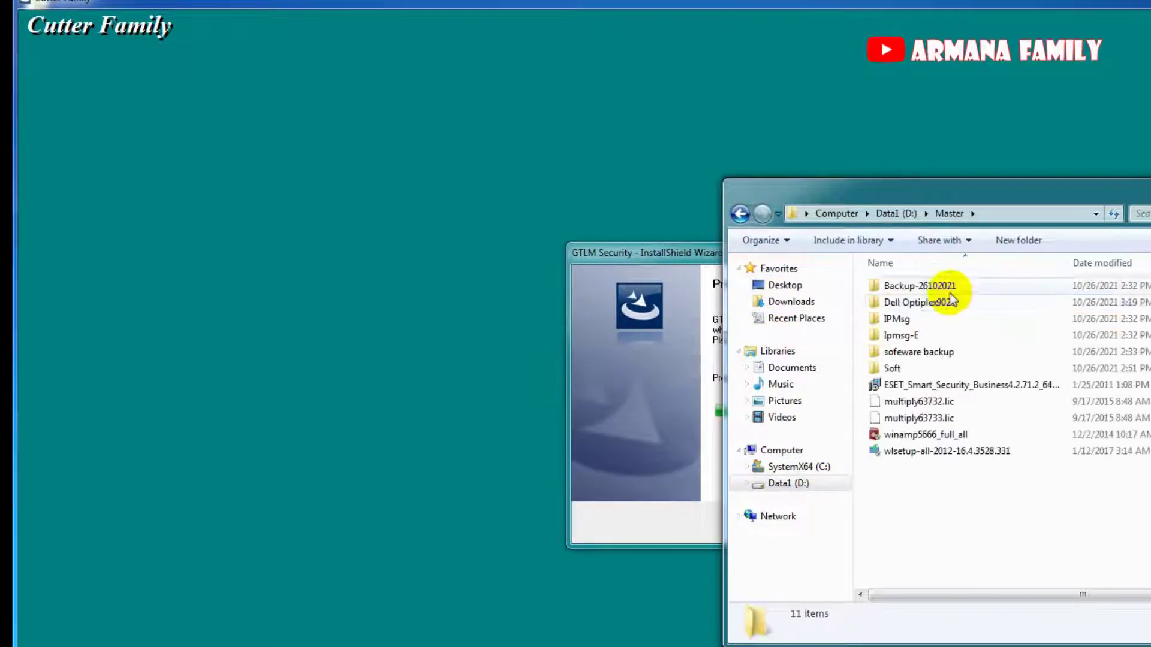
pyautogui.doubleClick(940, 351)
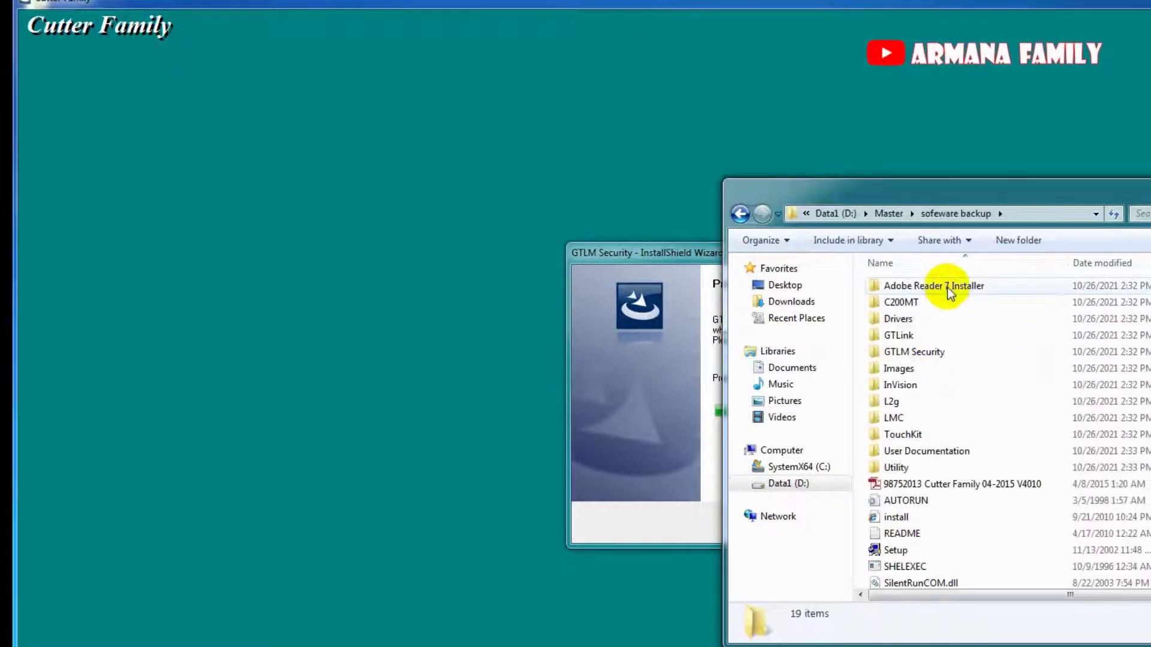
pyautogui.doubleClick(939, 352)
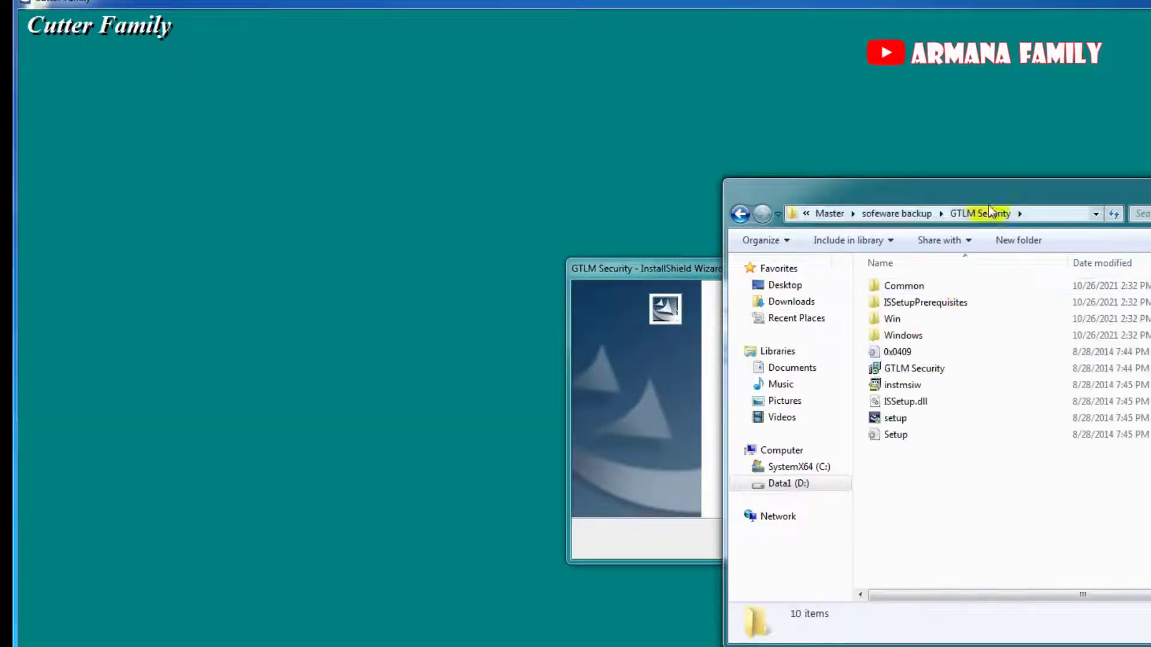
pyautogui.moveTo(992, 188); pyautogui.dragTo(1150, 180)
# Continue through the GTLM Security wizard, accept the license, and finish.
pyautogui.click(770, 541)
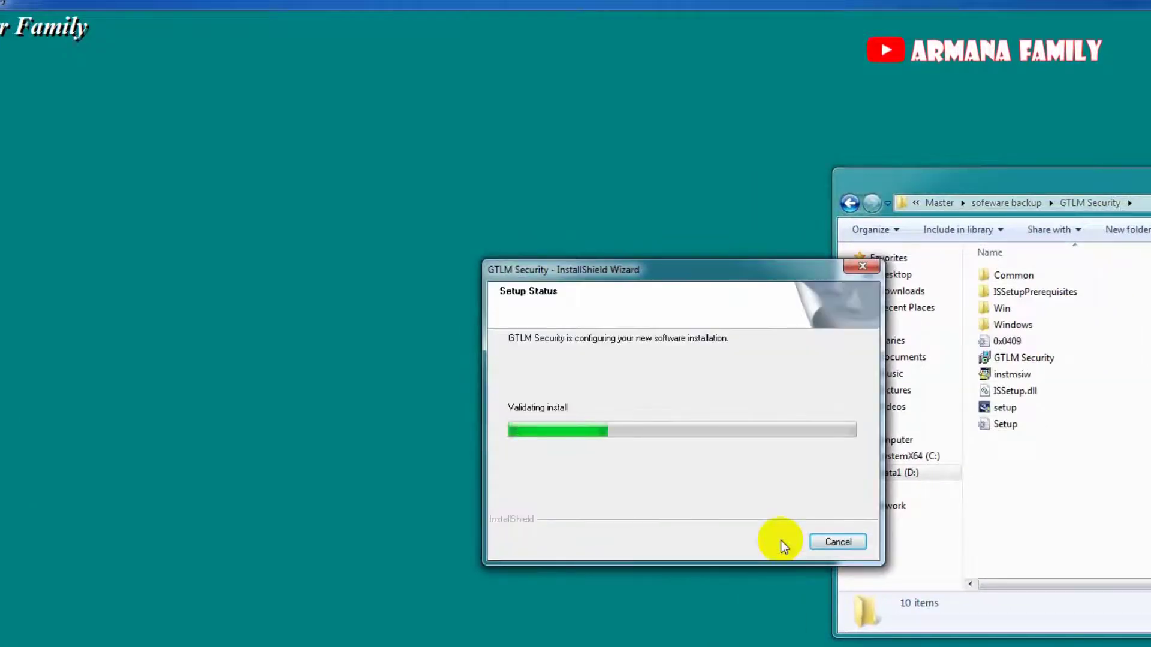
pyautogui.moveTo(582, 273); pyautogui.dragTo(264, 281)
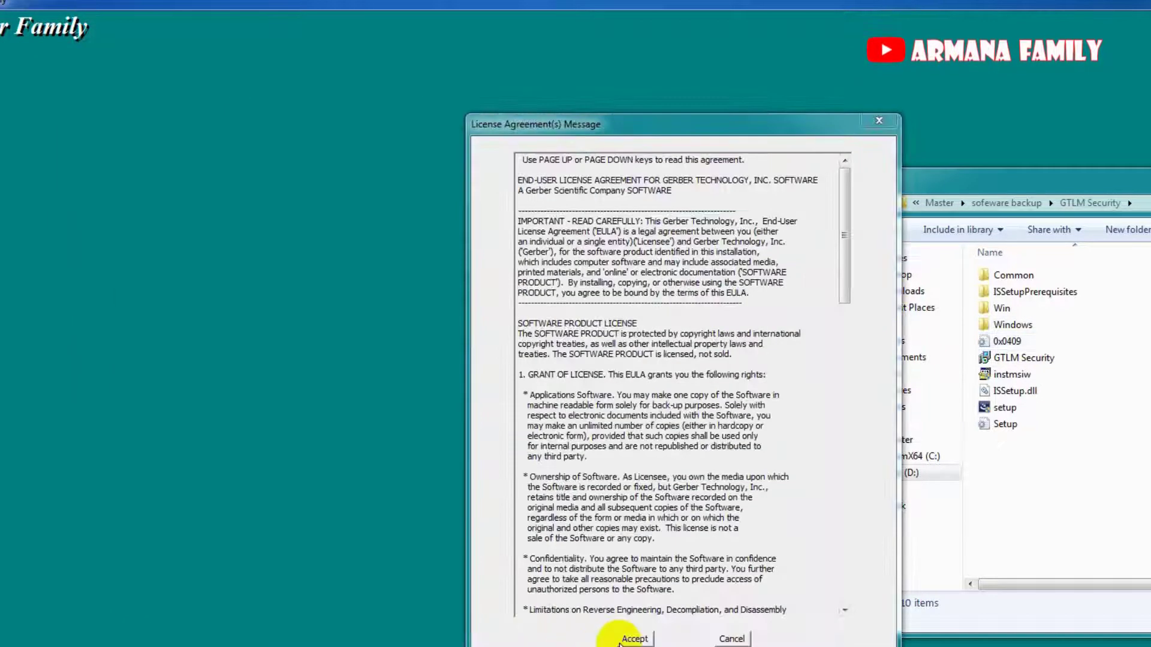
pyautogui.click(637, 633)
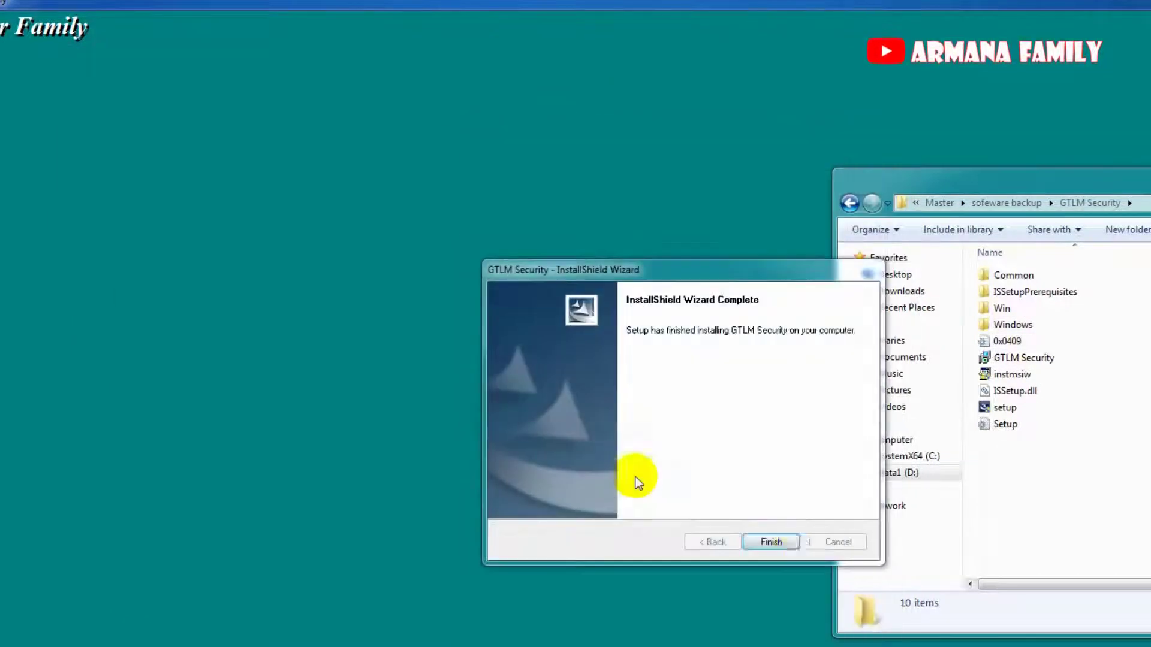
pyautogui.click(793, 541)
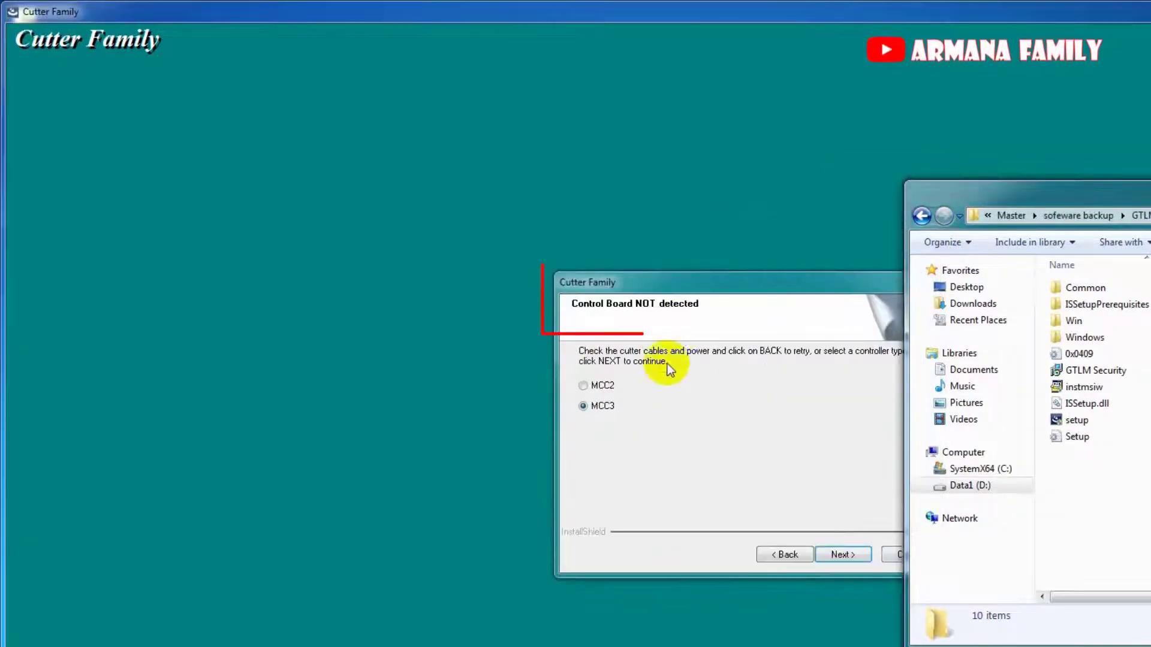
# Choose MCC3, GTxL, 1.7 meters, Standard table and no Remote Side Option, then copy files.
pyautogui.moveTo(710, 286); pyautogui.dragTo(437, 240)
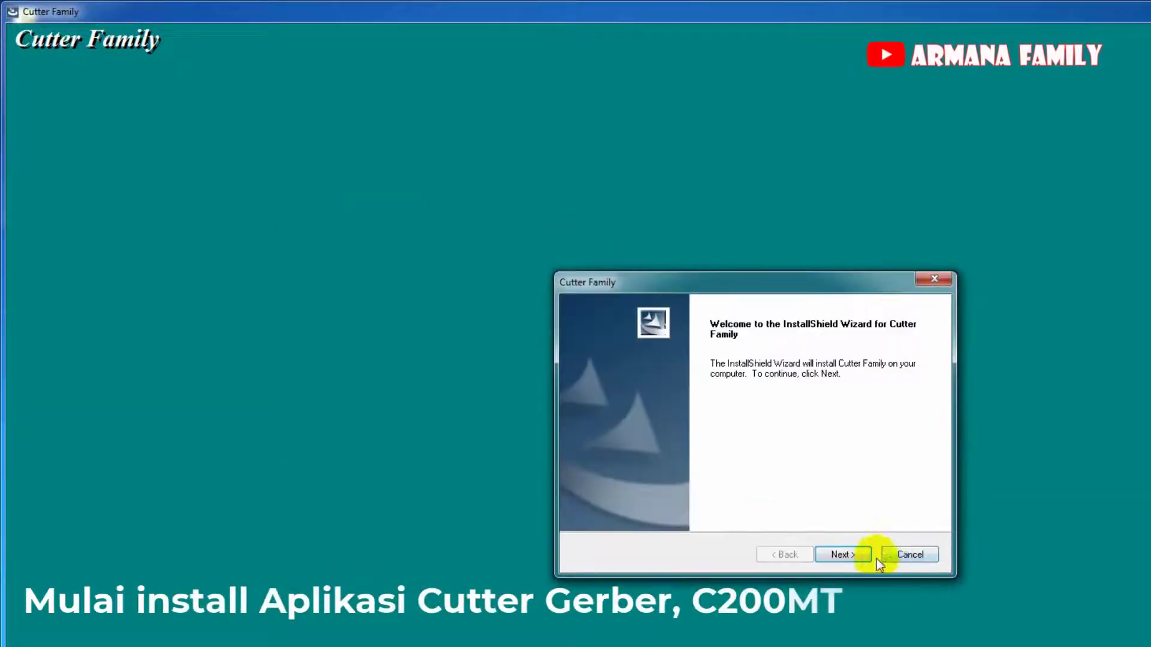
pyautogui.click(858, 556)
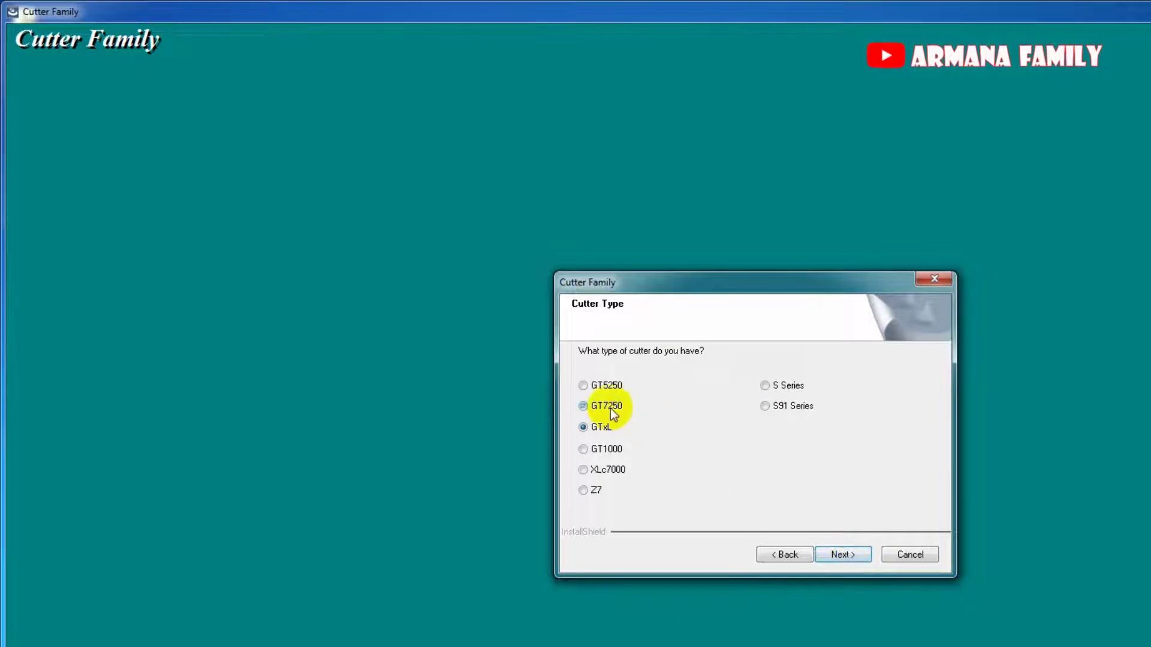
pyautogui.click(865, 557)
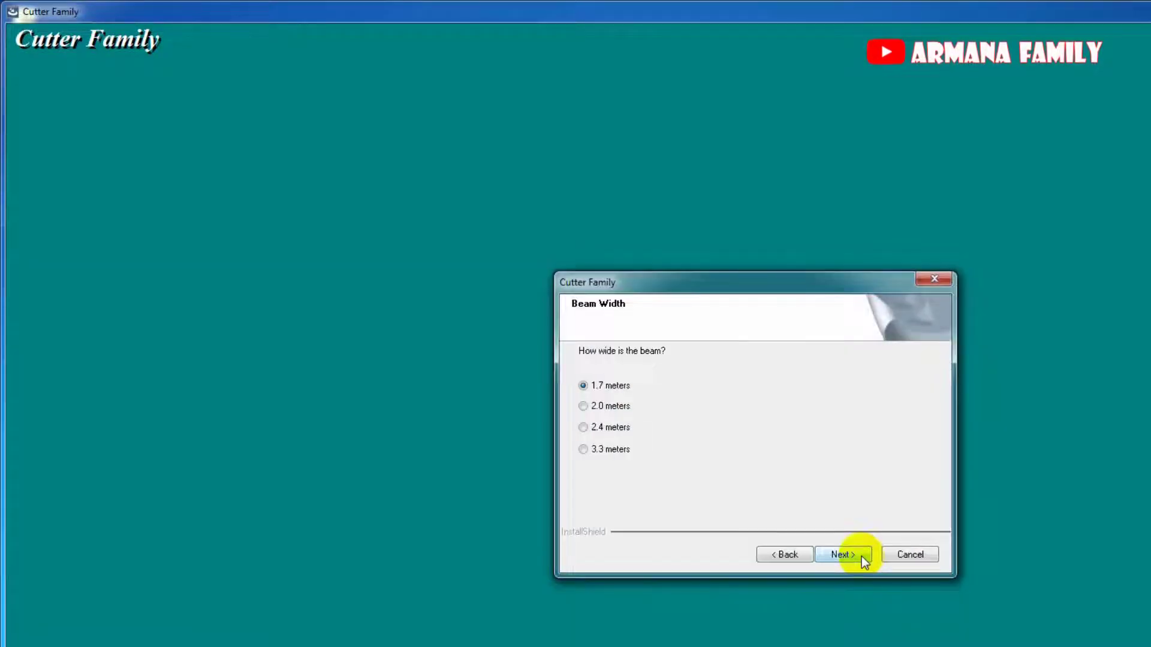
pyautogui.click(863, 558)
pyautogui.click(840, 555)
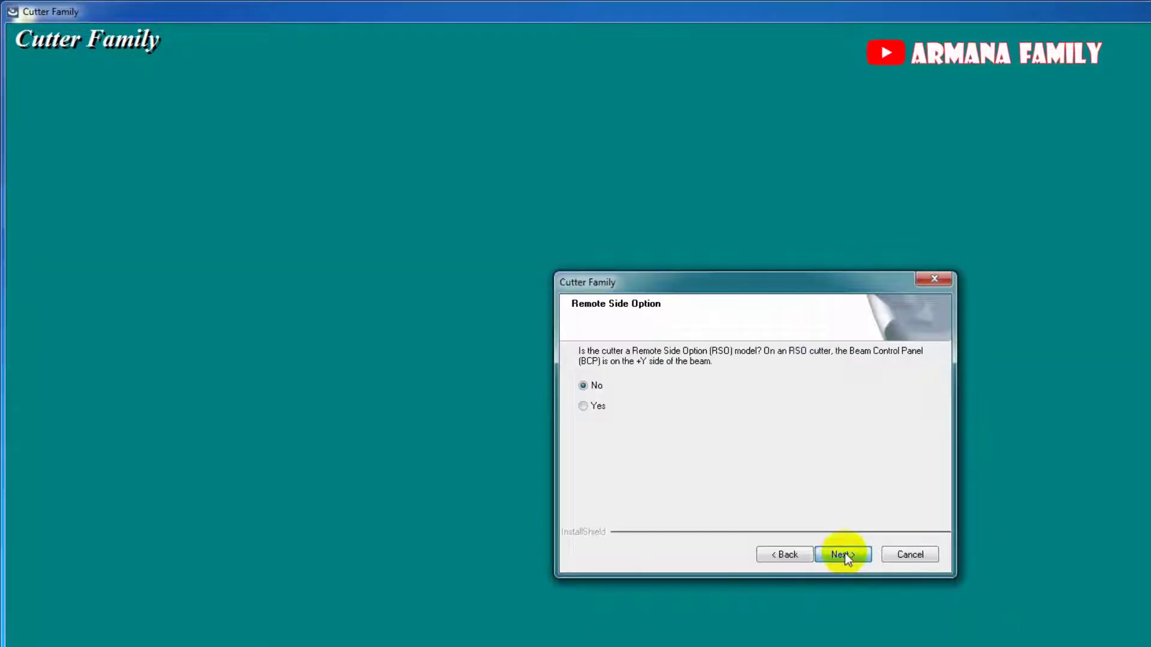
pyautogui.click(844, 552)
pyautogui.click(844, 552)
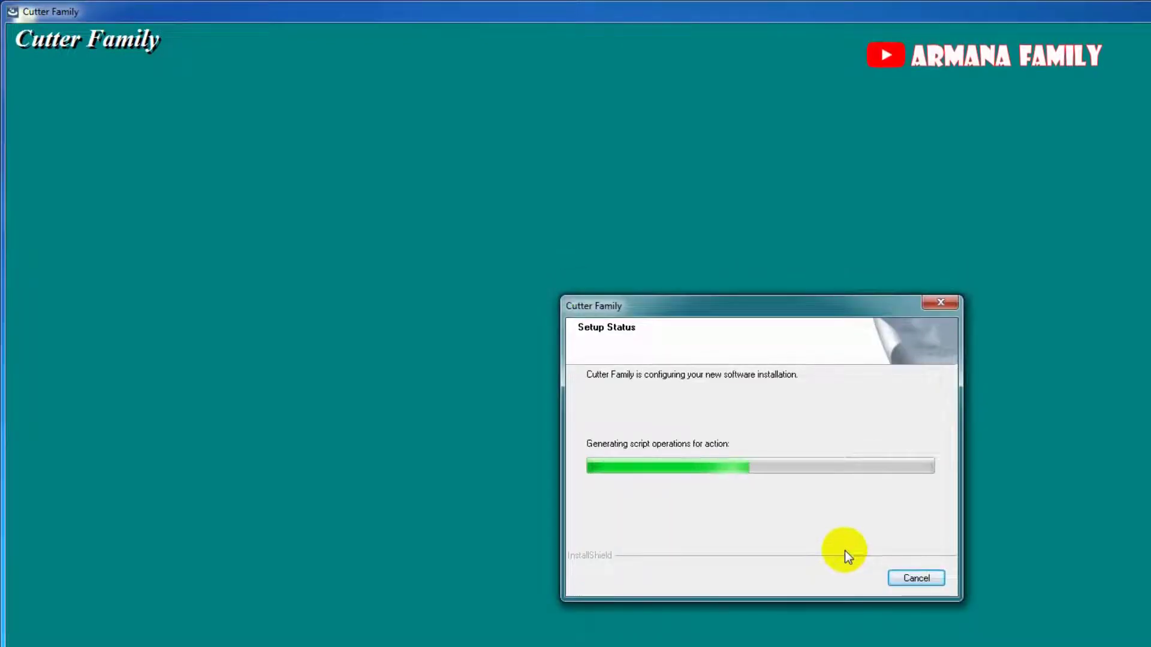
# While files copy, browse the C200MT folder and the SystemX64 (C:) drive in Explorer.
pyautogui.hotkey('alt', 'Tab')
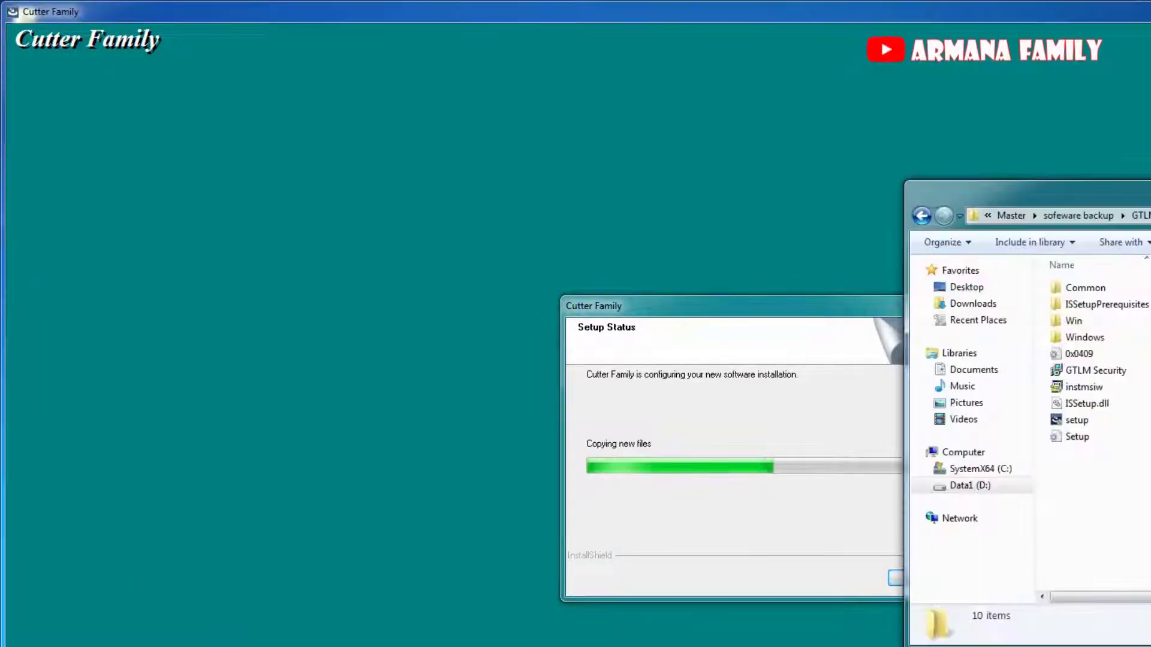
pyautogui.click(1108, 223)
pyautogui.doubleClick(1122, 306)
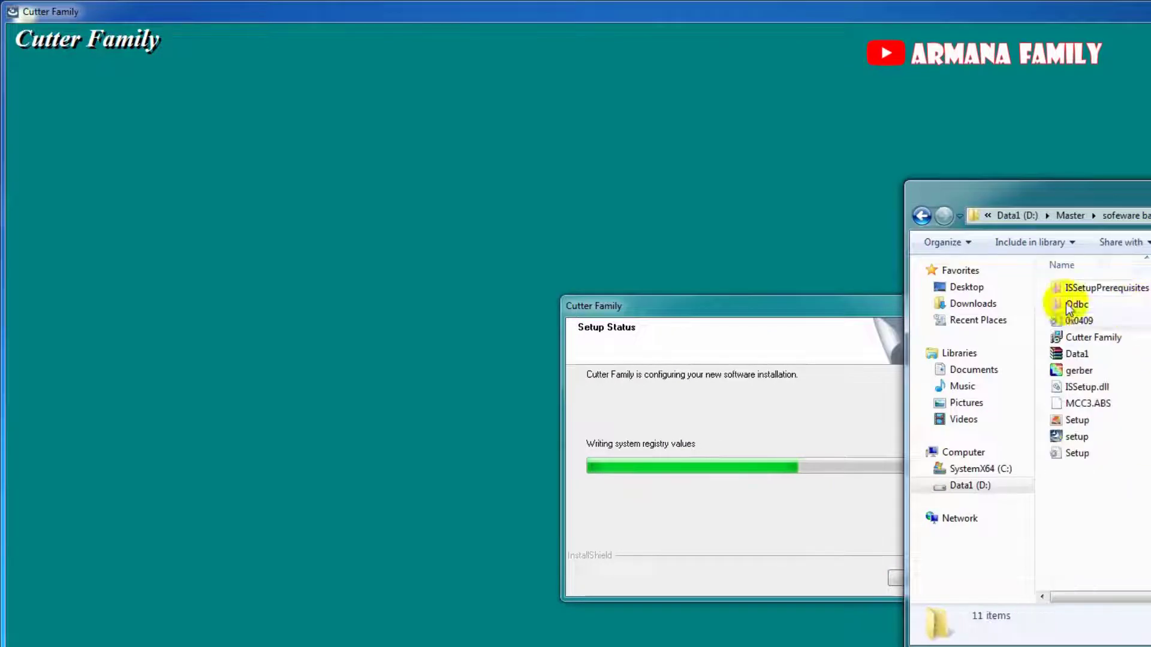
pyautogui.moveTo(1102, 200); pyautogui.dragTo(1150, 153)
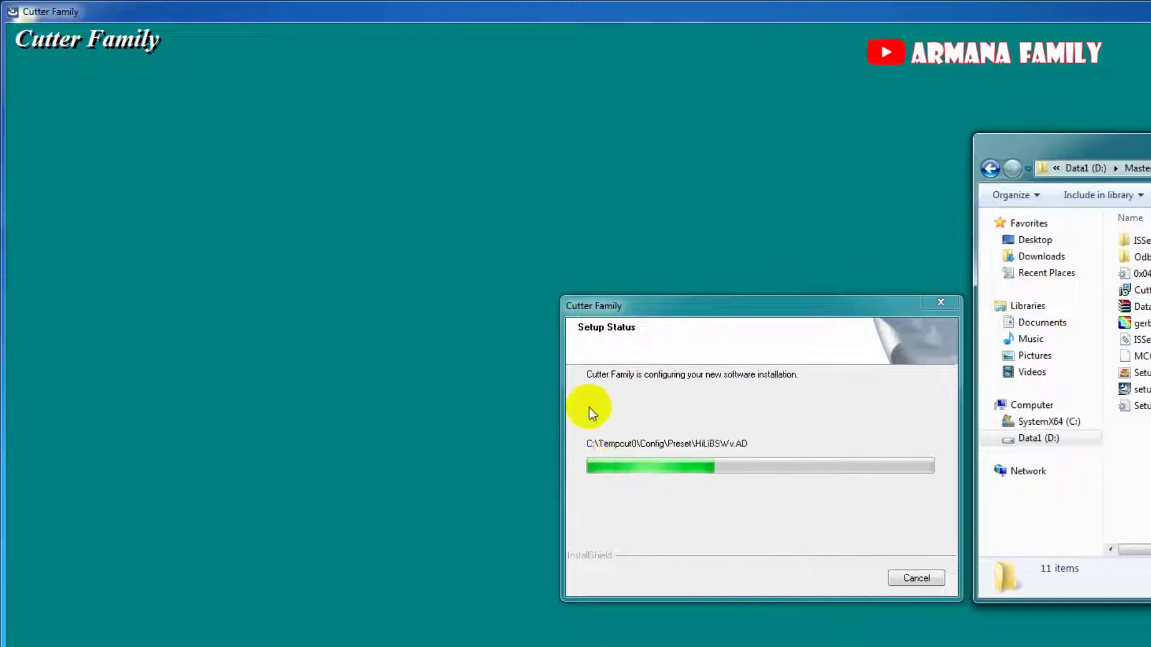
pyautogui.click(1058, 422)
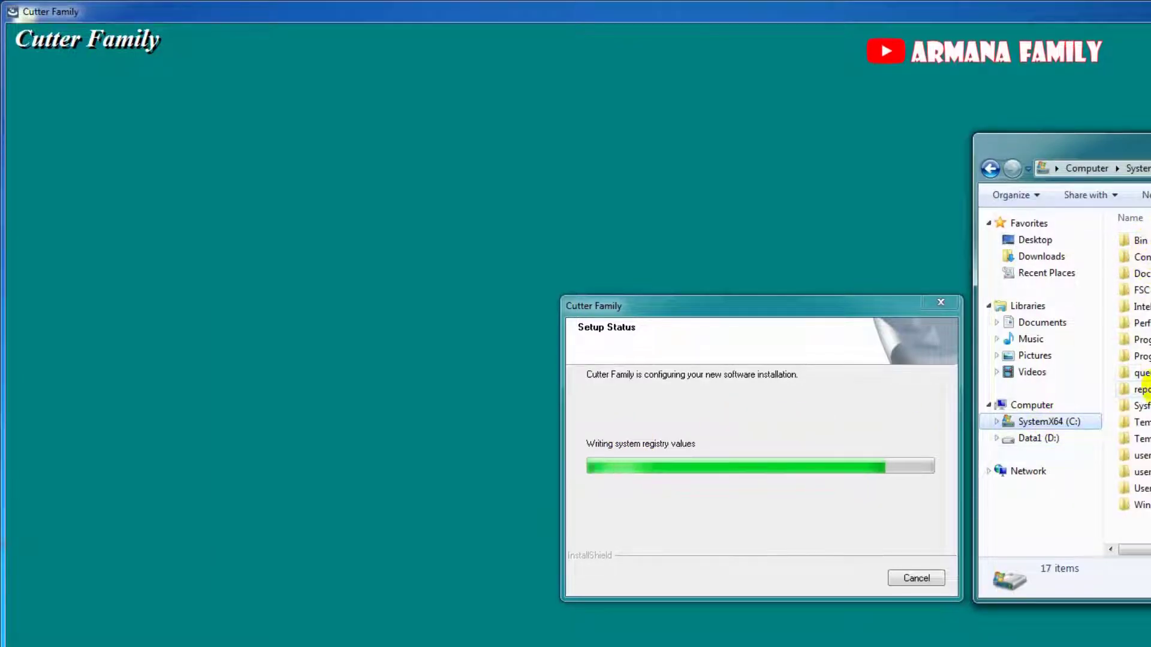
pyautogui.moveTo(1149, 146); pyautogui.dragTo(1138, 109)
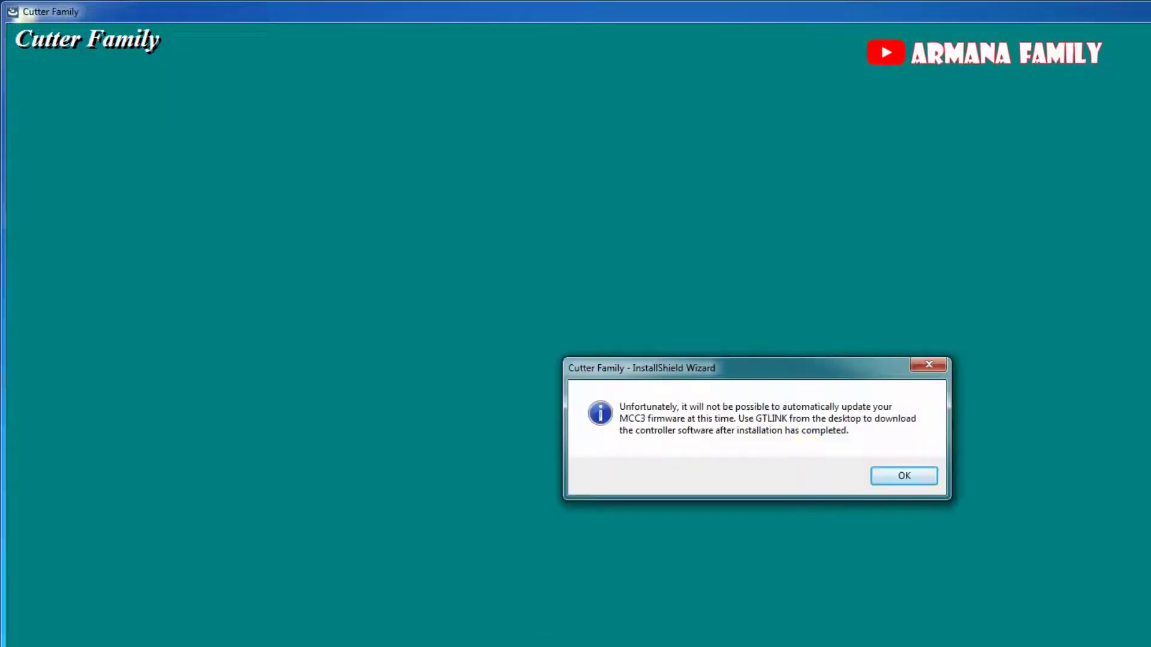
# Acknowledge the MCC3 firmware notice and finish the Cutter Family setup, choosing to restart later.
pyautogui.click(886, 475)
pyautogui.click(764, 440)
pyautogui.click(847, 553)
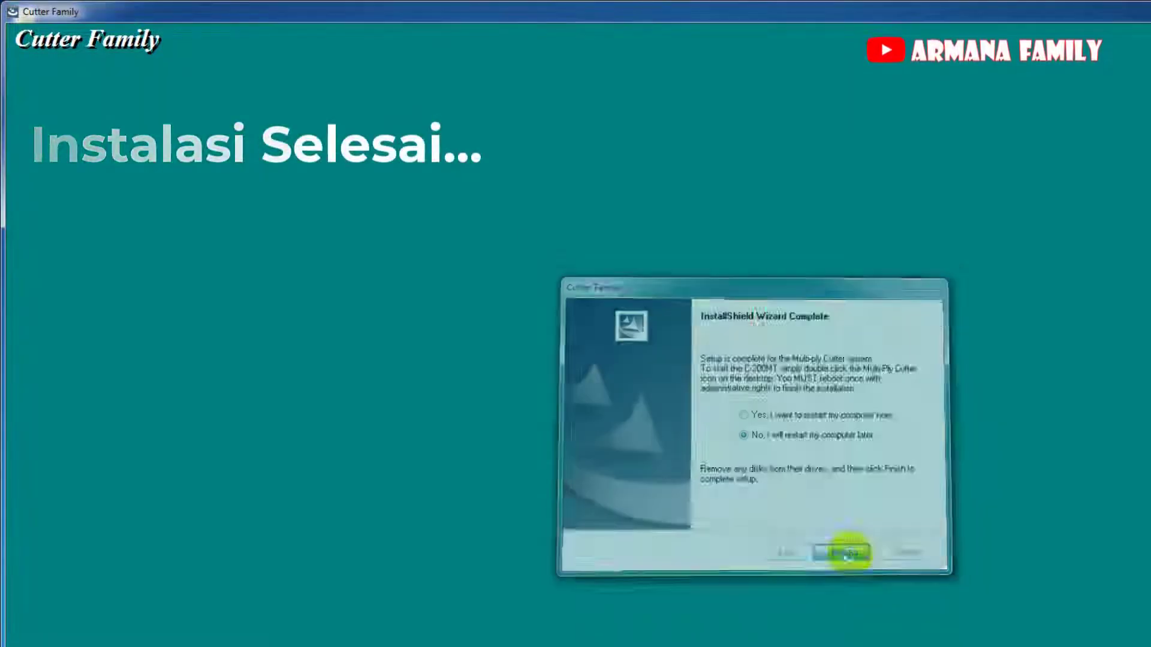
# Move the file browser aside, select the InstallLic desktop shortcut, and toggle the Start menu.
pyautogui.moveTo(1116, 107); pyautogui.dragTo(533, 128)
pyautogui.click(28, 526)
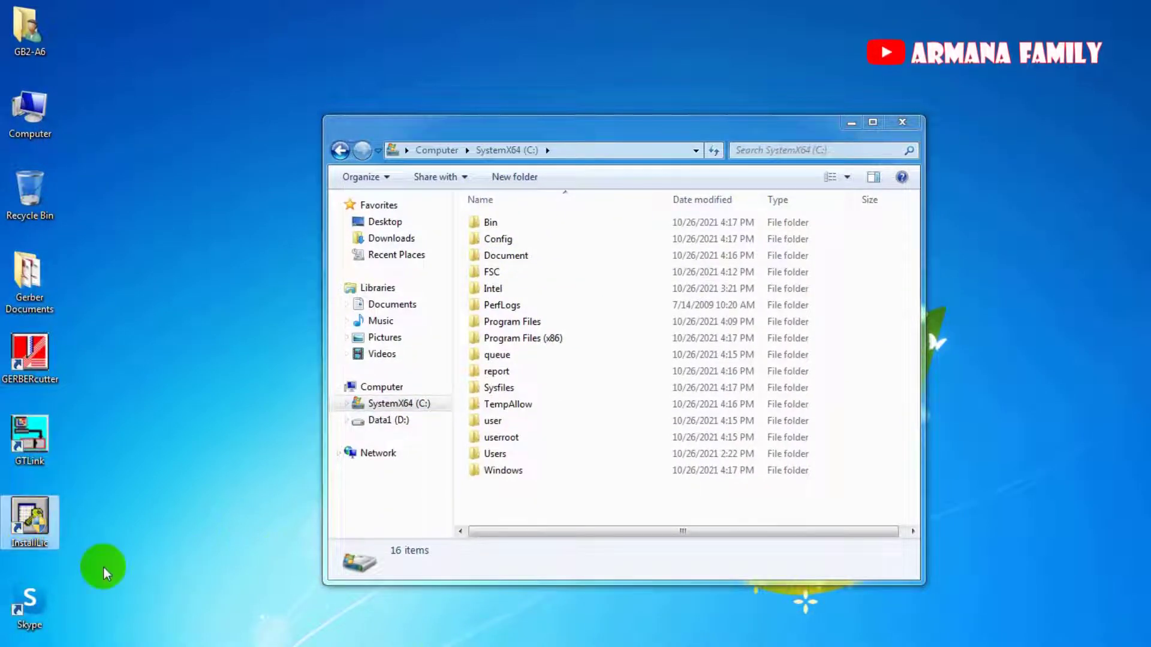
pyautogui.moveTo(591, 137); pyautogui.dragTo(594, 147)
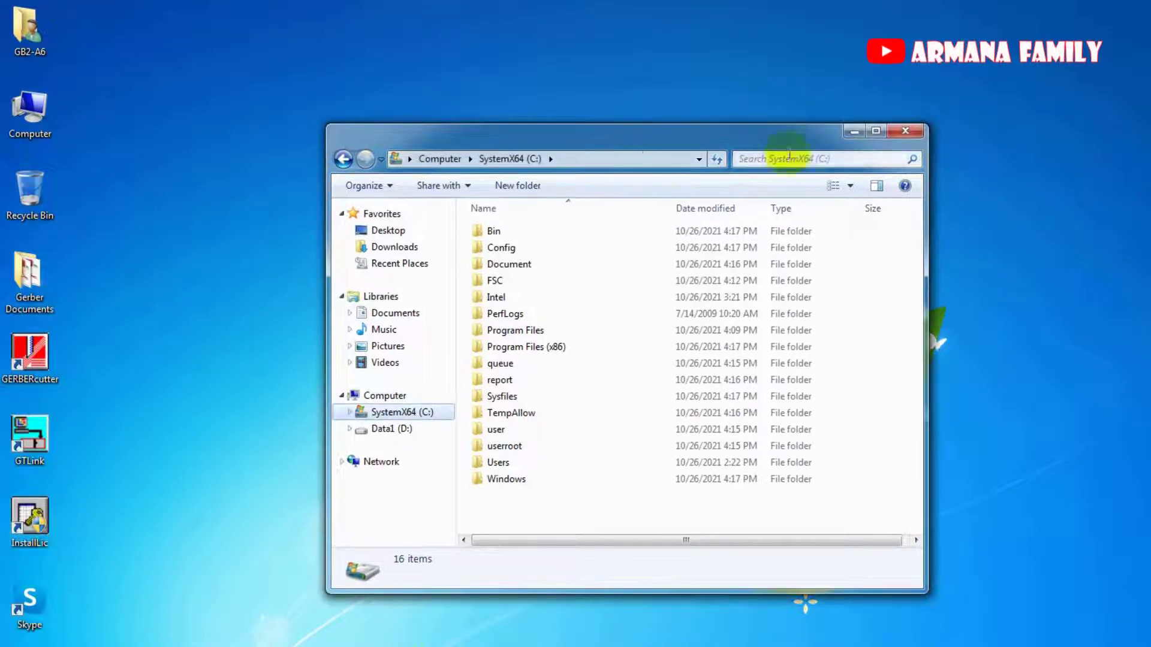
pyautogui.press('super')
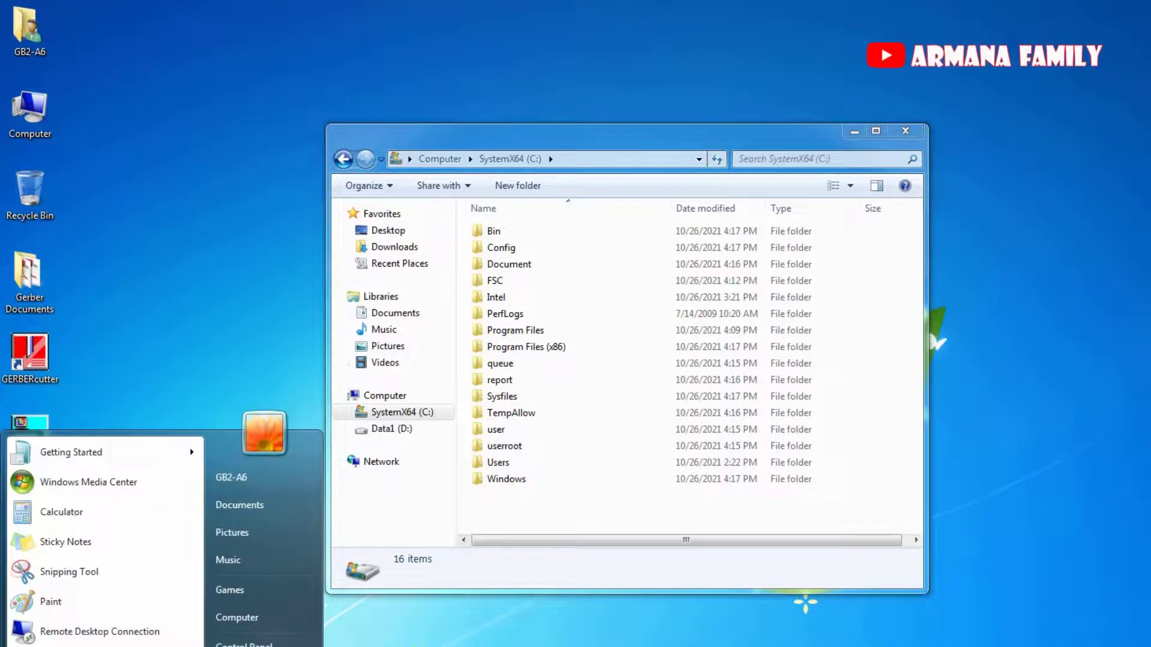
pyautogui.press('super')
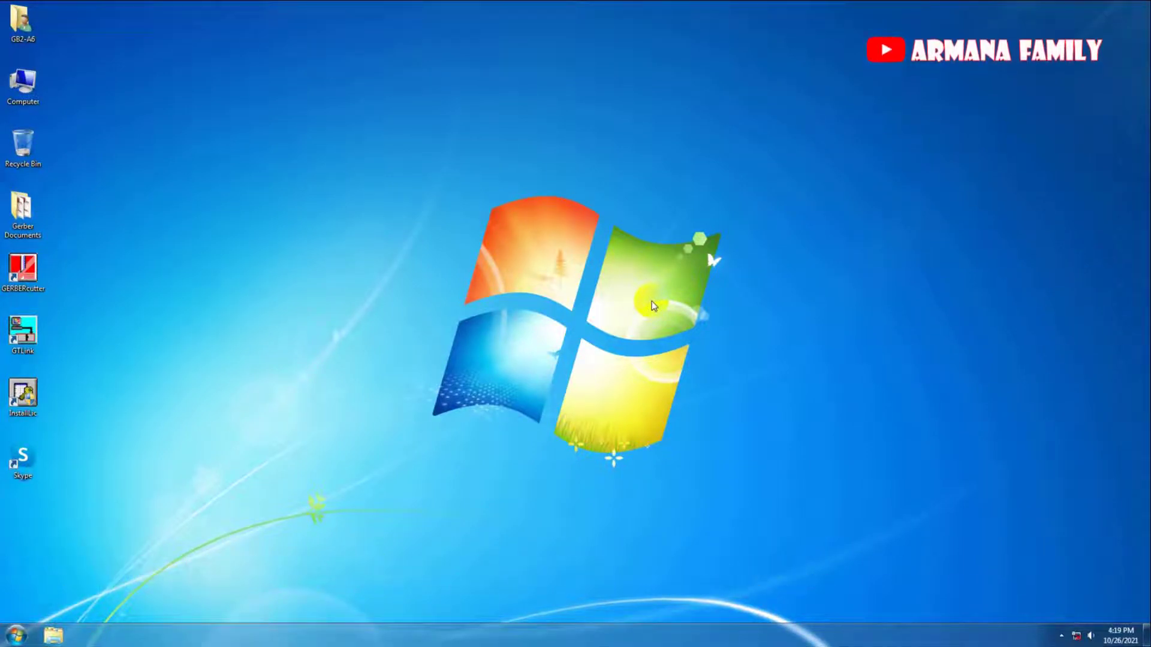
# Open the SystemX64 (C:) drive and look over its Bin, Config, queue, report and Sysfiles folders.
pyautogui.rightClick(95, 299)
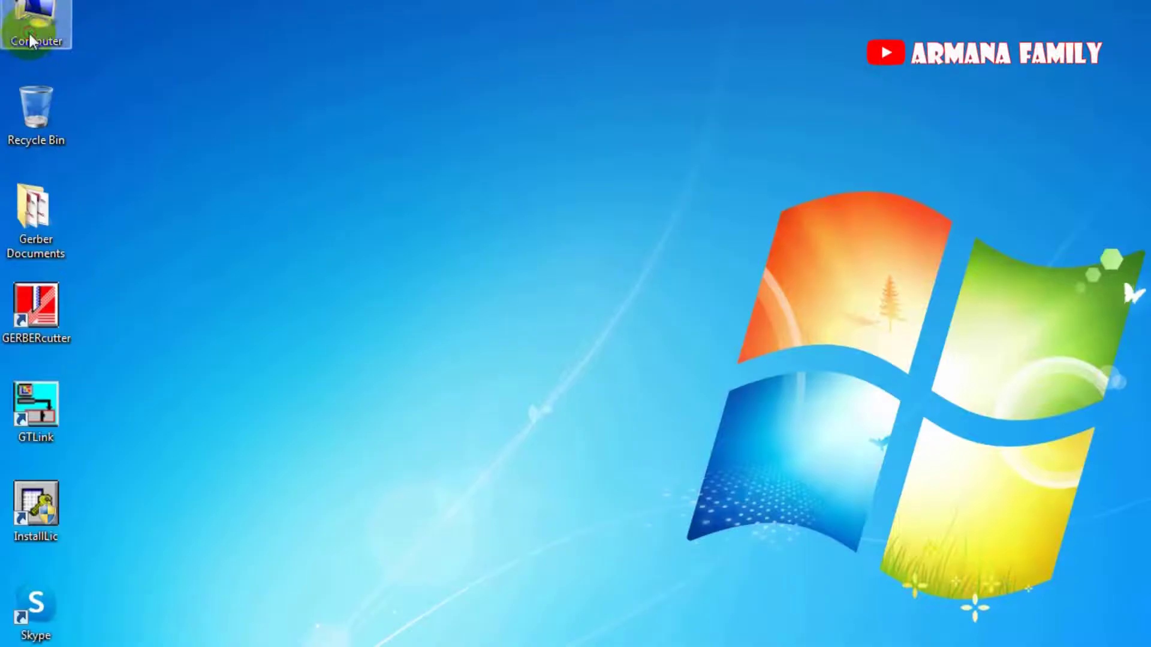
pyautogui.doubleClick(23, 95)
pyautogui.doubleClick(433, 197)
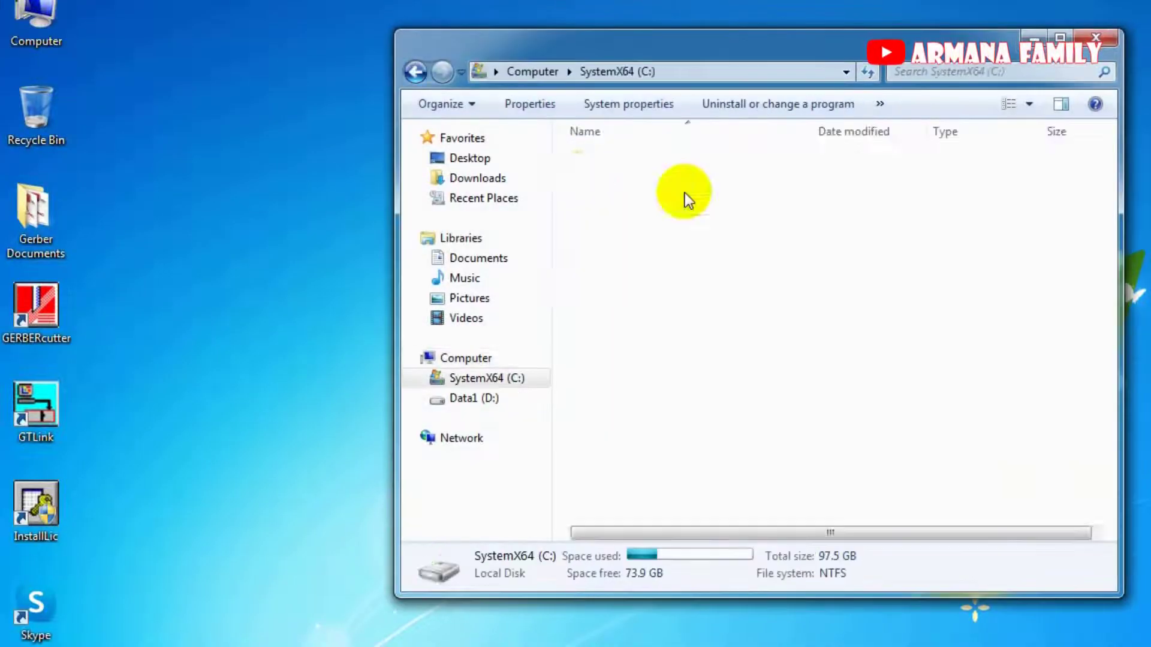
pyautogui.click(621, 159)
pyautogui.click(619, 182)
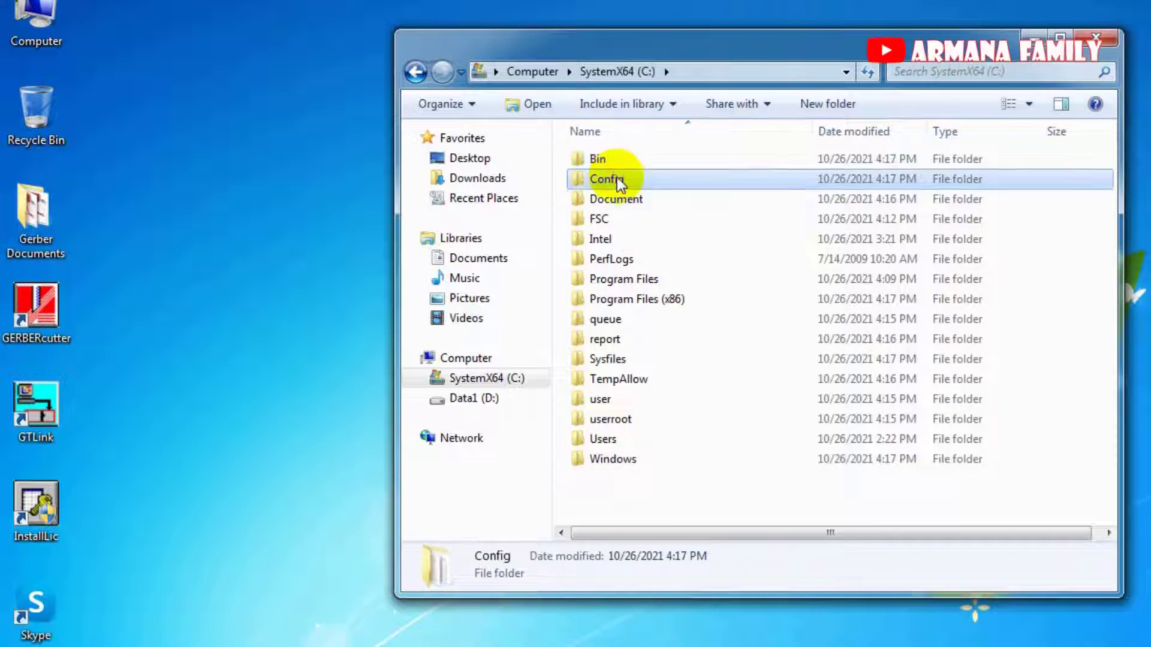
pyautogui.click(623, 327)
pyautogui.click(618, 340)
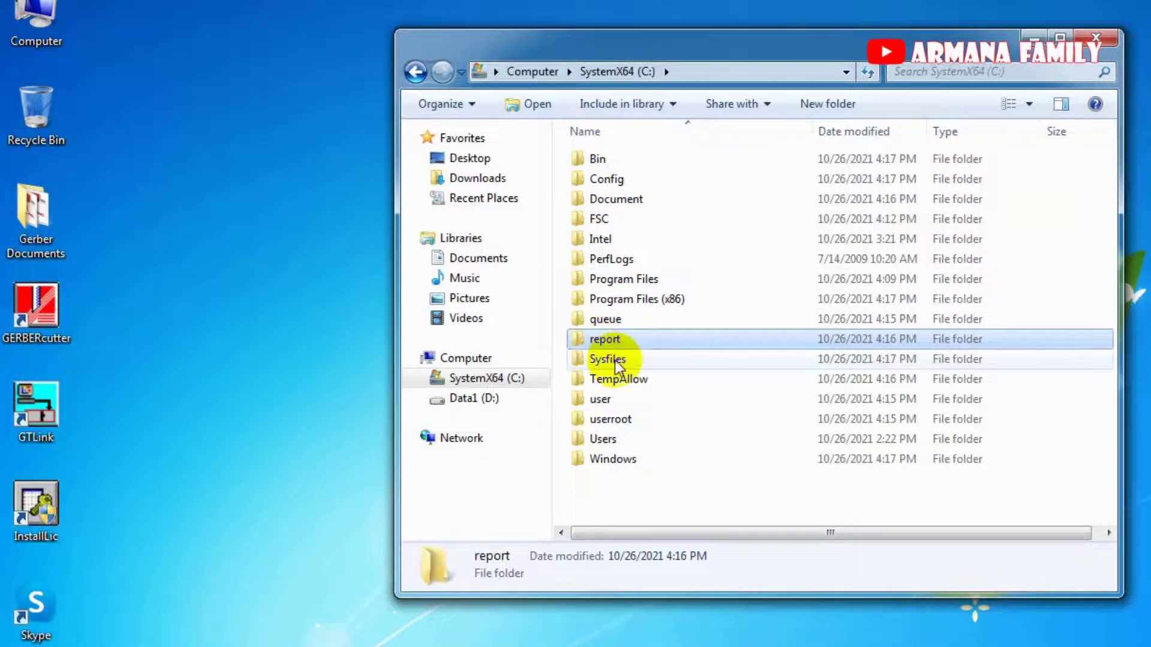
pyautogui.click(618, 362)
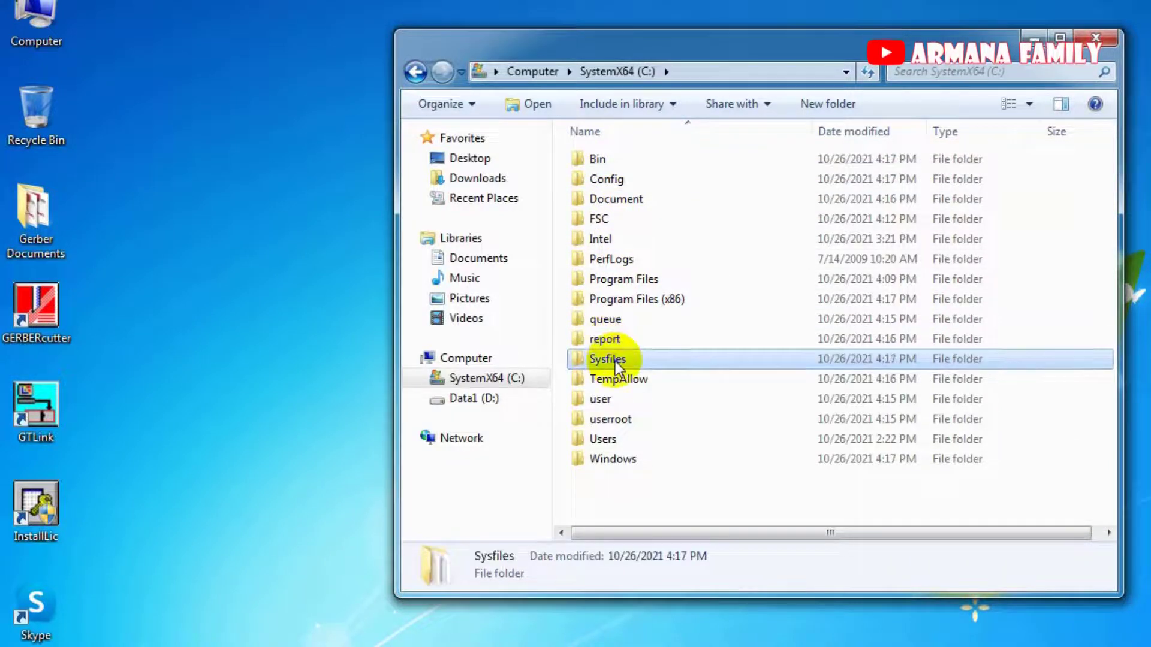
pyautogui.click(615, 340)
pyautogui.click(619, 160)
# Inspect the Users group's permissions on the Bin folder's Security tab, then cancel both dialogs unchanged.
pyautogui.rightClick(624, 160)
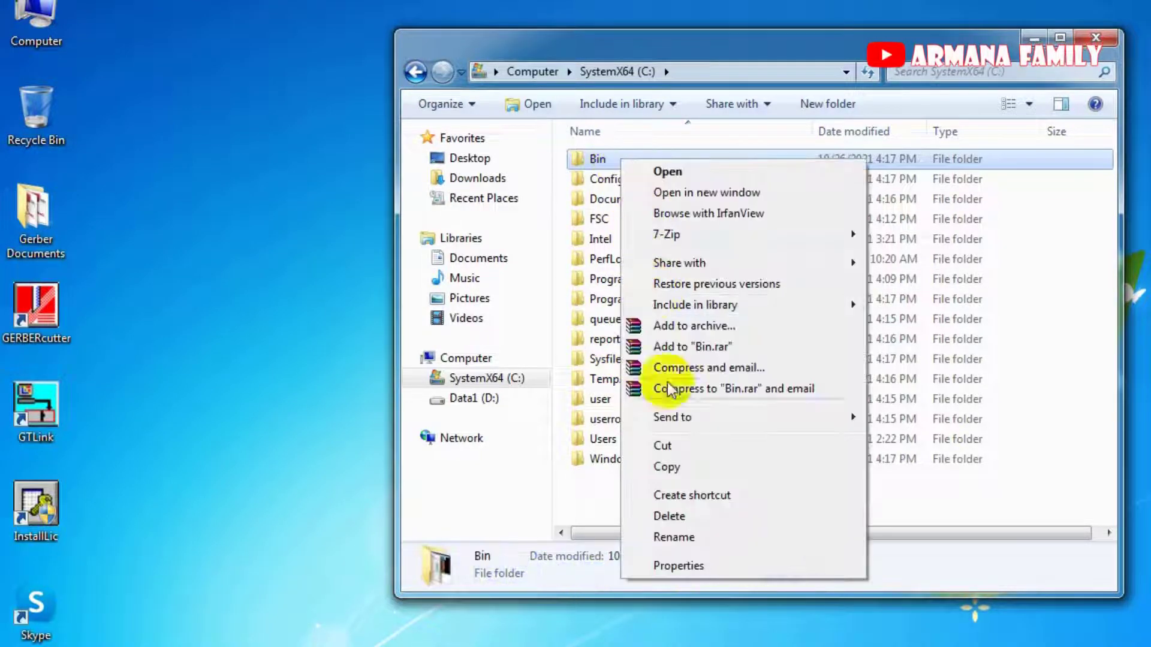
pyautogui.click(710, 562)
pyautogui.click(719, 206)
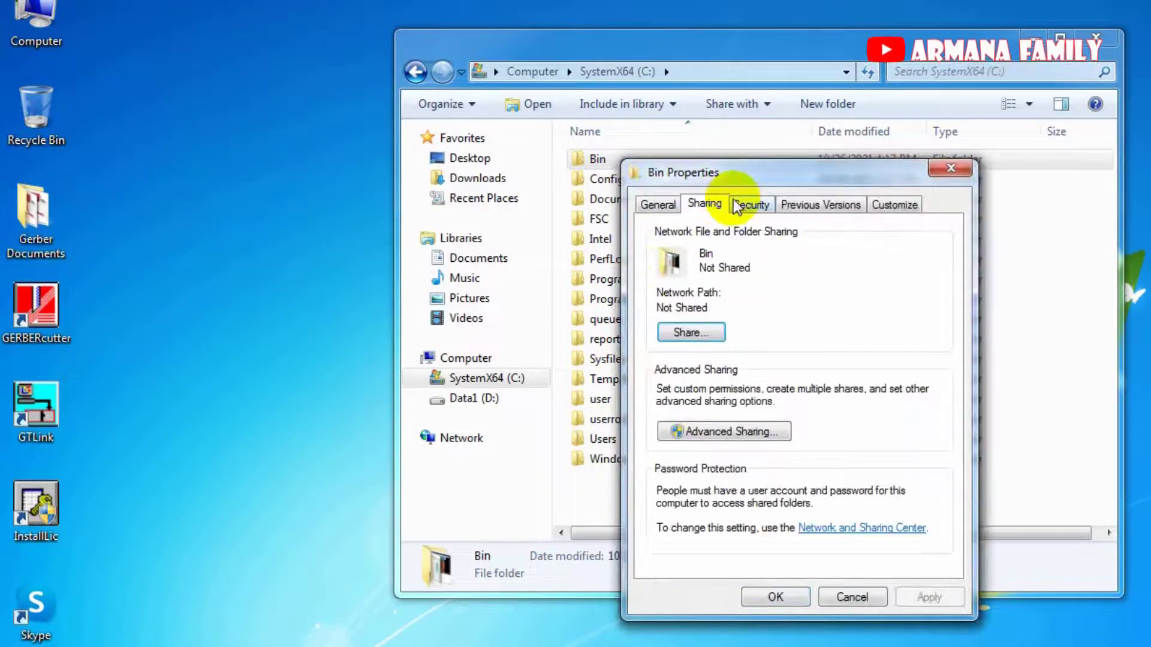
pyautogui.click(742, 205)
pyautogui.scroll(-1, 801, 360)
pyautogui.click(784, 312)
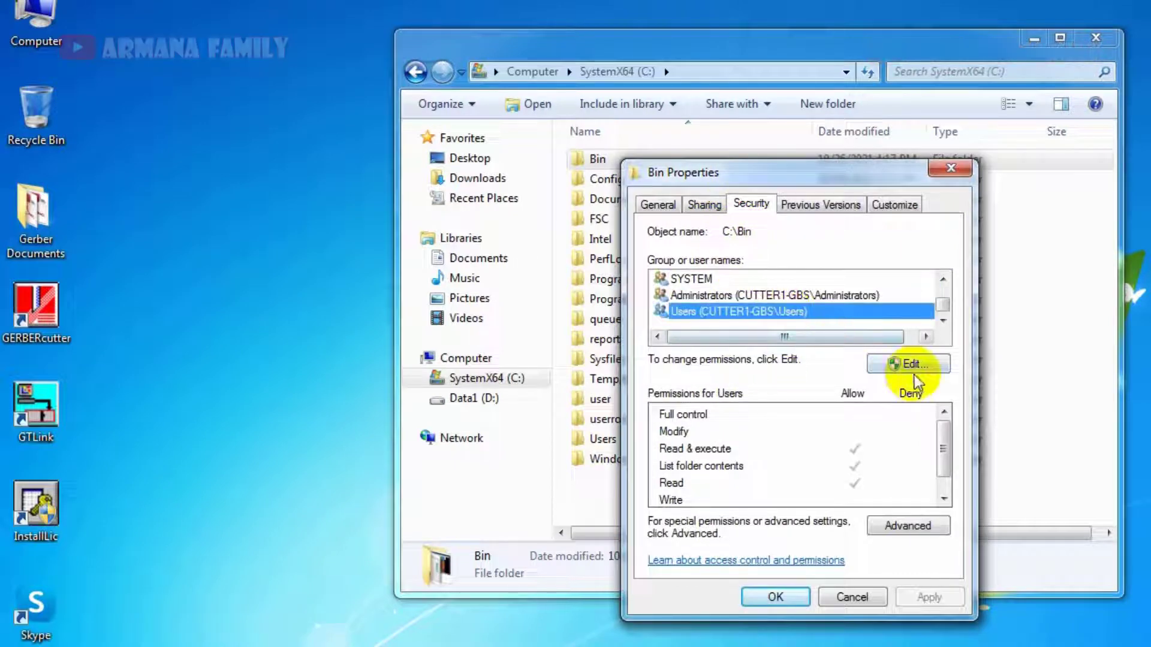
pyautogui.click(909, 364)
pyautogui.click(908, 364)
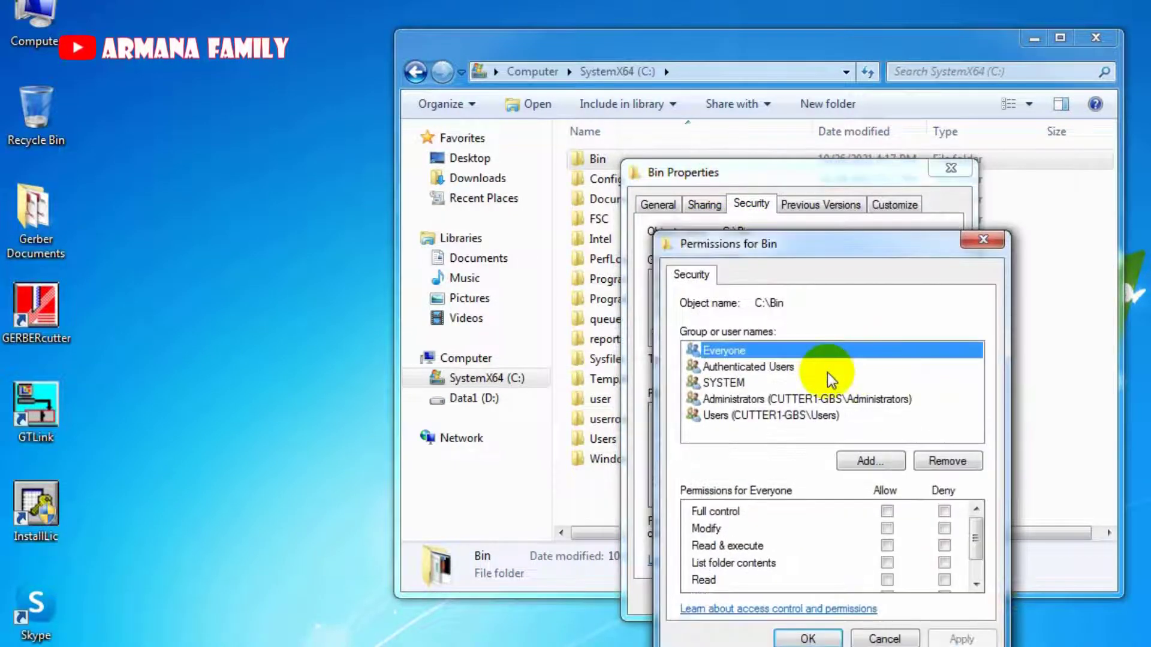
pyautogui.click(773, 416)
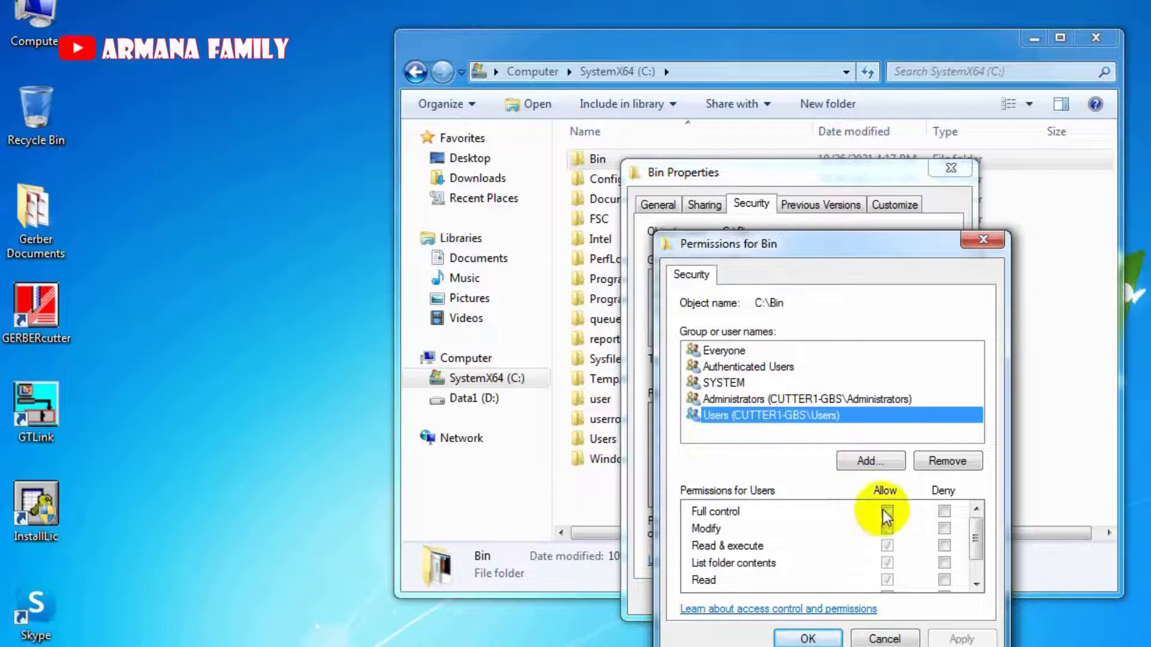
pyautogui.click(885, 639)
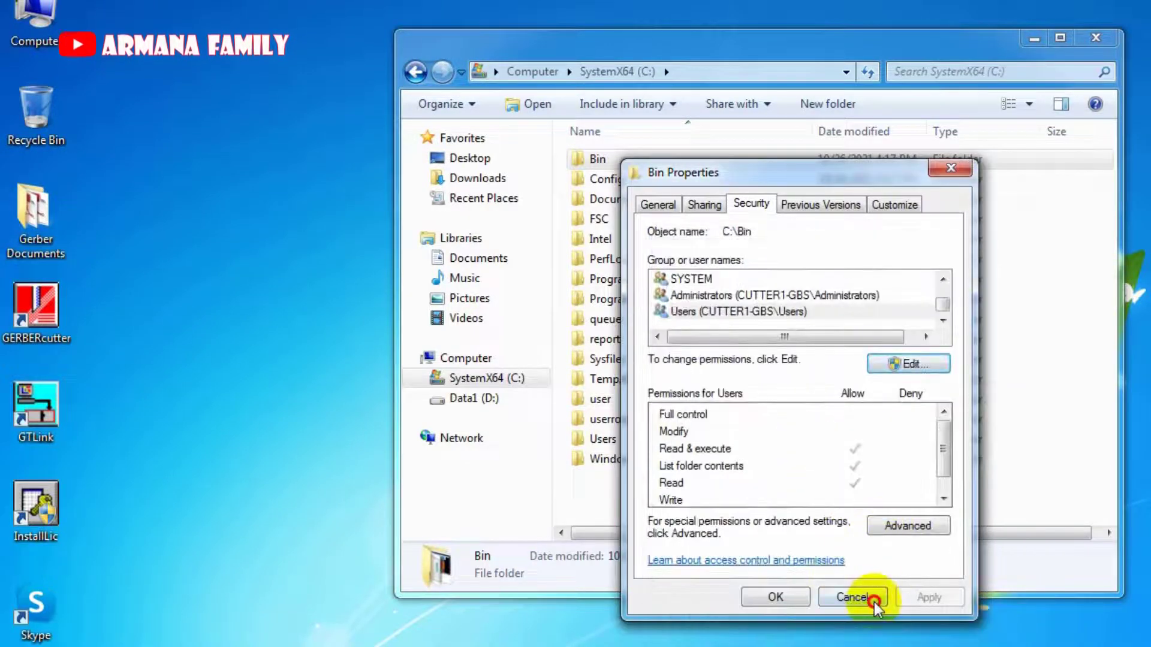
pyautogui.click(857, 597)
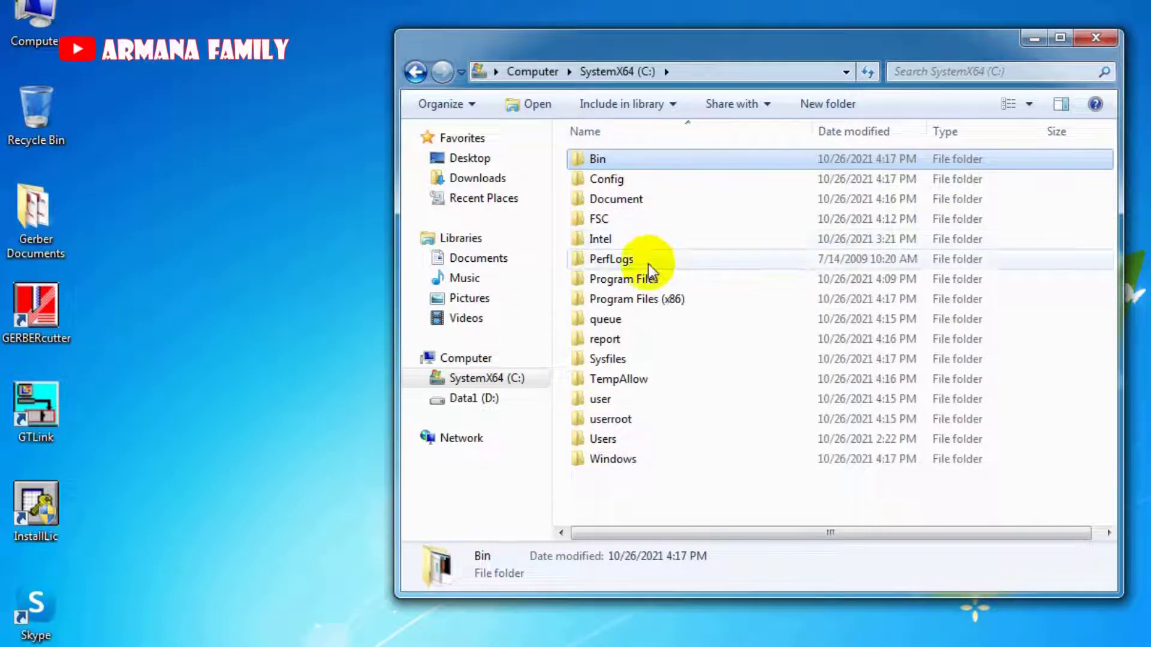
# Peek into the Users folder and return to the C: drive listing.
pyautogui.click(623, 504)
pyautogui.click(612, 443)
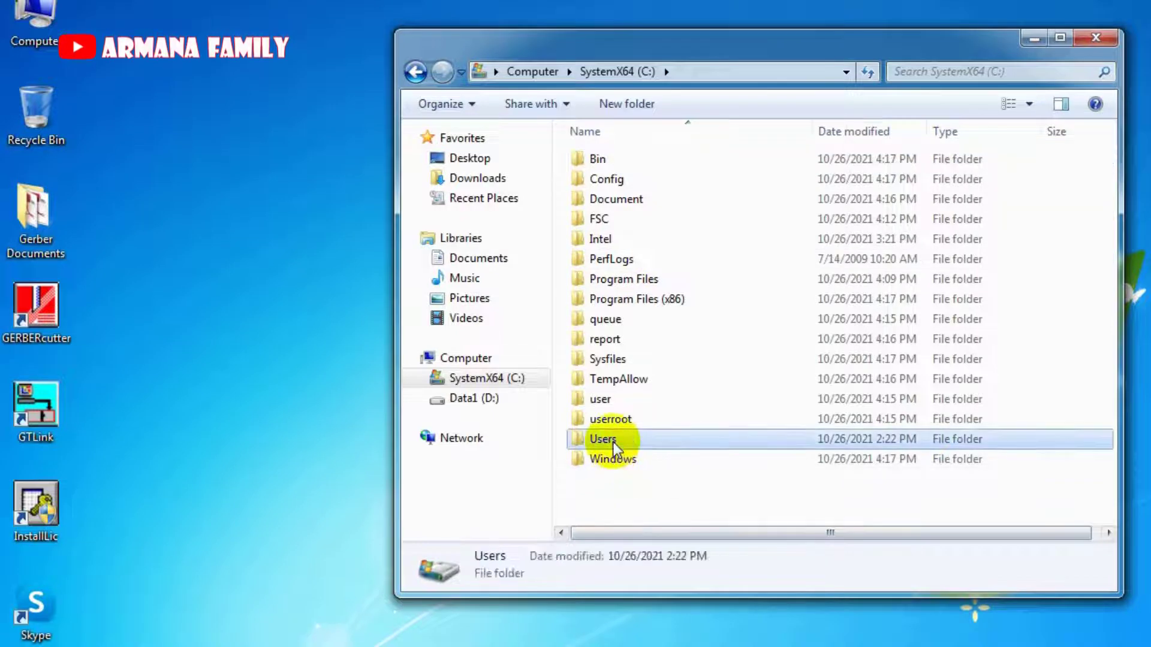
pyautogui.doubleClick(618, 400)
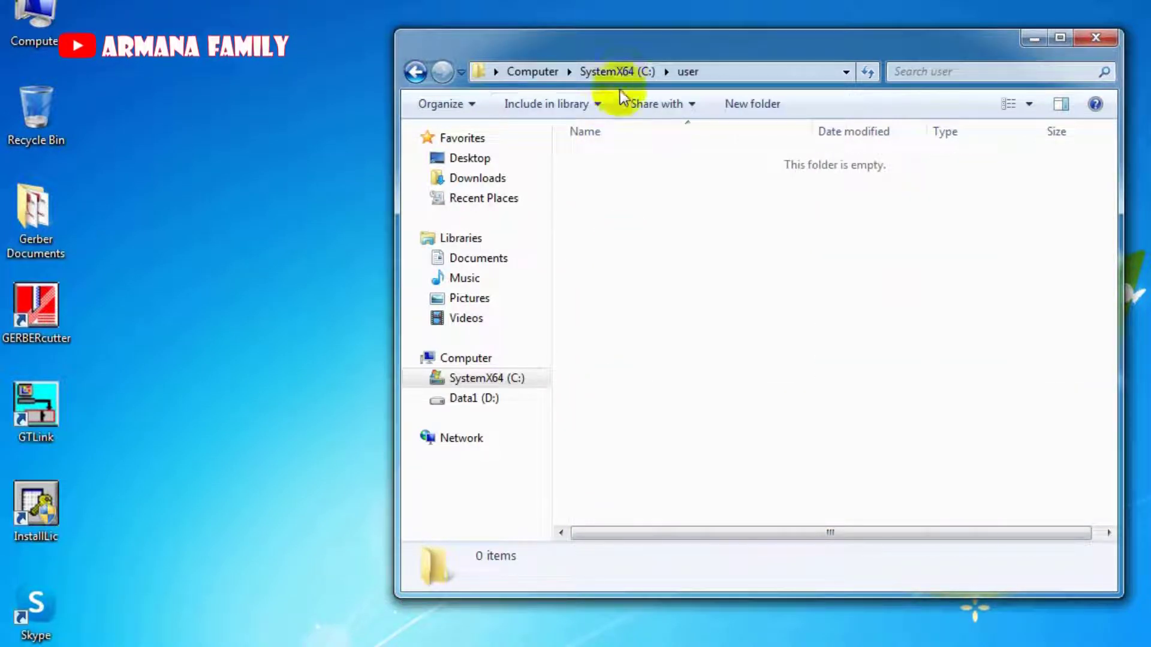
pyautogui.click(619, 70)
# Select Sysfiles, report, queue, Config and Bin together and cut them.
pyautogui.click(614, 359)
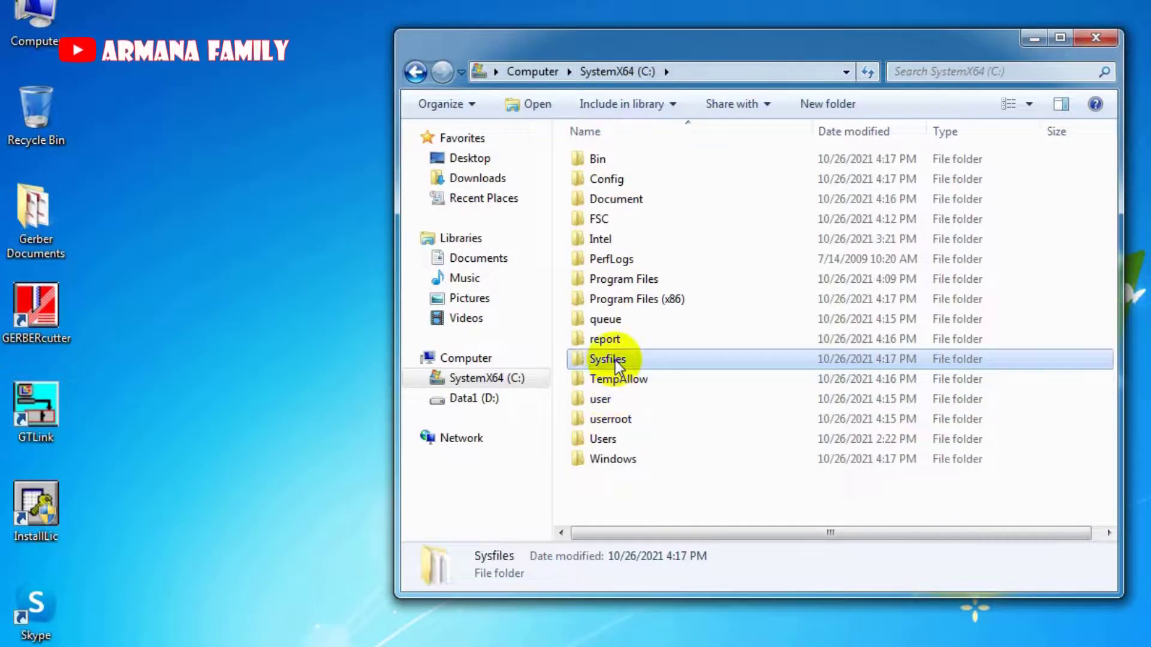
pyautogui.keyDown('ctrl'); pyautogui.click(618, 340); pyautogui.keyUp('ctrl')
pyautogui.keyDown('ctrl'); pyautogui.click(616, 321); pyautogui.keyUp('ctrl')
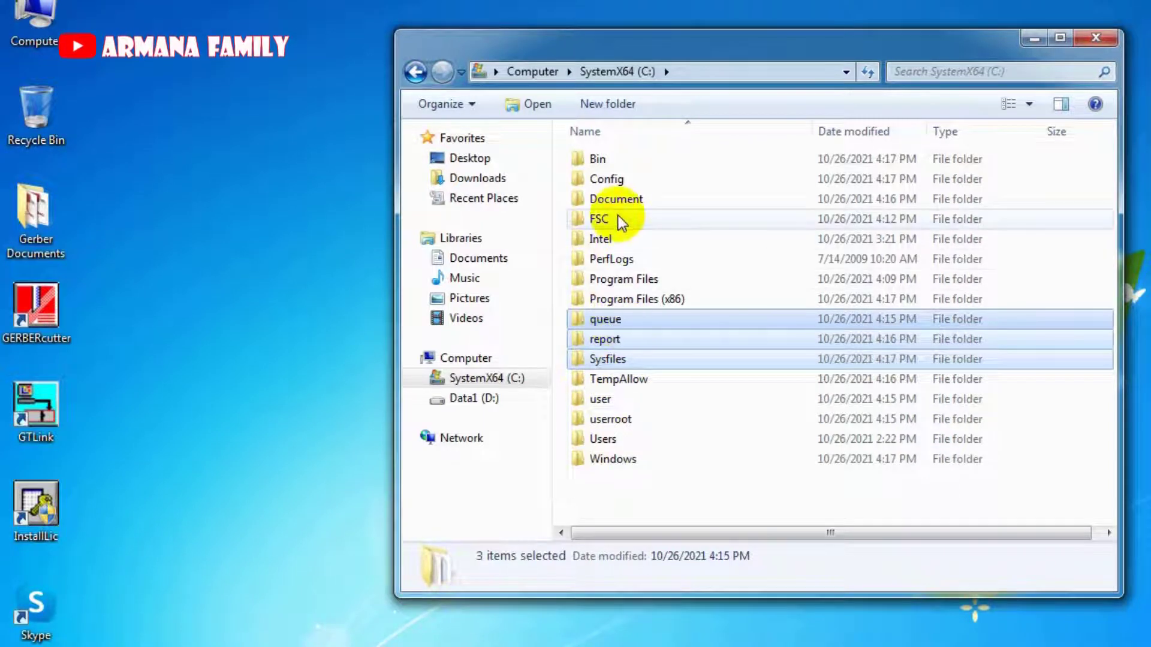
pyautogui.keyDown('ctrl'); pyautogui.click(618, 179); pyautogui.keyUp('ctrl')
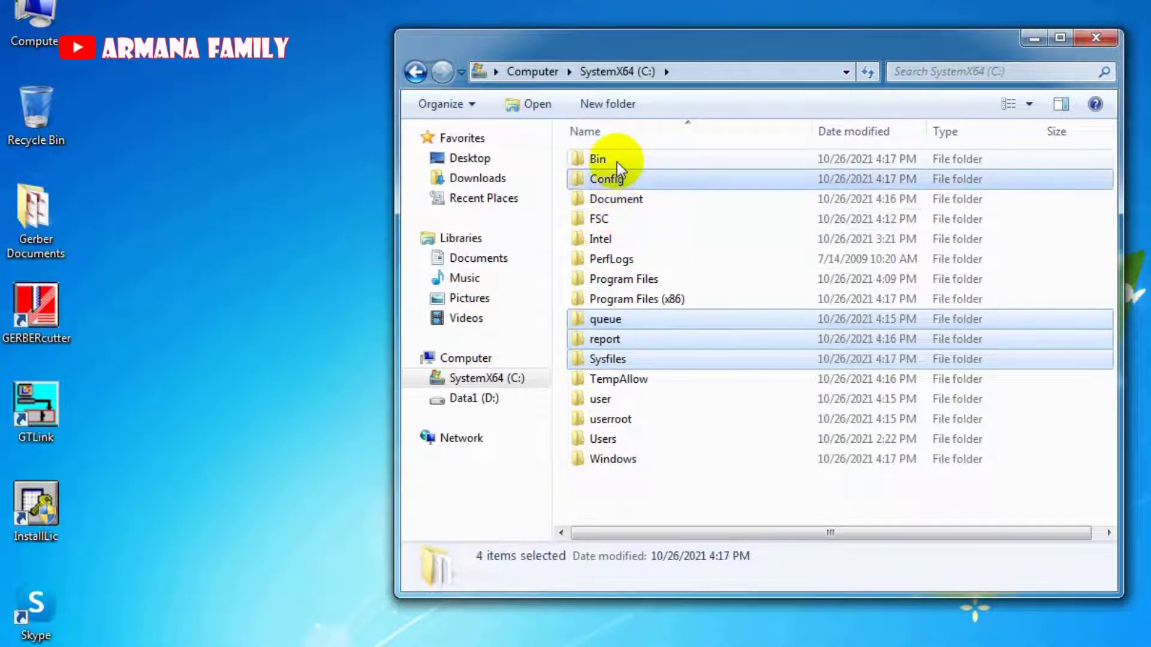
pyautogui.keyDown('ctrl'); pyautogui.click(617, 160); pyautogui.keyUp('ctrl')
pyautogui.rightClick(617, 160)
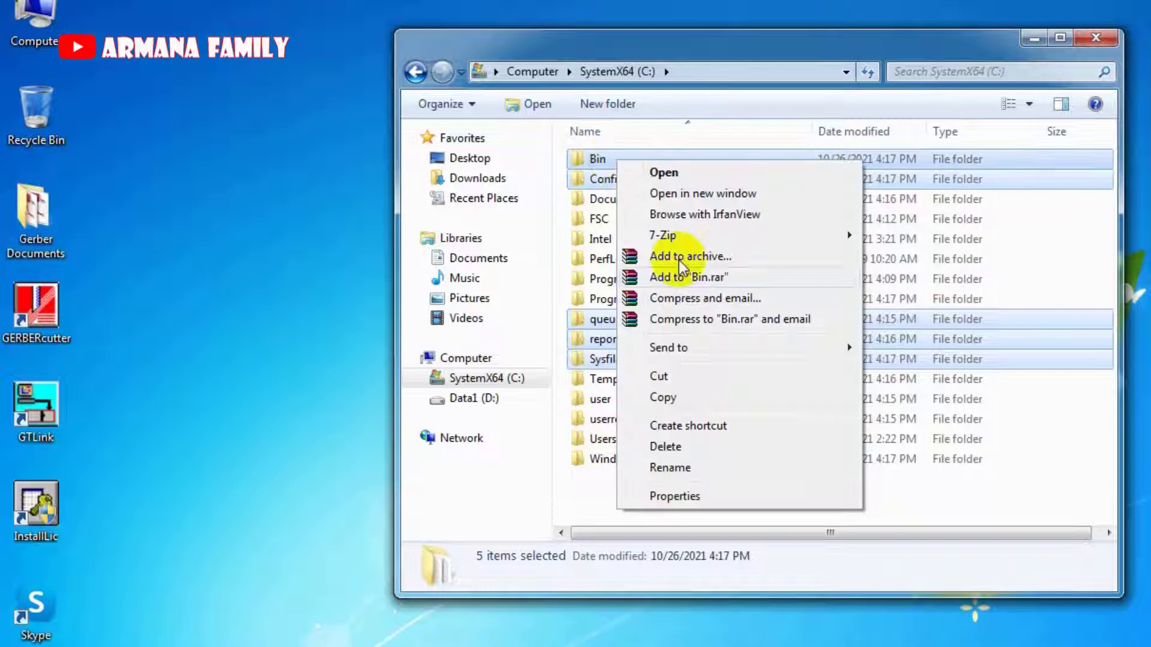
pyautogui.click(692, 378)
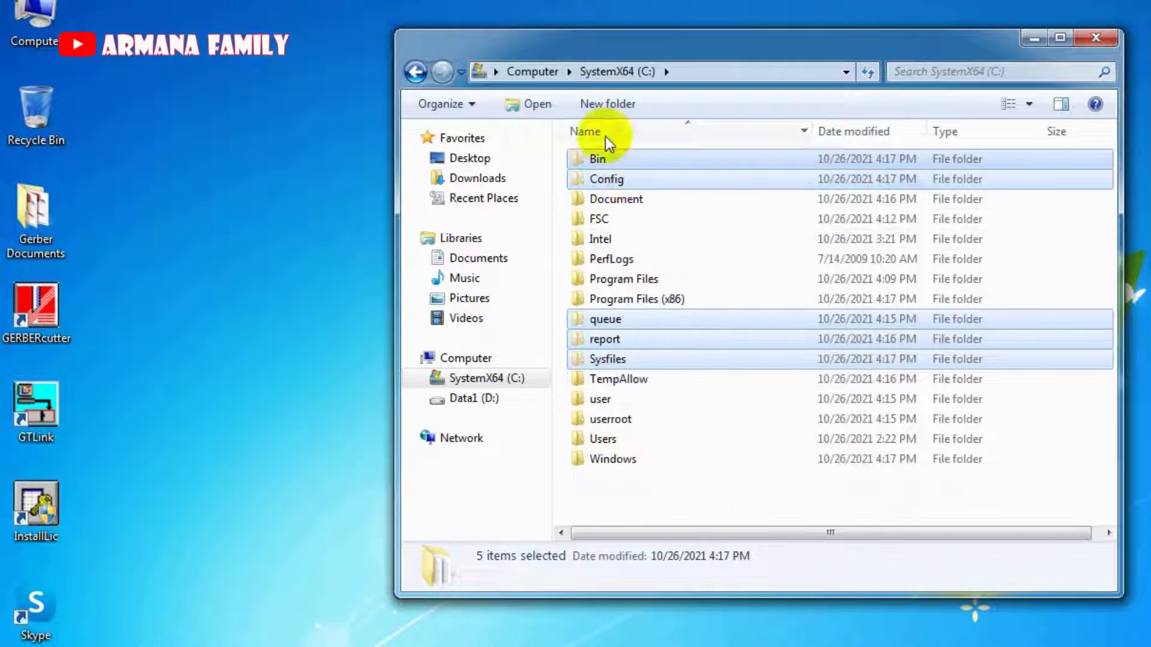
# Create a new folder named C200MT-Ori on C: and open it.
pyautogui.click(605, 105)
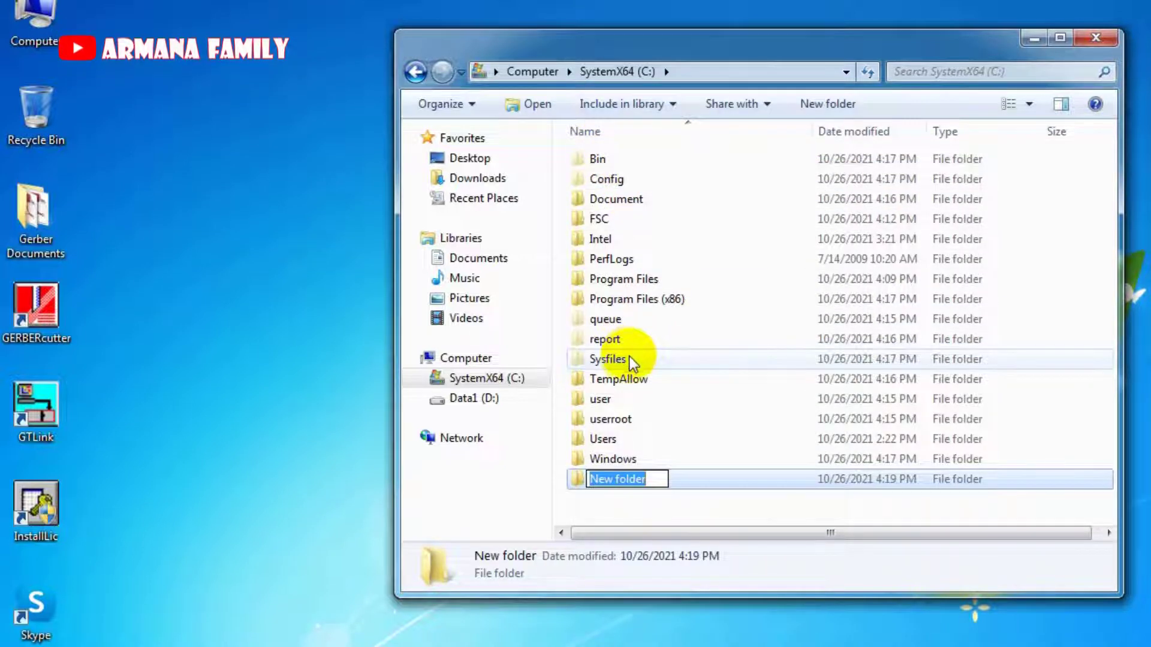
pyautogui.write('C2')
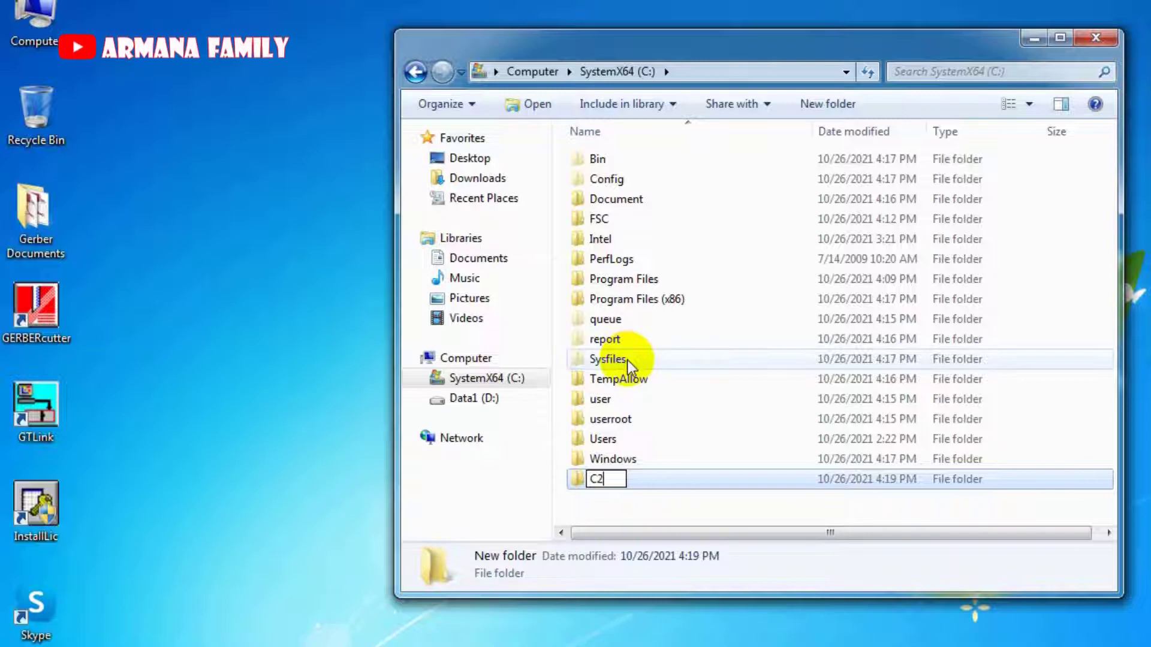
pyautogui.write('00MT')
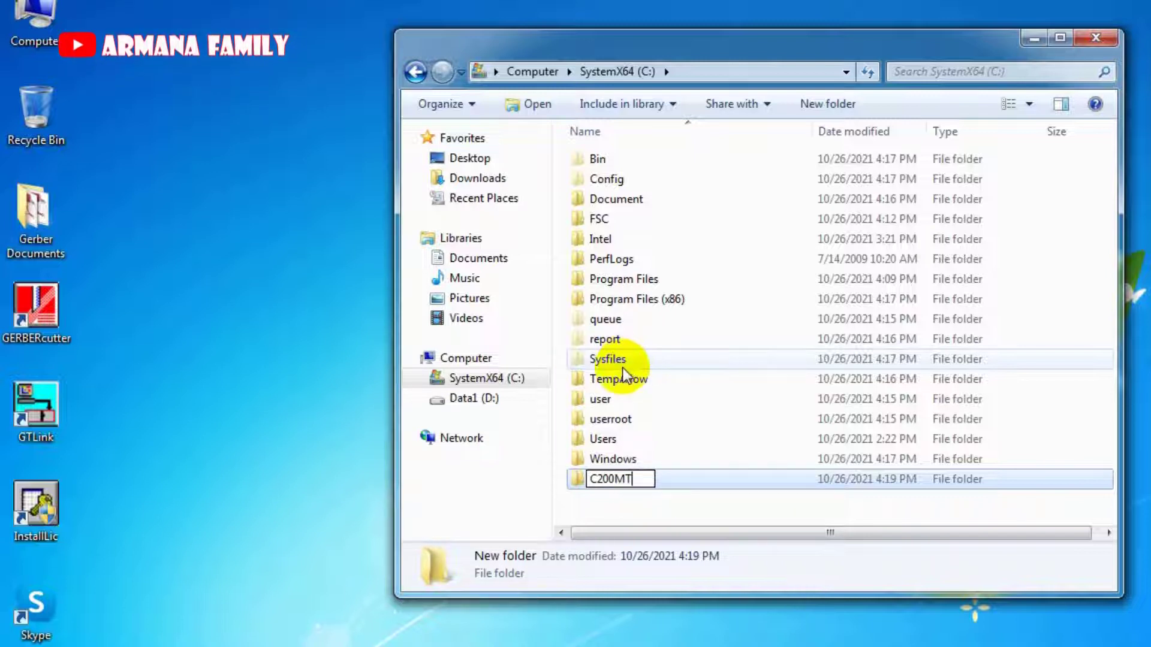
pyautogui.write('-')
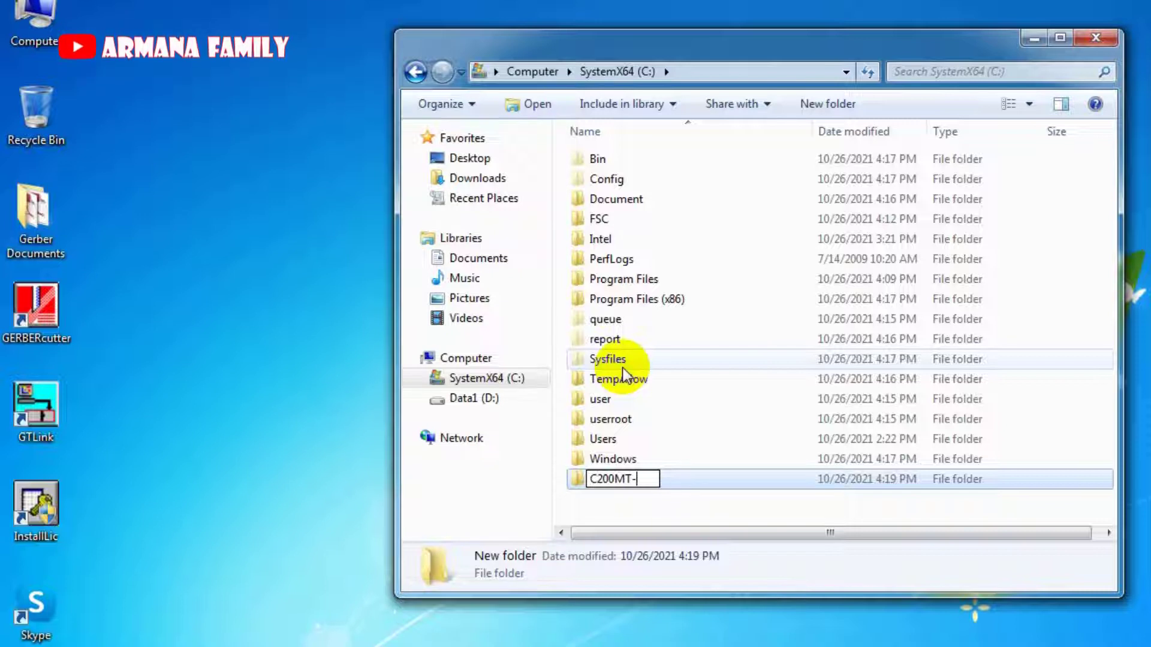
pyautogui.write('Ori')
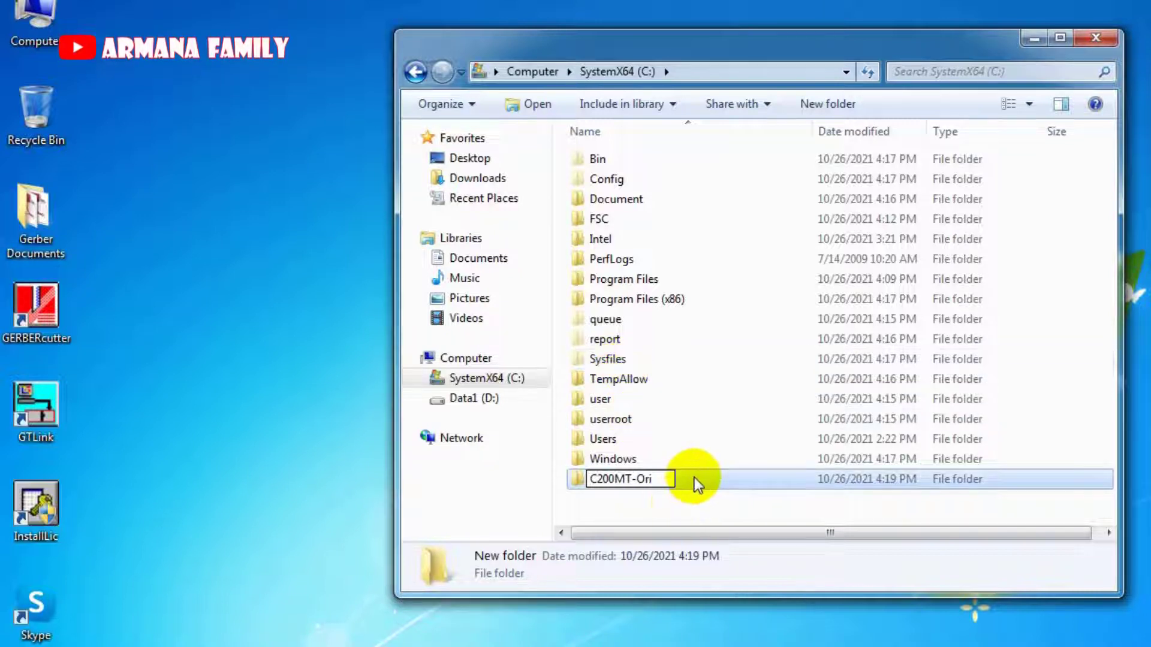
pyautogui.click(694, 477)
pyautogui.doubleClick(694, 478)
# Paste the five cut folders into C200MT-Ori.
pyautogui.rightClick(719, 475)
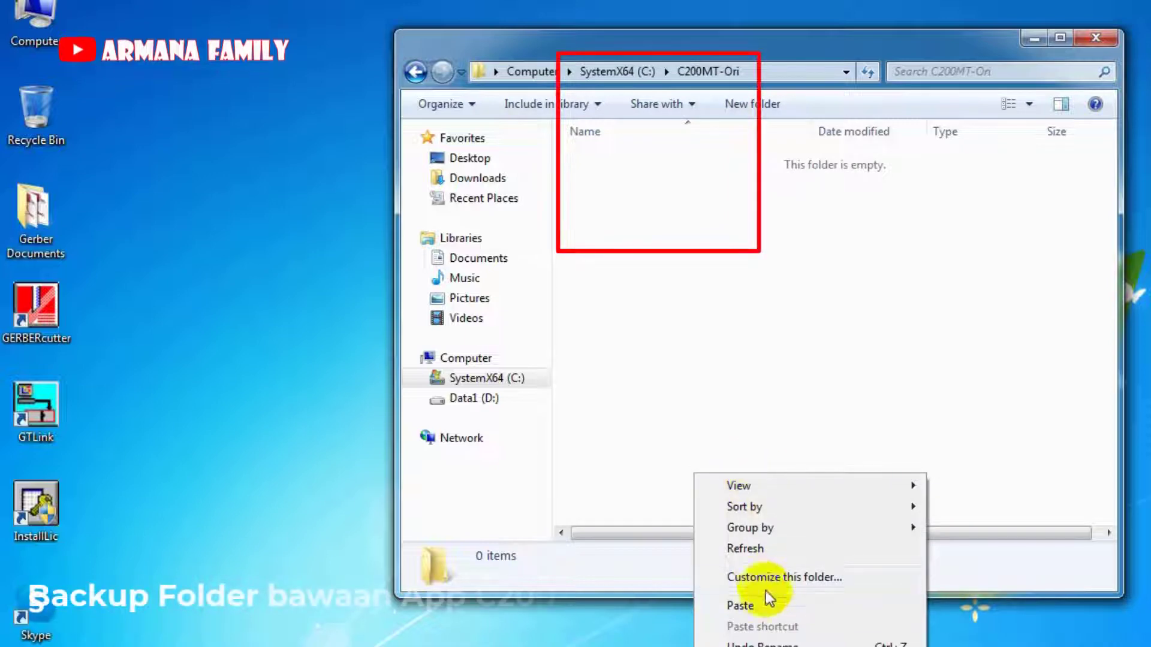
pyautogui.click(769, 603)
pyautogui.click(702, 444)
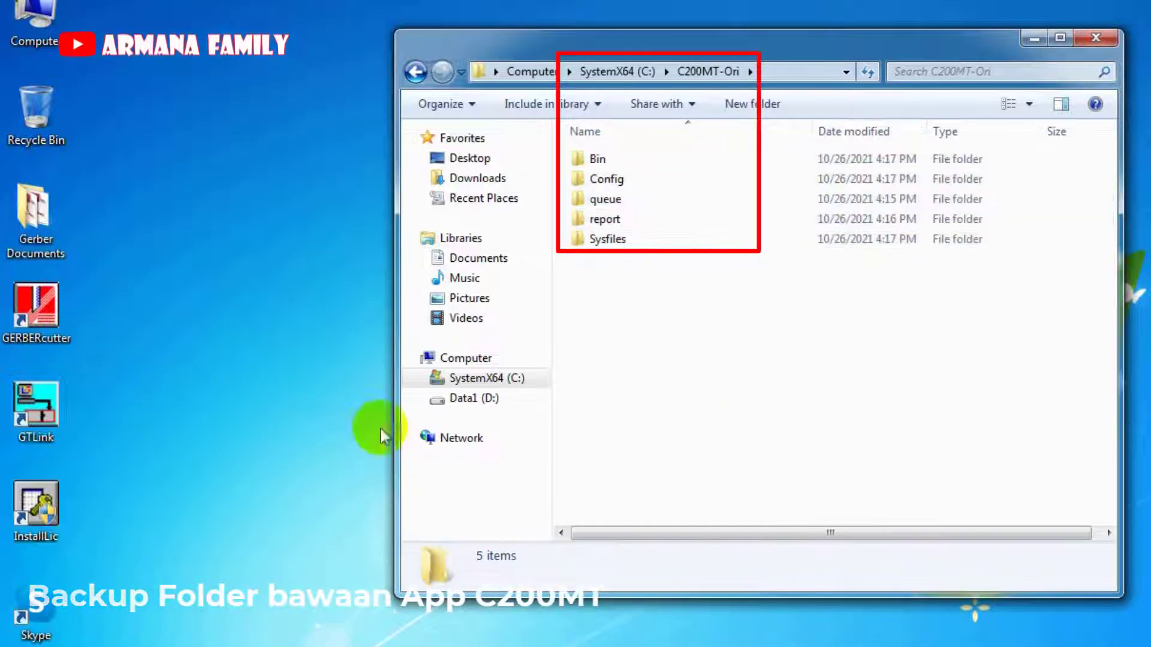
# Open D:\Master\Backup-26102021 in a second window and copy its five folders.
pyautogui.doubleClick(33, 18)
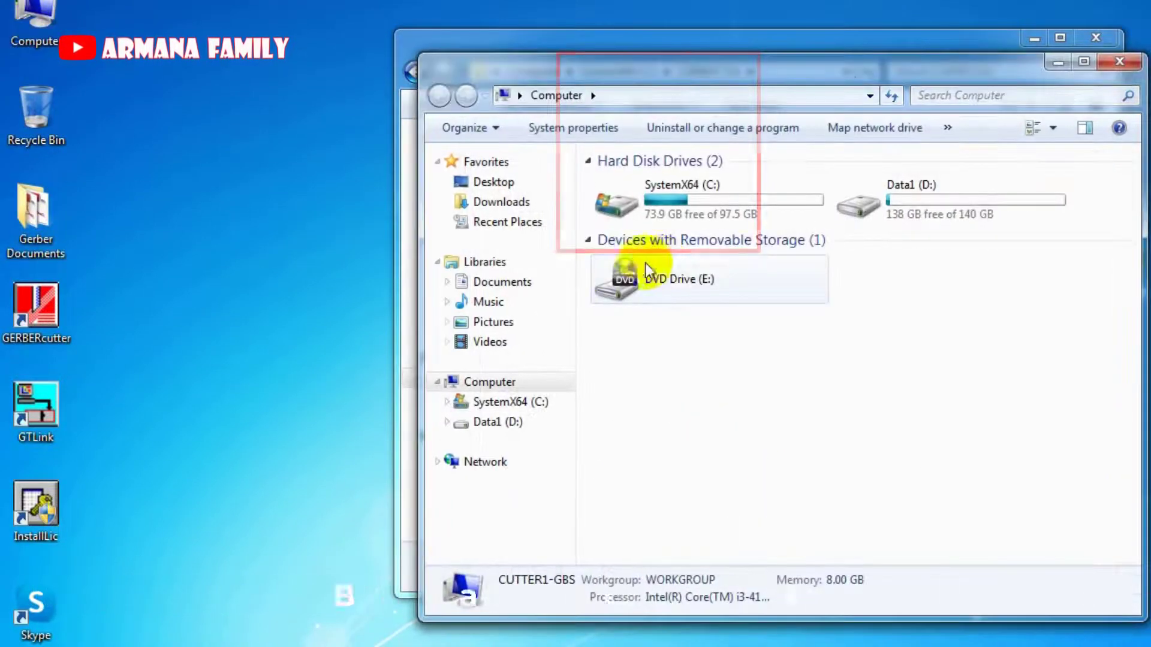
pyautogui.doubleClick(899, 187)
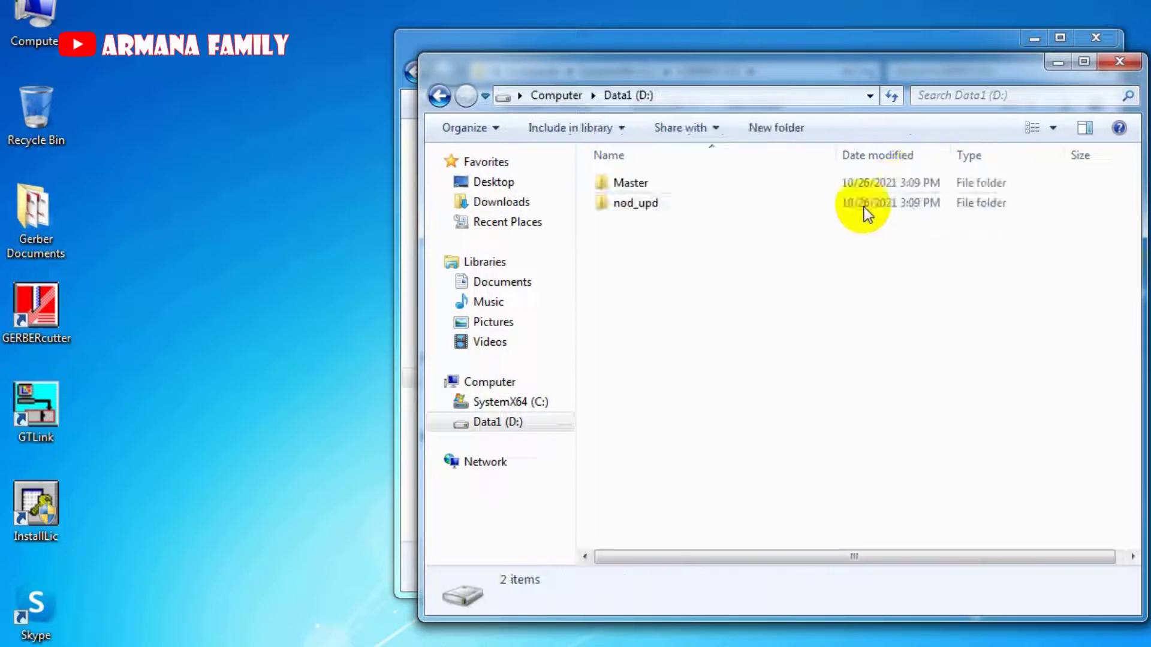
pyautogui.doubleClick(694, 185)
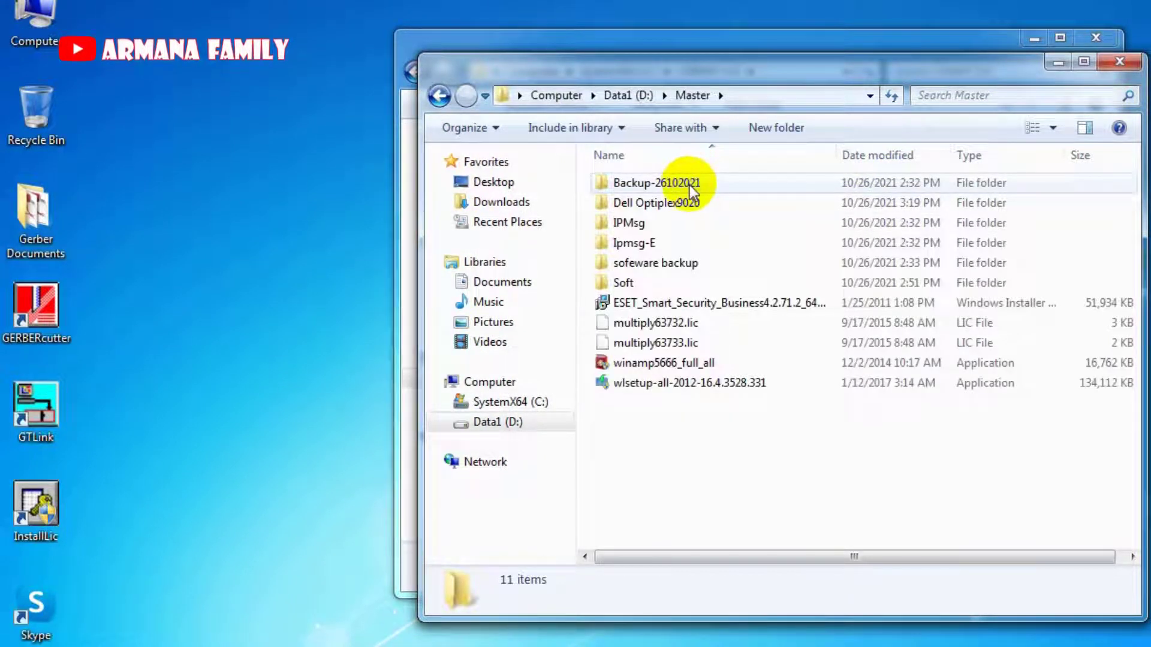
pyautogui.doubleClick(689, 185)
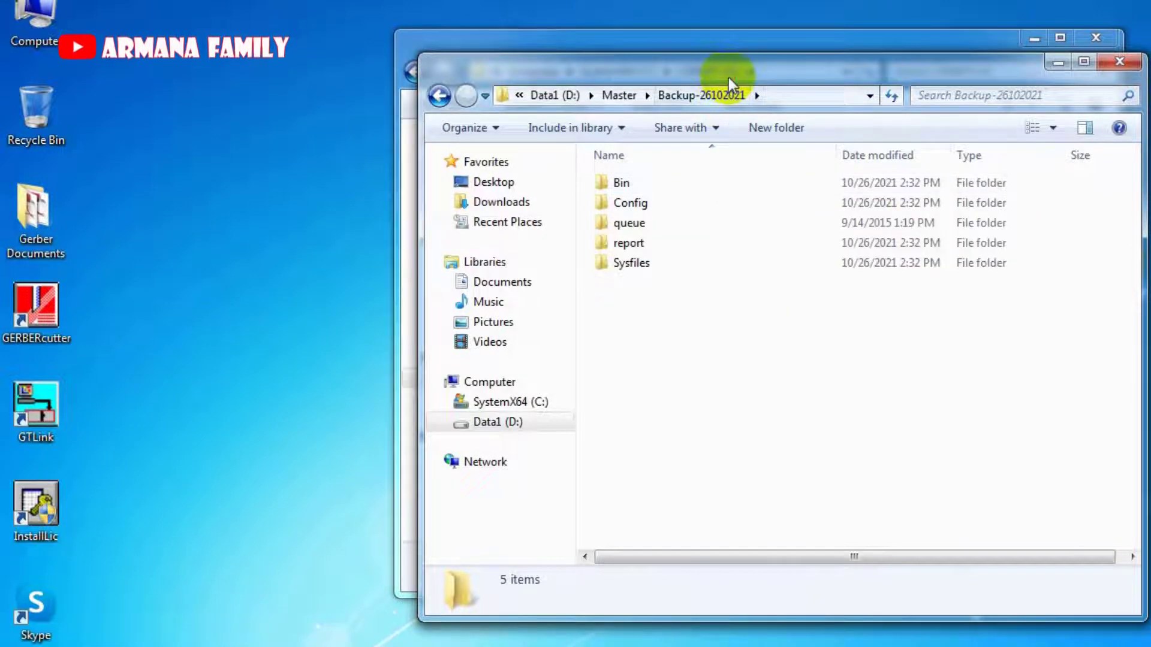
pyautogui.moveTo(728, 77); pyautogui.dragTo(1150, 156)
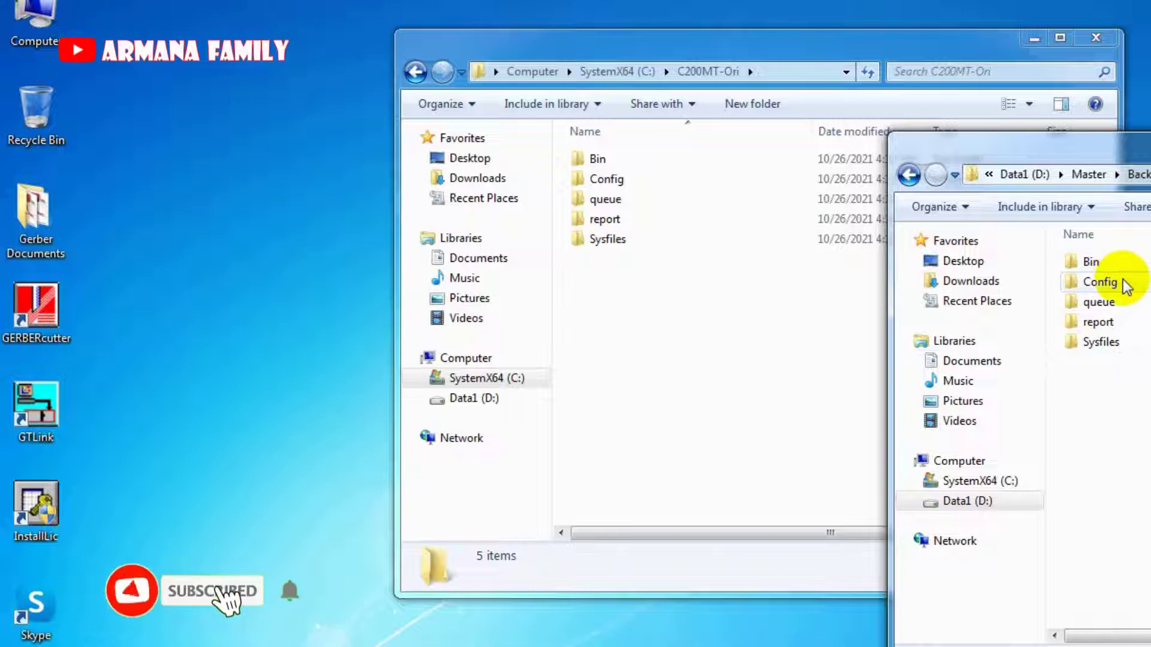
pyautogui.moveTo(1142, 443); pyautogui.dragTo(1090, 258)
pyautogui.rightClick(1091, 263)
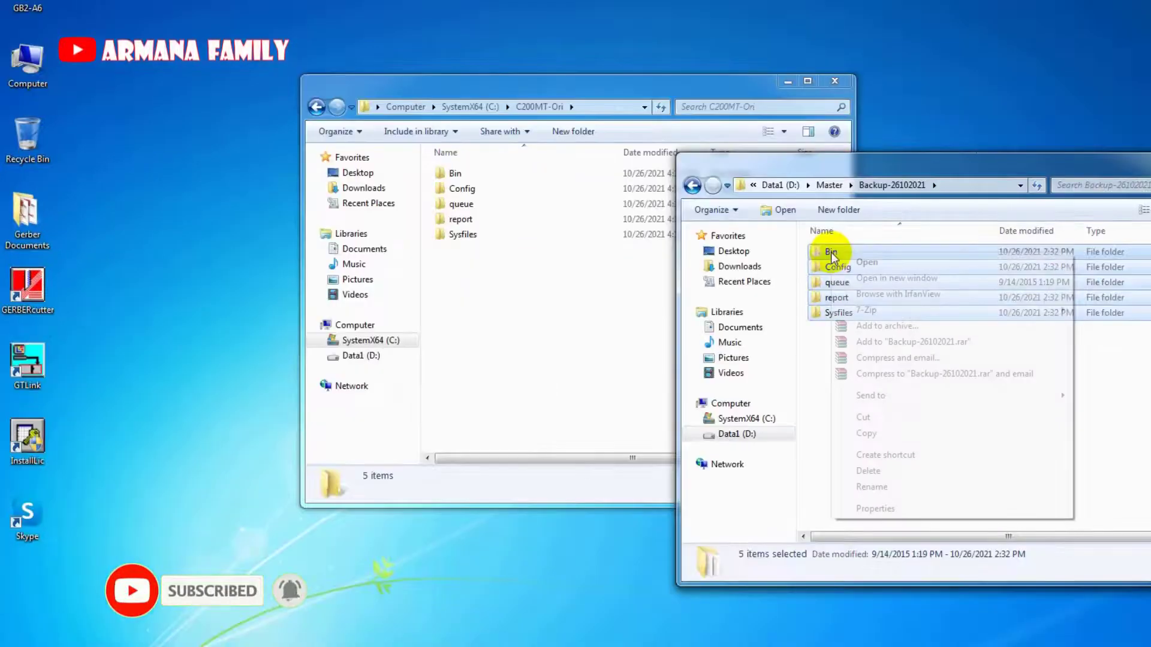
pyautogui.click(867, 433)
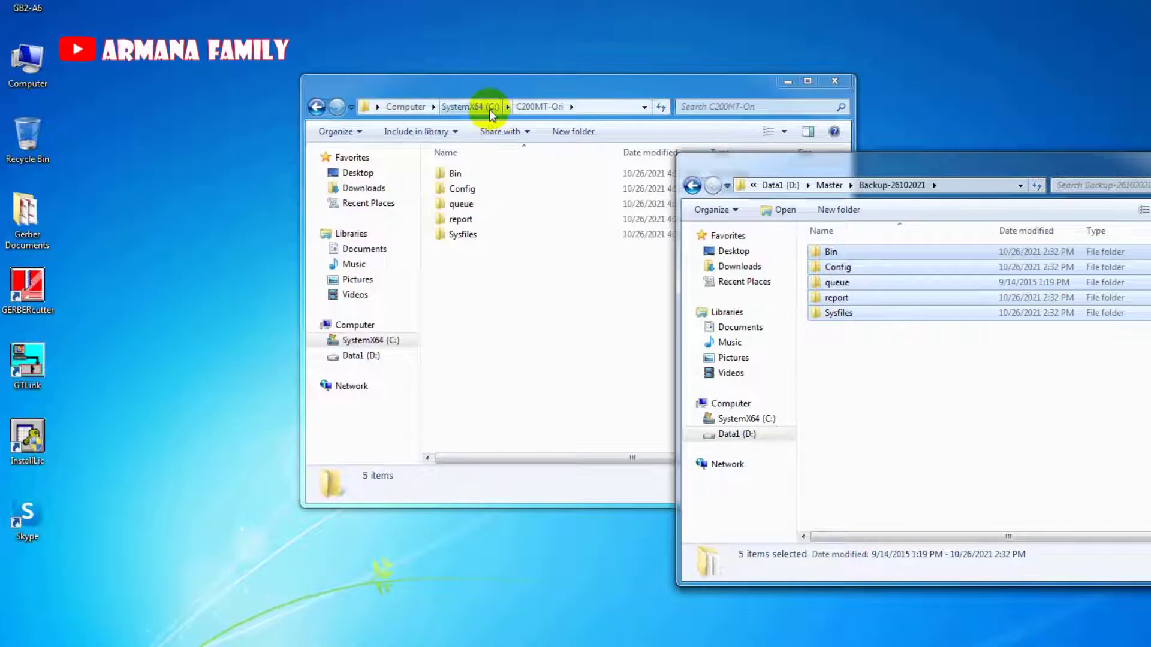
pyautogui.click(480, 107)
# Paste the copied backup folders onto the root of C: and select only Bin.
pyautogui.rightClick(498, 398)
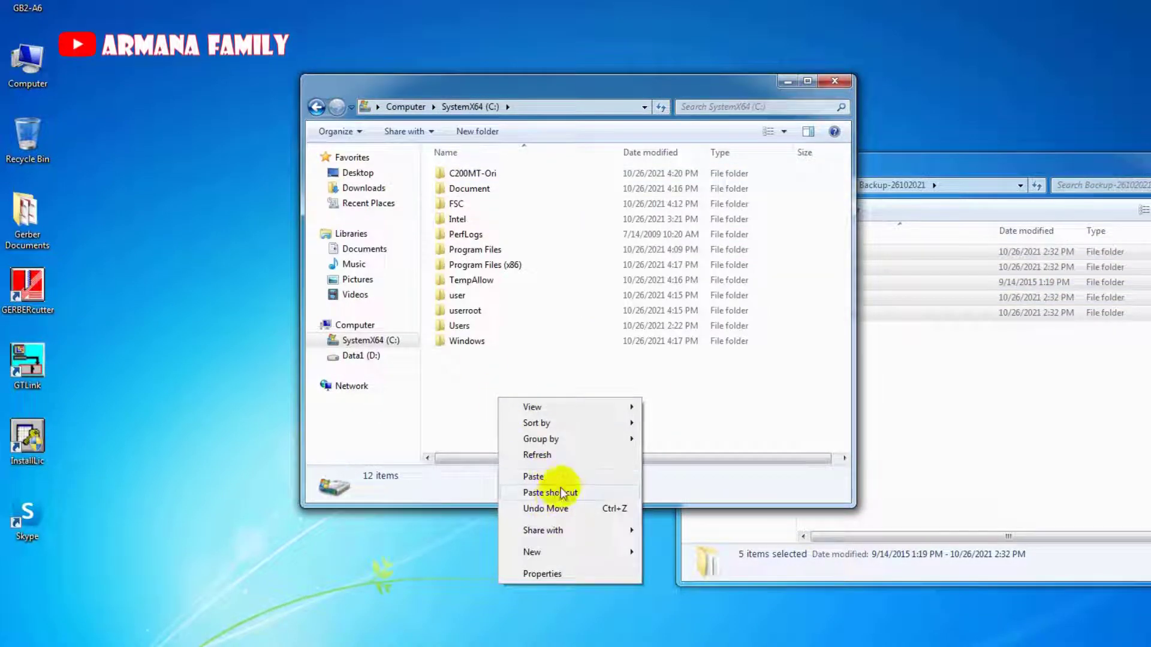
pyautogui.click(565, 478)
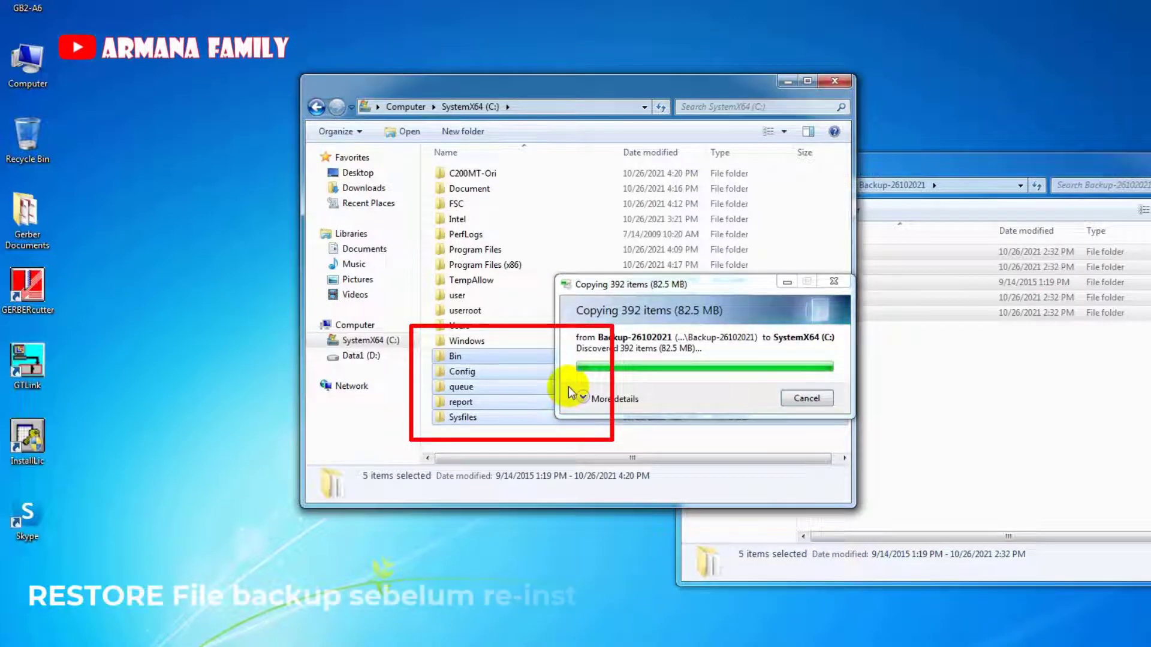
pyautogui.rightClick(560, 358)
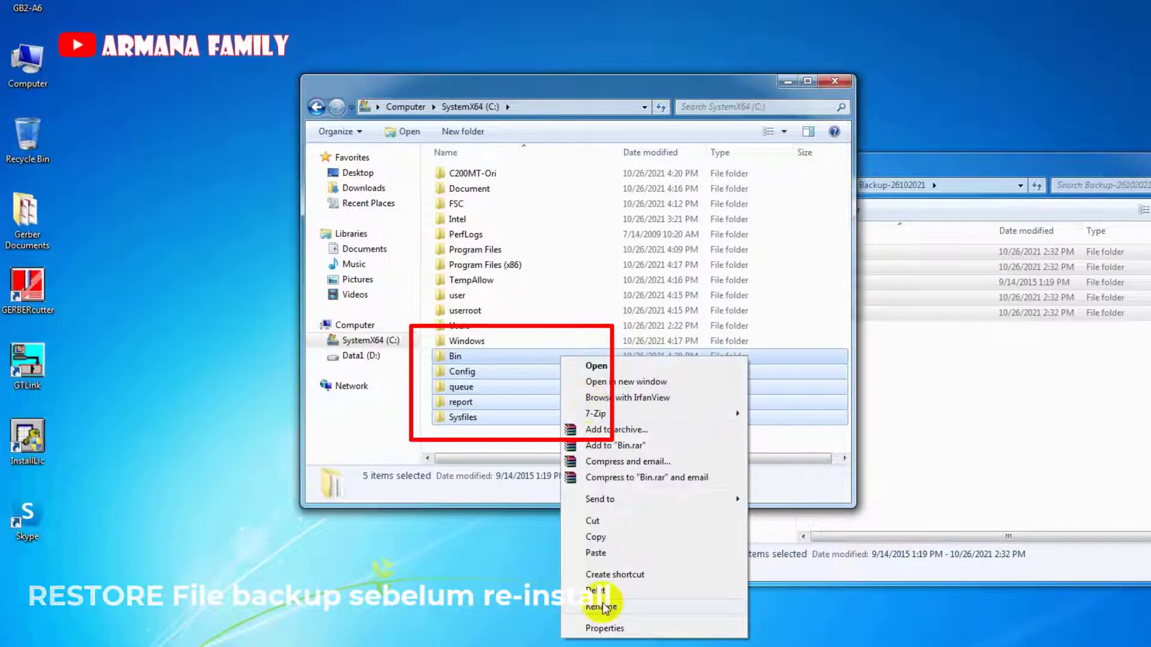
pyautogui.click(485, 441)
pyautogui.click(486, 359)
# Review the Users group's permissions on the restored Bin folder, then close the dialogs.
pyautogui.rightClick(485, 360)
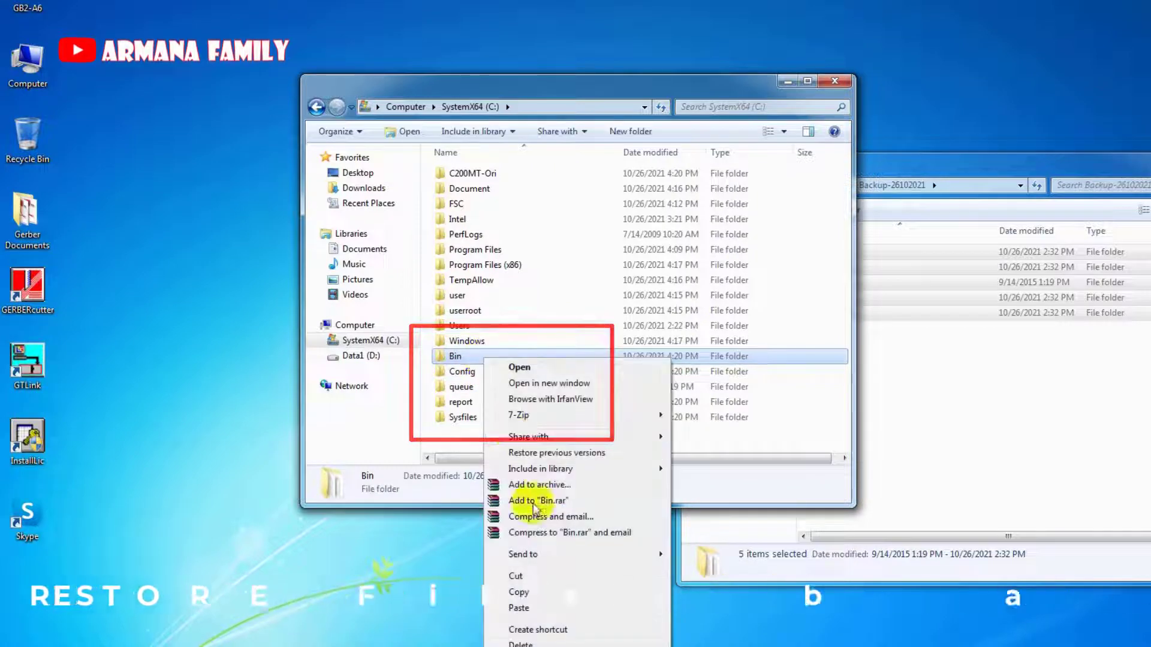
pyautogui.click(528, 640)
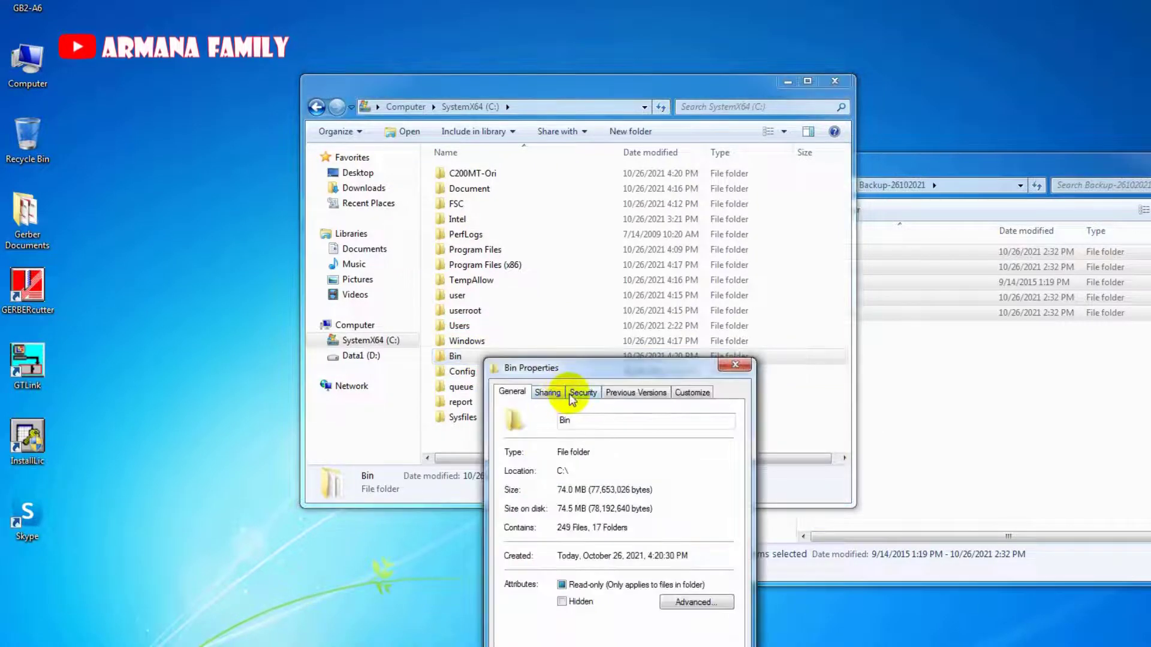
pyautogui.click(571, 395)
pyautogui.click(616, 486)
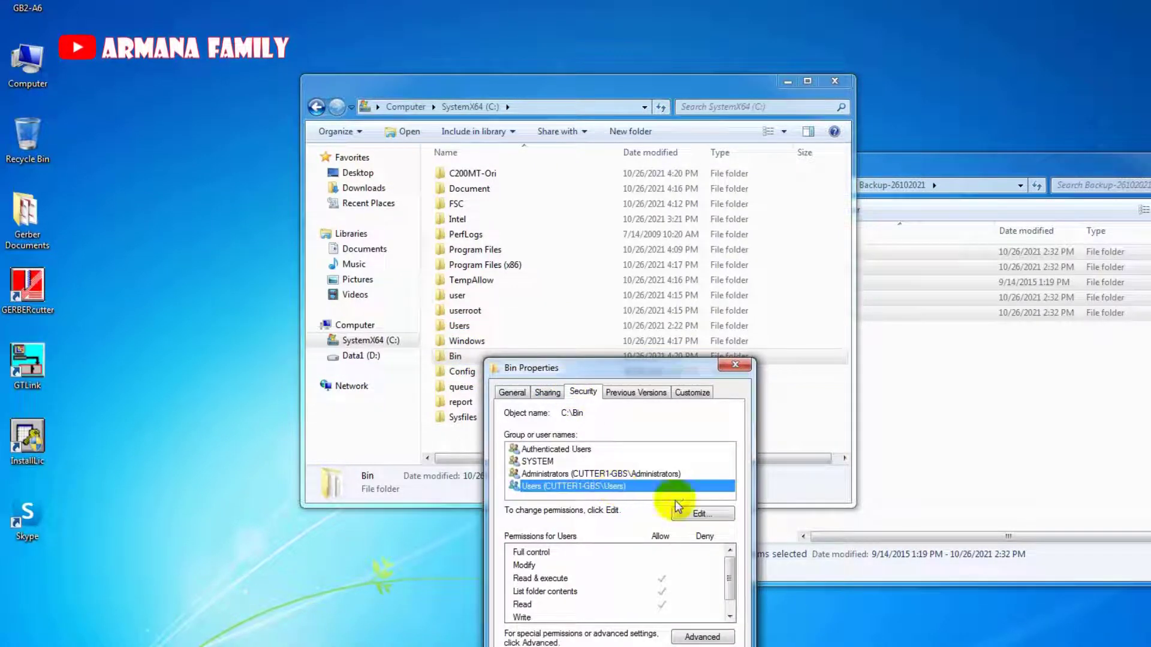
pyautogui.click(720, 516)
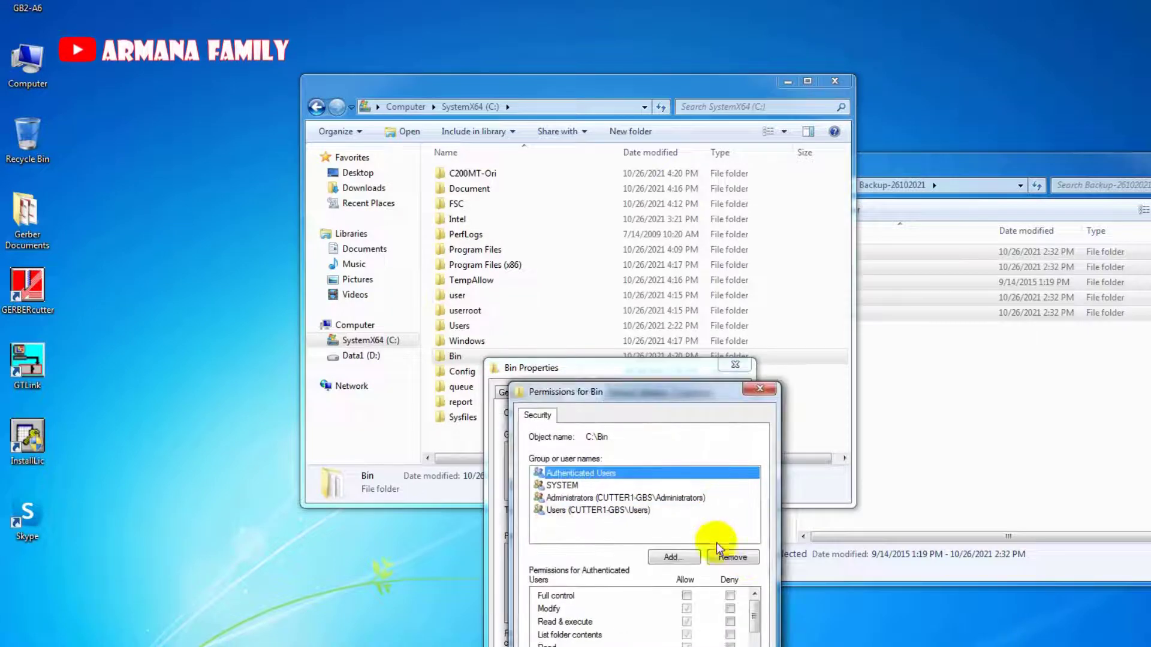
pyautogui.click(718, 646)
pyautogui.click(633, 646)
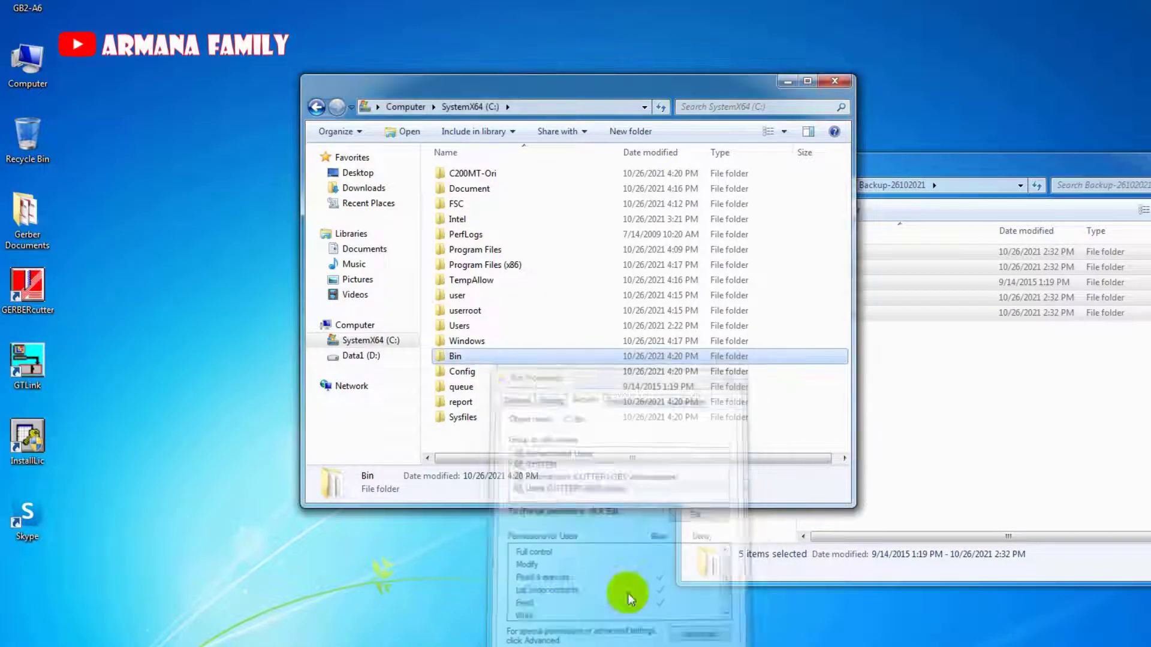
# Check the Users group's permissions in the Sysfiles folder's Security properties, then close them.
pyautogui.click(499, 391)
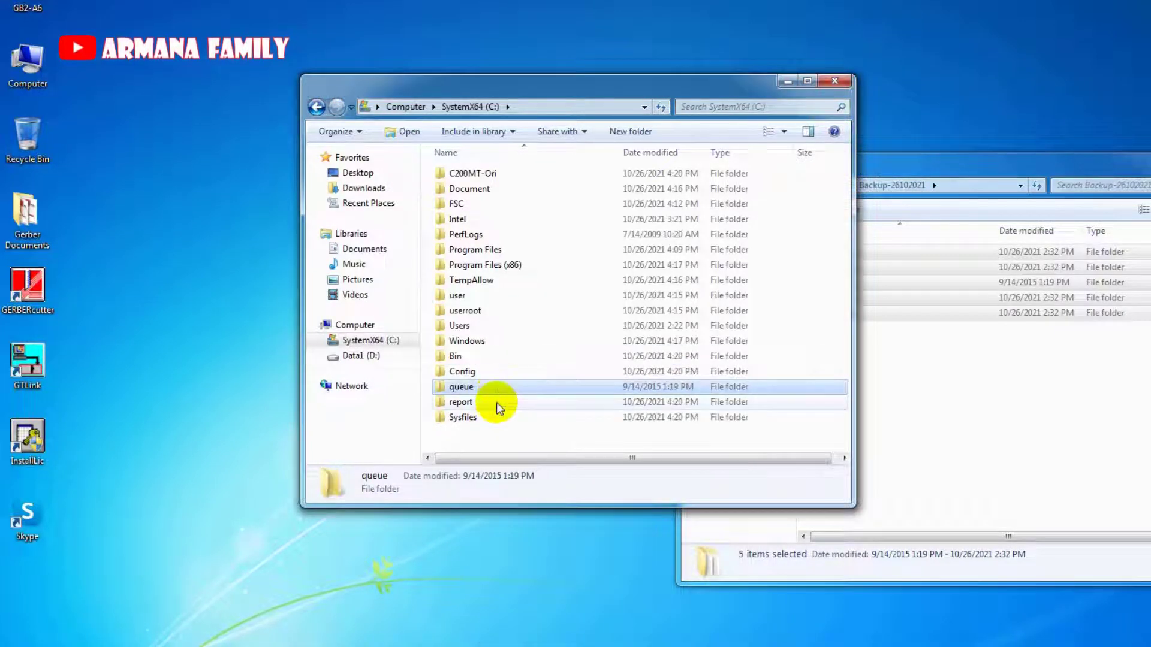
pyautogui.click(496, 402)
pyautogui.rightClick(494, 416)
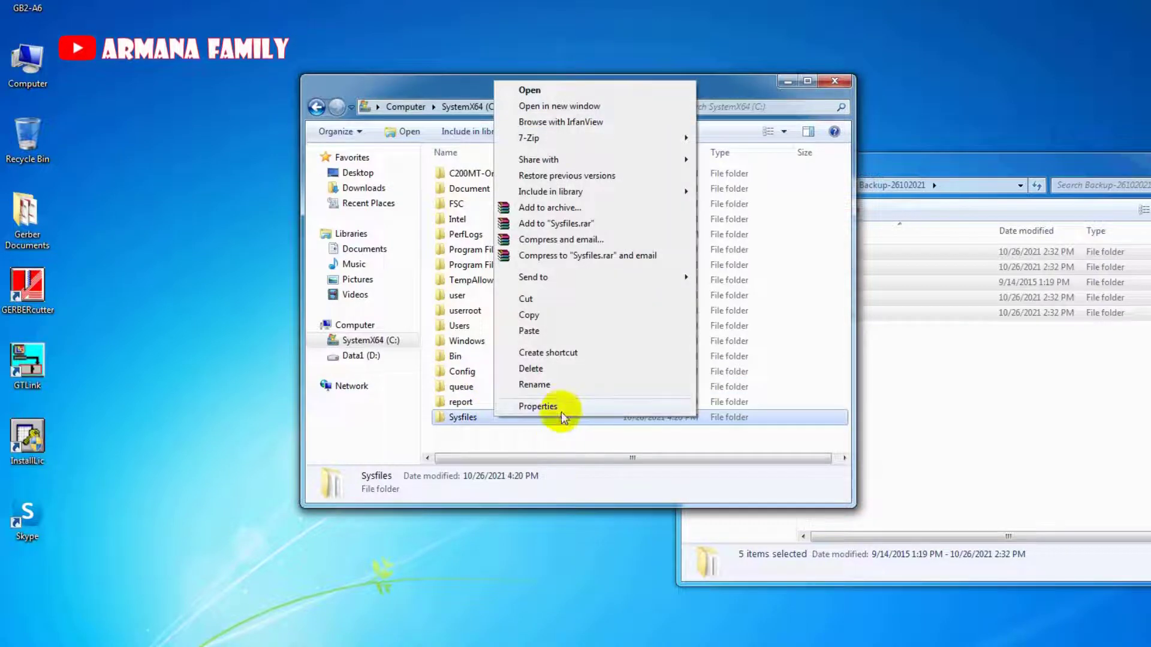
pyautogui.click(561, 408)
pyautogui.click(592, 393)
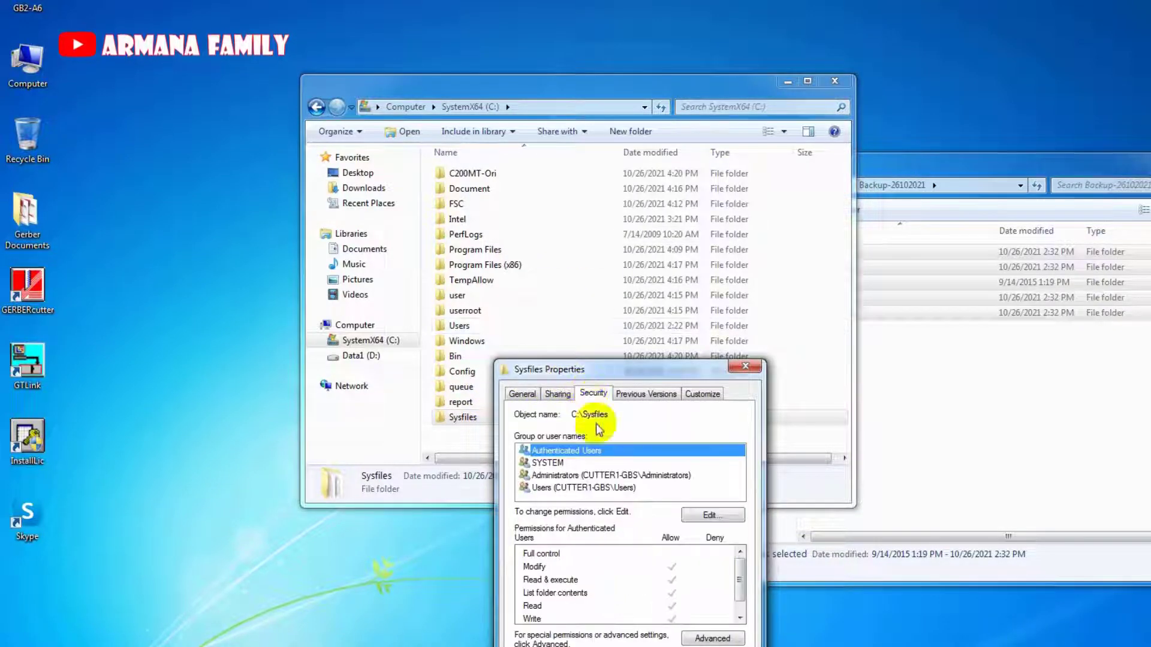
pyautogui.click(631, 488)
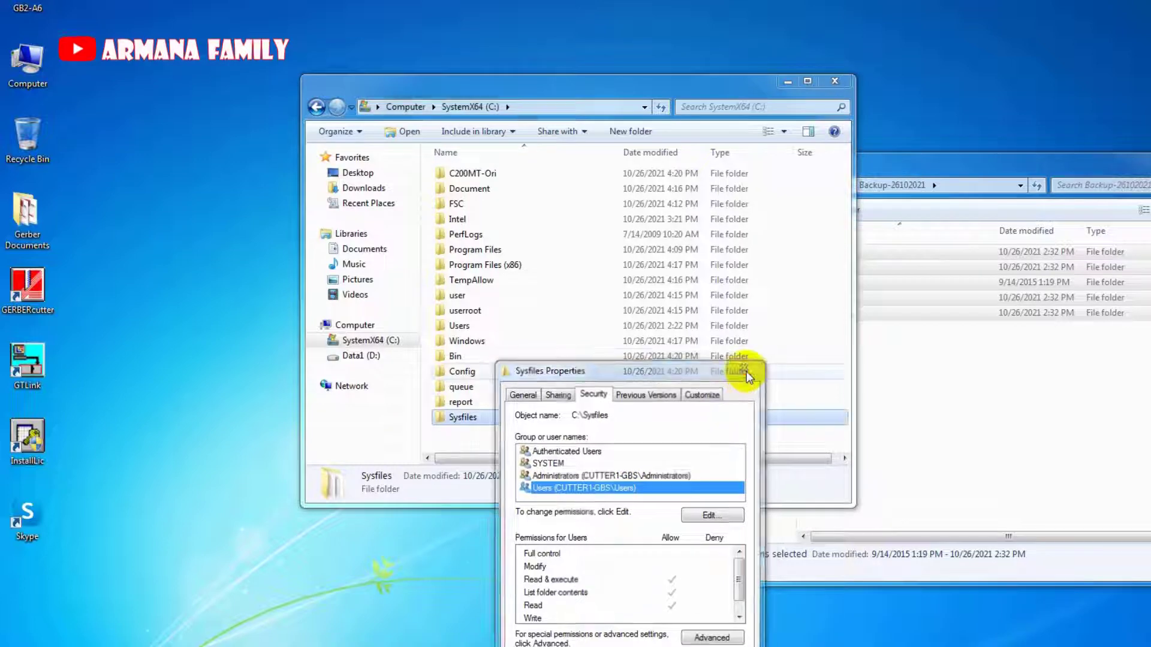
pyautogui.click(746, 368)
pyautogui.click(33, 299)
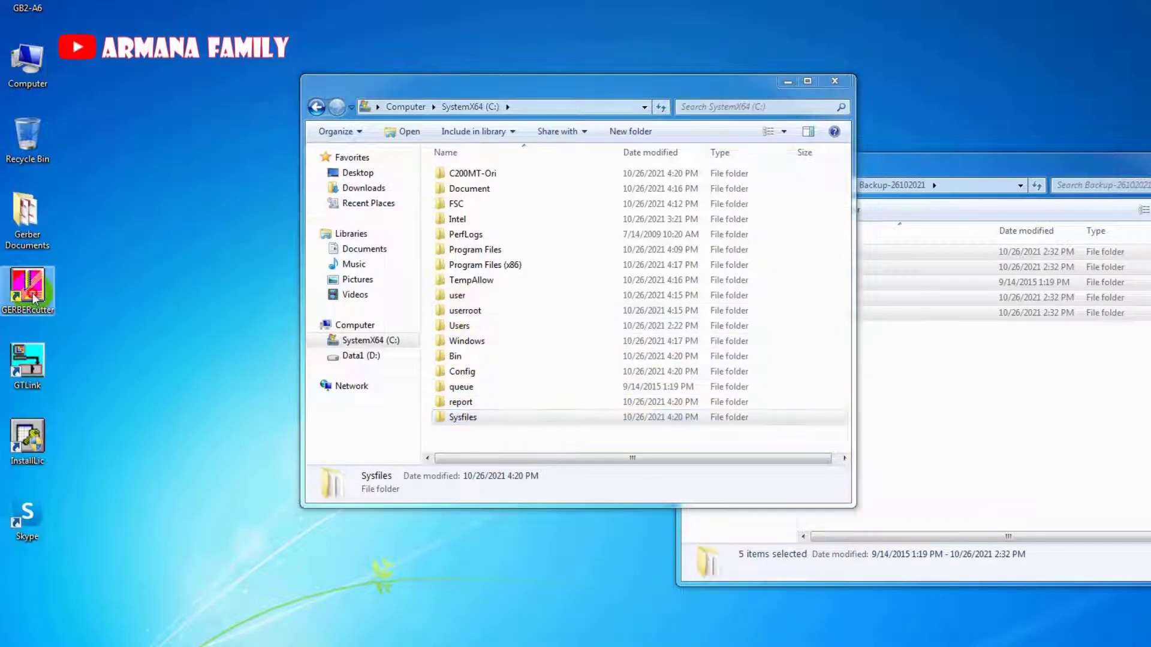
# Move the GERBERcutter shortcut beside Recycle Bin and check its target in Properties.
pyautogui.moveTo(156, 170); pyautogui.dragTo(103, 147)
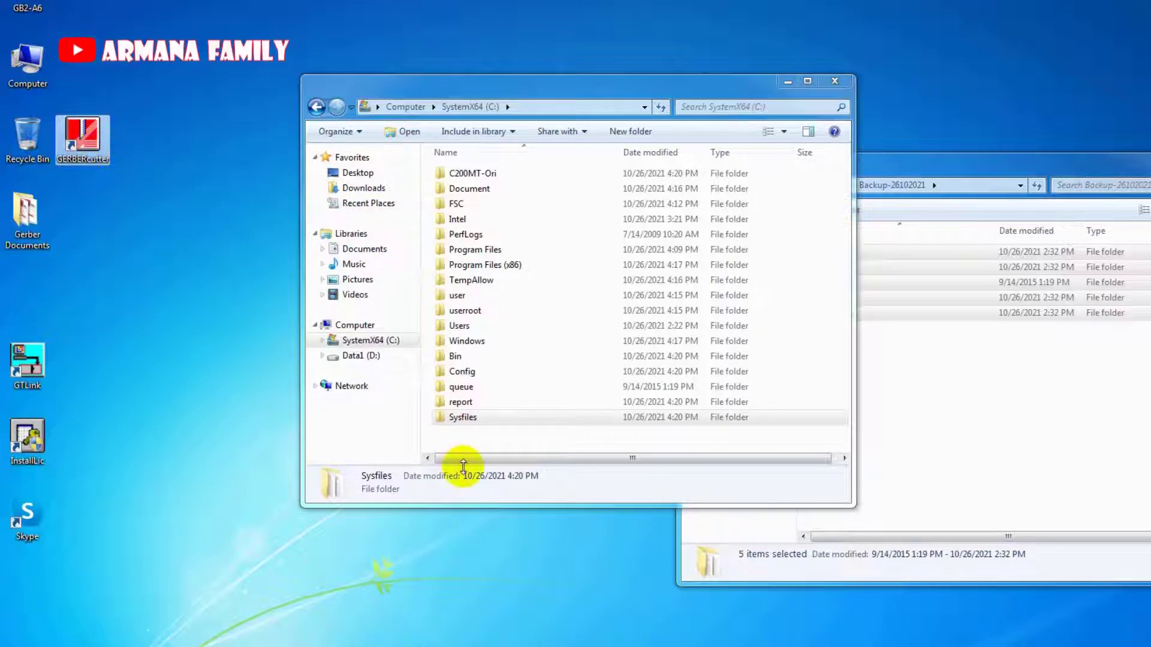
pyautogui.doubleClick(488, 357)
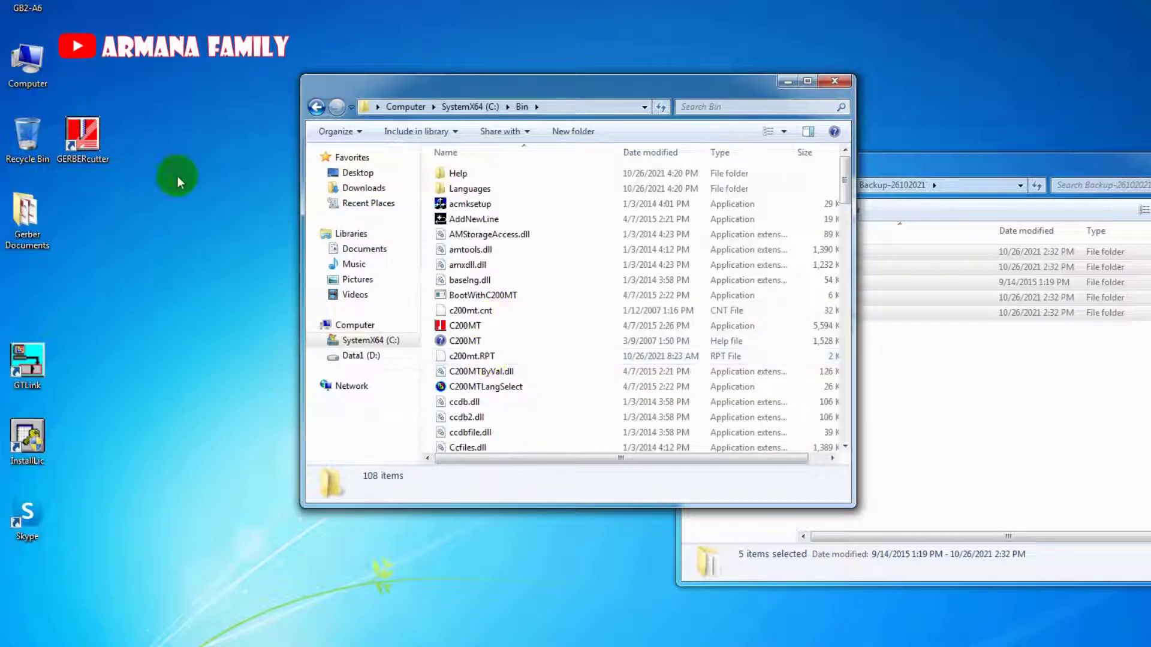
pyautogui.rightClick(85, 139)
pyautogui.click(141, 506)
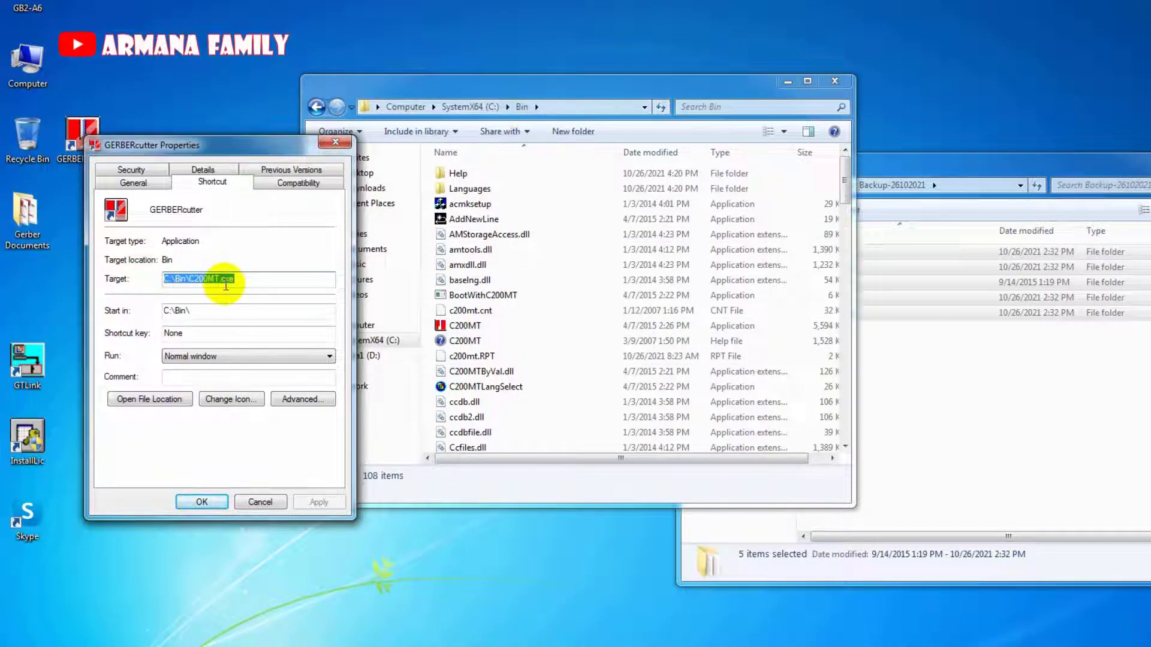
pyautogui.click(262, 502)
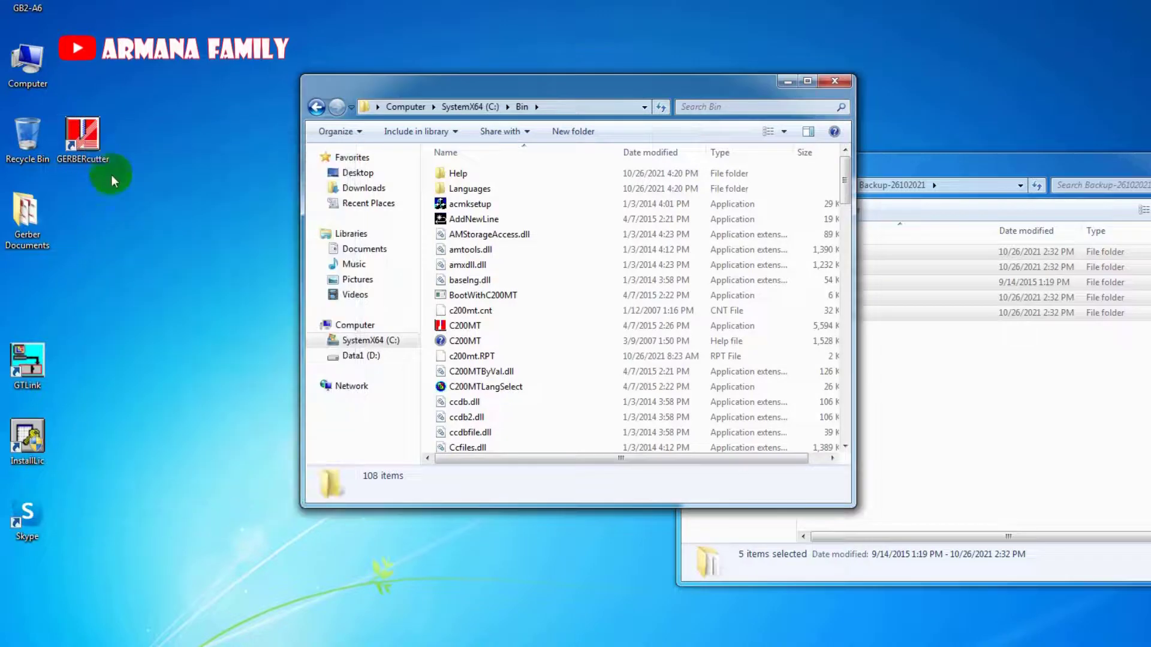
# Rename the GERBERcutter shortcut to GERBER C200MT, approving the administrator prompt.
pyautogui.rightClick(84, 146)
pyautogui.click(135, 502)
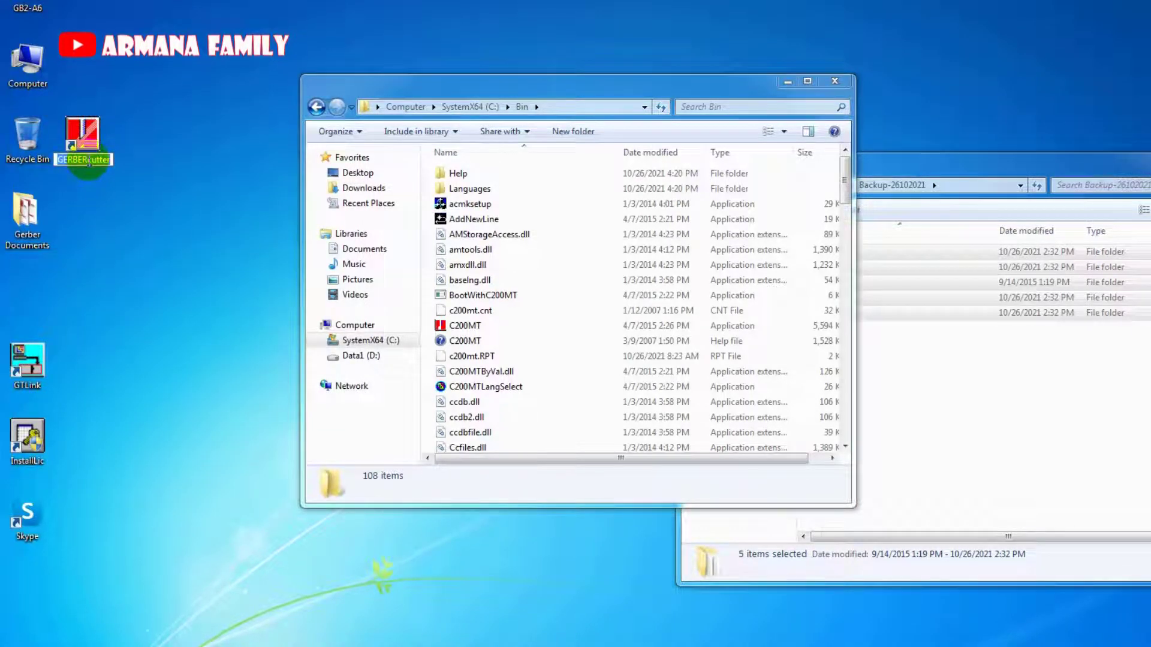
pyautogui.moveTo(96, 161); pyautogui.dragTo(148, 163)
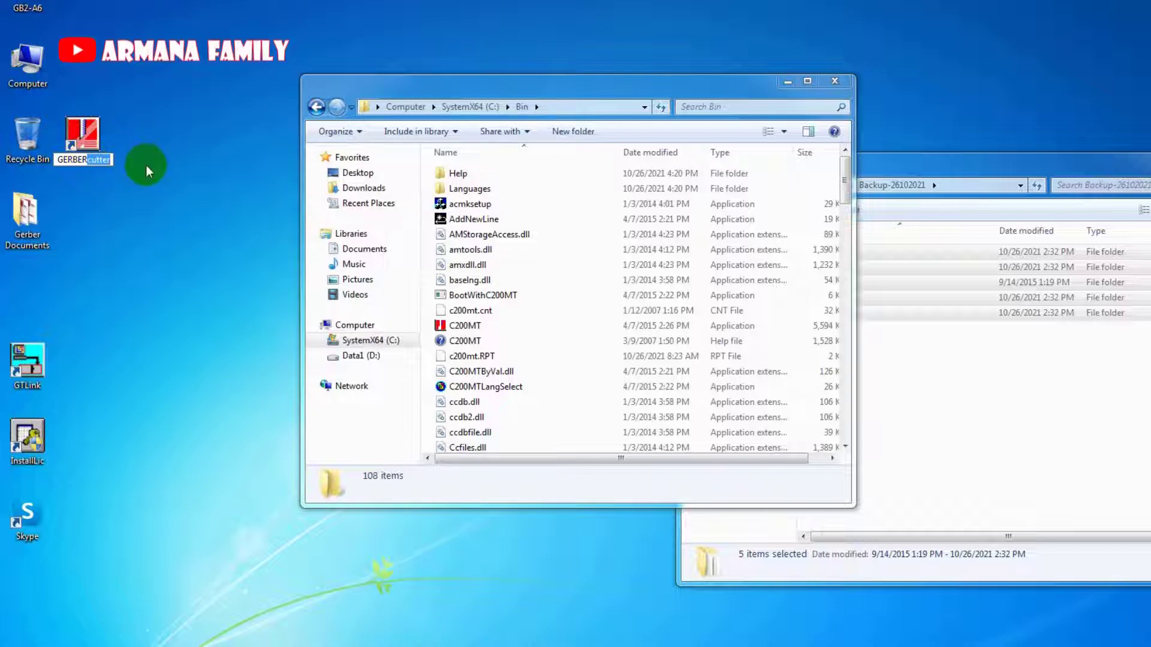
pyautogui.press('BackSpace')
pyautogui.write('C2')
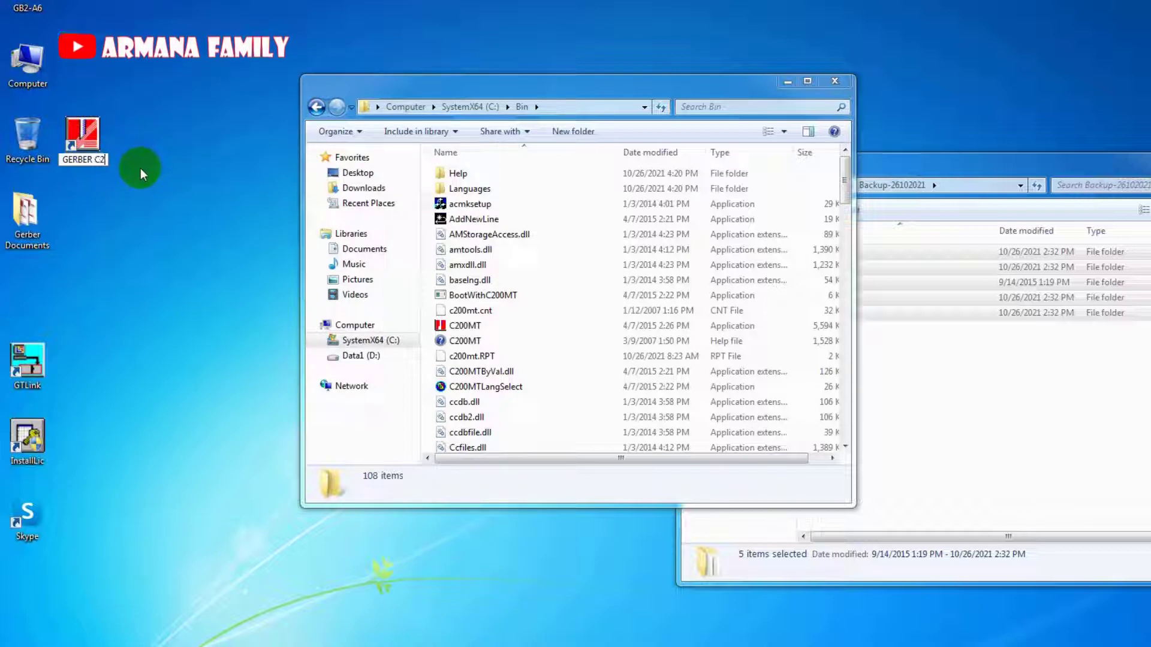
pyautogui.write('00MT')
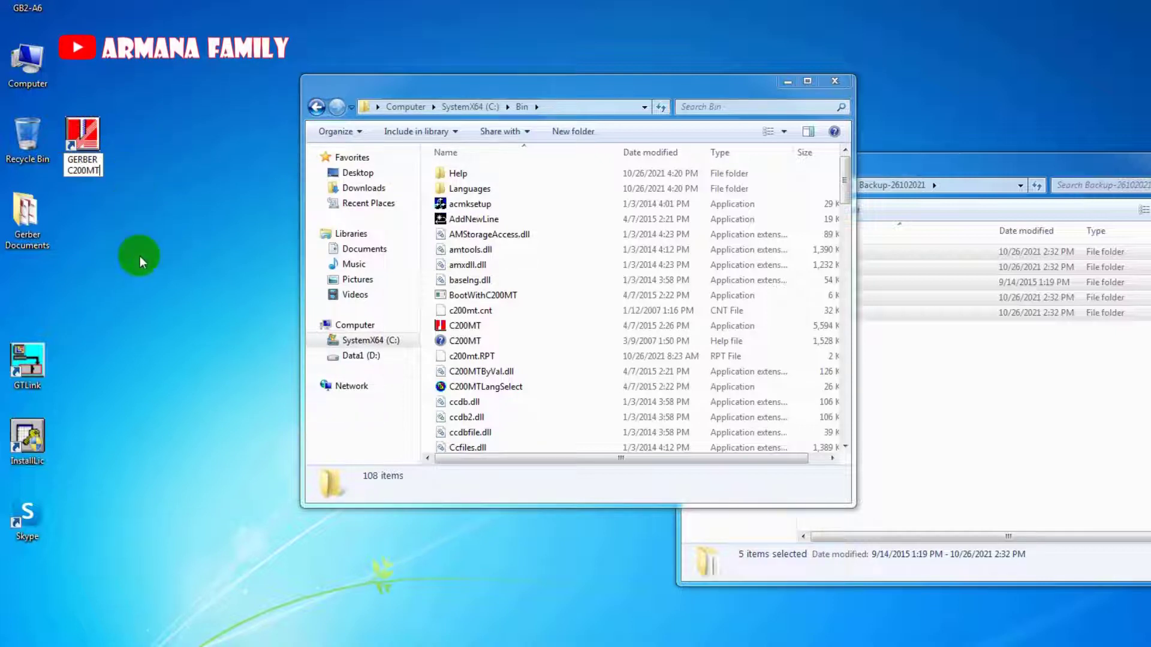
pyautogui.press('Return')
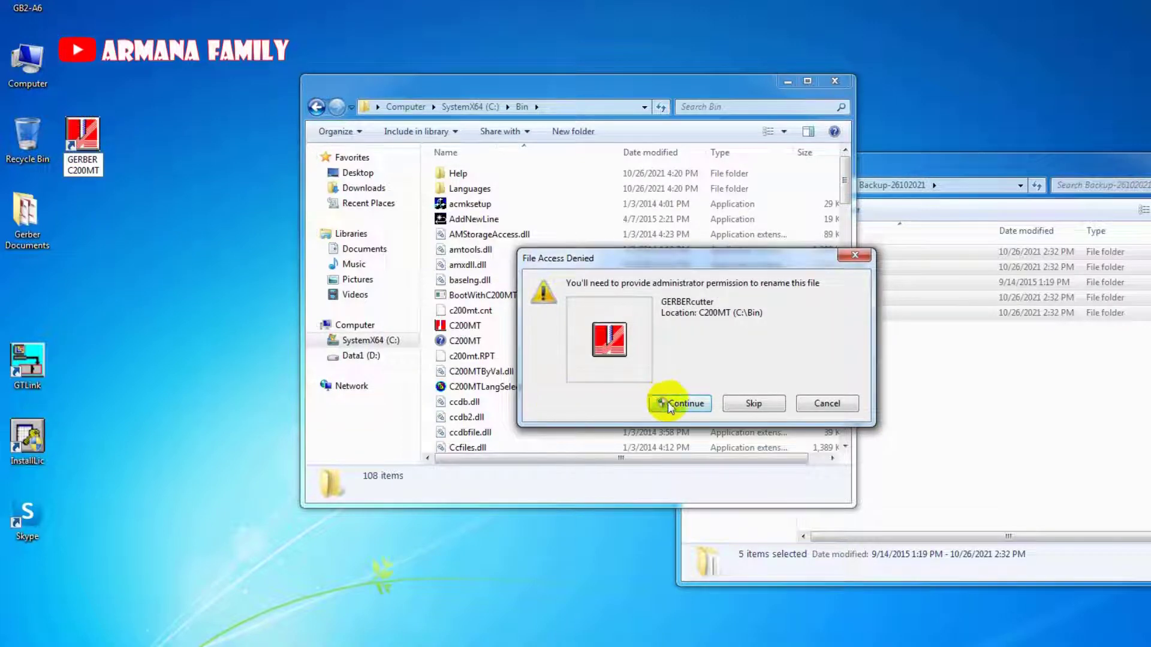
pyautogui.click(663, 403)
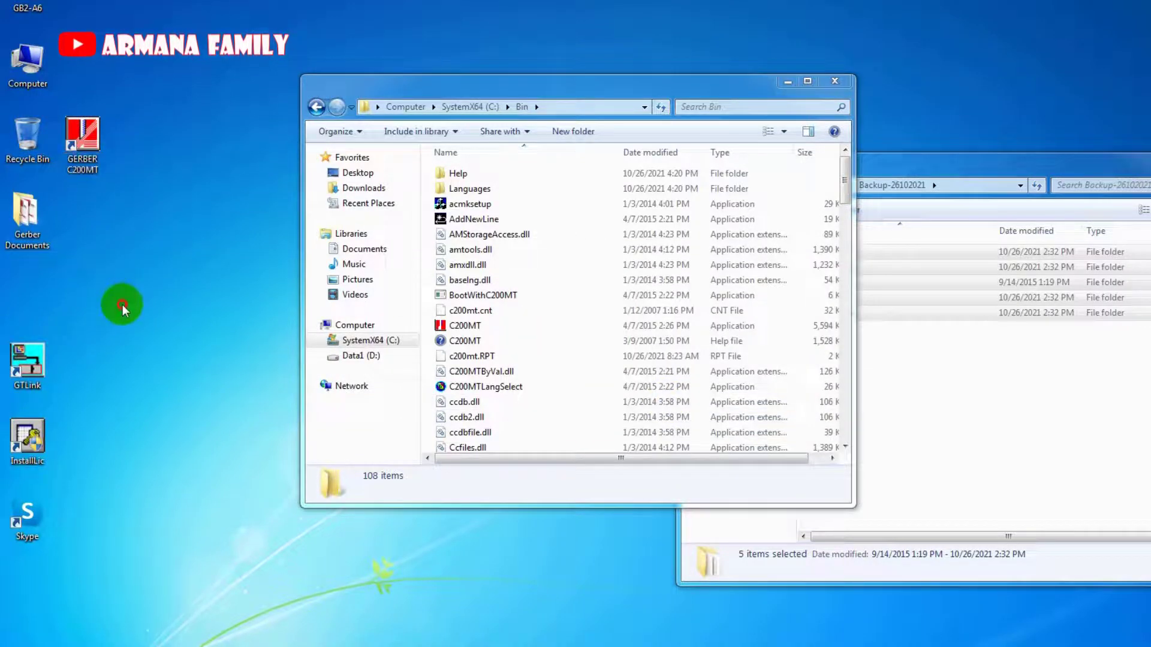
# Close the Bin folder window and take the backup window up to the Master folder.
pyautogui.moveTo(644, 84); pyautogui.dragTo(602, 52)
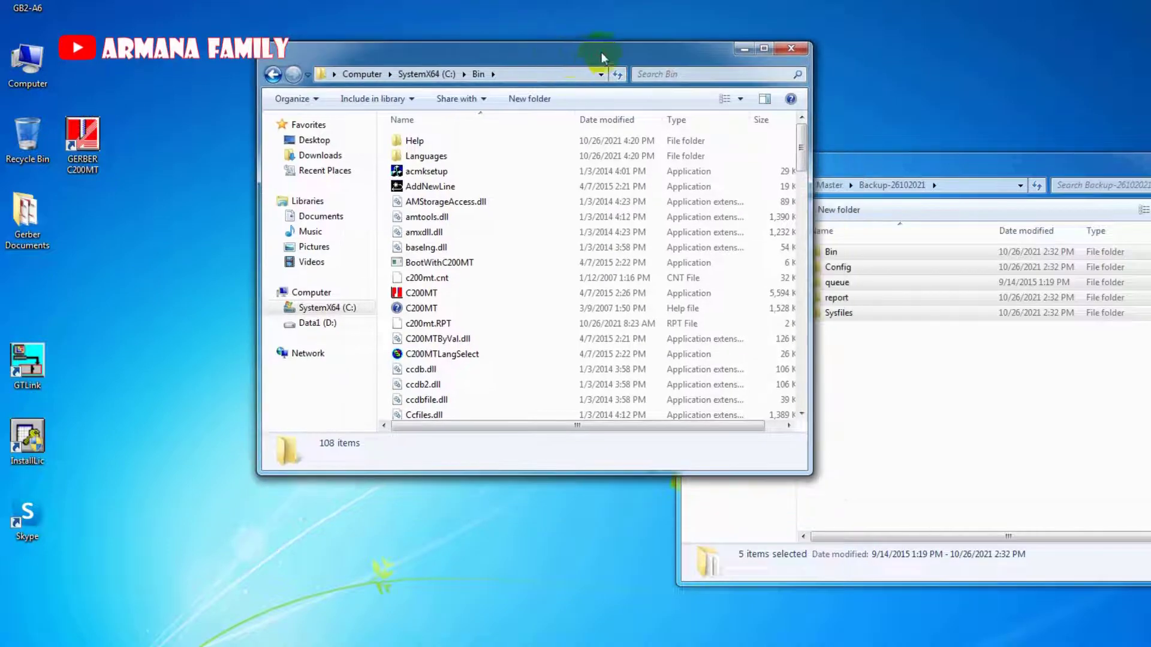
pyautogui.click(792, 49)
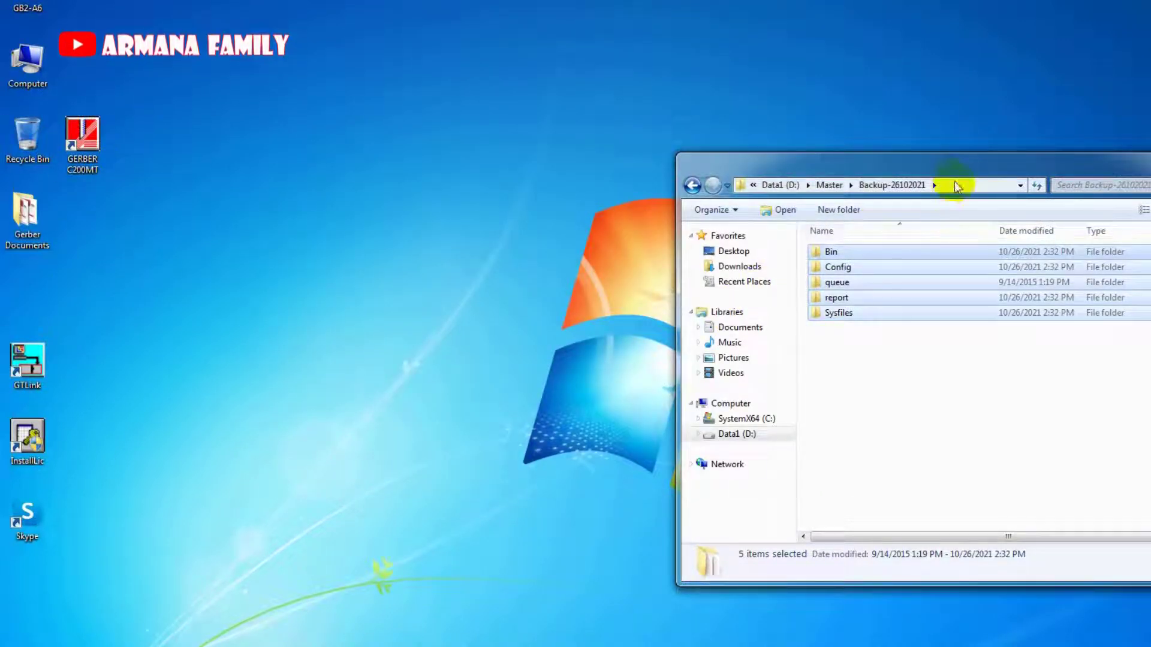
pyautogui.moveTo(952, 174); pyautogui.dragTo(822, 158)
pyautogui.click(736, 168)
pyautogui.click(692, 168)
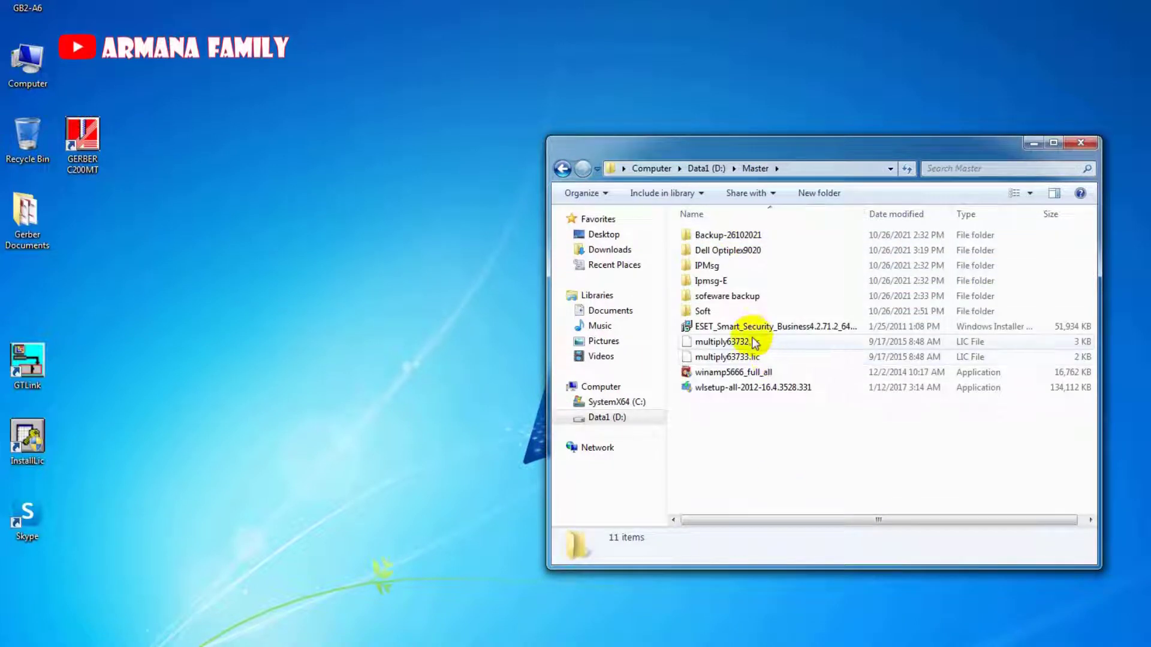
# Drag the GERBER C200MT shortcut down to the slot just above GTLink.
pyautogui.click(403, 337)
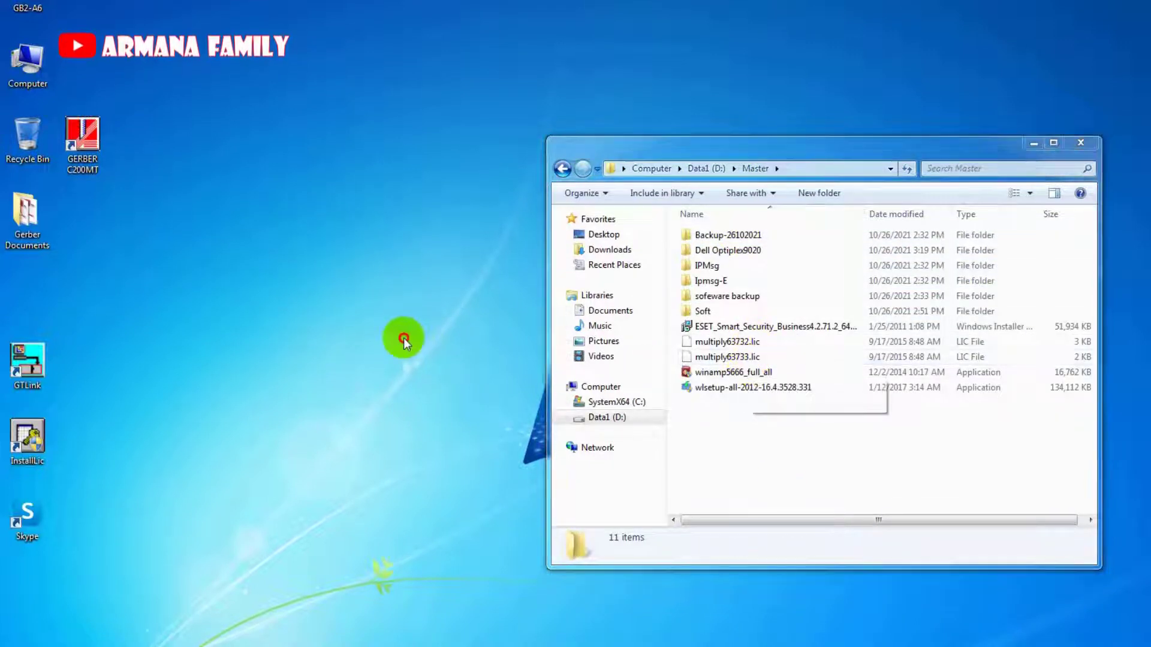
pyautogui.moveTo(82, 139); pyautogui.dragTo(39, 307)
pyautogui.rightClick(40, 303)
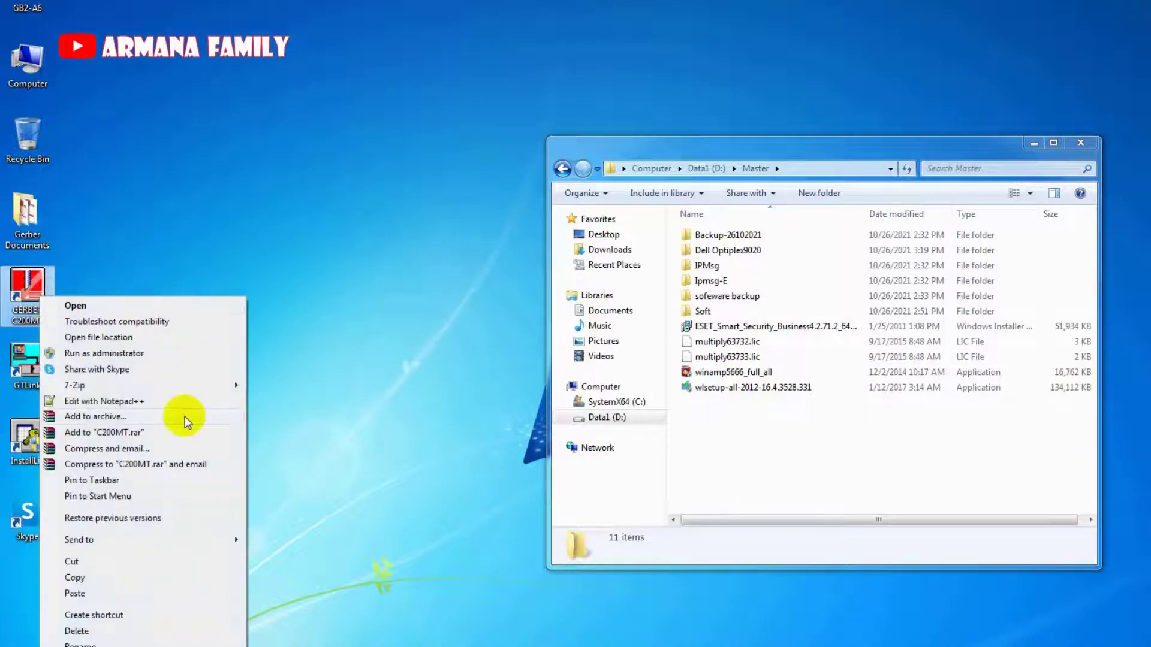
pyautogui.moveTo(197, 537)
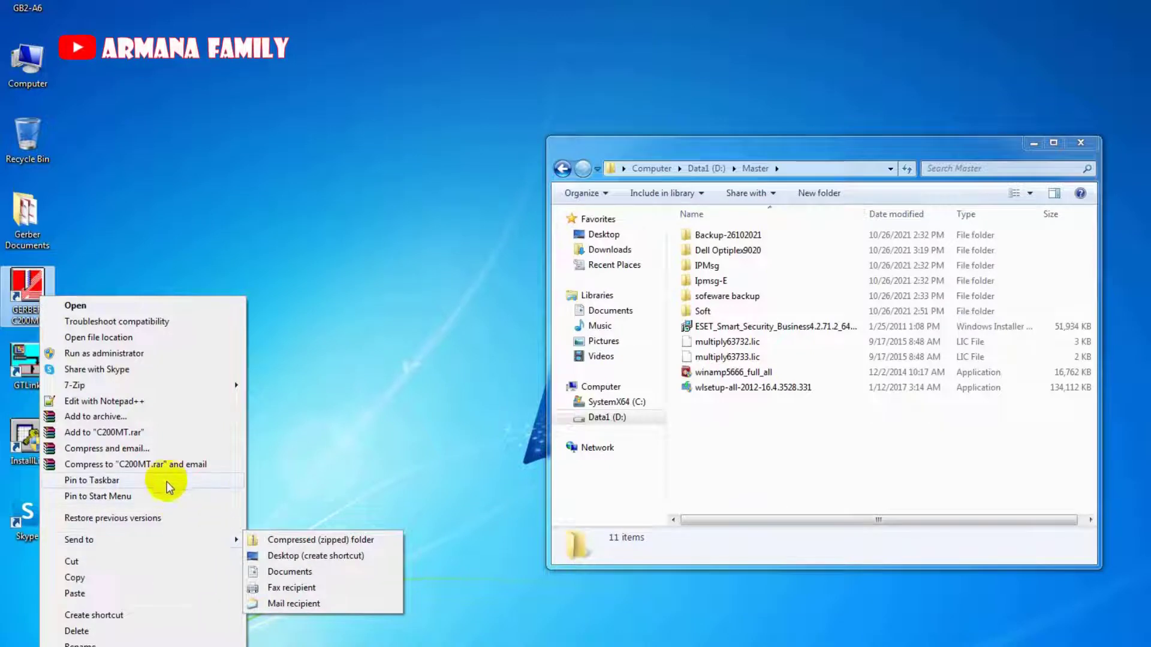
pyautogui.click(167, 480)
pyautogui.click(150, 492)
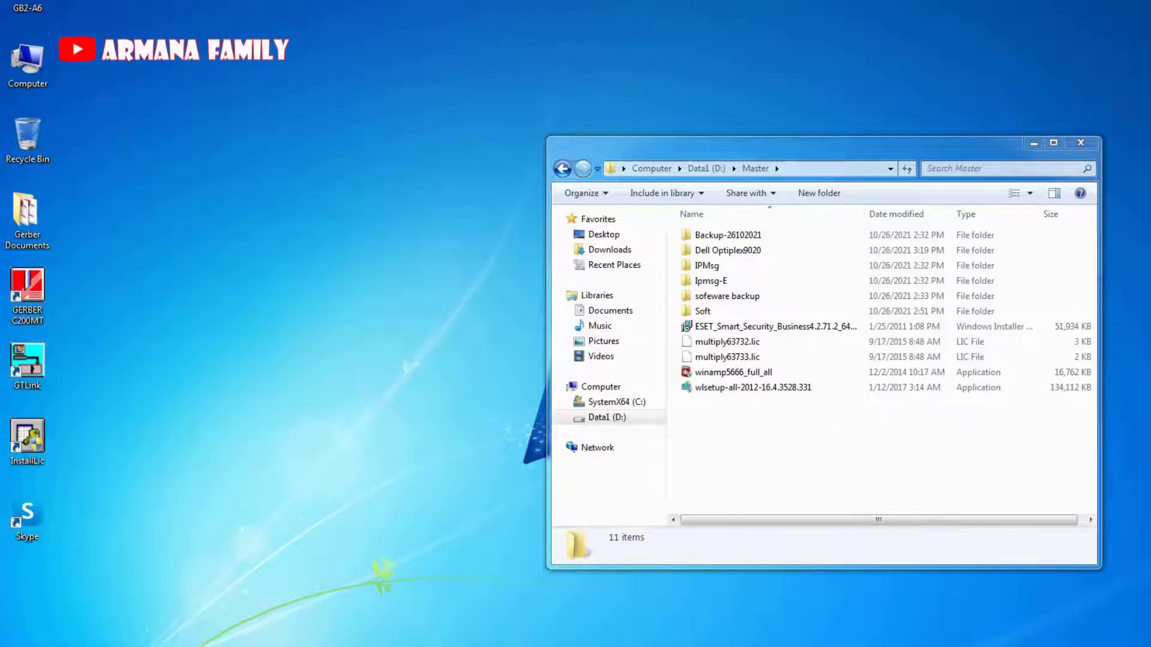
pyautogui.click(33, 311)
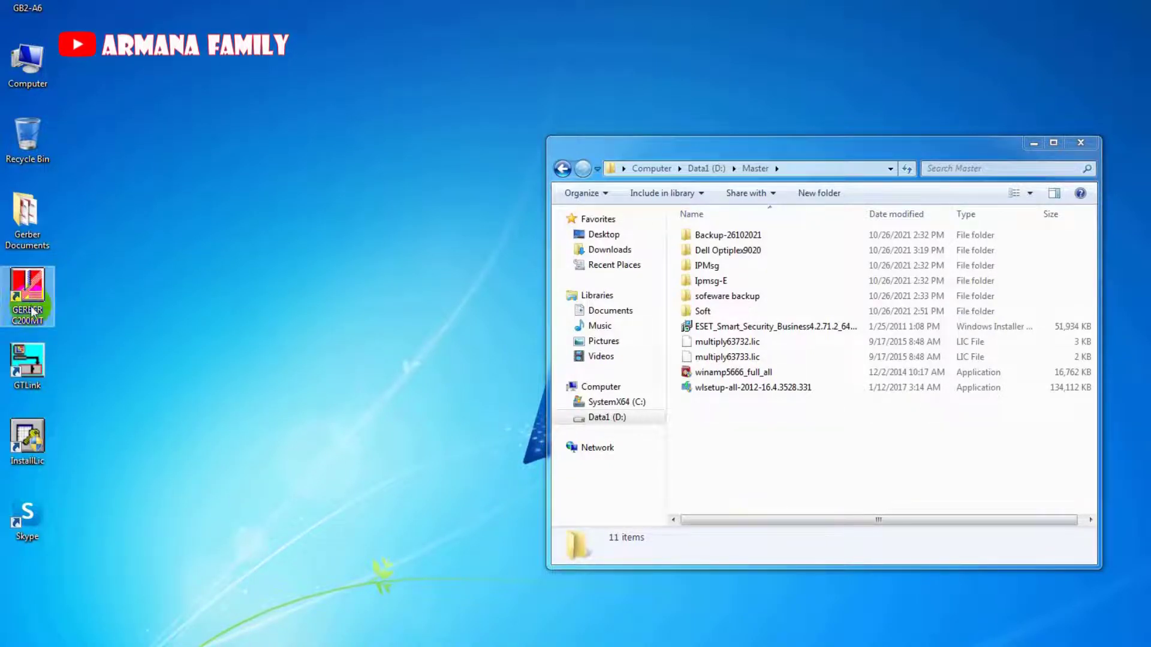
# Start the InstallLic license tool and move its key-not-found message aside.
pyautogui.click(26, 445)
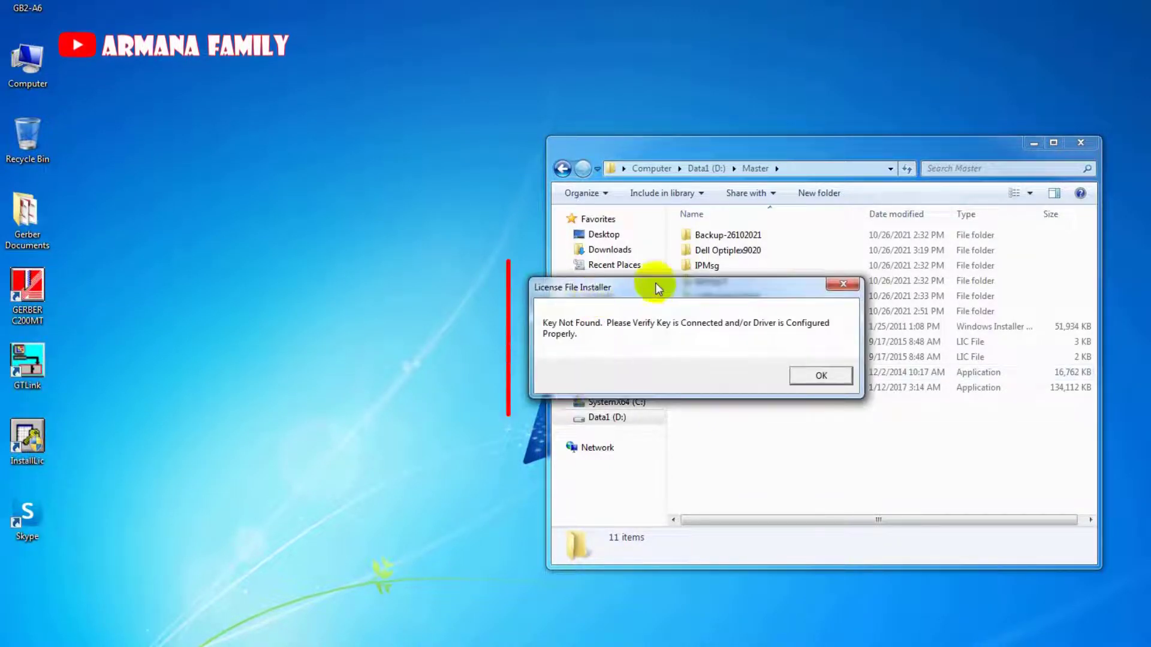
pyautogui.moveTo(656, 285)
pyautogui.mouseDown()
pyautogui.moveTo(541, 301)
pyautogui.moveTo(300, 286)
pyautogui.mouseUp()
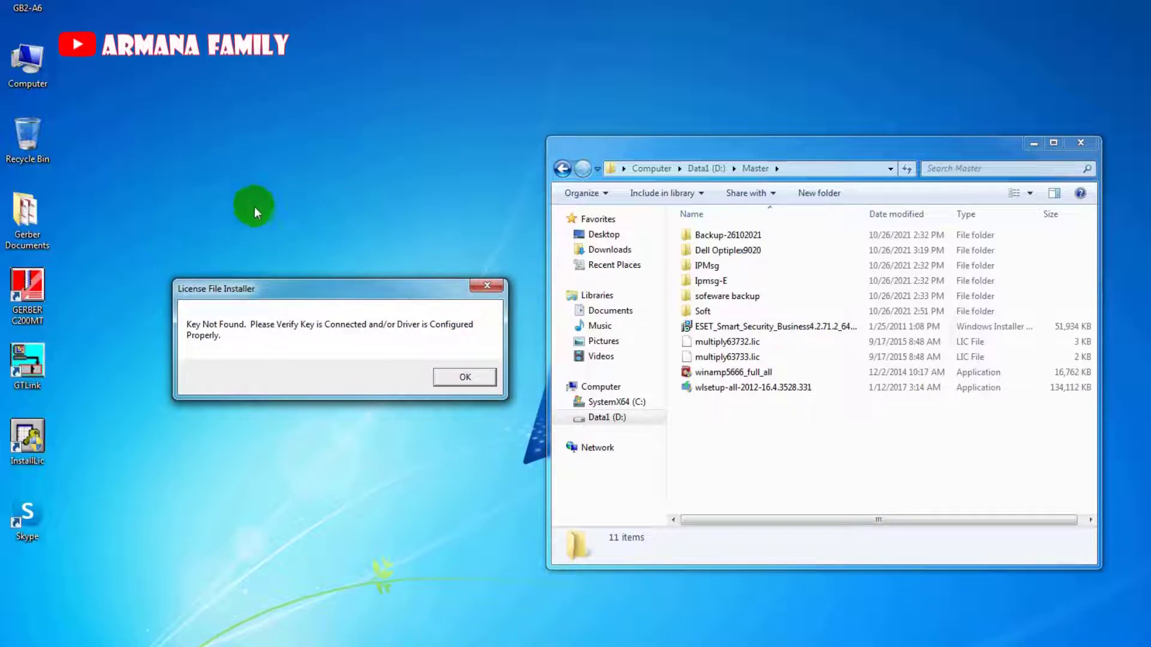
pyautogui.moveTo(279, 282); pyautogui.dragTo(204, 494)
# Launch GERBER C200MT and dismiss the missing-license, no-license and key-not-found errors.
pyautogui.doubleClick(27, 293)
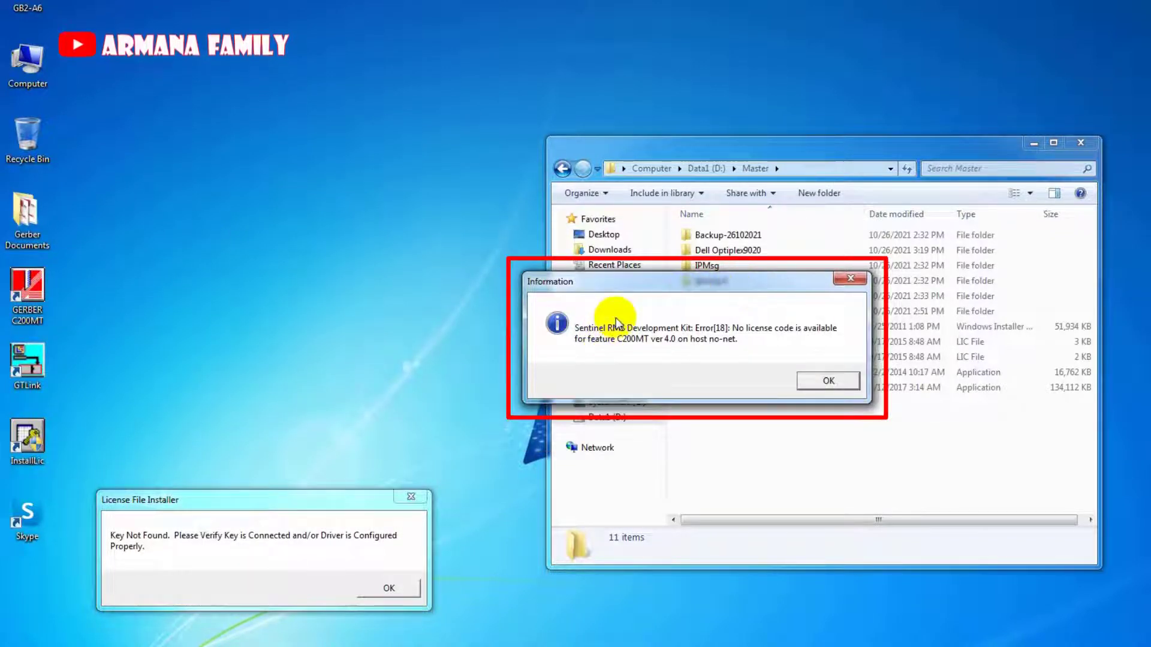
pyautogui.moveTo(618, 292)
pyautogui.mouseDown()
pyautogui.moveTo(218, 315)
pyautogui.moveTo(194, 343)
pyautogui.mouseUp()
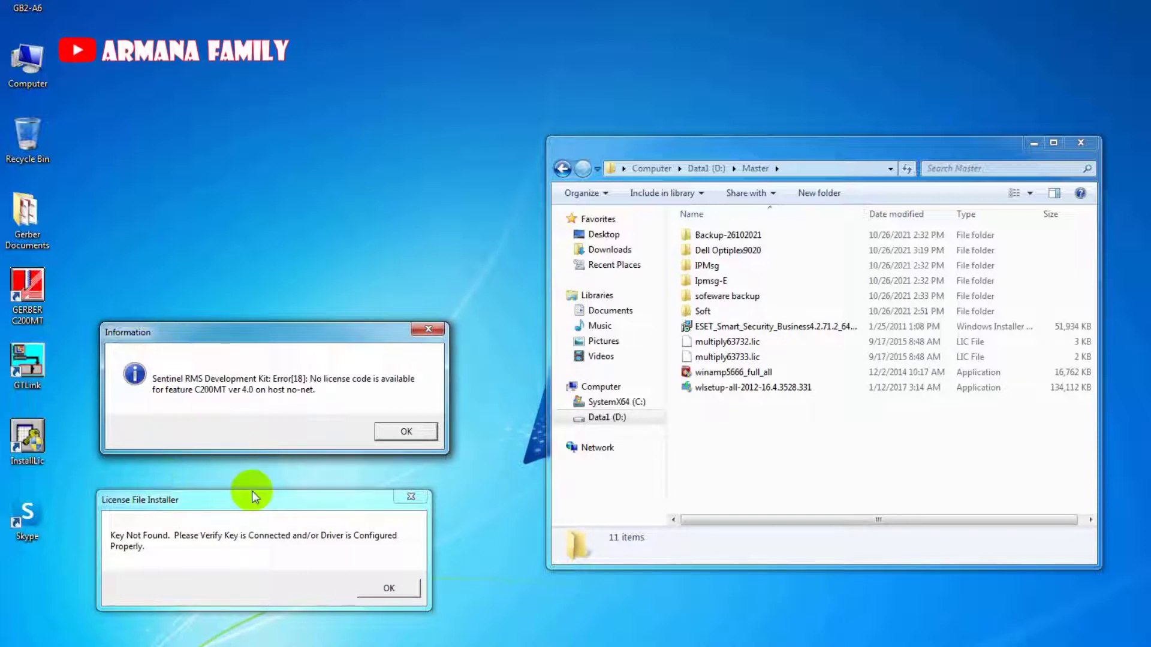
pyautogui.moveTo(352, 335); pyautogui.dragTo(388, 217)
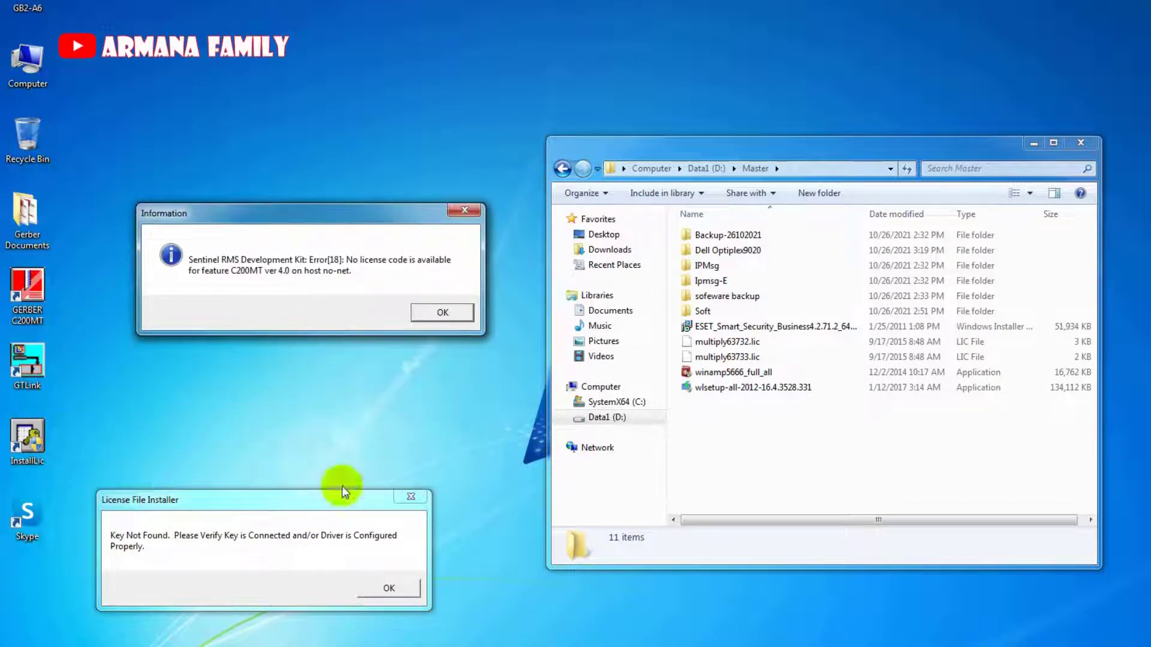
pyautogui.moveTo(320, 503); pyautogui.dragTo(379, 390)
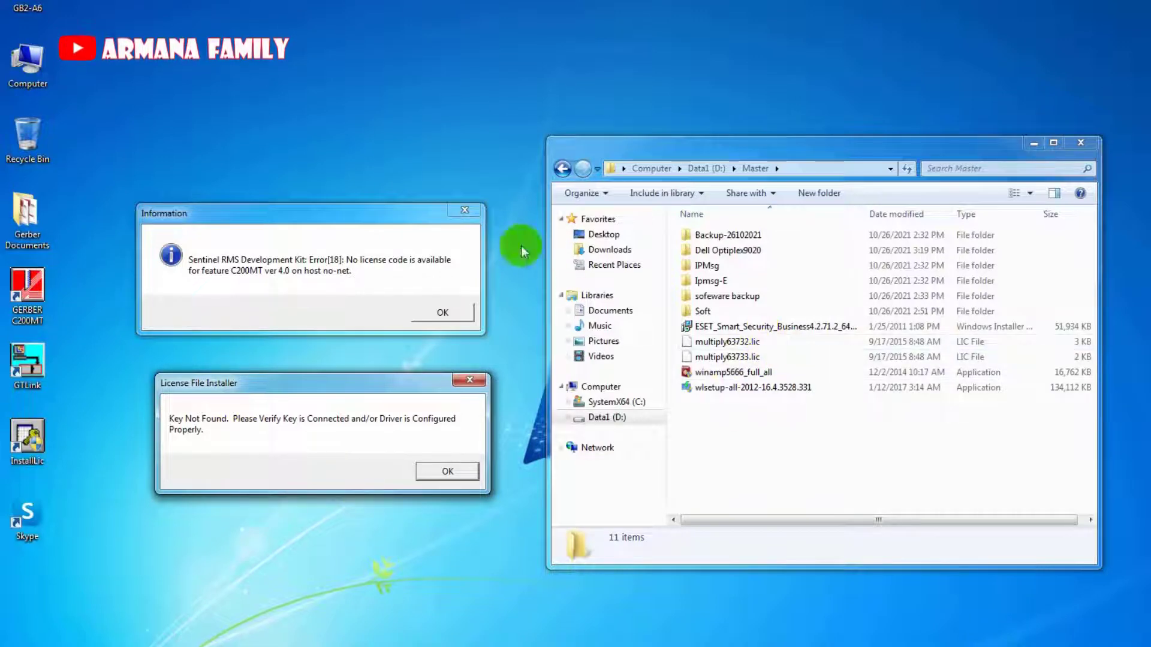
pyautogui.click(464, 210)
pyautogui.click(741, 370)
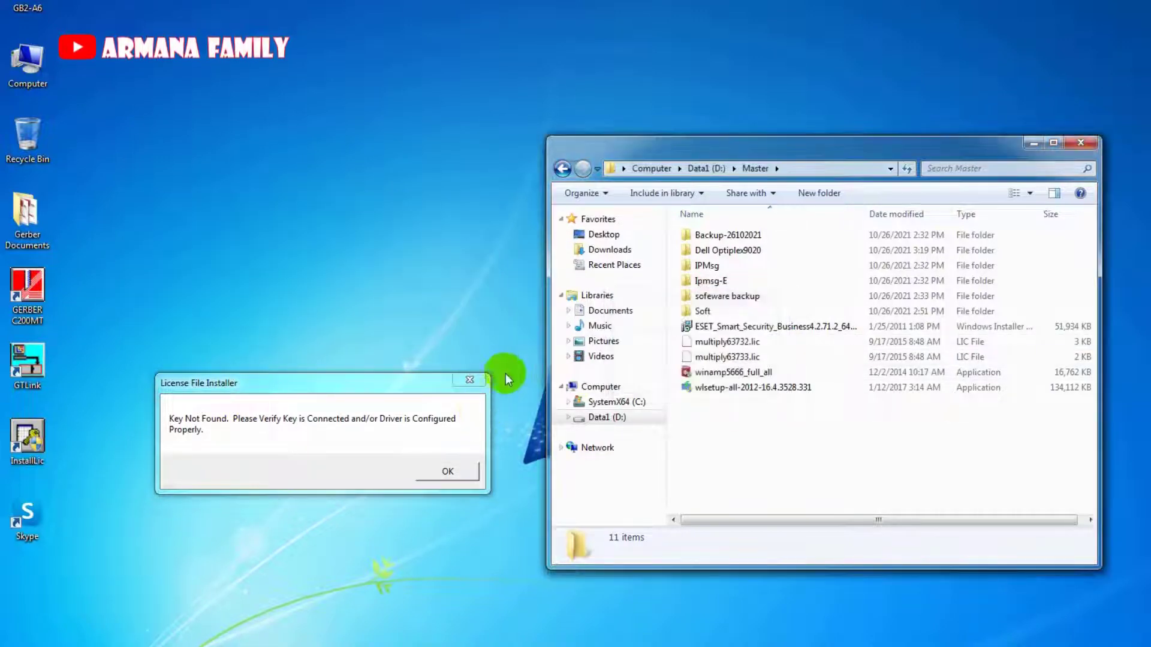
pyautogui.click(471, 382)
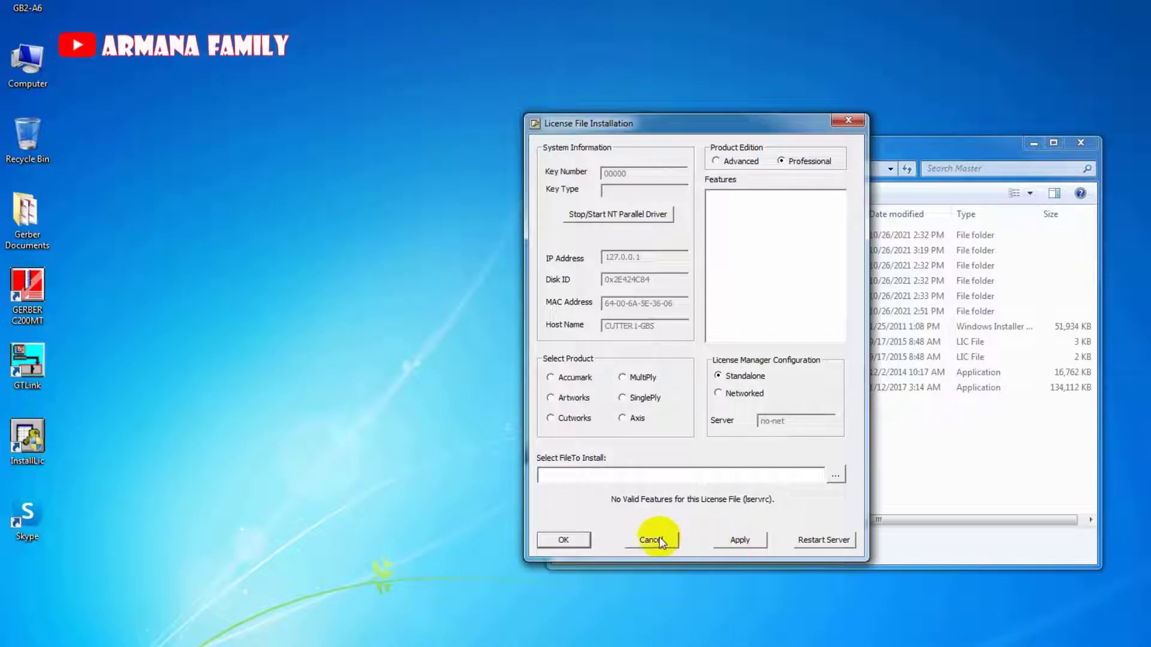
# Move the License File Installation window left and cancel it without installing.
pyautogui.moveTo(631, 128)
pyautogui.mouseDown()
pyautogui.moveTo(219, 119)
pyautogui.moveTo(231, 149)
pyautogui.mouseUp()
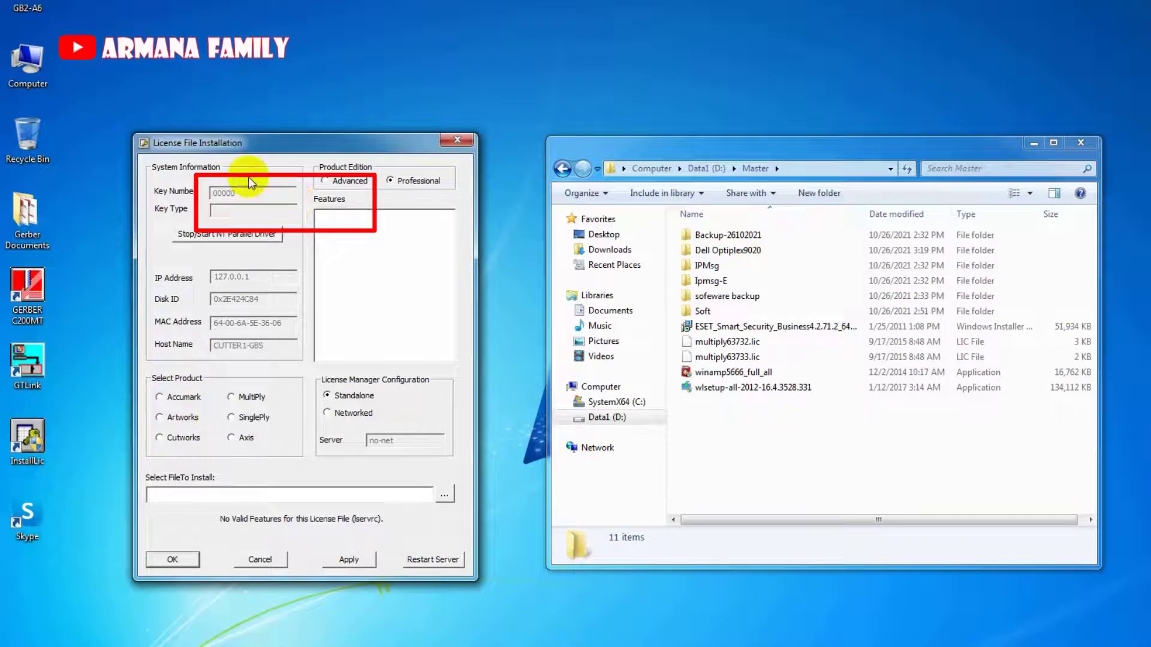
pyautogui.click(271, 559)
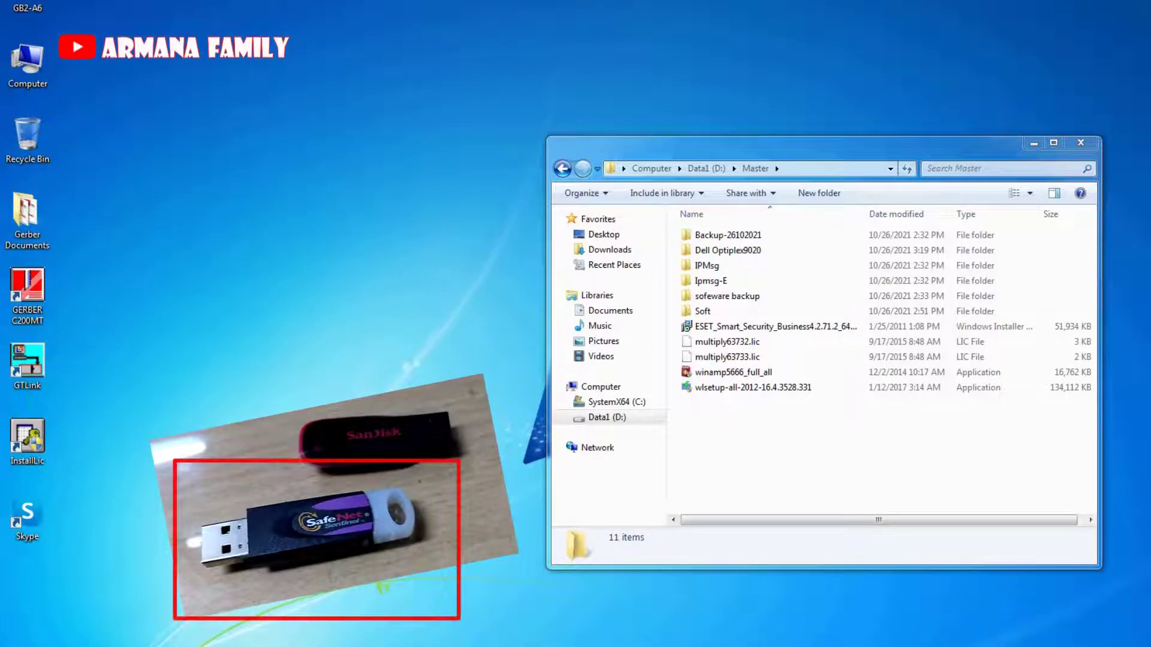
# Open Device Manager from Computer's Properties and expand Universal Serial Bus controllers.
pyautogui.rightClick(14, 66)
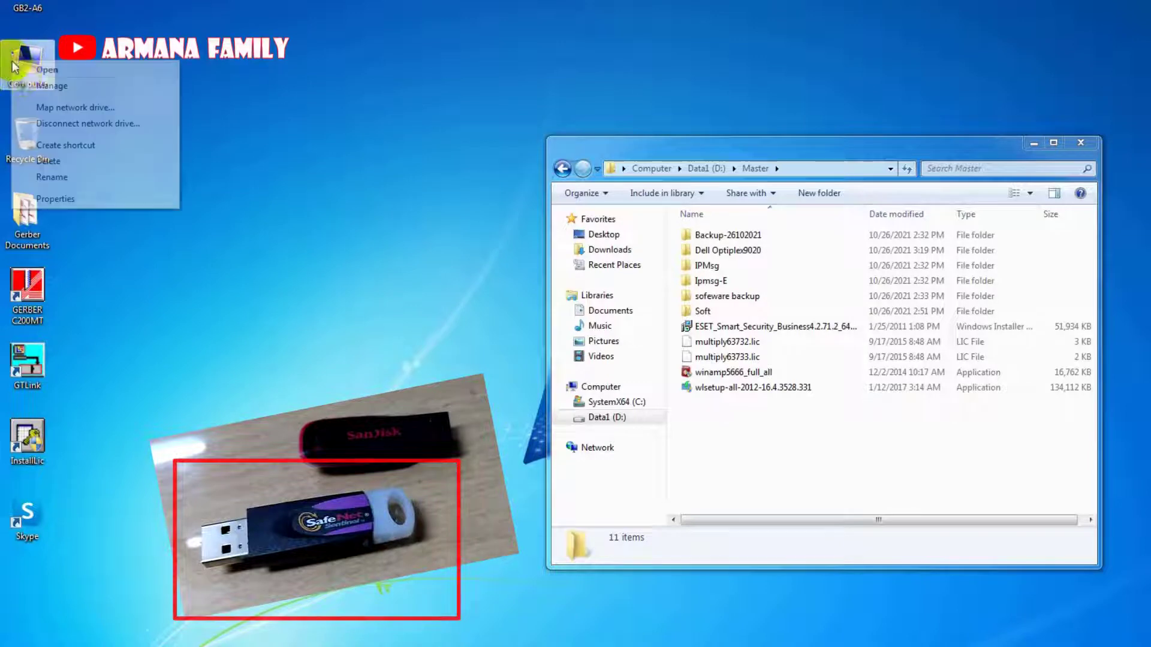
pyautogui.click(78, 200)
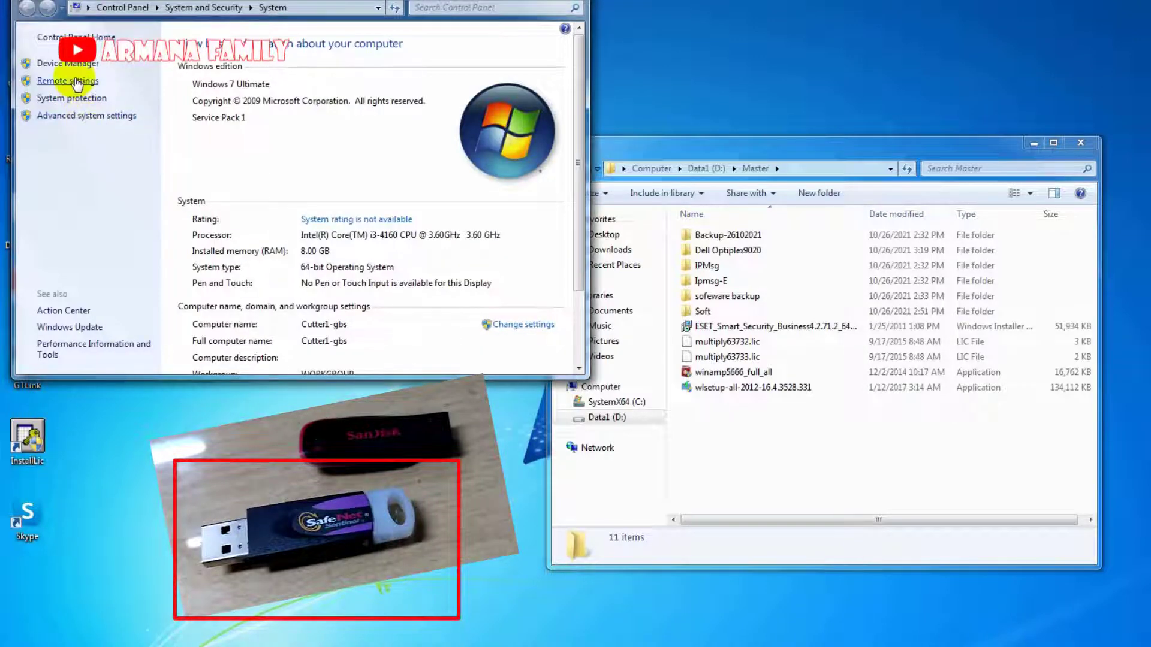
pyautogui.click(66, 64)
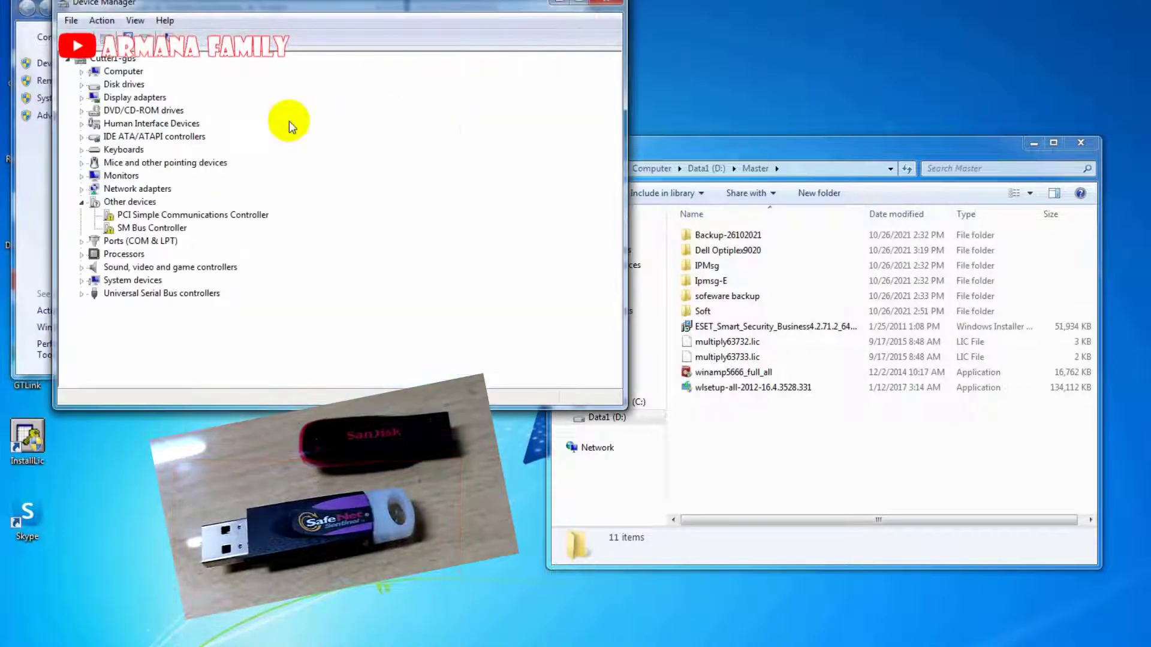
pyautogui.click(84, 296)
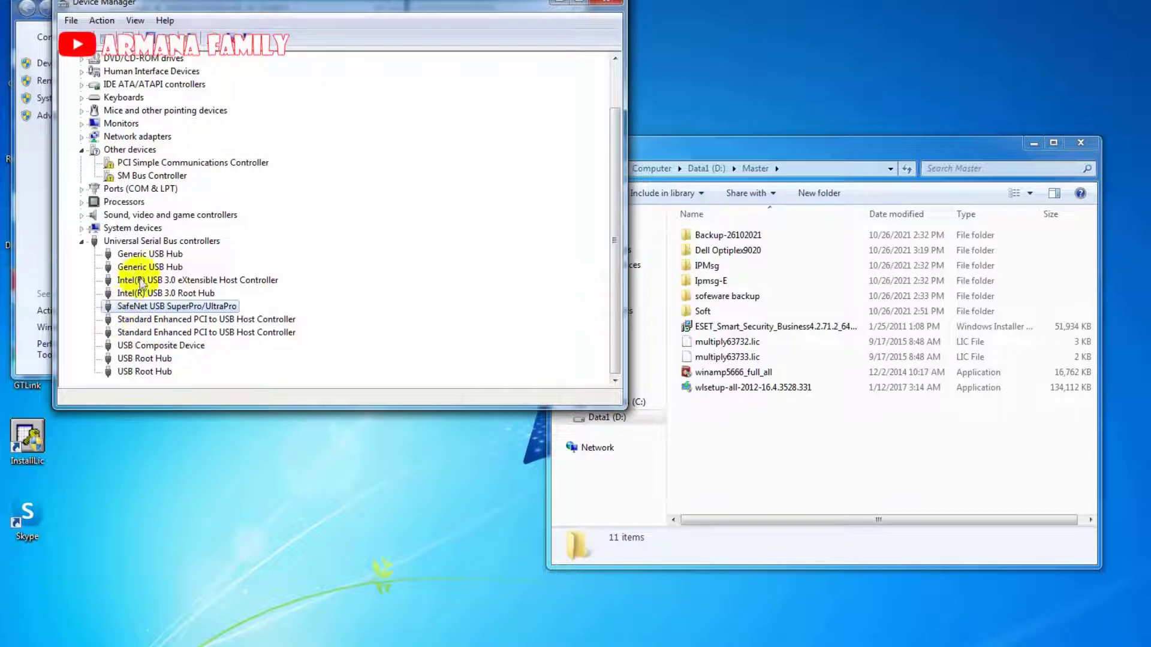
# Close the System window, move Device Manager right, and reopen the license installer beside it.
pyautogui.click(574, 0)
pyautogui.moveTo(397, 6); pyautogui.dragTo(1137, 71)
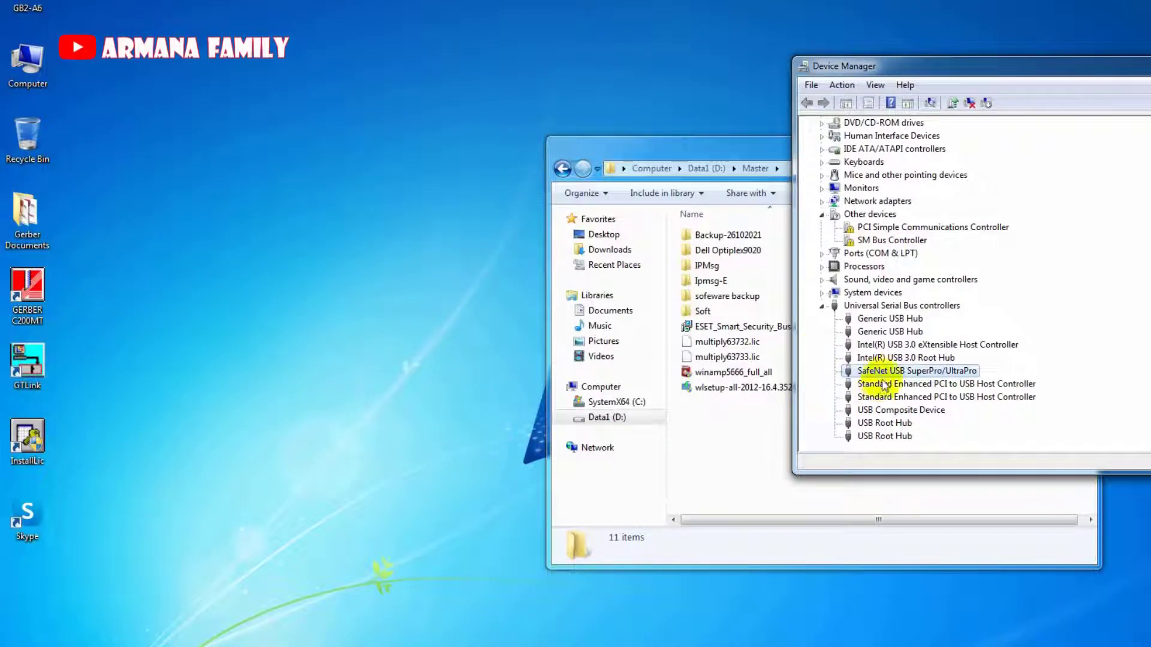
pyautogui.click(169, 430)
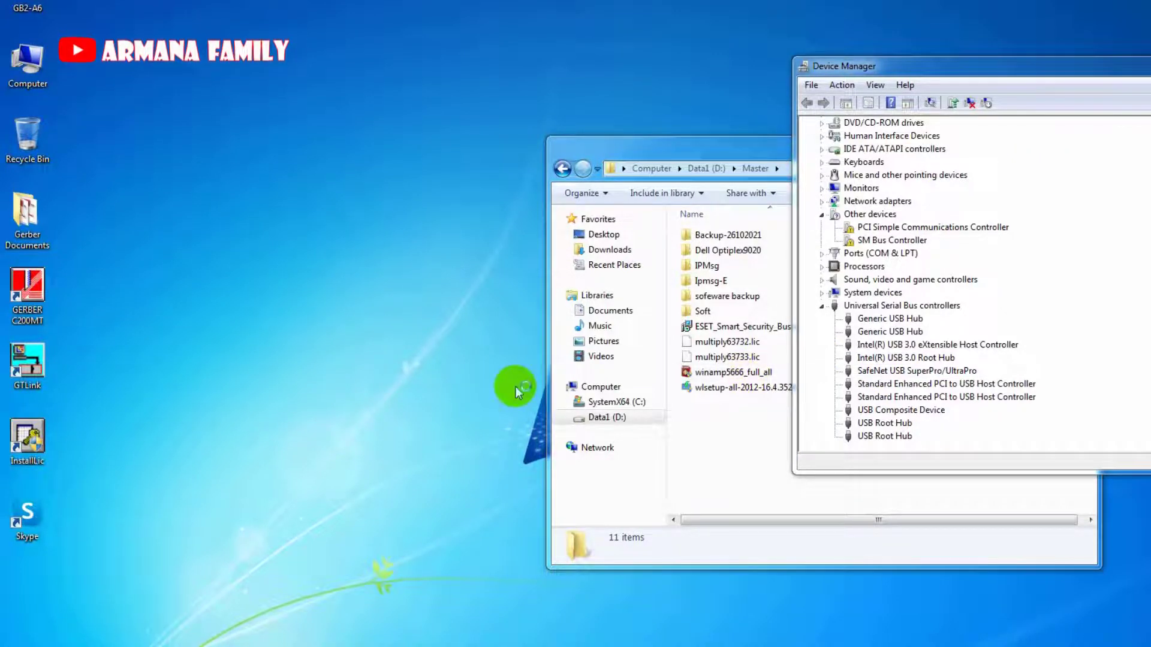
pyautogui.moveTo(672, 127); pyautogui.dragTo(337, 134)
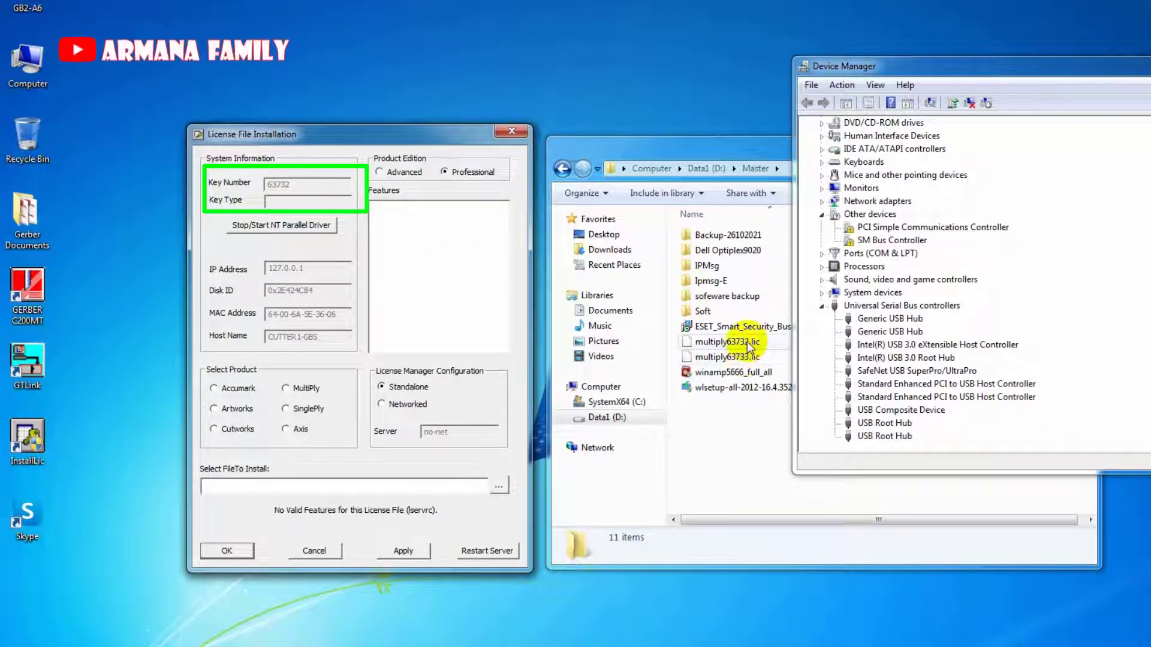
# Select the SafeNet USB SuperPro/UltraPro device and bring the license installer to the front.
pyautogui.click(904, 372)
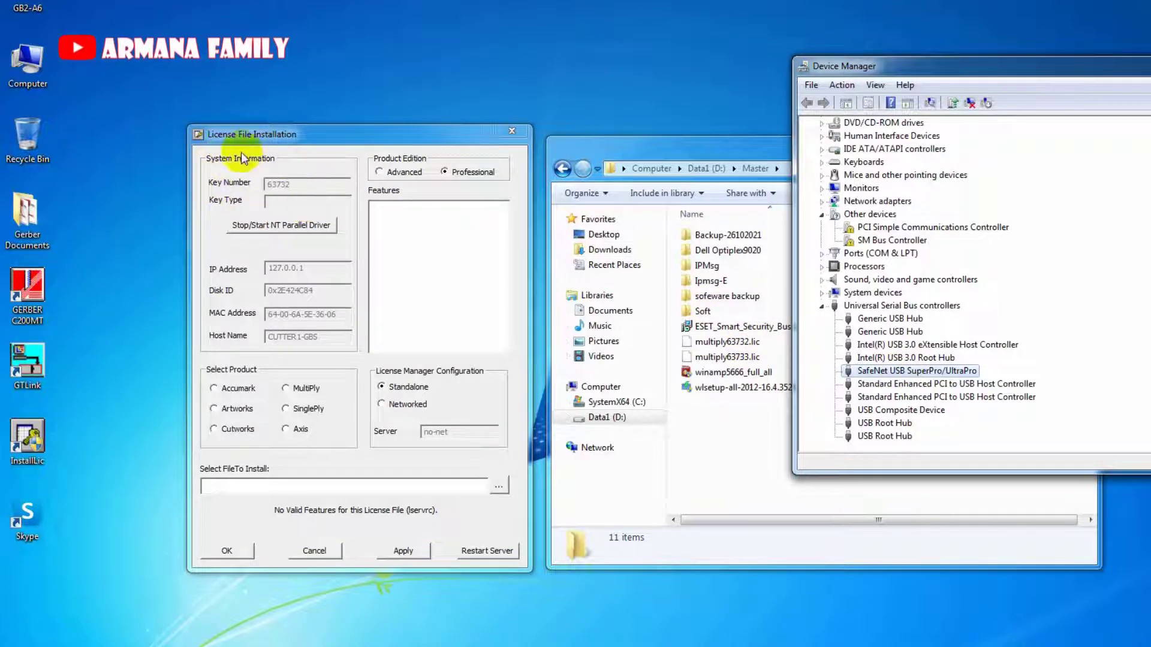
pyautogui.click(502, 132)
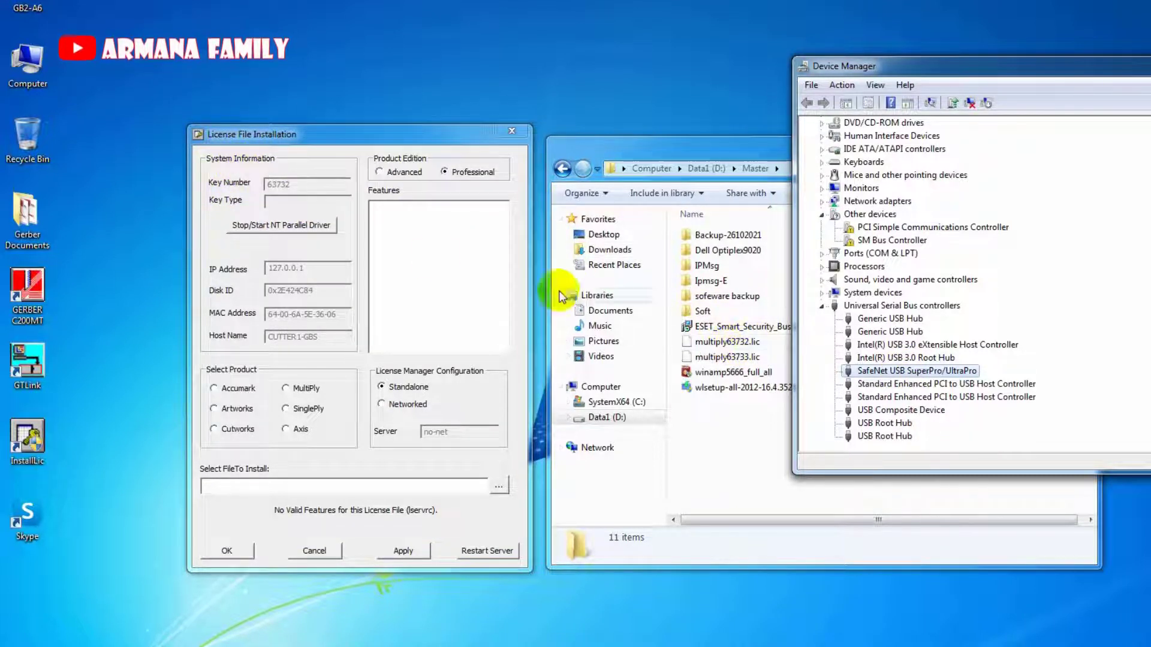
pyautogui.click(397, 250)
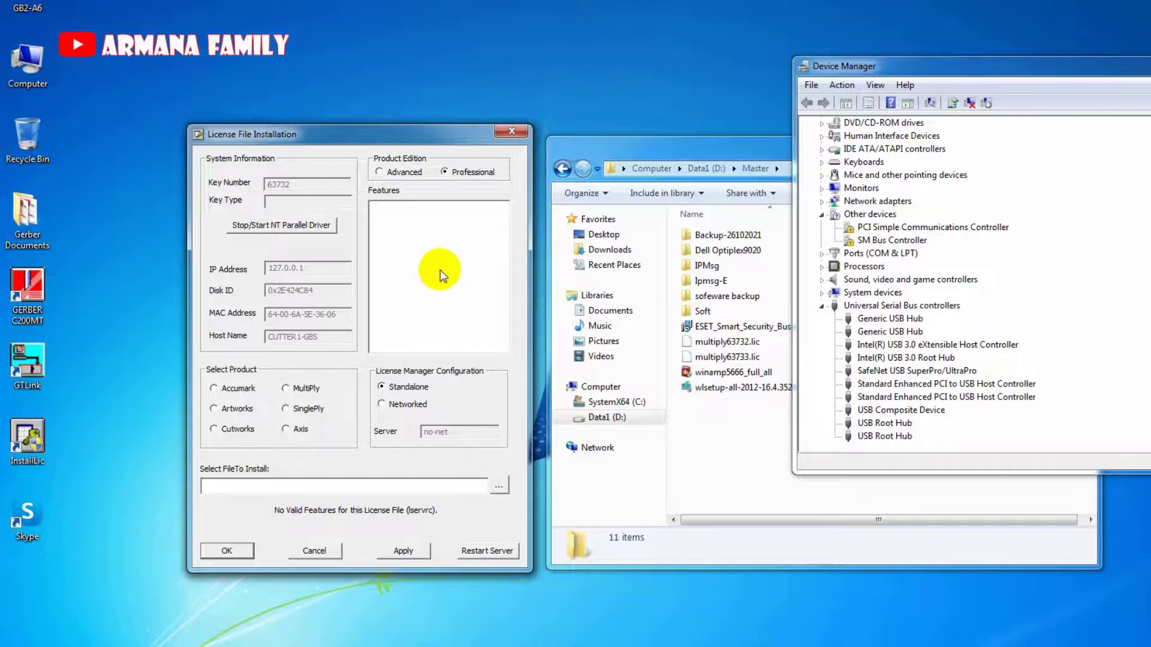
# Dismiss the No Product Selected warning and browse drive Data1 (D:) for the license file.
pyautogui.click(500, 485)
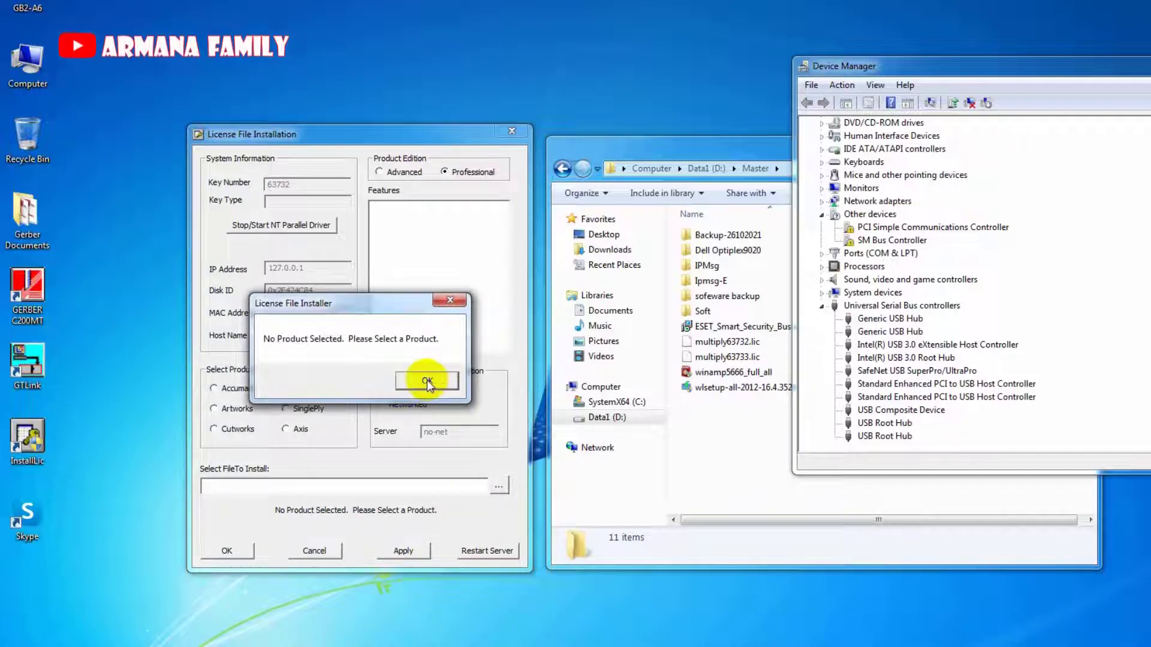
pyautogui.click(427, 380)
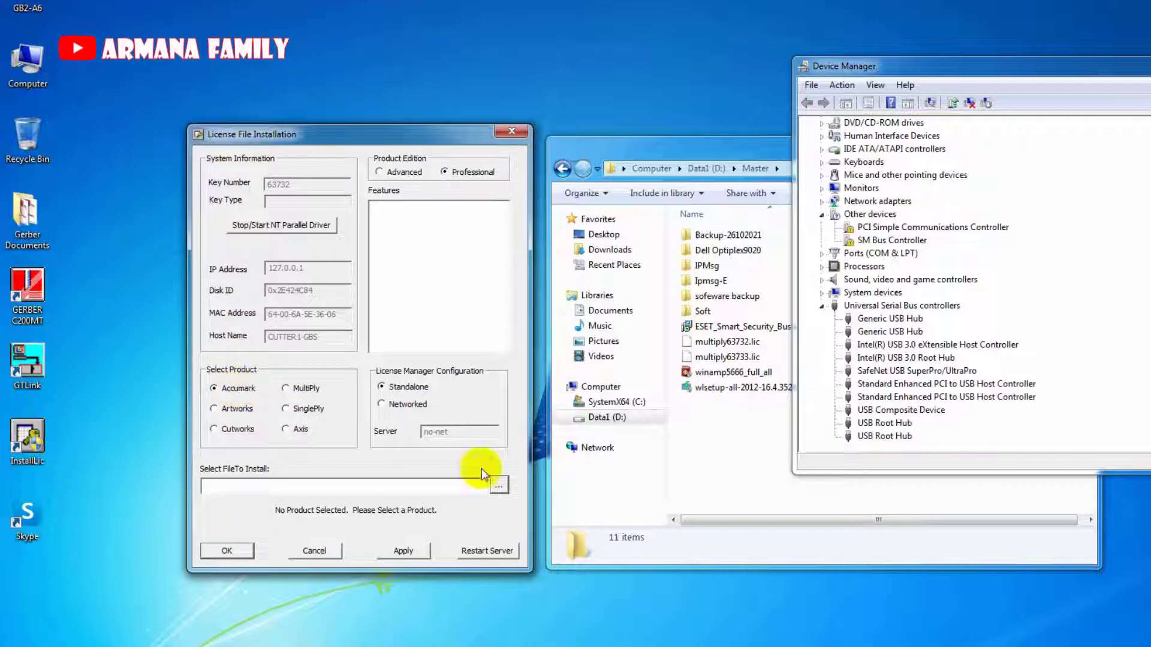
pyautogui.click(499, 486)
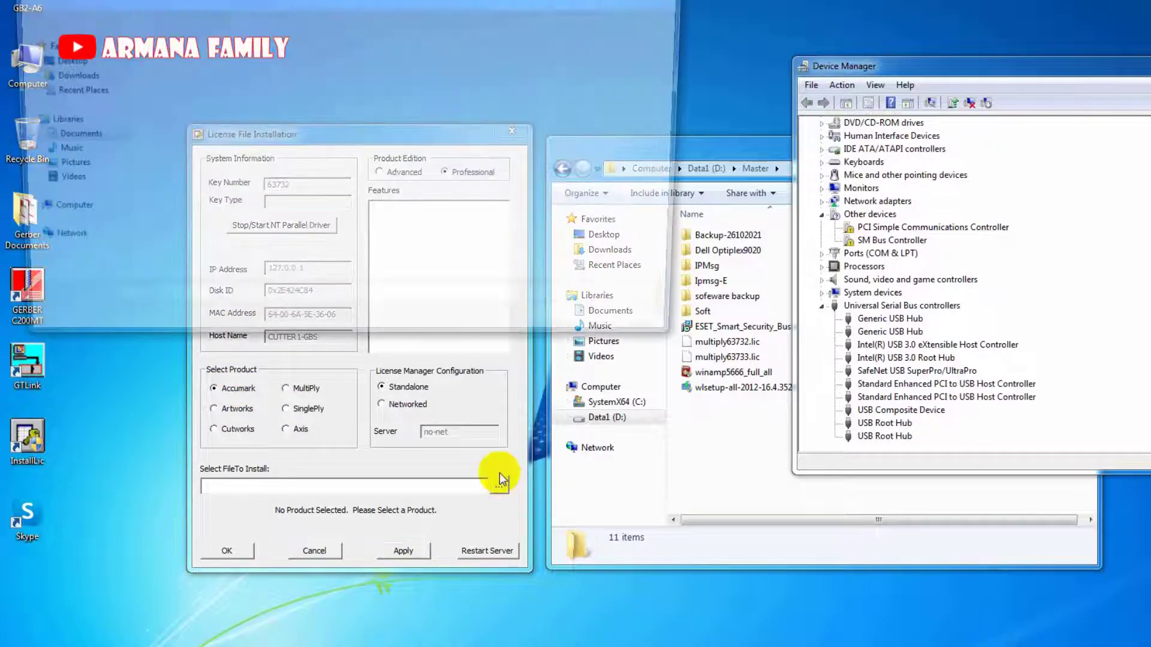
pyautogui.click(79, 242)
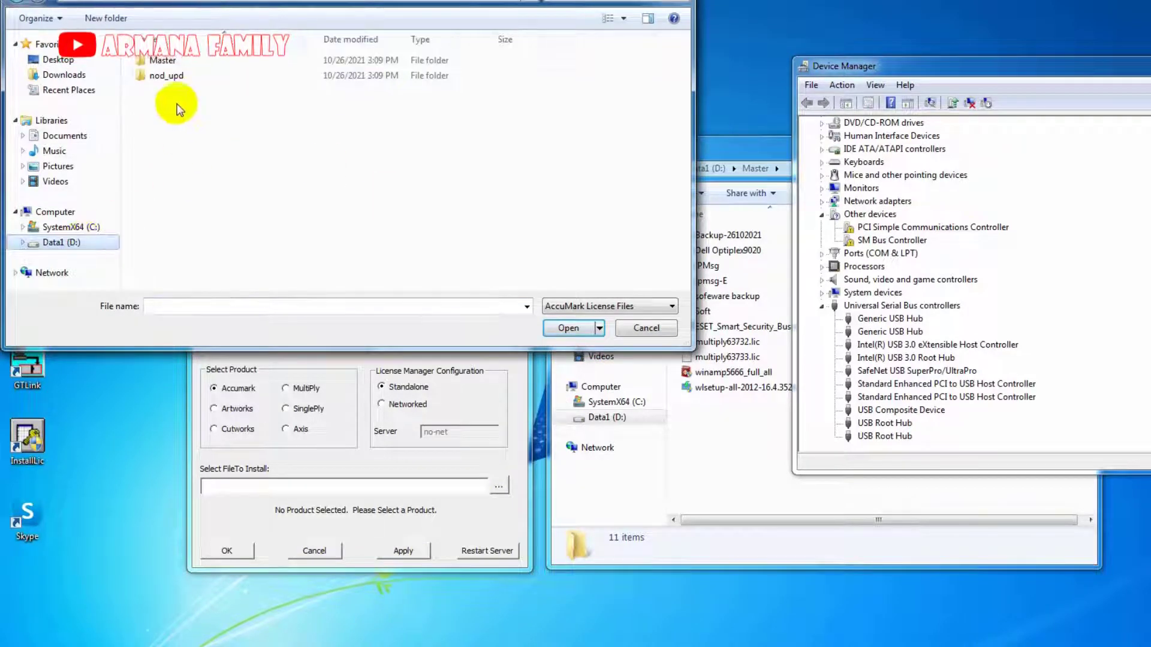
# Install multiply63732.lic from the Master folder, showing all file types, and confirm it matches key 63732.
pyautogui.doubleClick(174, 61)
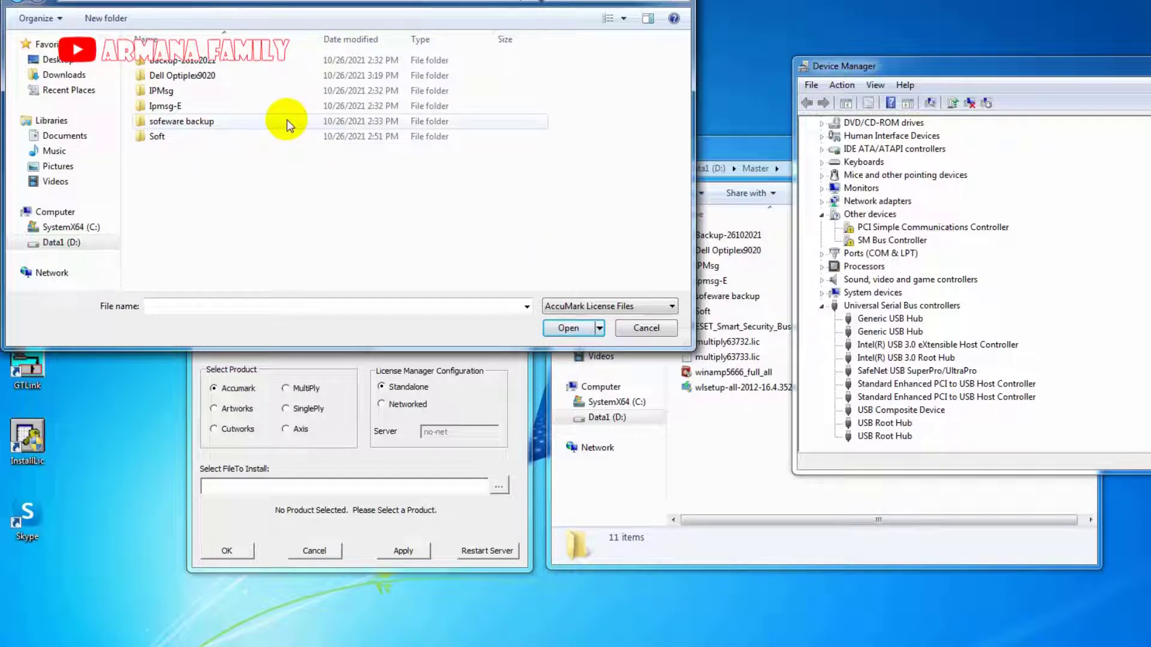
pyautogui.moveTo(713, 166); pyautogui.dragTo(726, 224)
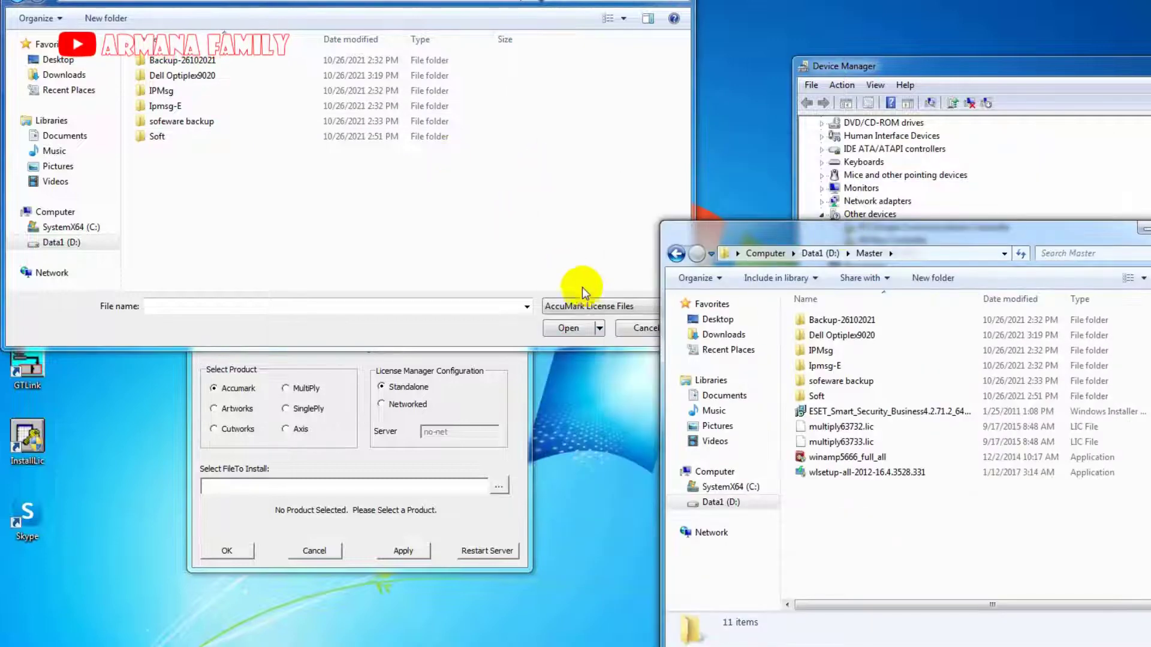
pyautogui.click(588, 306)
pyautogui.click(590, 326)
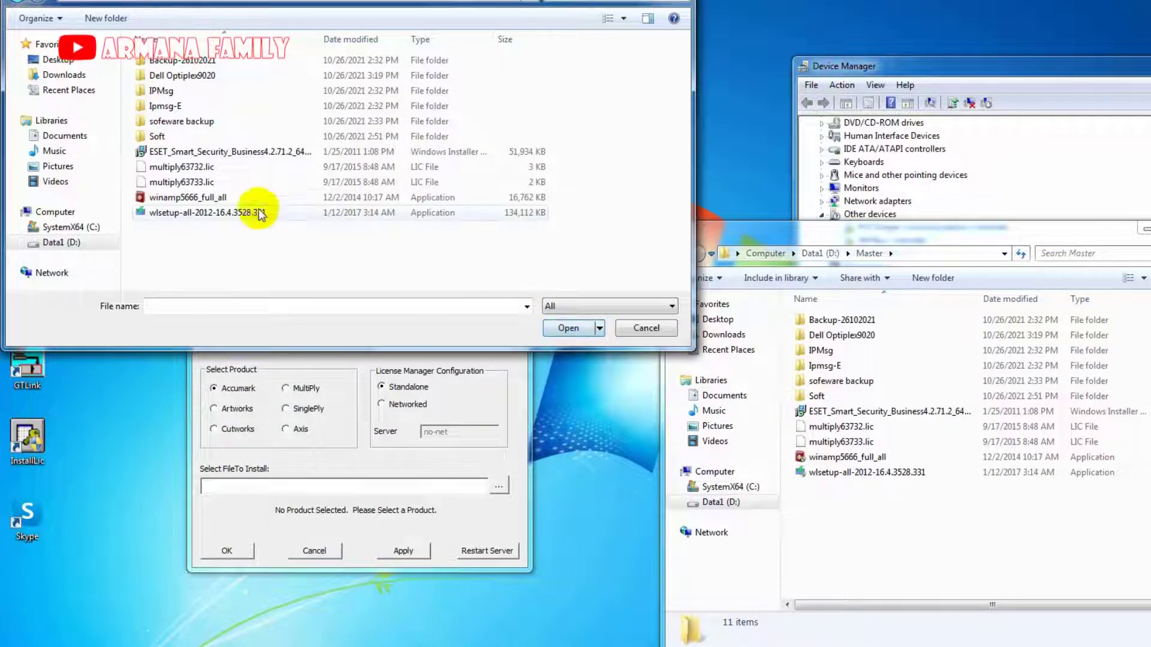
pyautogui.doubleClick(197, 167)
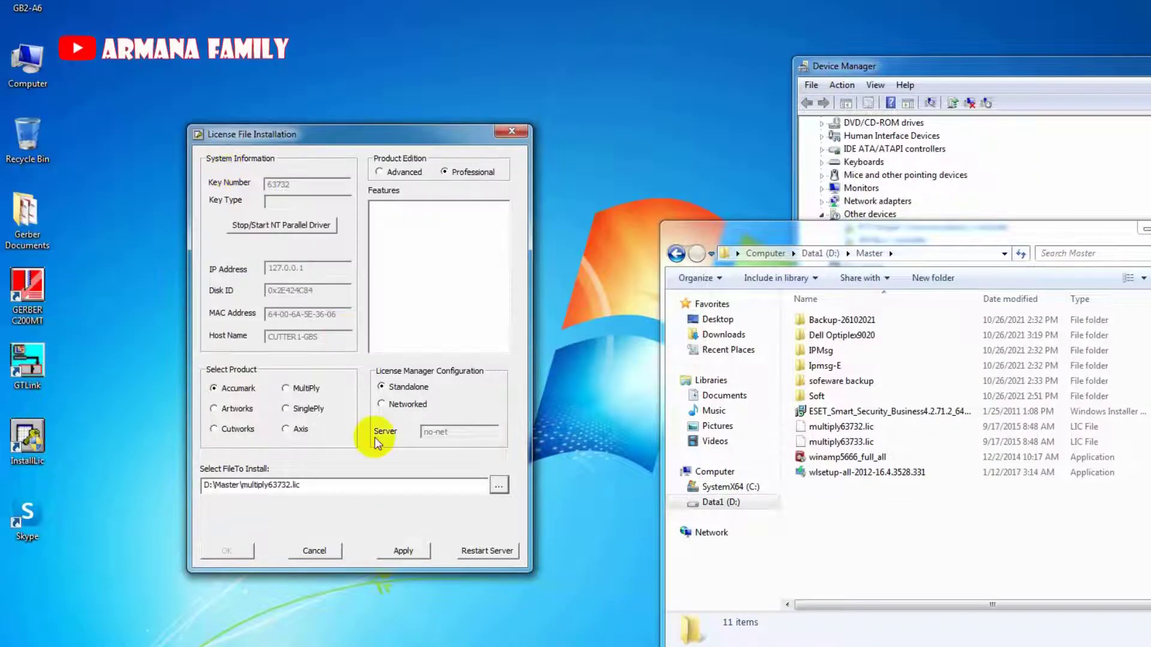
pyautogui.click(403, 551)
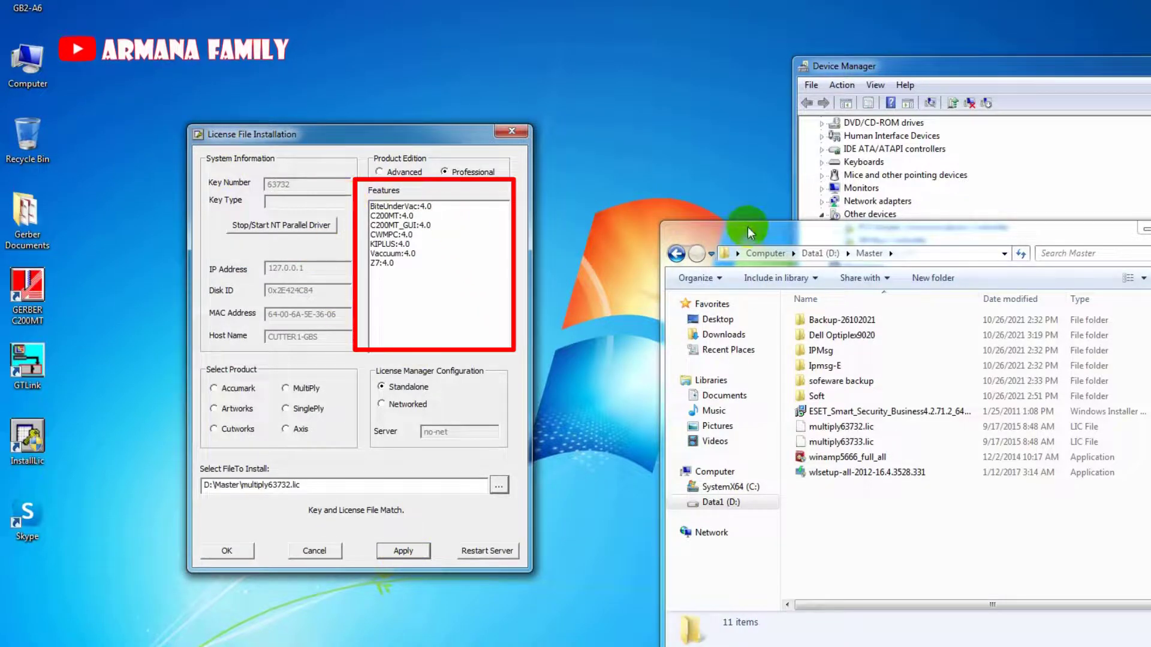
pyautogui.moveTo(747, 239); pyautogui.dragTo(669, 420)
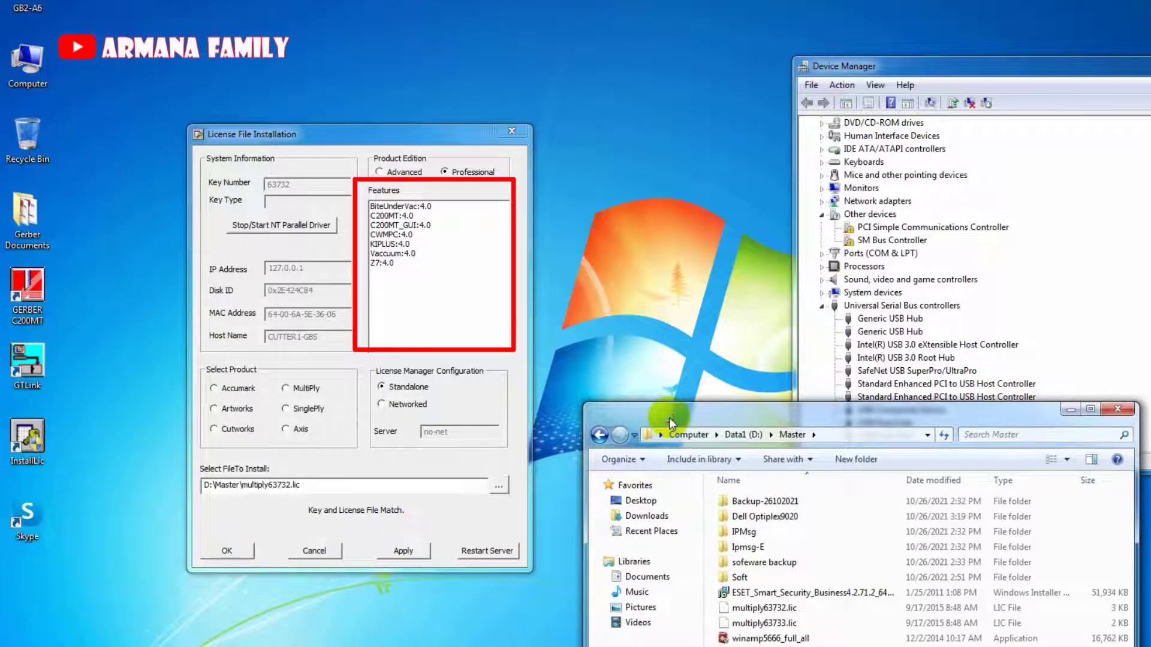
pyautogui.moveTo(876, 68); pyautogui.dragTo(873, 12)
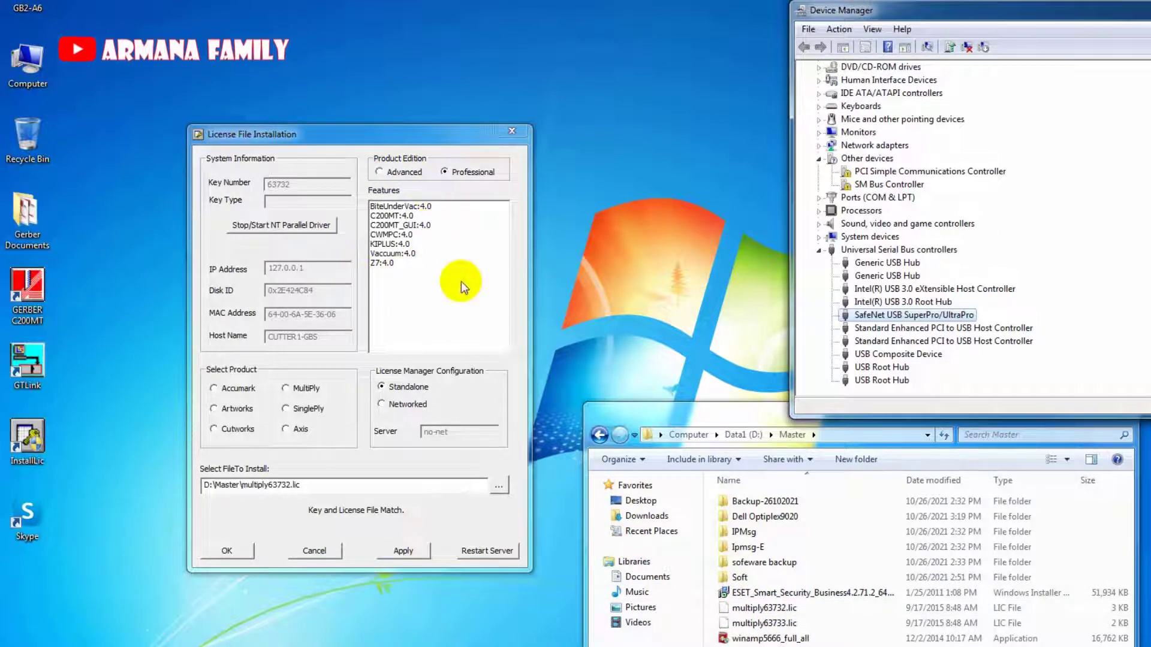
pyautogui.click(235, 553)
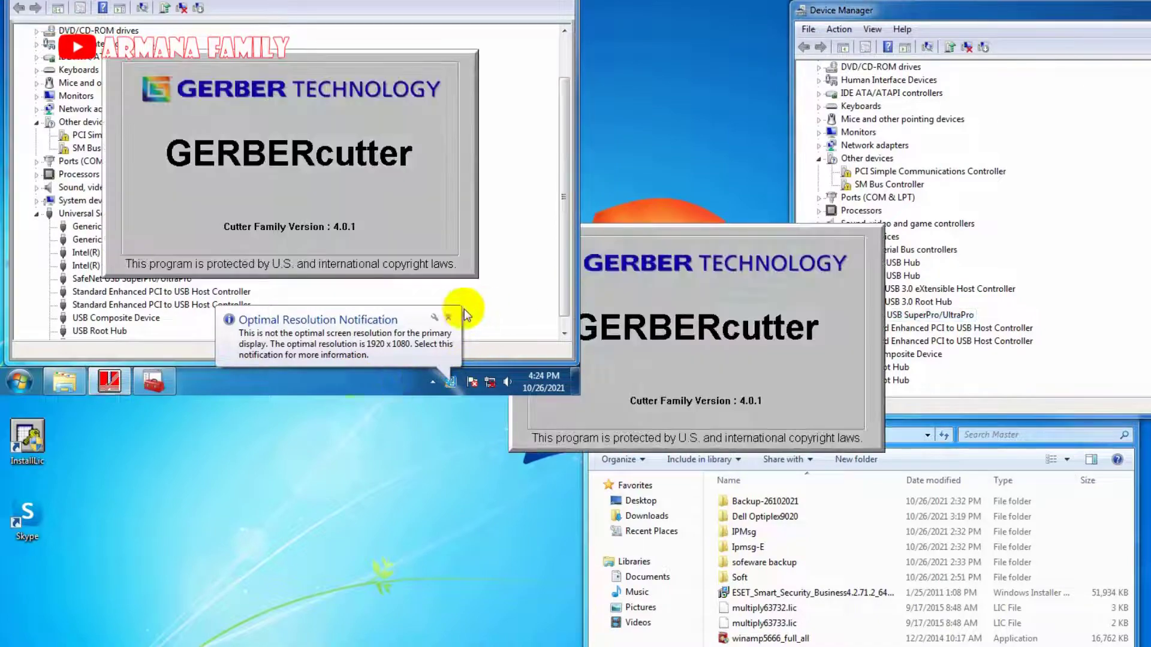
# Dismiss the optimal-resolution notice and move the Screen Resolution slider to 1920 × 1080.
pyautogui.click(434, 318)
pyautogui.click(478, 341)
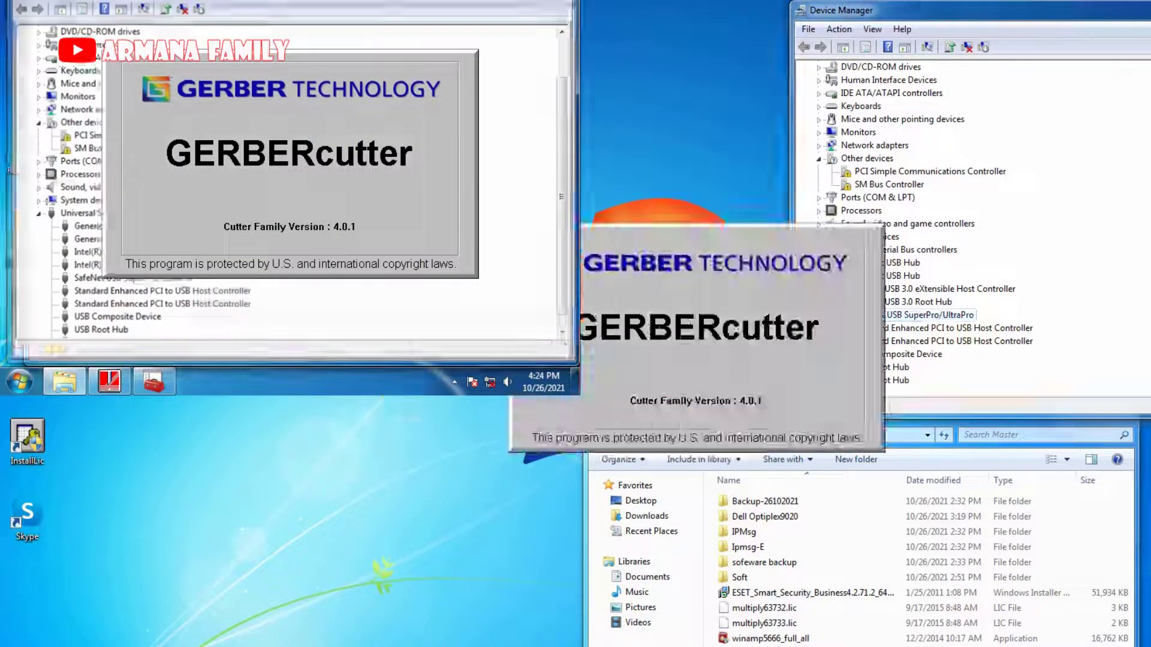
pyautogui.rightClick(411, 96)
pyautogui.click(499, 299)
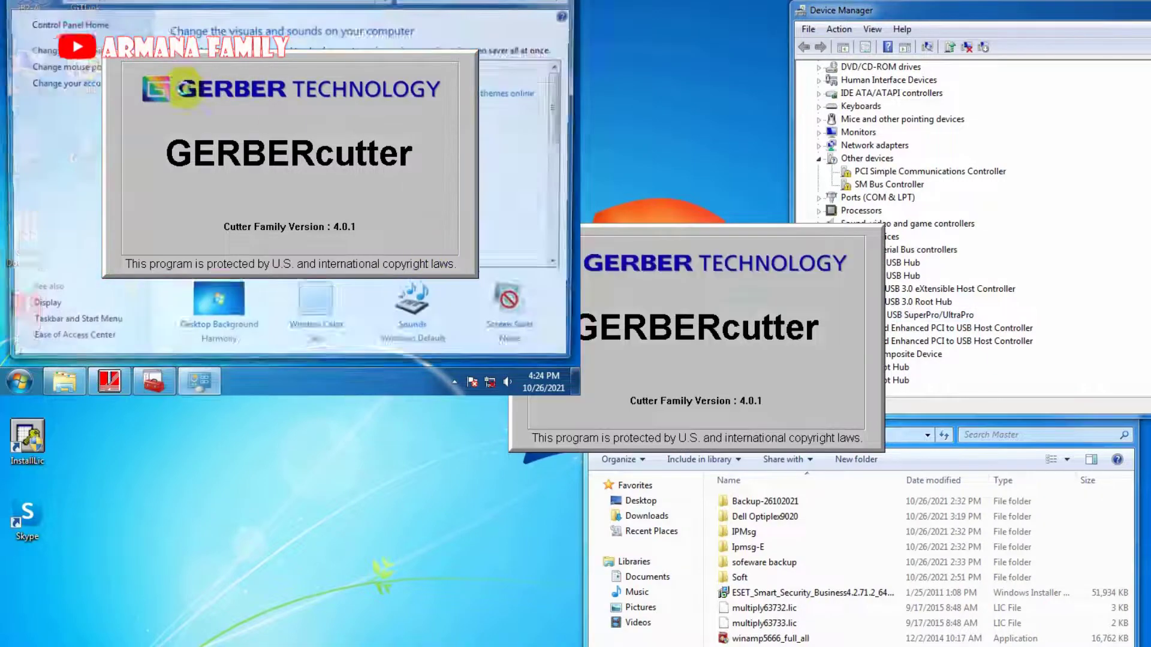
pyautogui.click(40, 305)
pyautogui.click(45, 50)
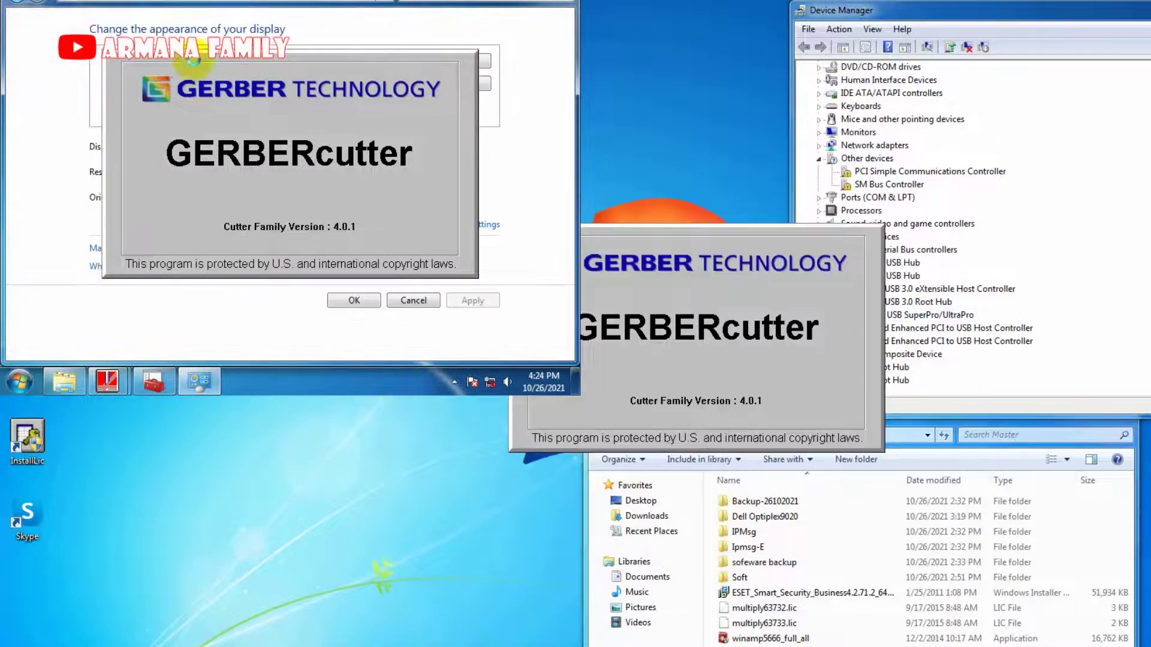
pyautogui.click(243, 298)
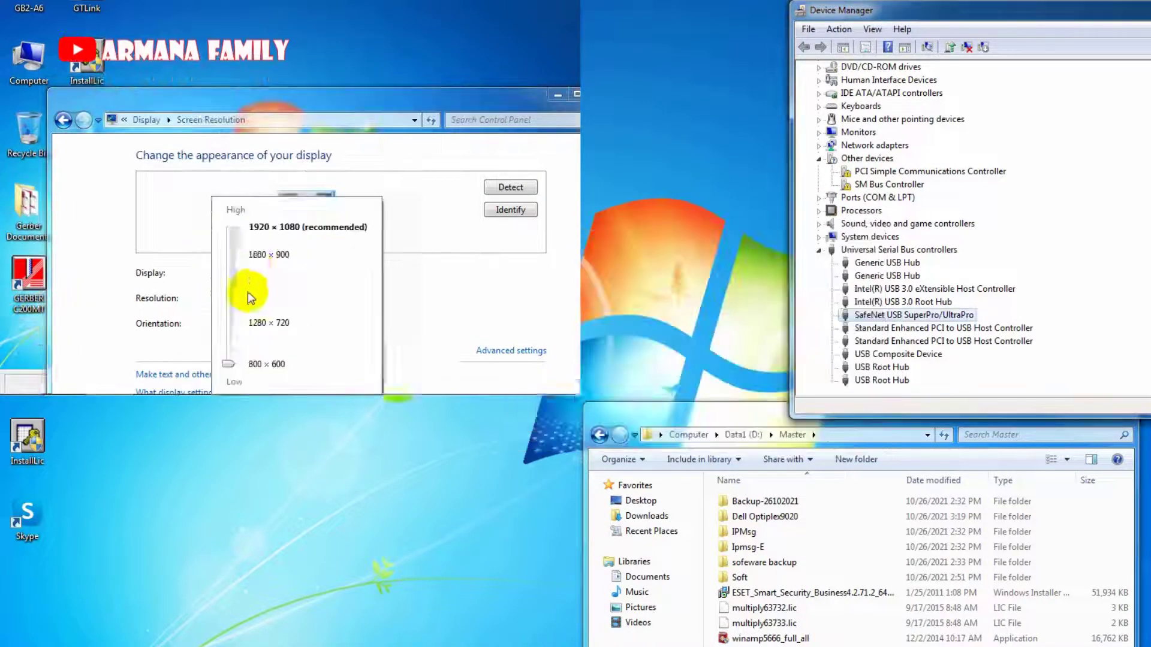
pyautogui.moveTo(235, 362); pyautogui.dragTo(233, 233)
# Apply 1920 × 1080, exit GerberCutter after its controller error, and keep the new resolution.
pyautogui.click(398, 354)
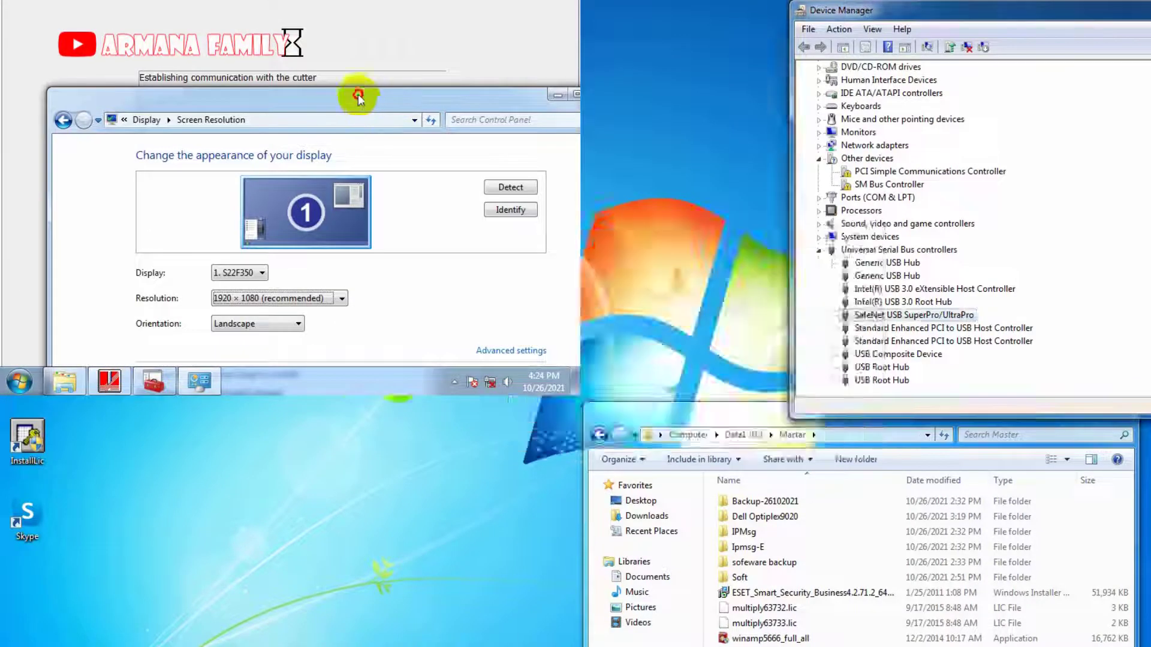
pyautogui.moveTo(359, 95); pyautogui.dragTo(360, 11)
pyautogui.click(470, 322)
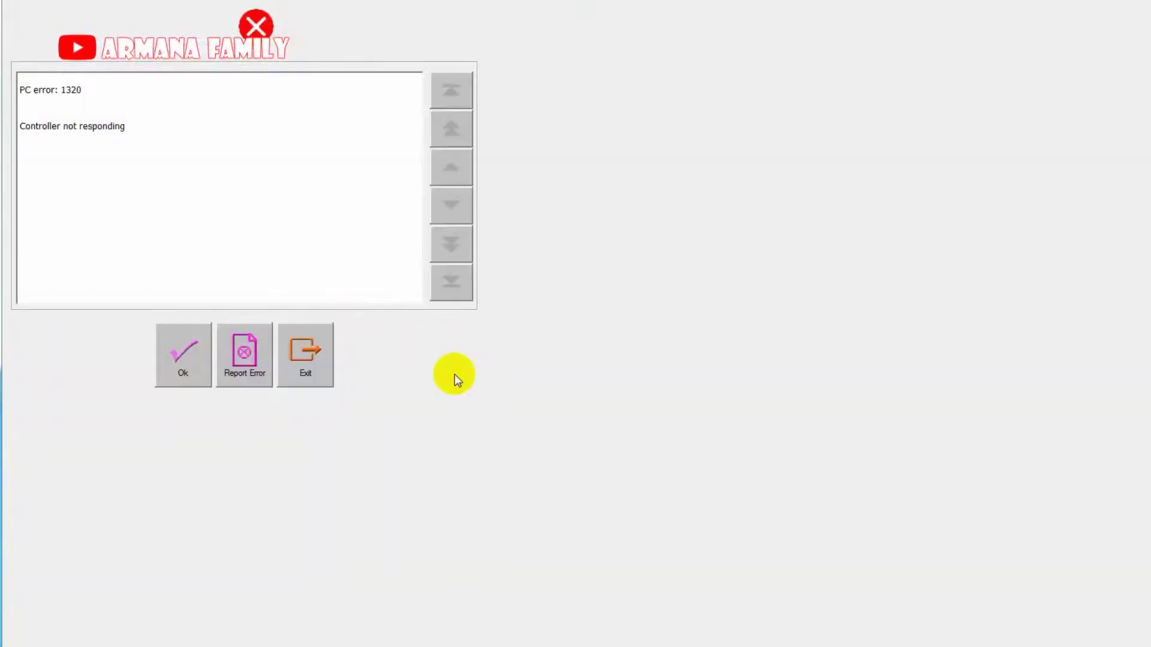
pyautogui.click(295, 363)
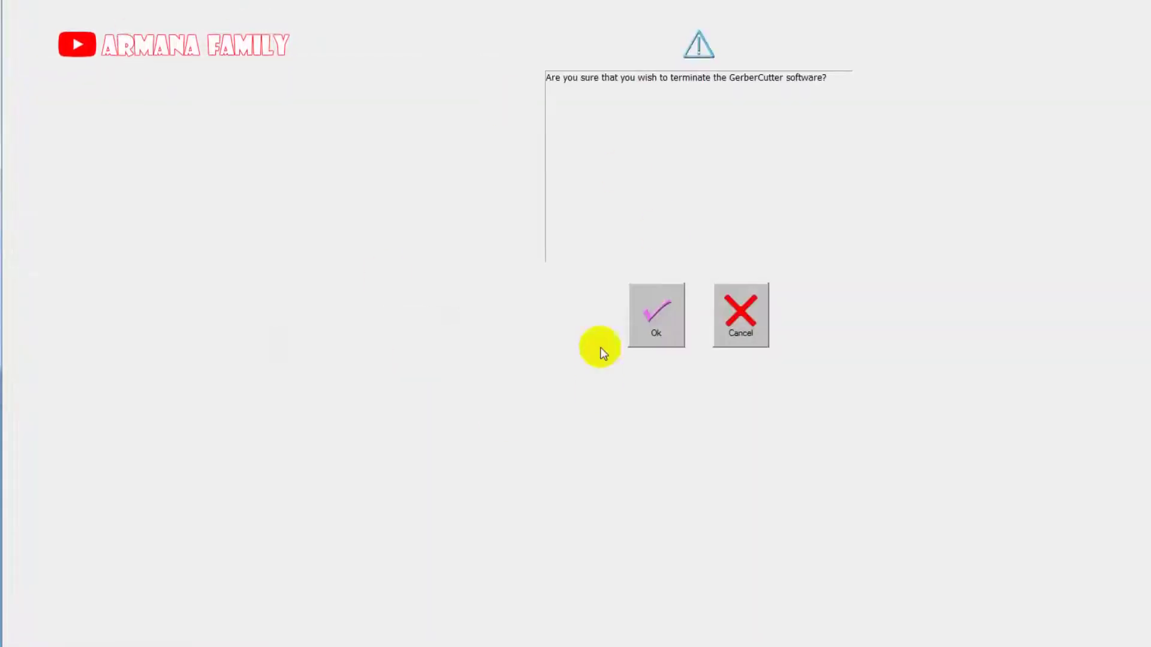
pyautogui.click(658, 314)
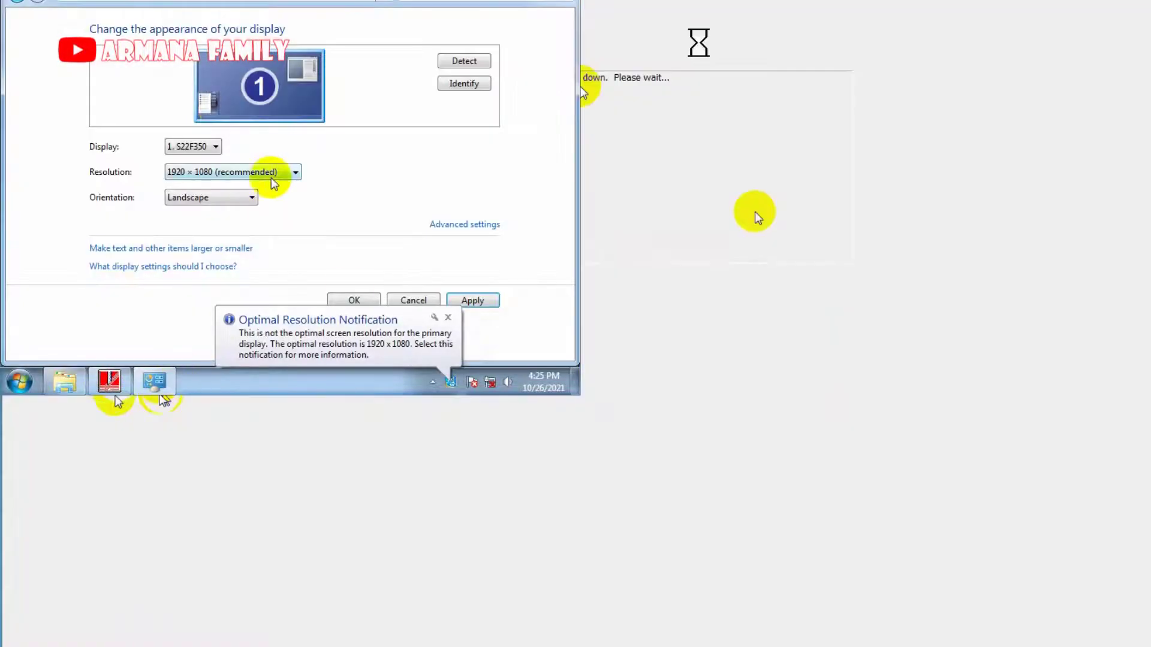
pyautogui.click(293, 157)
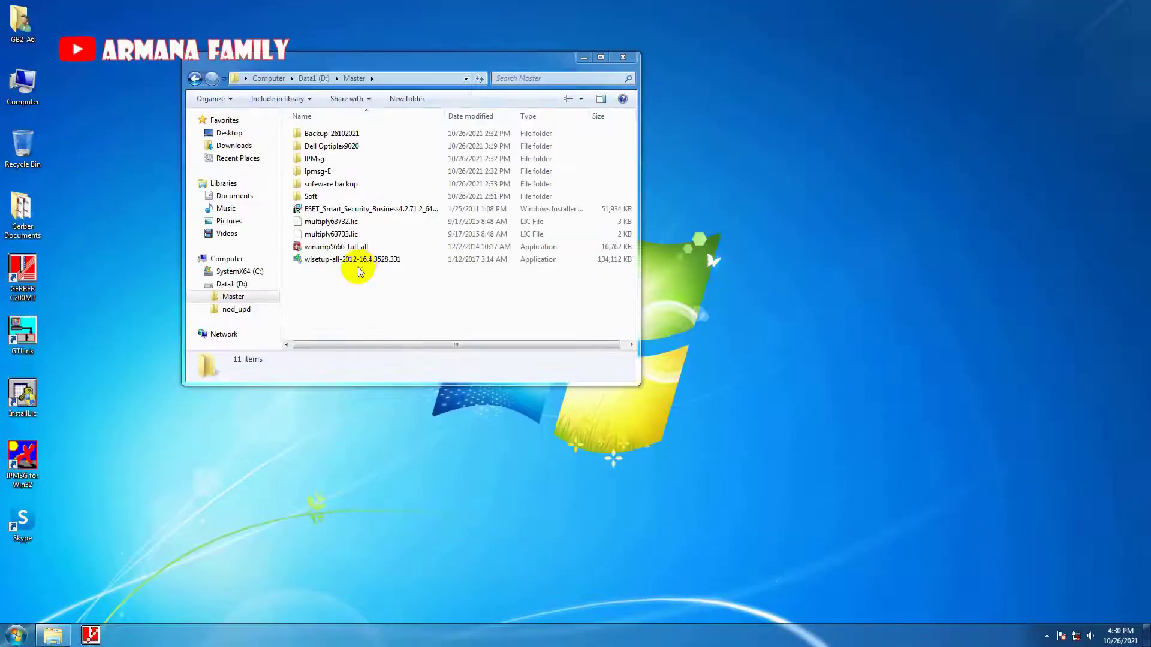
# Launch the ESET installer, accept the licence, and choose to set update parameters later.
pyautogui.doubleClick(372, 210)
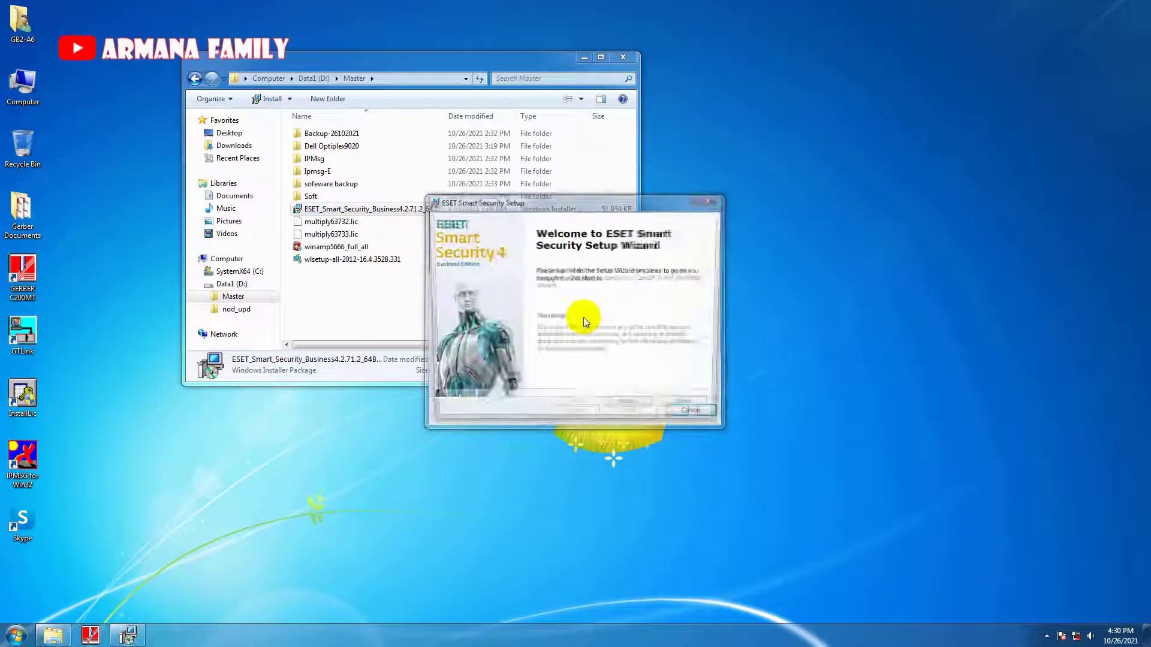
pyautogui.click(632, 411)
pyautogui.click(576, 366)
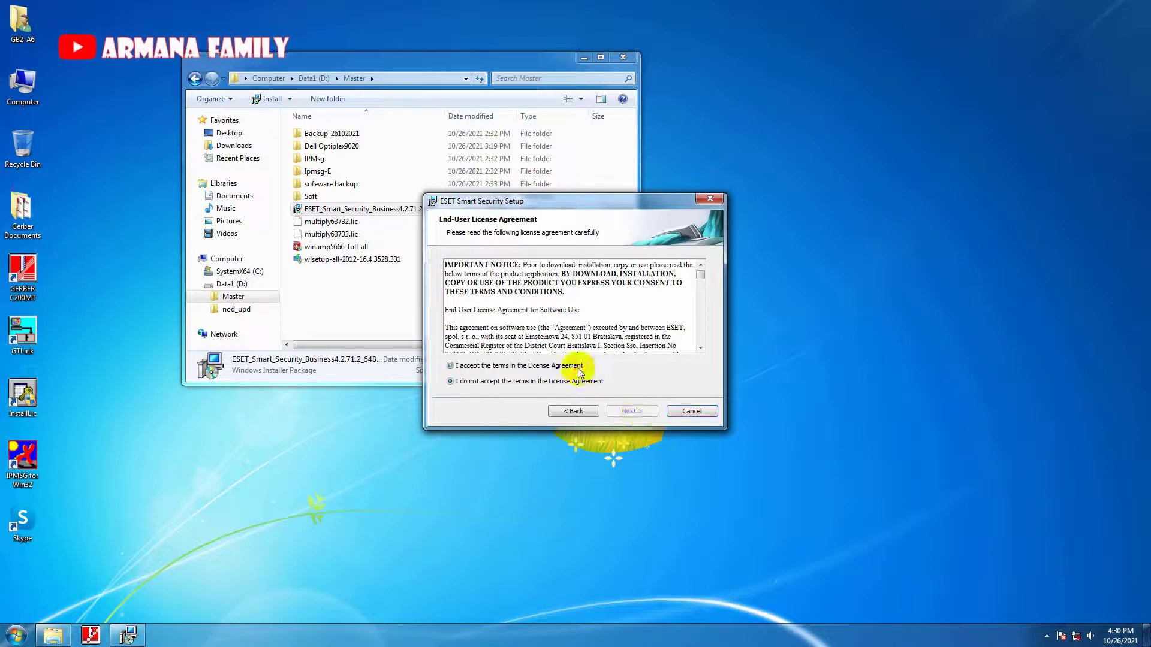
pyautogui.click(637, 412)
pyautogui.click(642, 411)
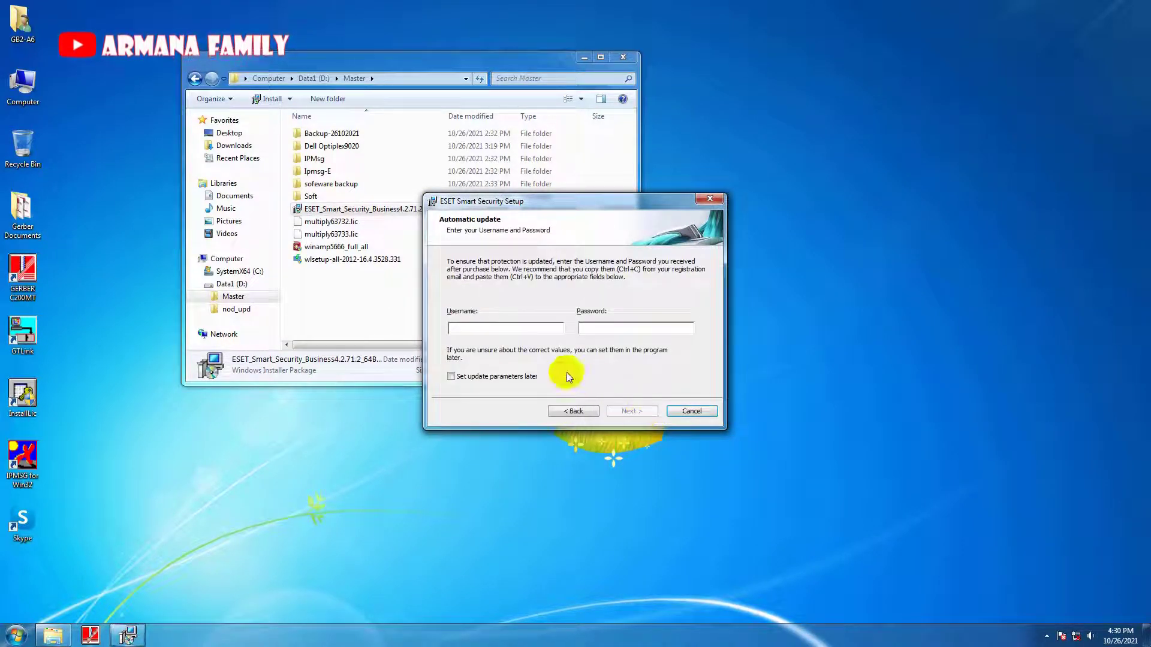
pyautogui.click(514, 376)
# Keep ThreatSense.Net enabled, enable potentially unwanted application detection, and start the installation.
pyautogui.click(623, 412)
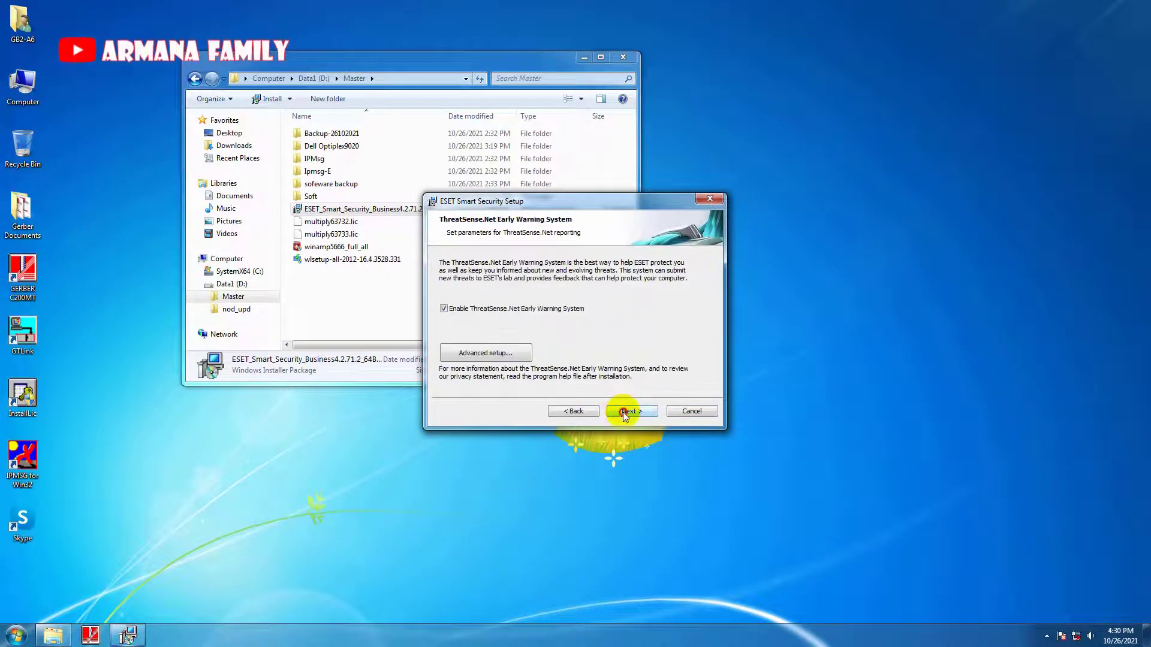
pyautogui.click(624, 412)
pyautogui.click(566, 308)
pyautogui.click(560, 328)
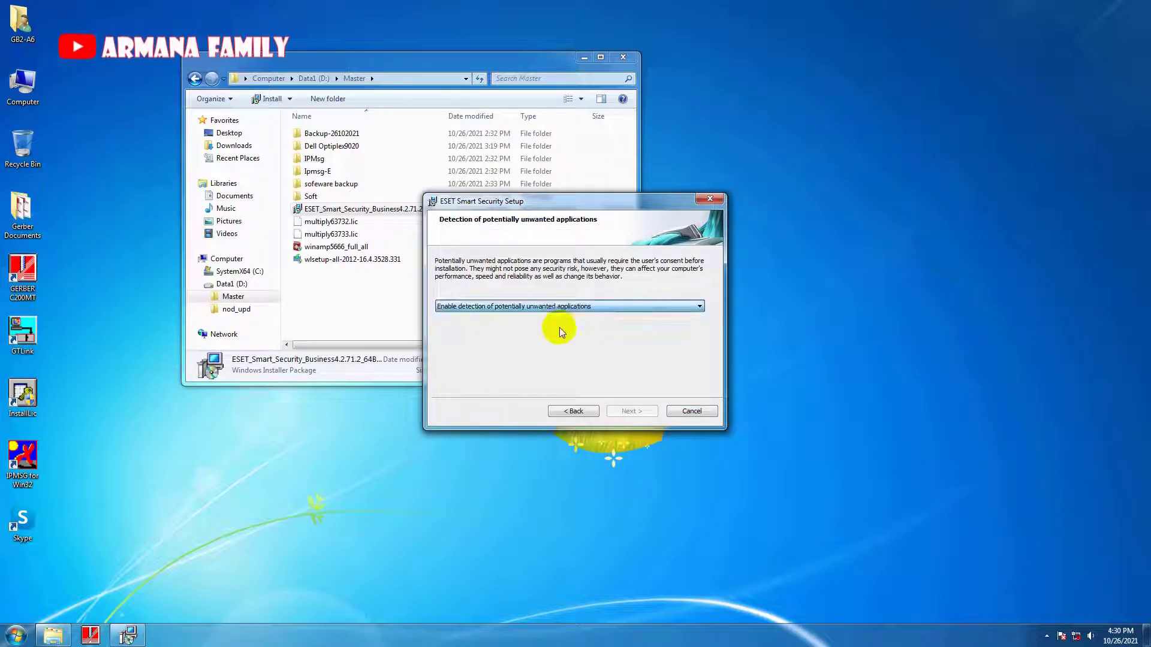
pyautogui.click(623, 411)
pyautogui.click(622, 412)
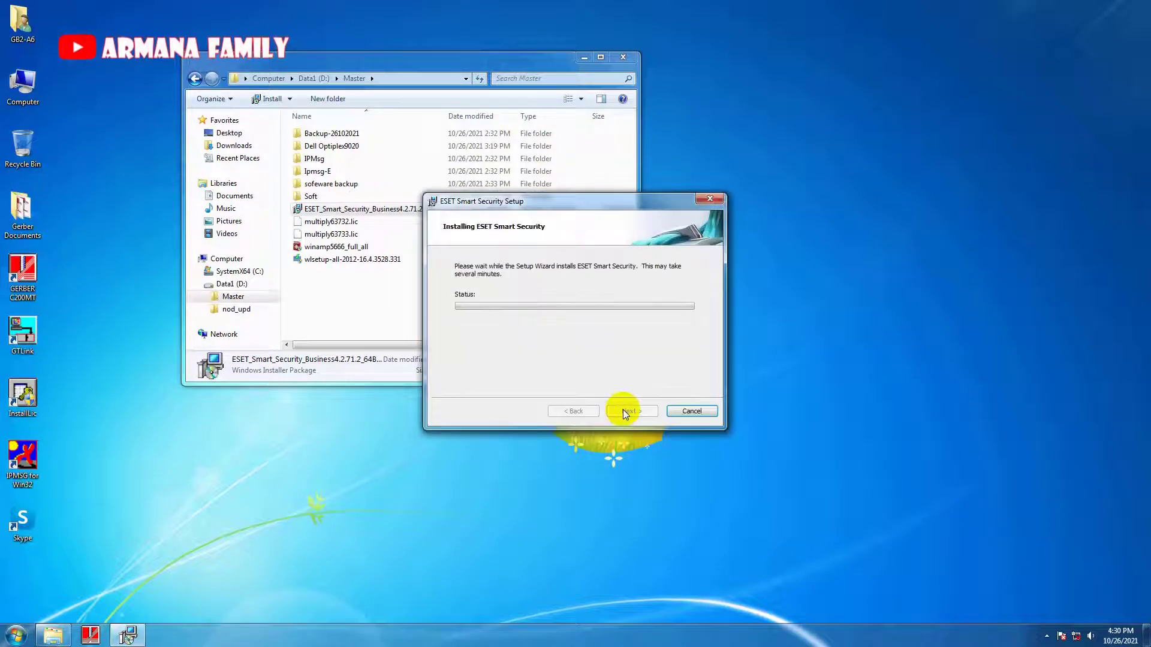
pyautogui.moveTo(531, 202); pyautogui.dragTo(723, 192)
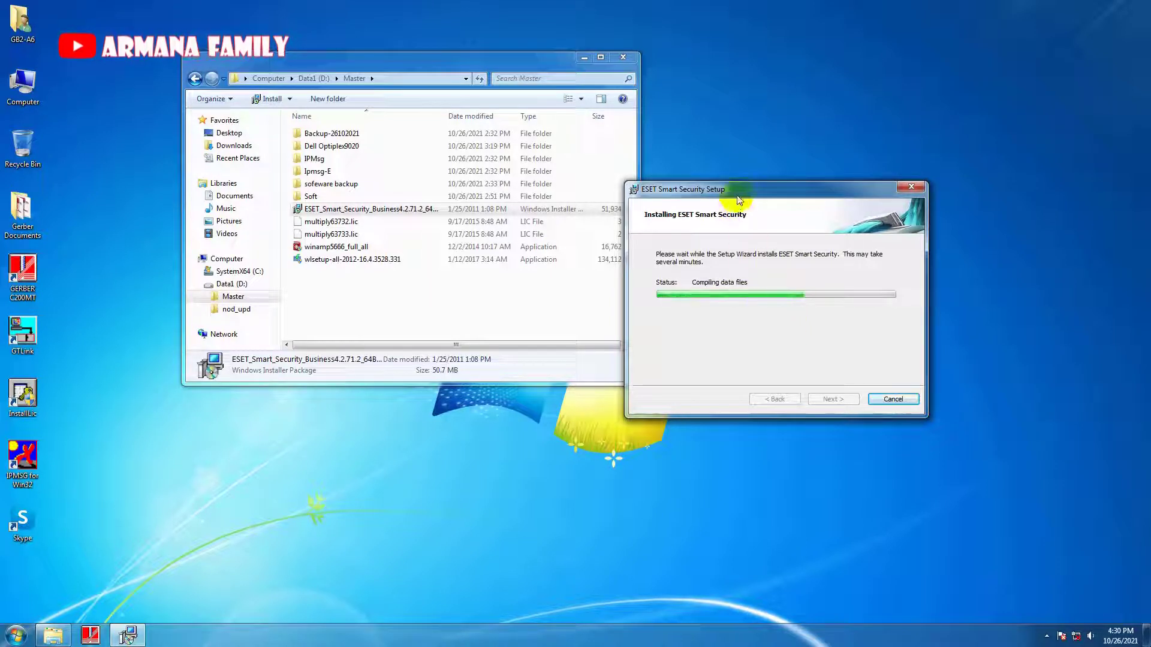
# Wait for the ESET installation to complete, then close the setup wizard with Finish.
pyautogui.moveTo(738, 198); pyautogui.dragTo(768, 125)
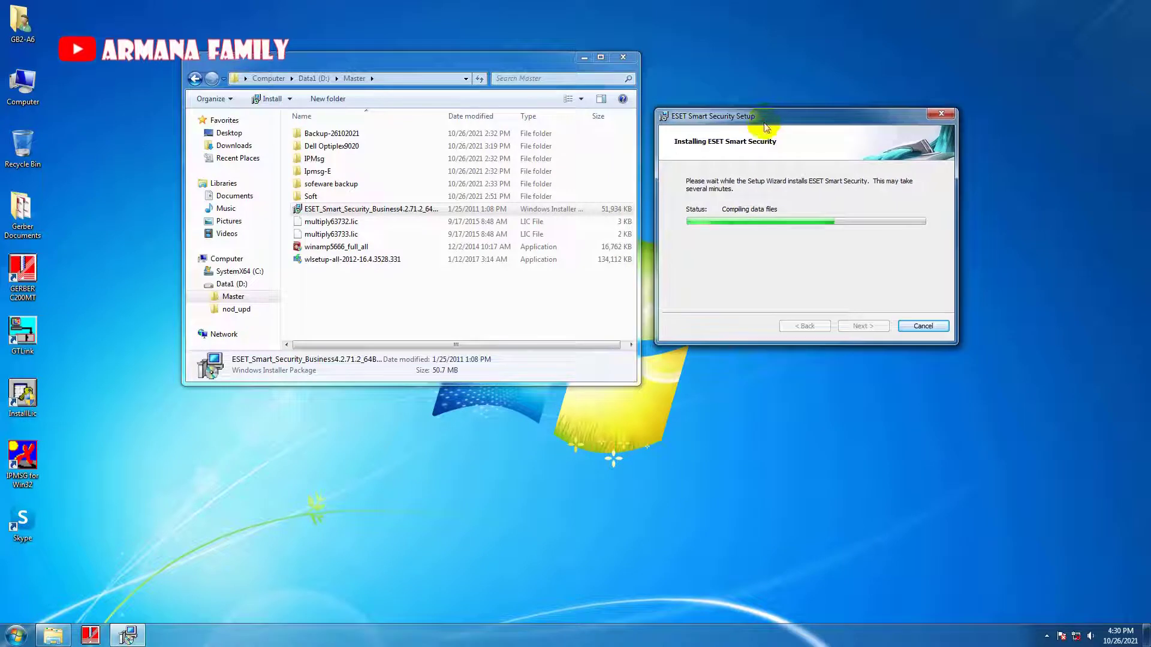
pyautogui.click(17, 635)
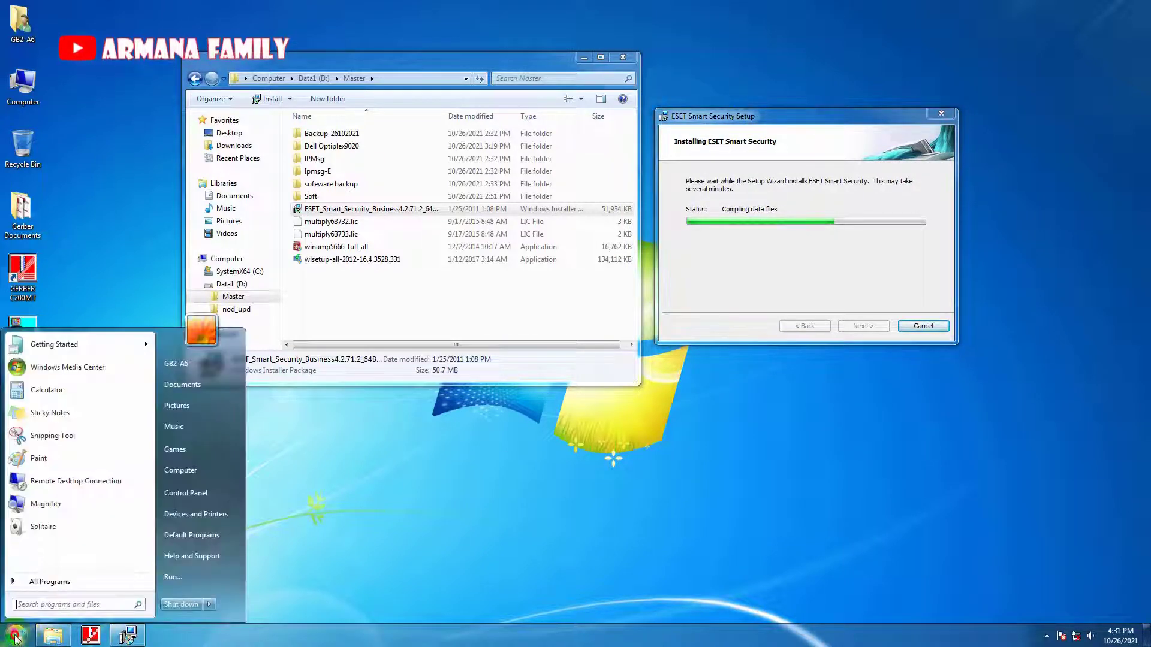
pyautogui.click(343, 444)
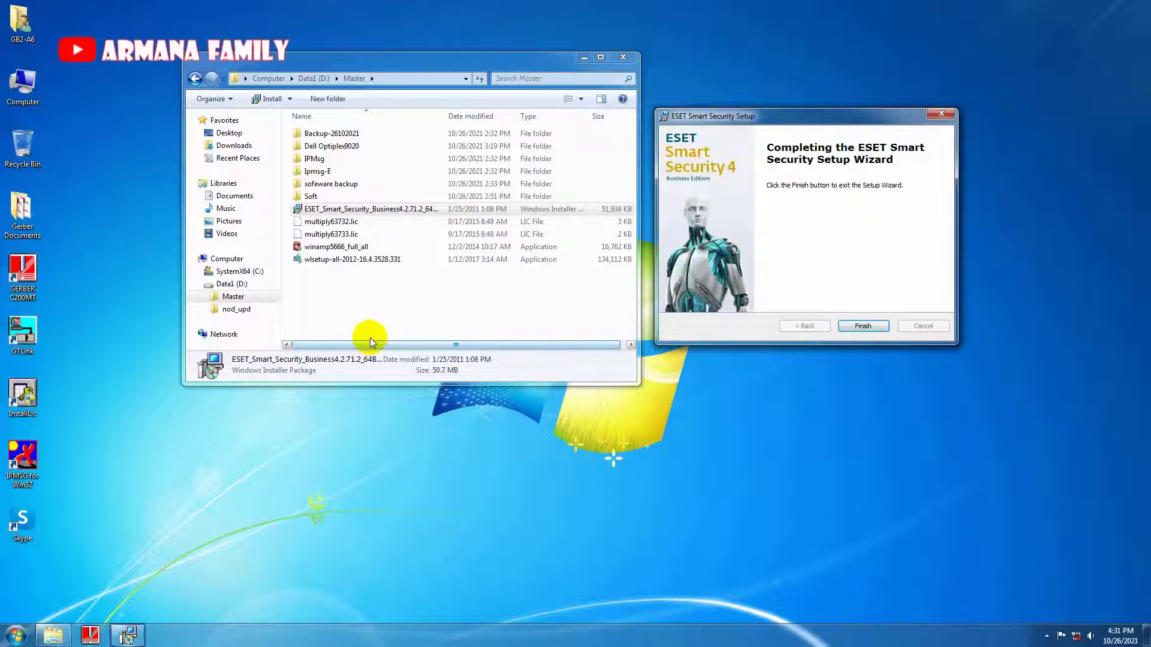
pyautogui.click(871, 325)
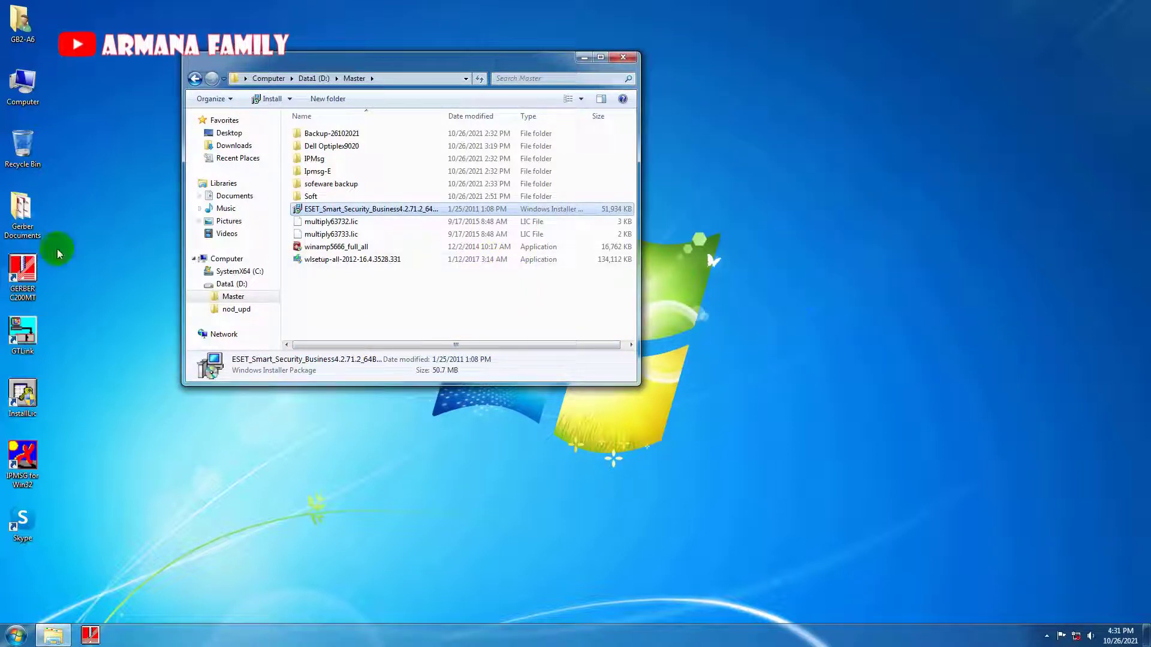
# Change the ESET GUI icon's notification-area behaviour and confirm both taskbar settings dialogs.
pyautogui.rightClick(737, 638)
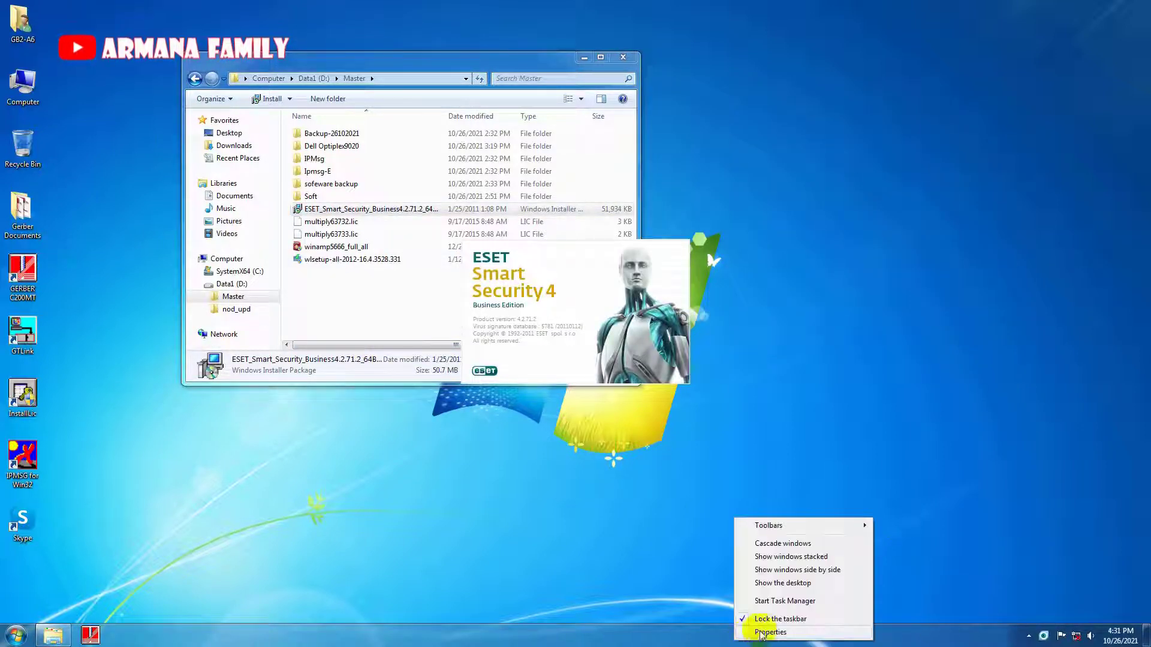
pyautogui.click(764, 633)
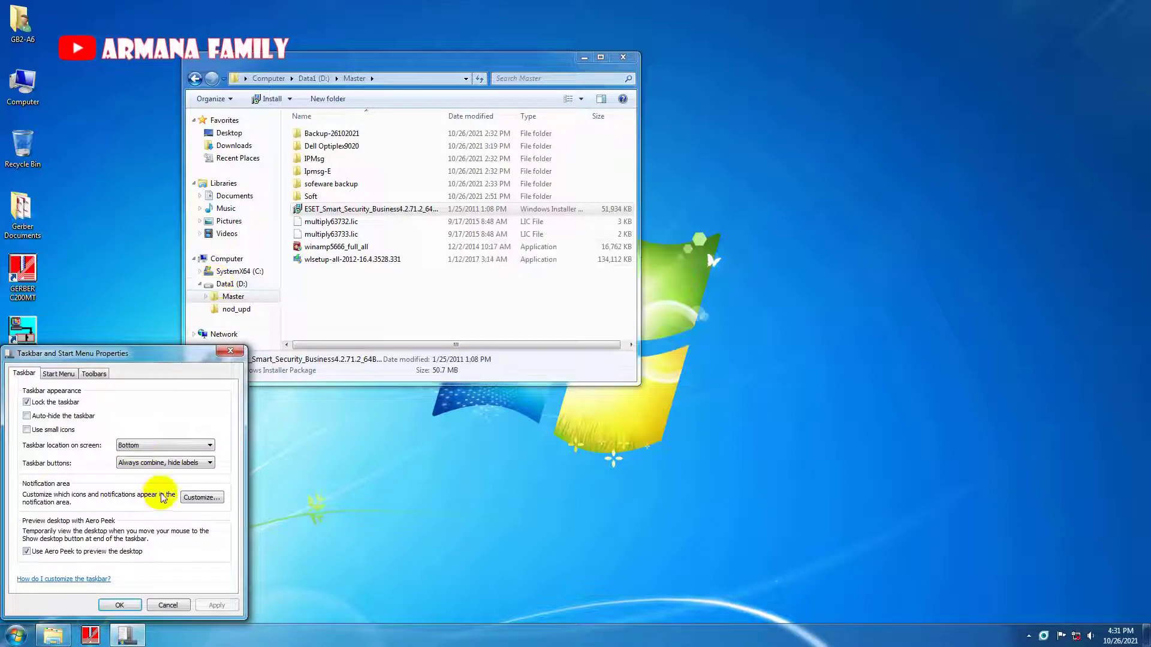
pyautogui.click(190, 498)
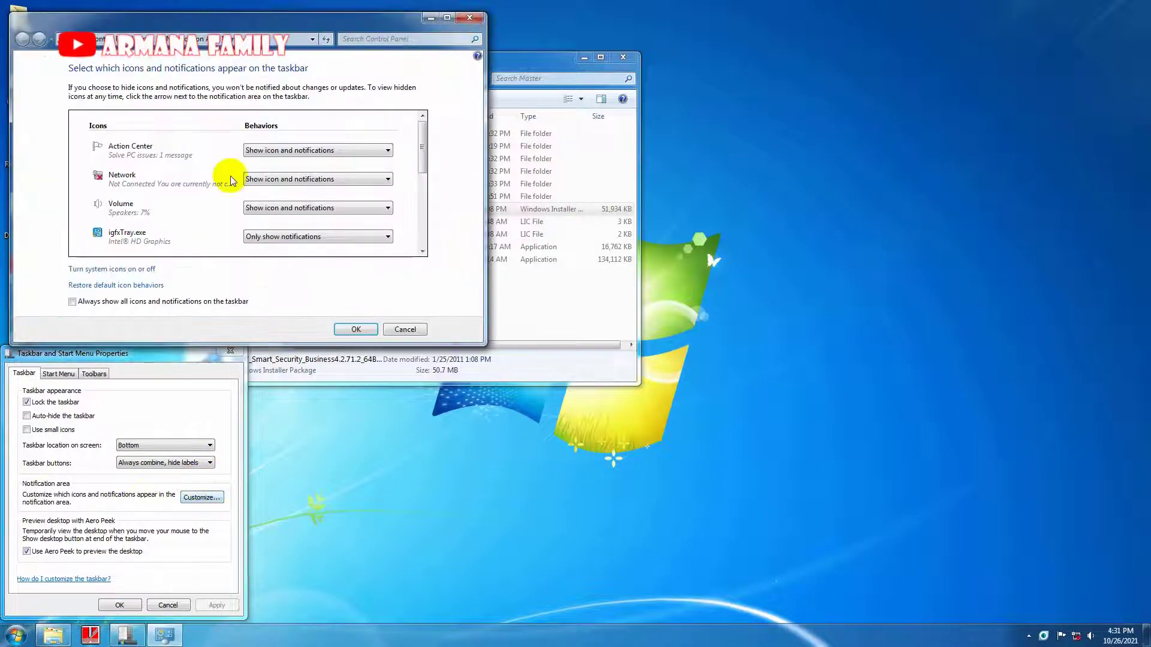
pyautogui.moveTo(422, 171); pyautogui.dragTo(425, 228)
pyautogui.click(360, 165)
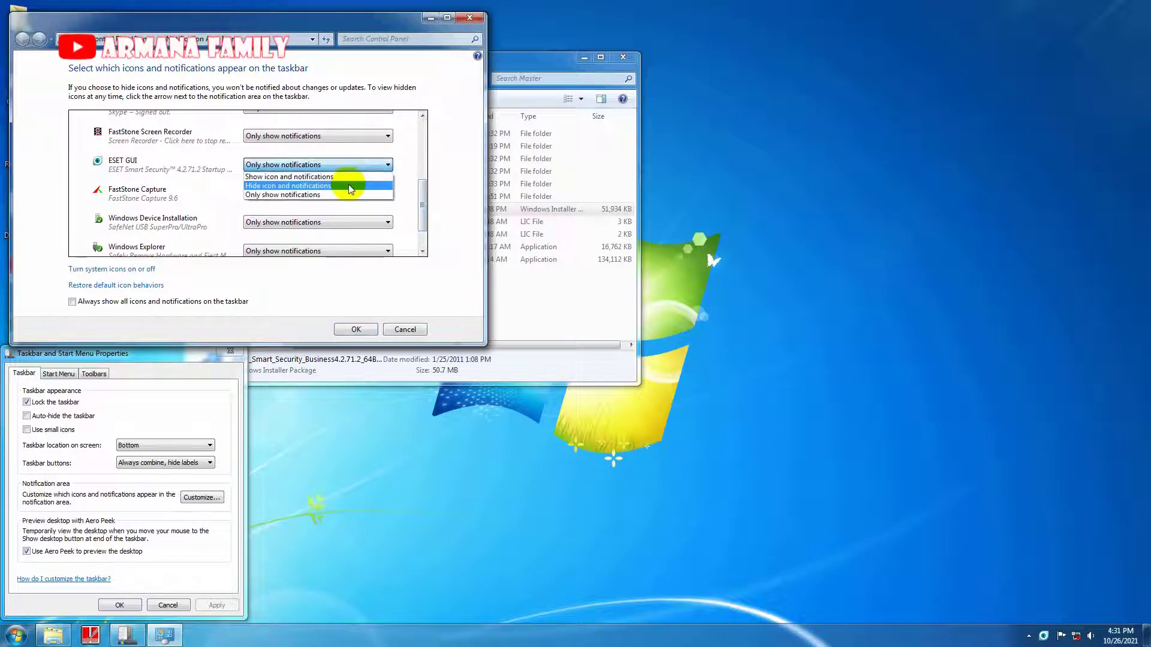
pyautogui.click(349, 186)
pyautogui.click(348, 330)
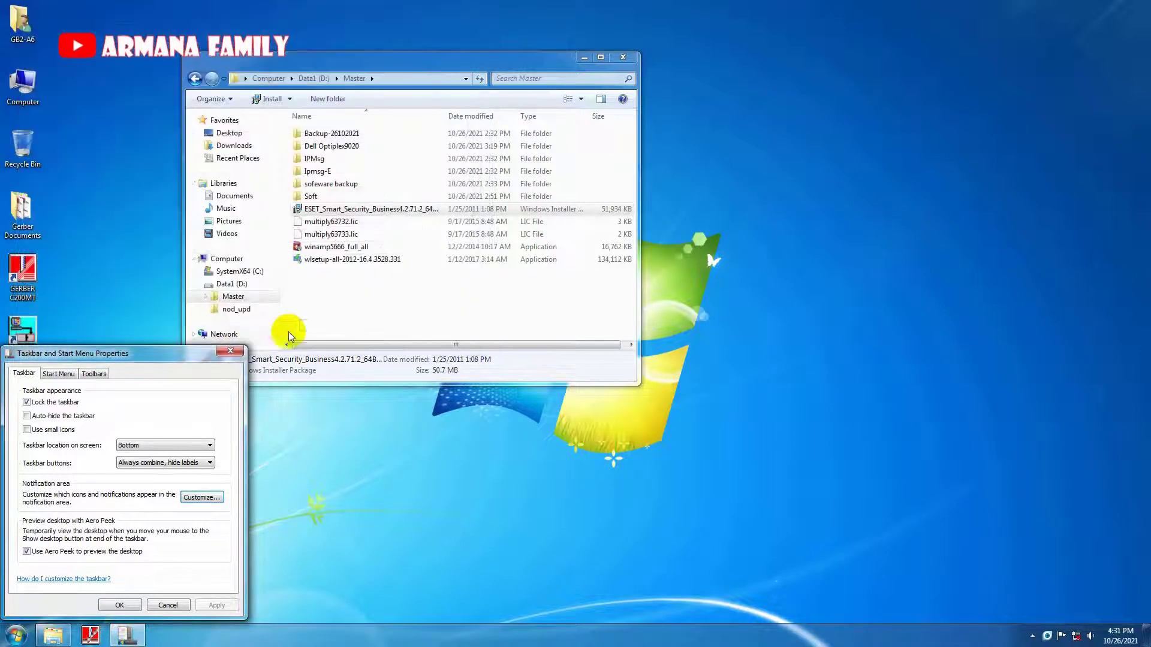
pyautogui.click(120, 606)
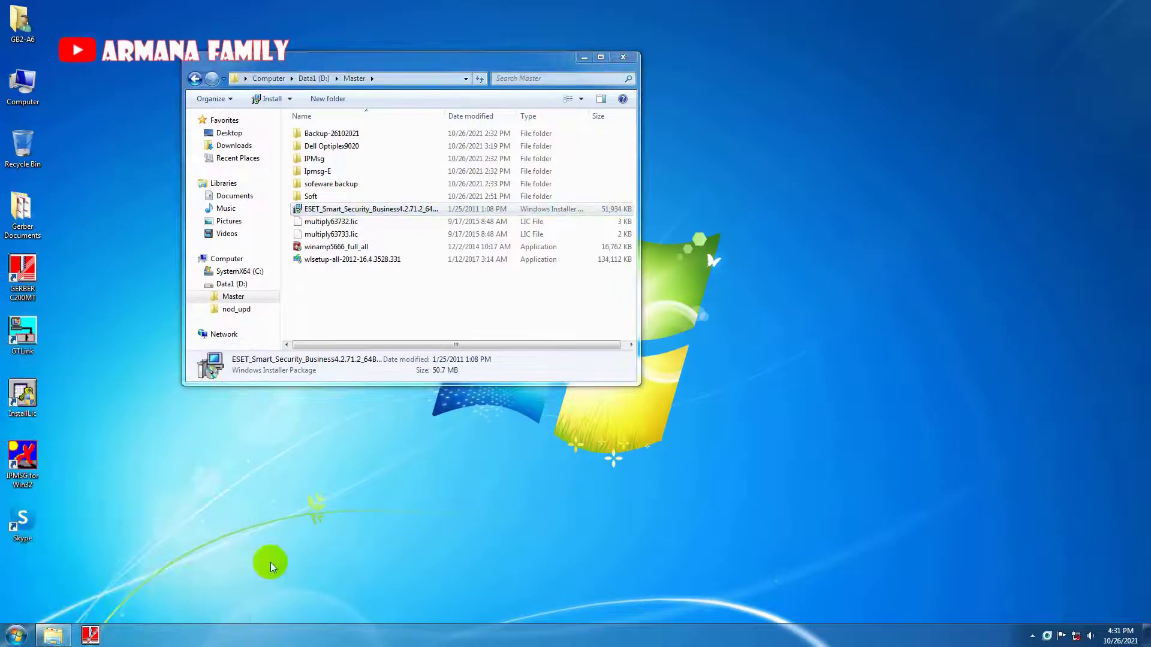
# Open ESET Smart Security from the tray and switch it to Advanced mode.
pyautogui.rightClick(1045, 634)
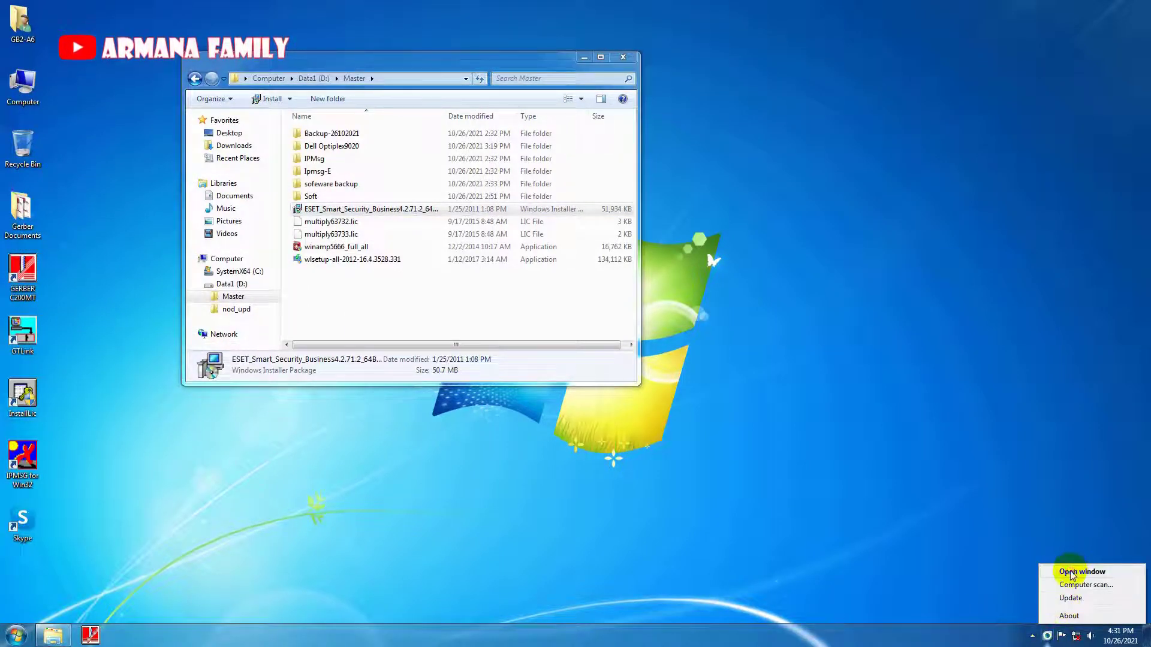
pyautogui.click(1073, 573)
pyautogui.click(387, 293)
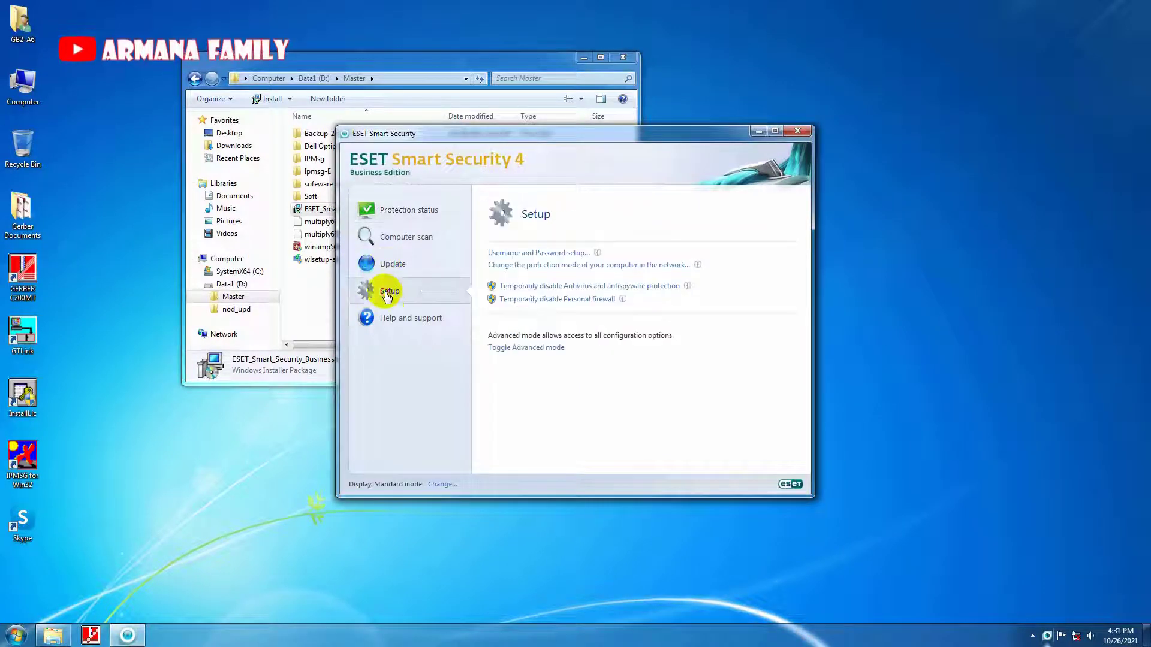
pyautogui.click(519, 347)
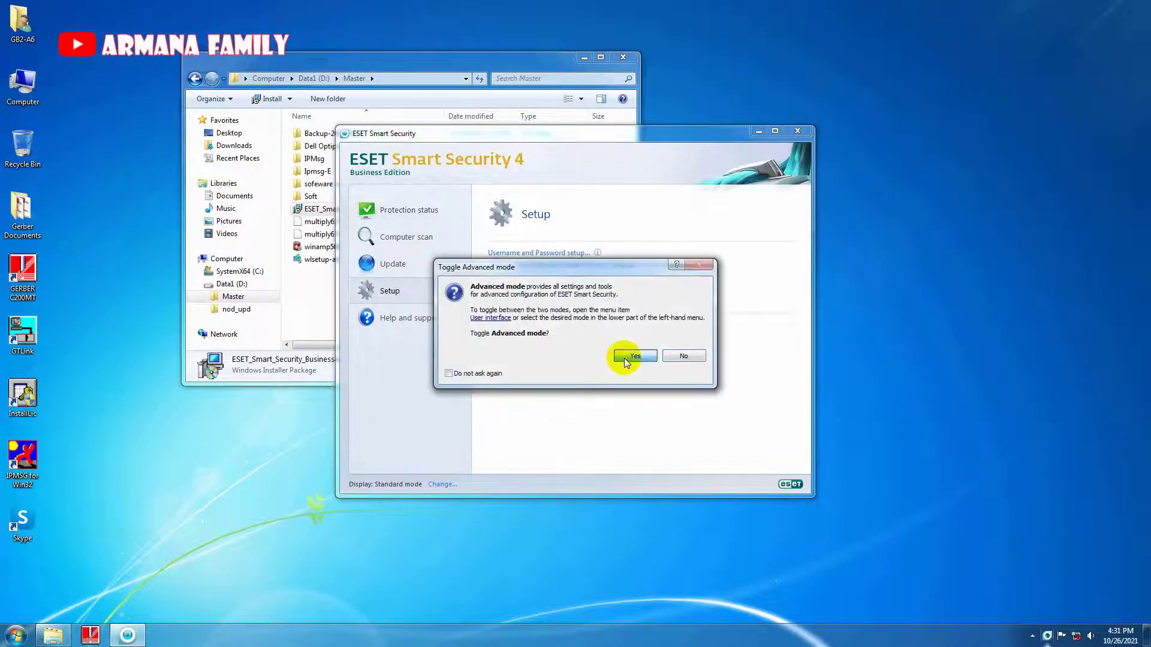
pyautogui.click(635, 357)
# Set a settings password under User interface > Access setup in Advanced setup.
pyautogui.click(733, 151)
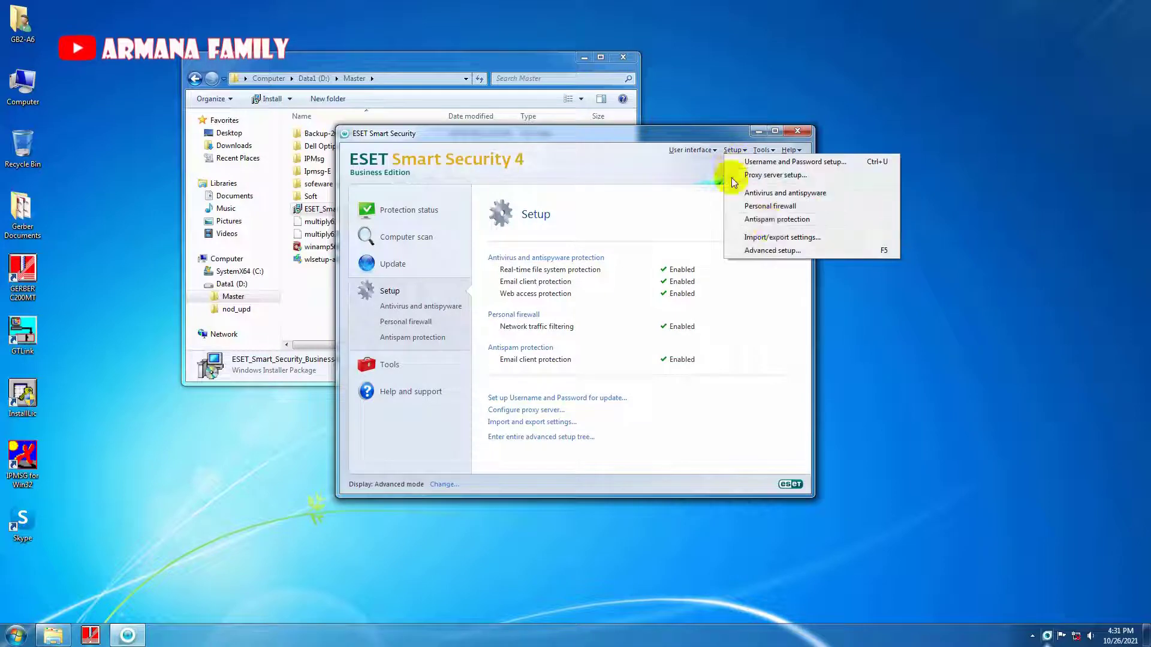
pyautogui.click(774, 249)
pyautogui.scroll(-6, 384, 402)
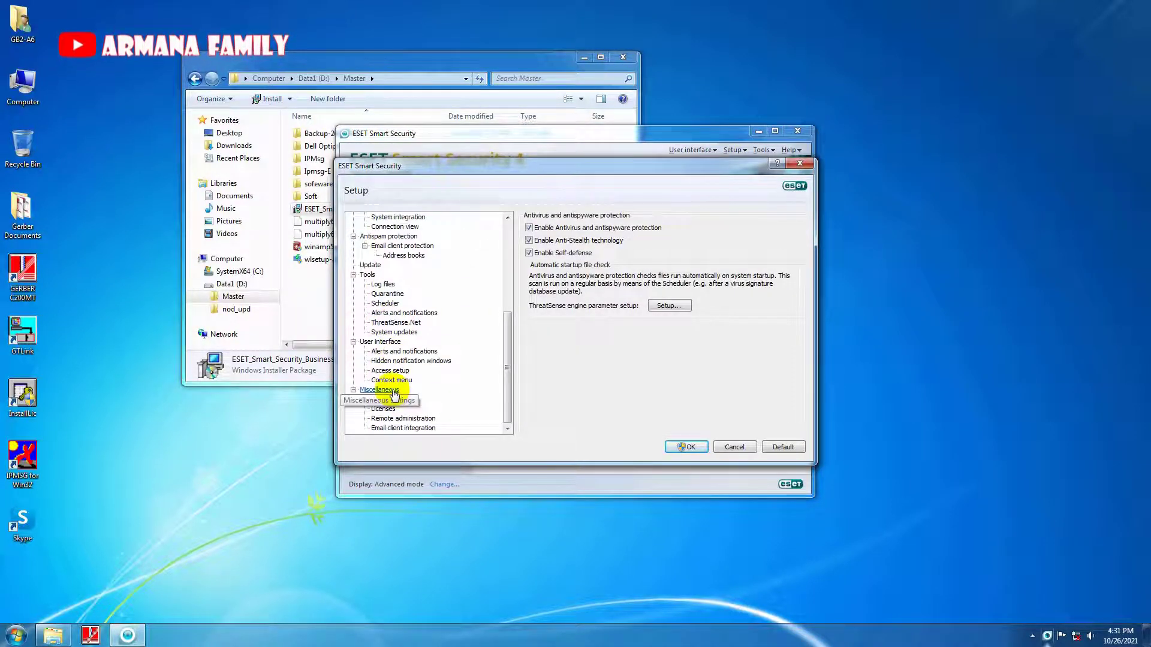
pyautogui.click(390, 370)
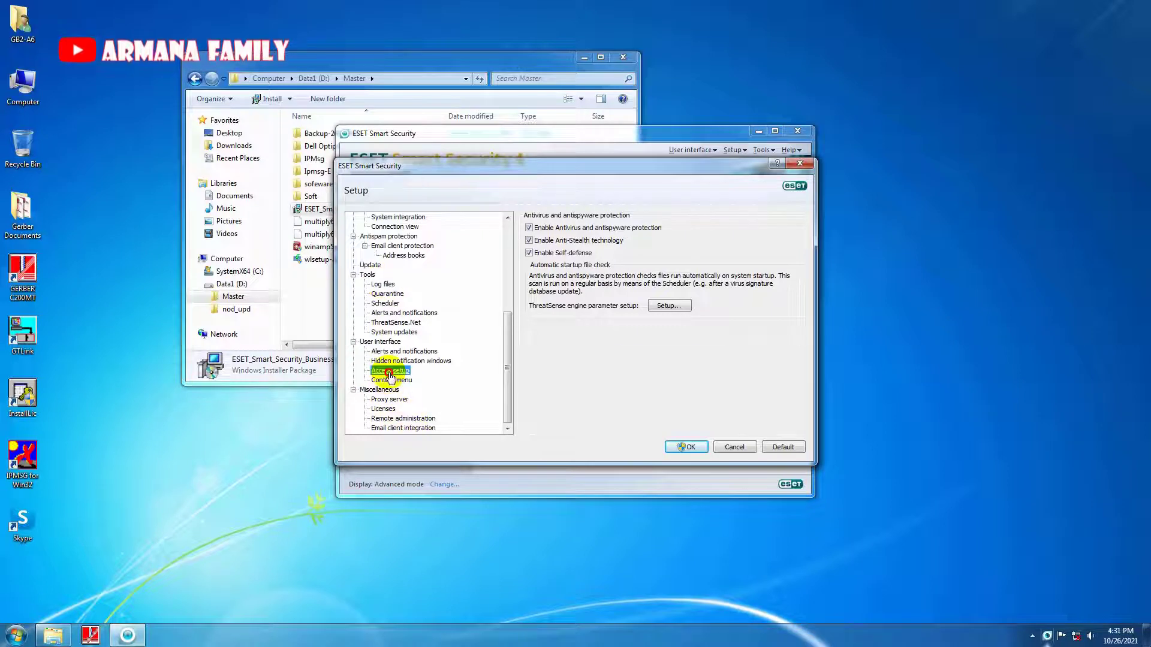
pyautogui.click(562, 287)
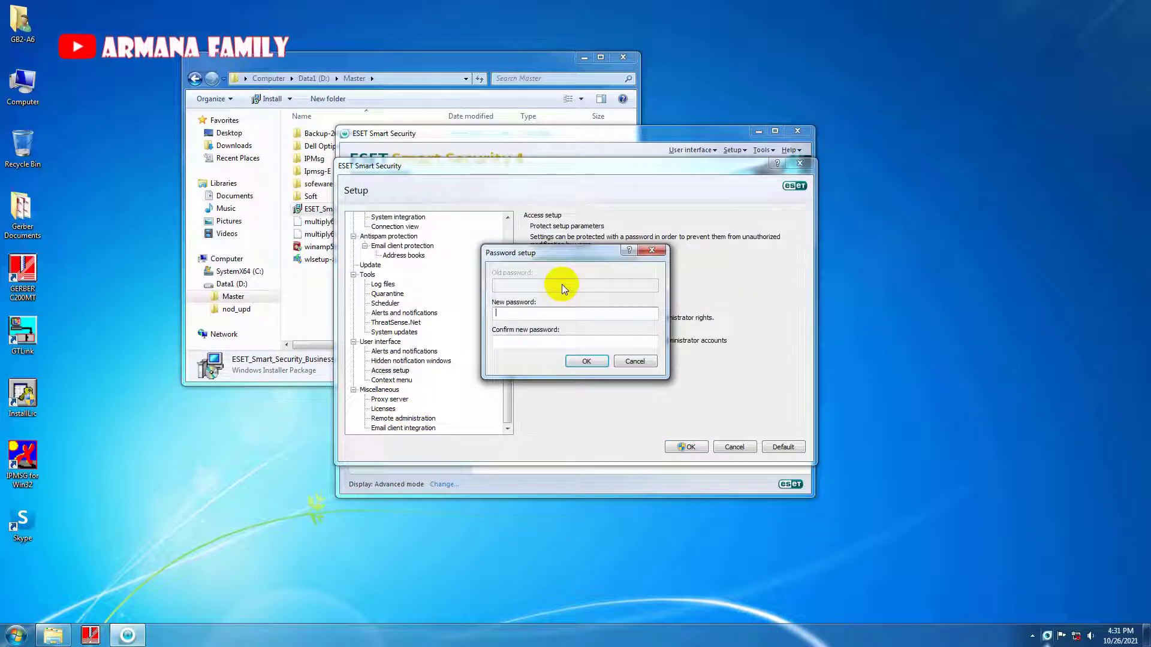
pyautogui.write('*****')
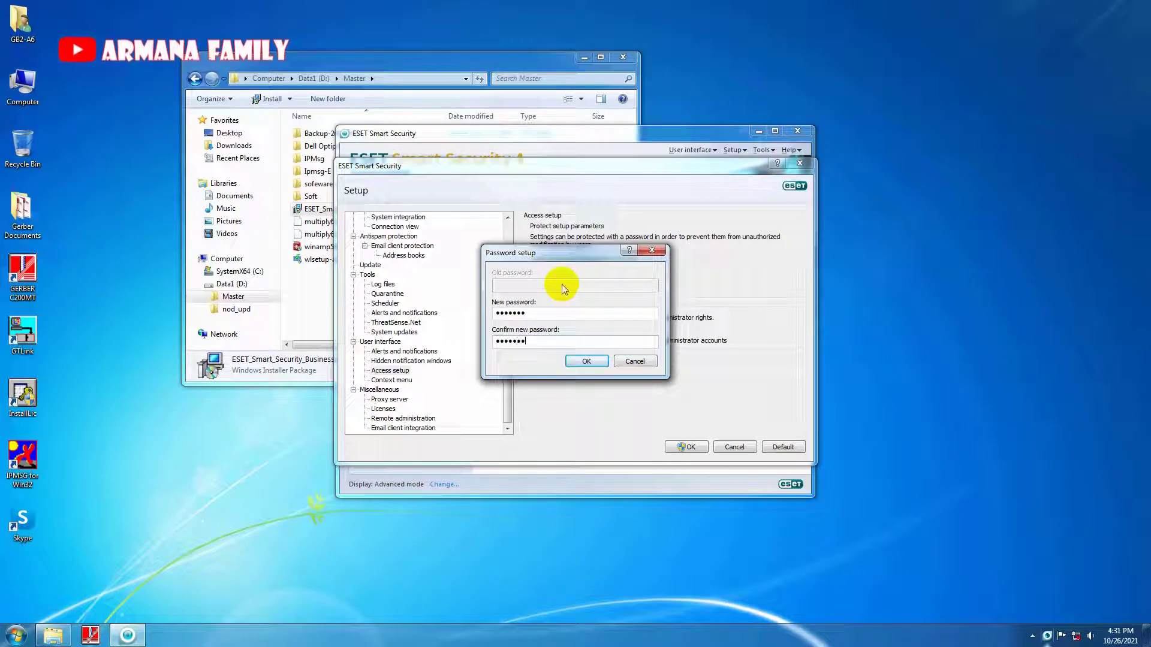
pyautogui.click(586, 361)
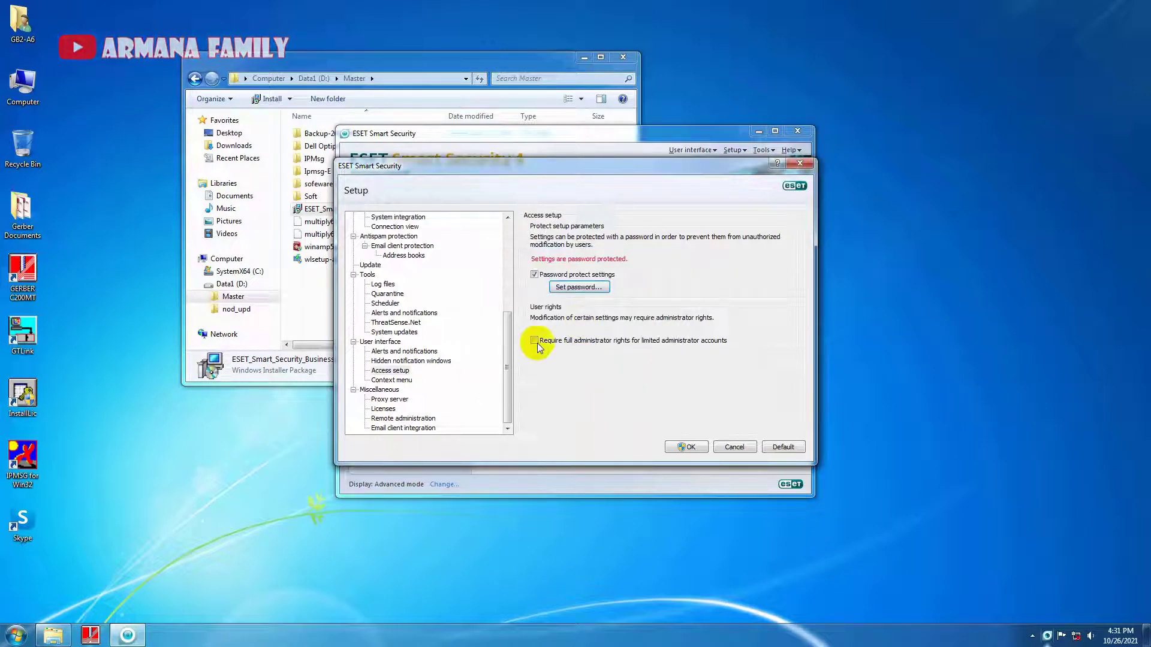
pyautogui.moveTo(507, 330); pyautogui.dragTo(508, 266)
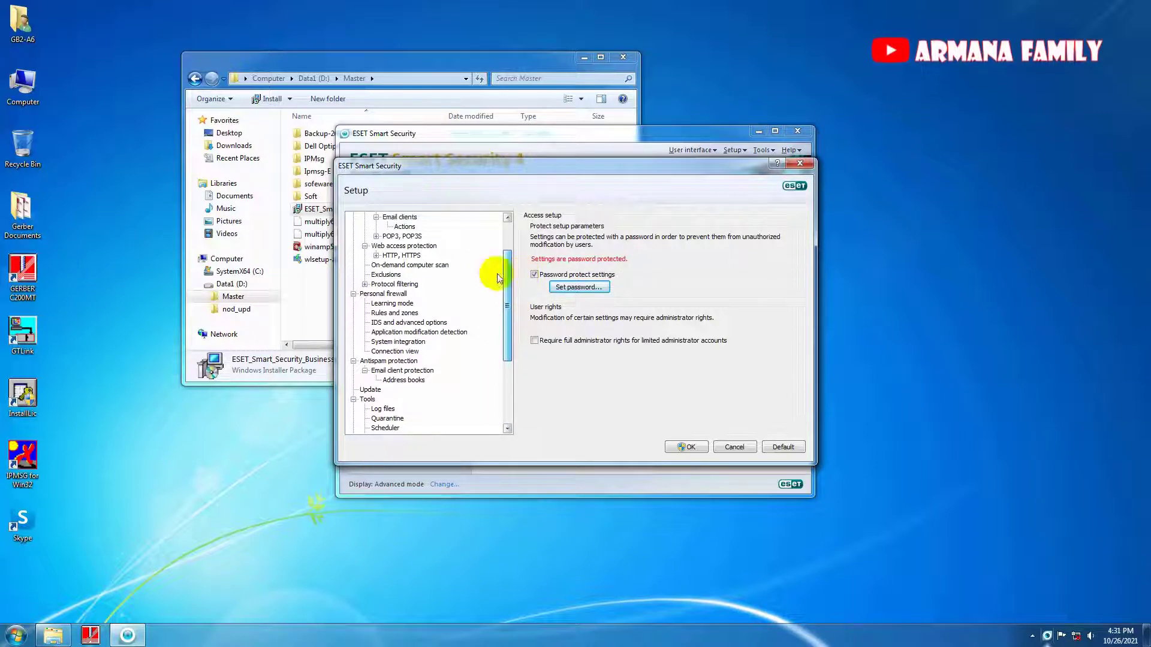
# Add D:\Master and C:\Bin to the scan exclusions.
pyautogui.click(388, 276)
pyautogui.click(563, 422)
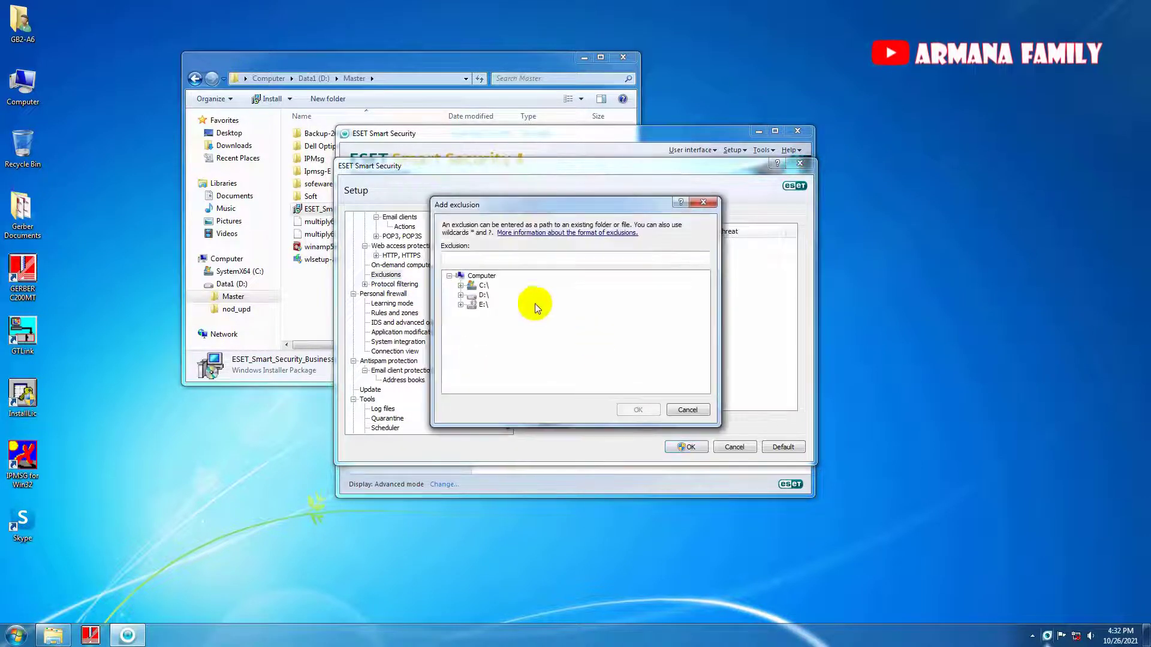
pyautogui.click(461, 295)
pyautogui.click(500, 314)
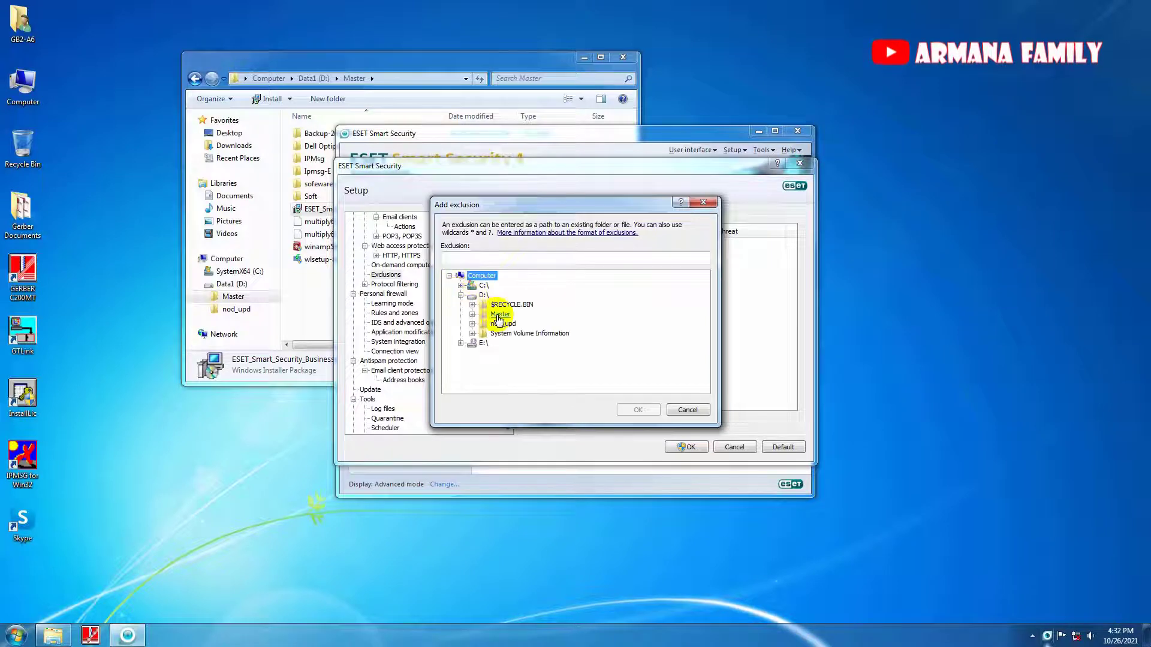
pyautogui.click(637, 411)
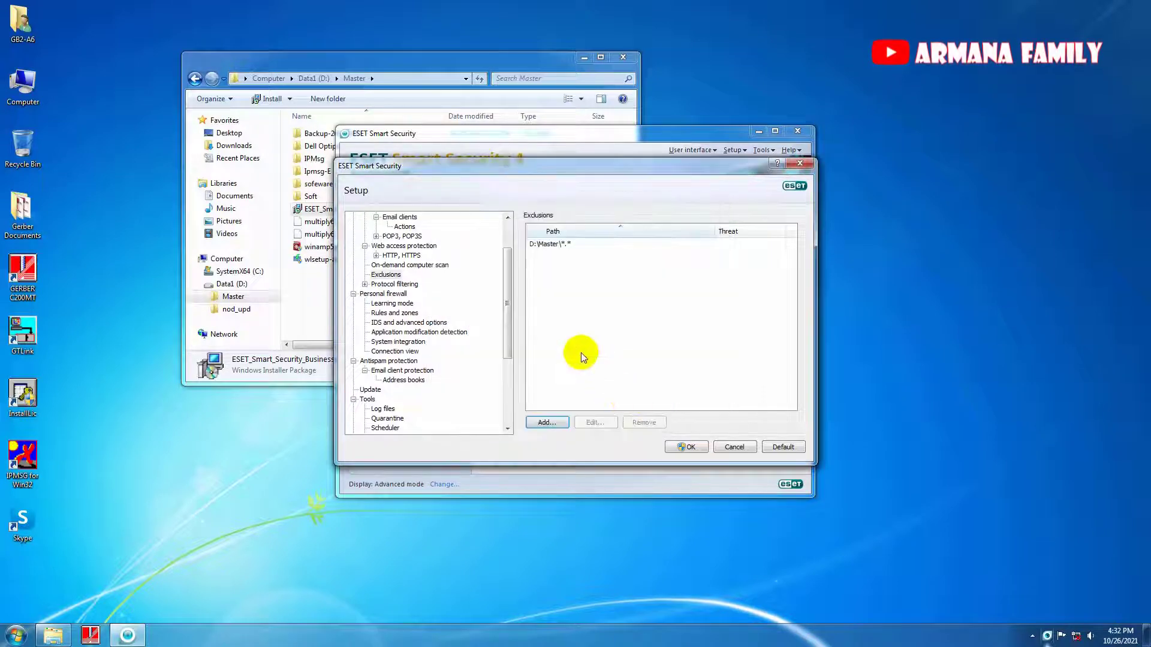
pyautogui.click(549, 422)
pyautogui.click(461, 285)
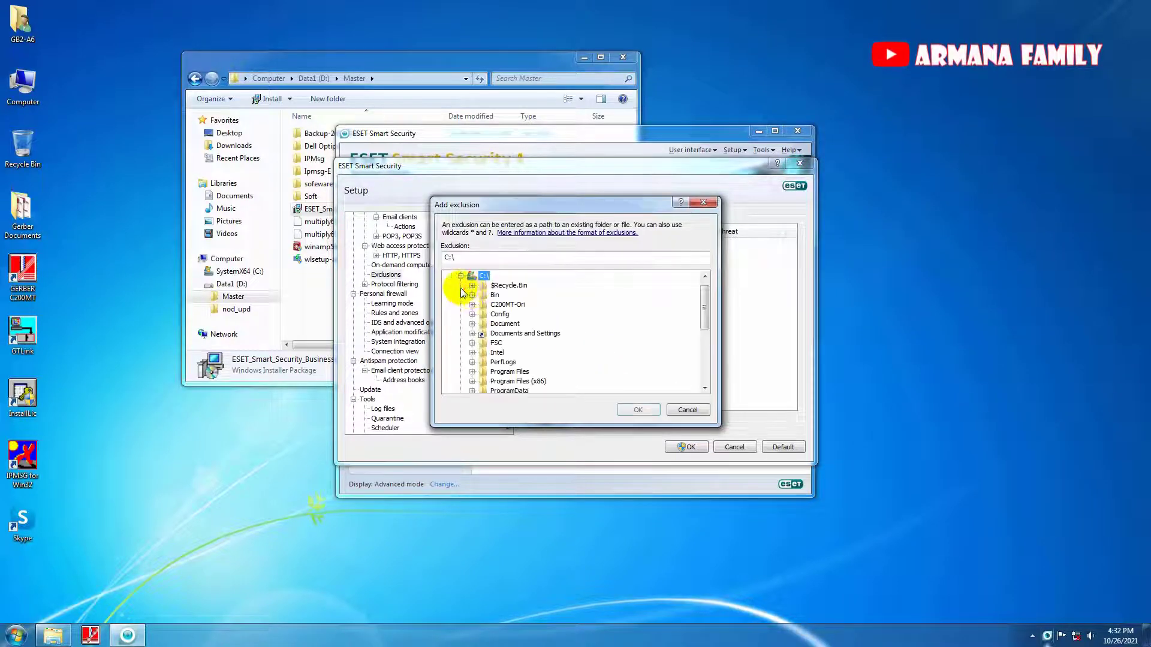
pyautogui.click(494, 295)
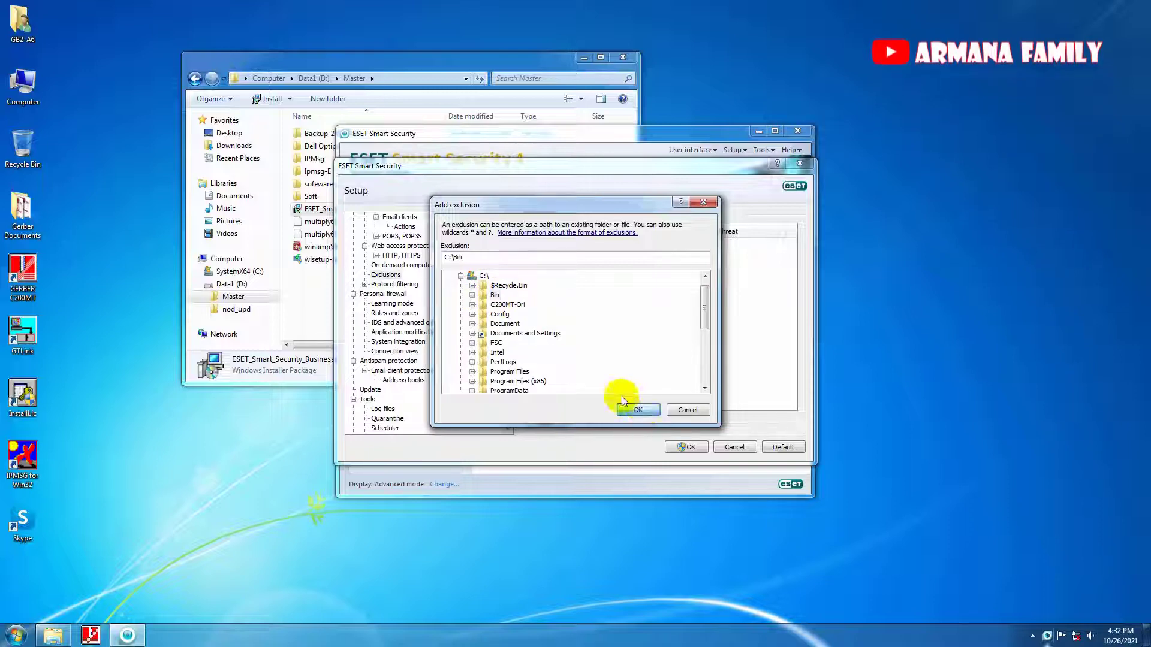
pyautogui.click(637, 410)
# Add C:\Sysfiles and C:\report to the scan exclusions.
pyautogui.click(565, 422)
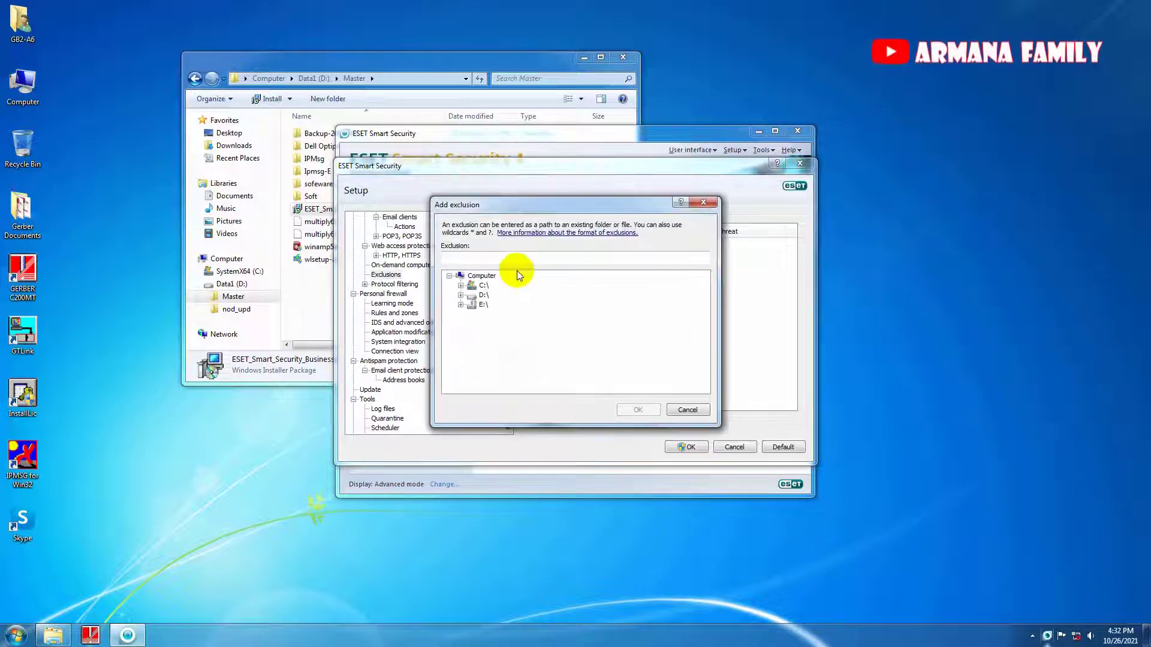
pyautogui.click(460, 285)
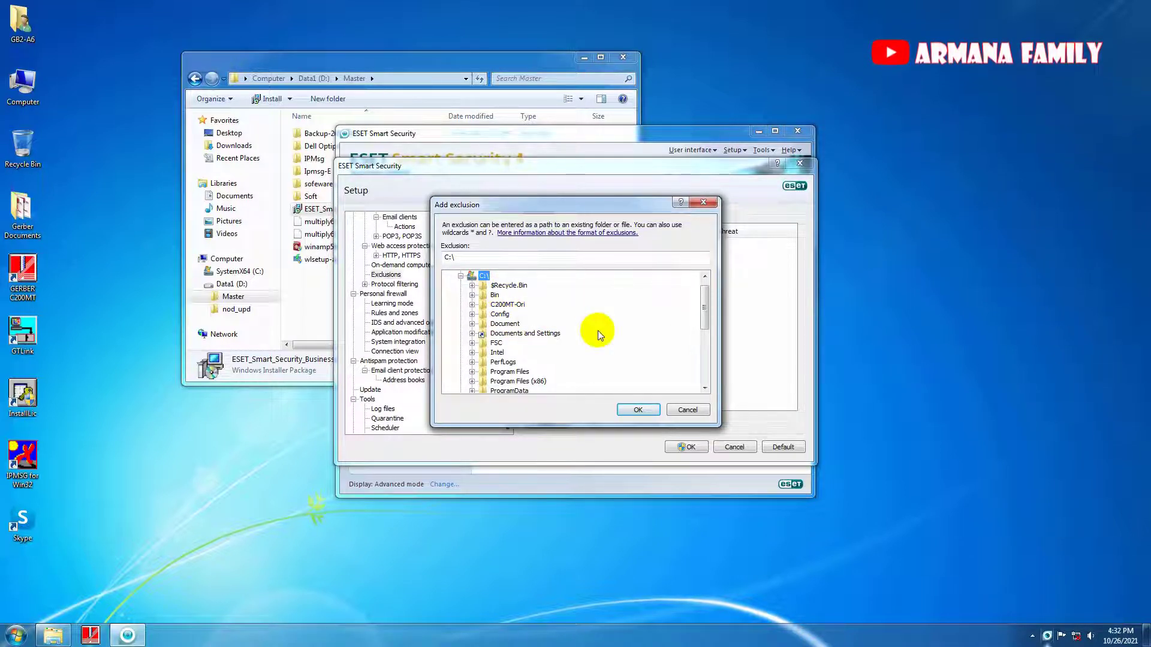
pyautogui.scroll(-1, 687, 334)
pyautogui.scroll(-1, 687, 330)
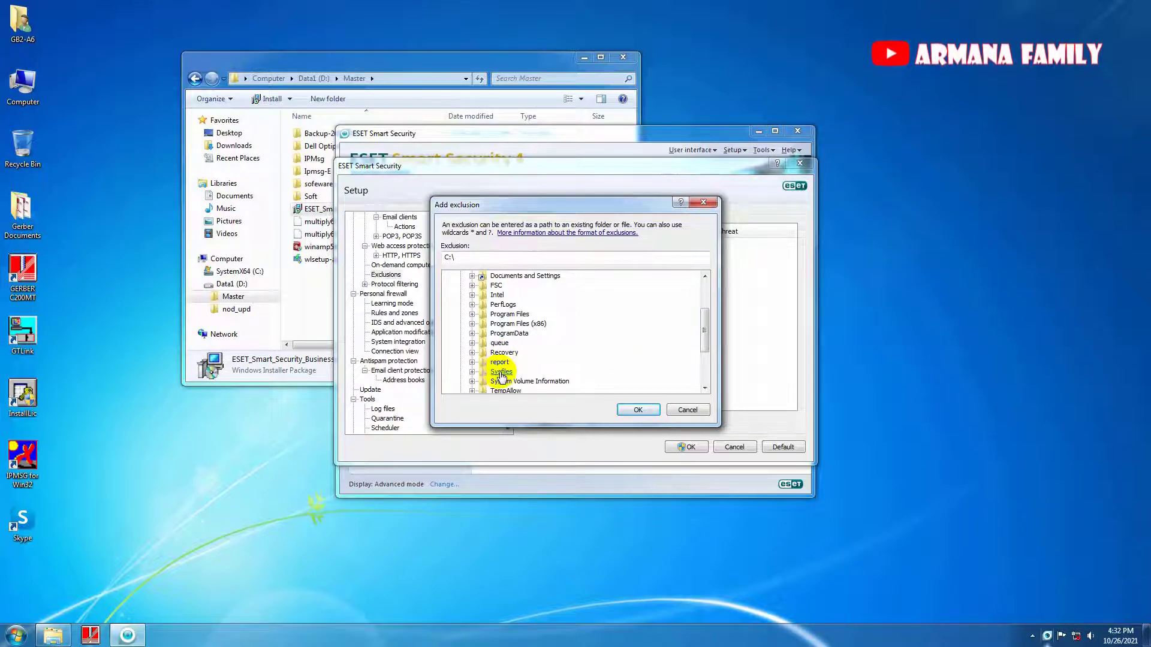
pyautogui.click(637, 410)
pyautogui.click(546, 422)
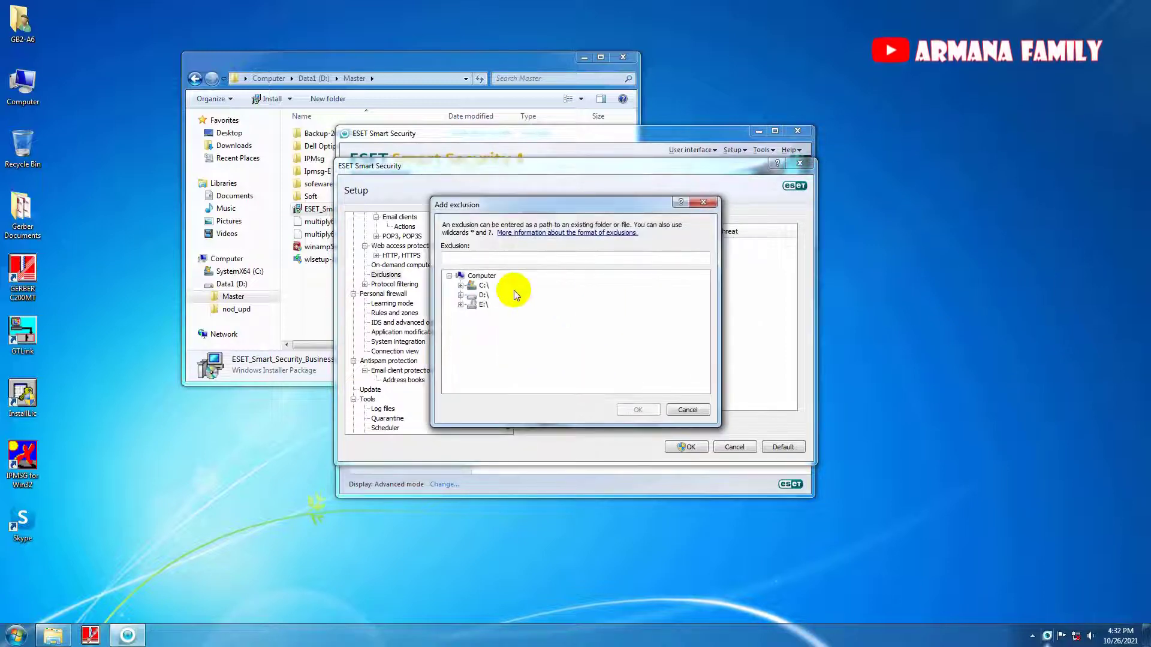
pyautogui.click(460, 286)
pyautogui.scroll(-3, 528, 365)
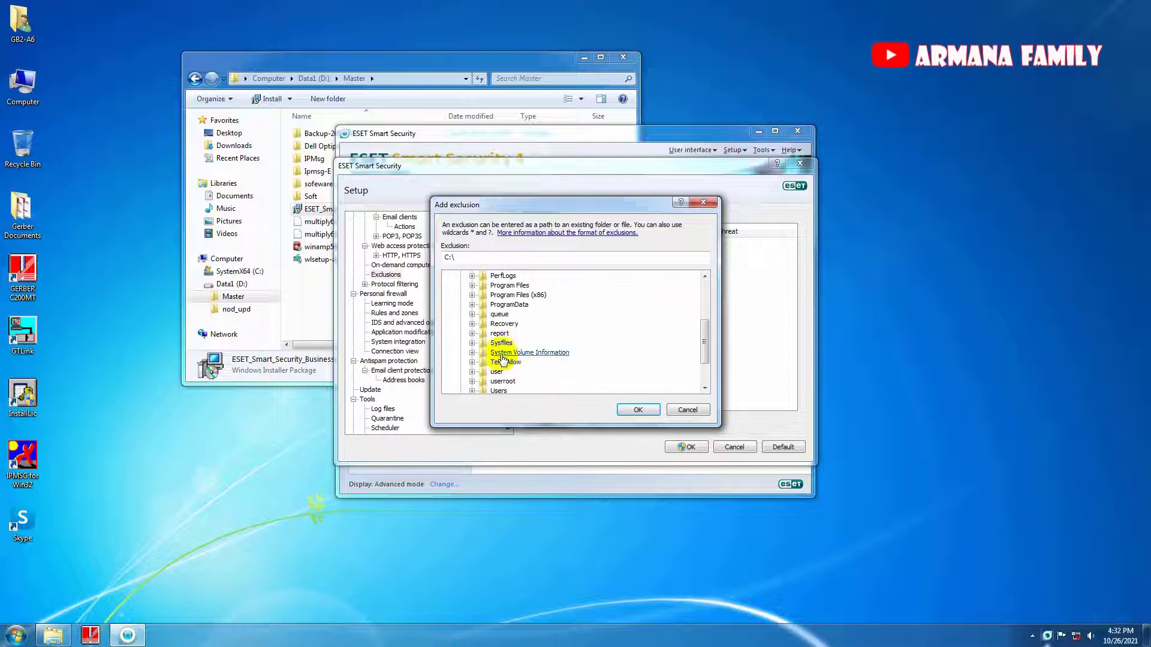
pyautogui.click(500, 333)
pyautogui.click(637, 409)
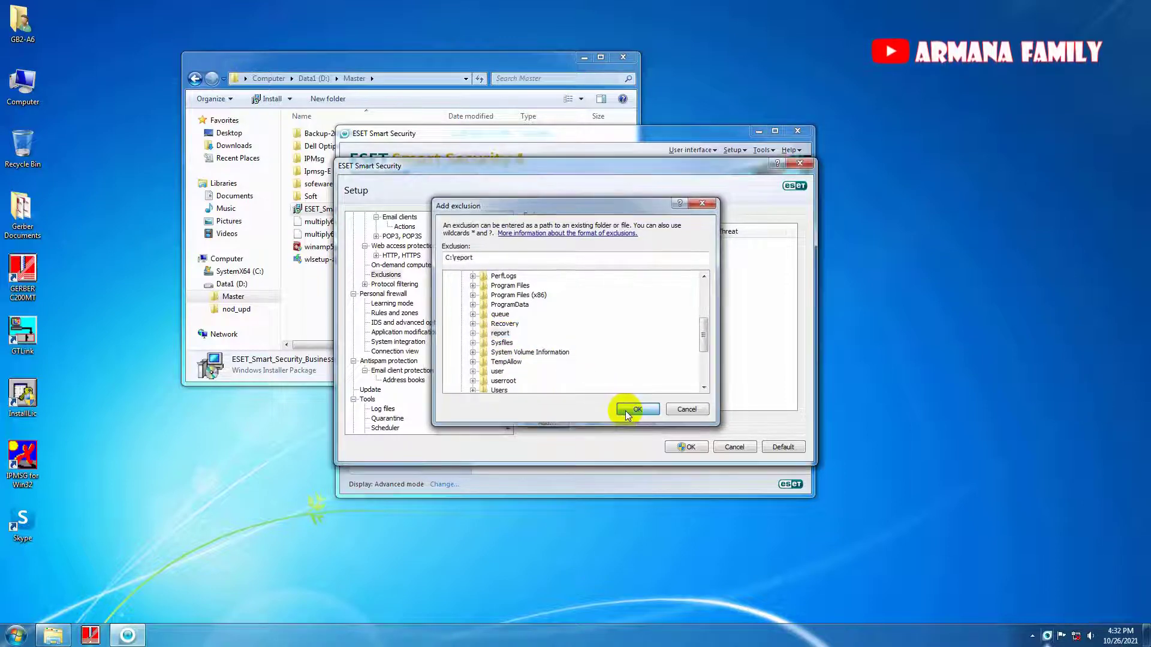
# Add C:\queue and C:\Config to the exclusions and save advanced setup.
pyautogui.click(552, 422)
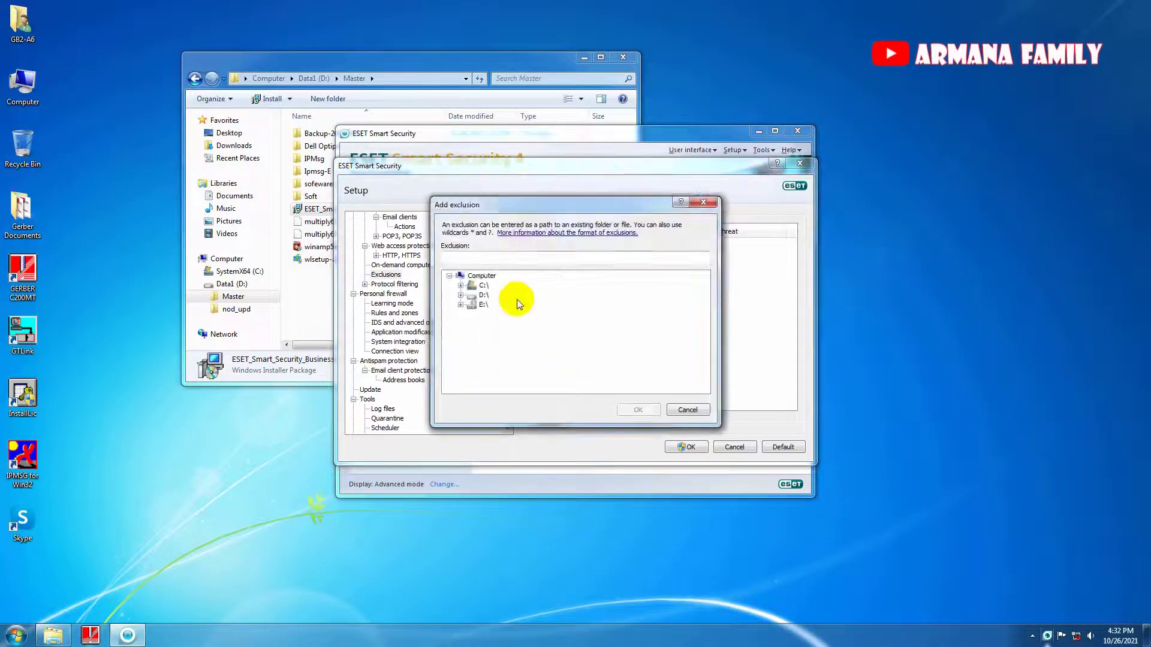
pyautogui.click(461, 286)
pyautogui.scroll(-2, 489, 357)
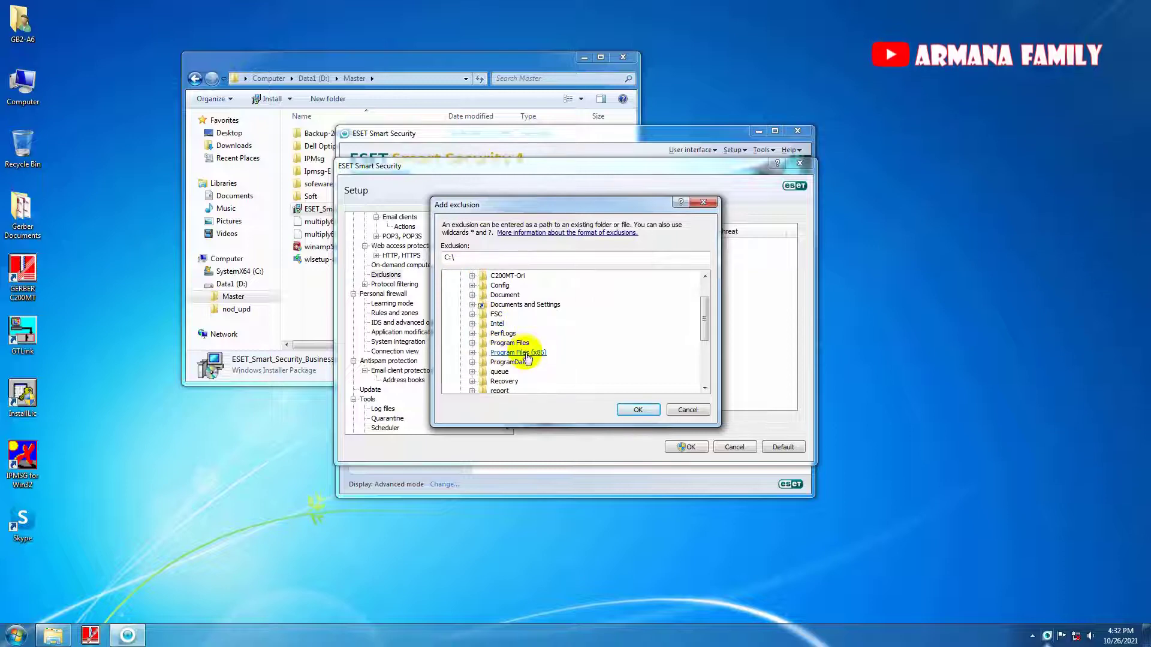
pyautogui.click(501, 343)
pyautogui.click(636, 410)
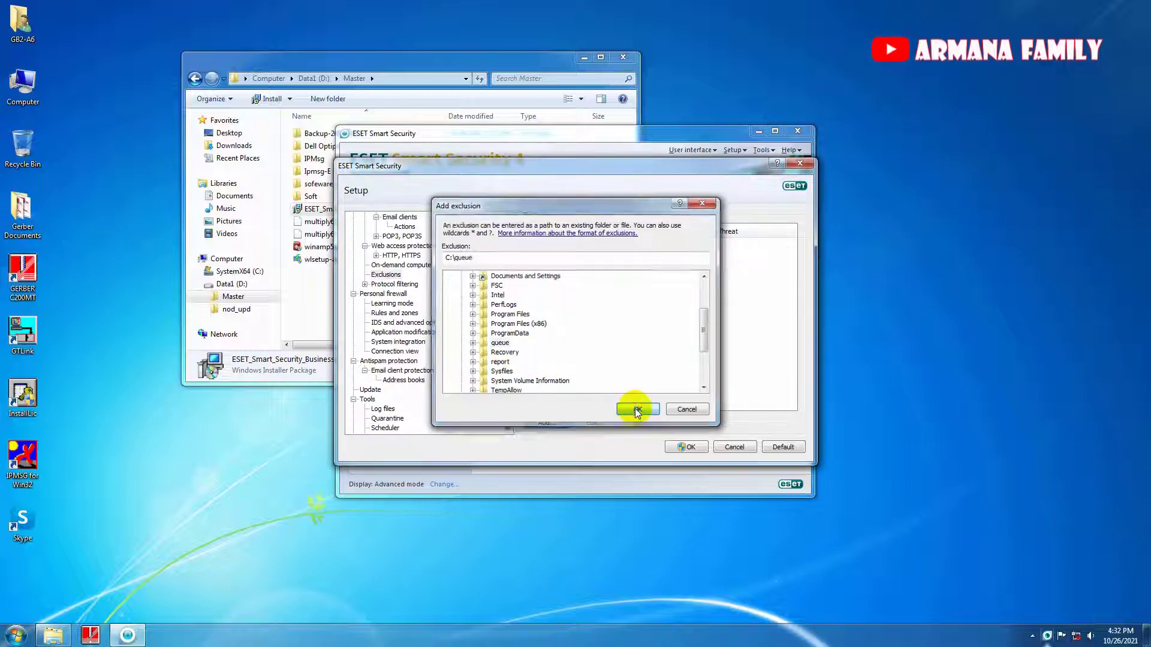
pyautogui.click(551, 422)
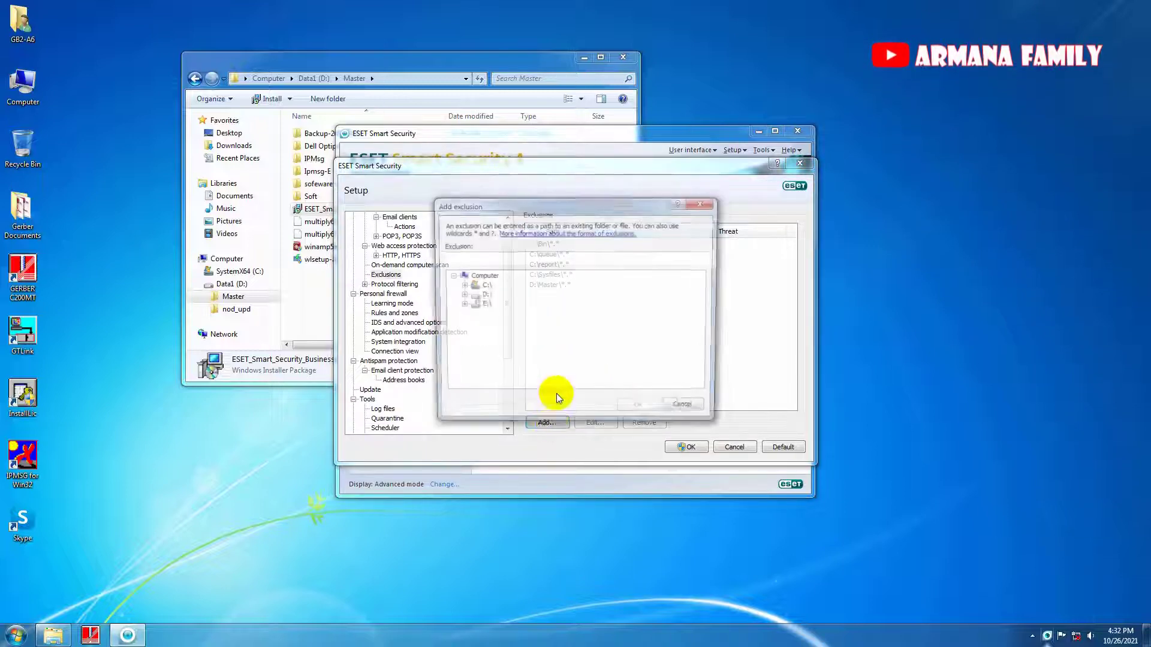
pyautogui.click(462, 286)
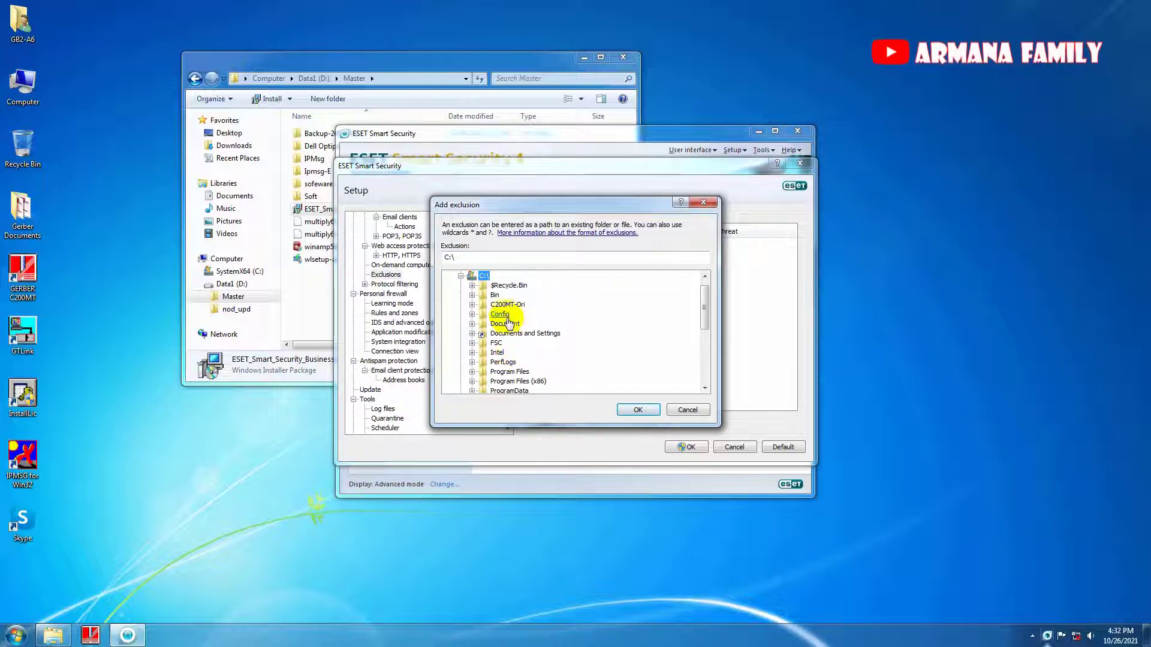
pyautogui.click(637, 410)
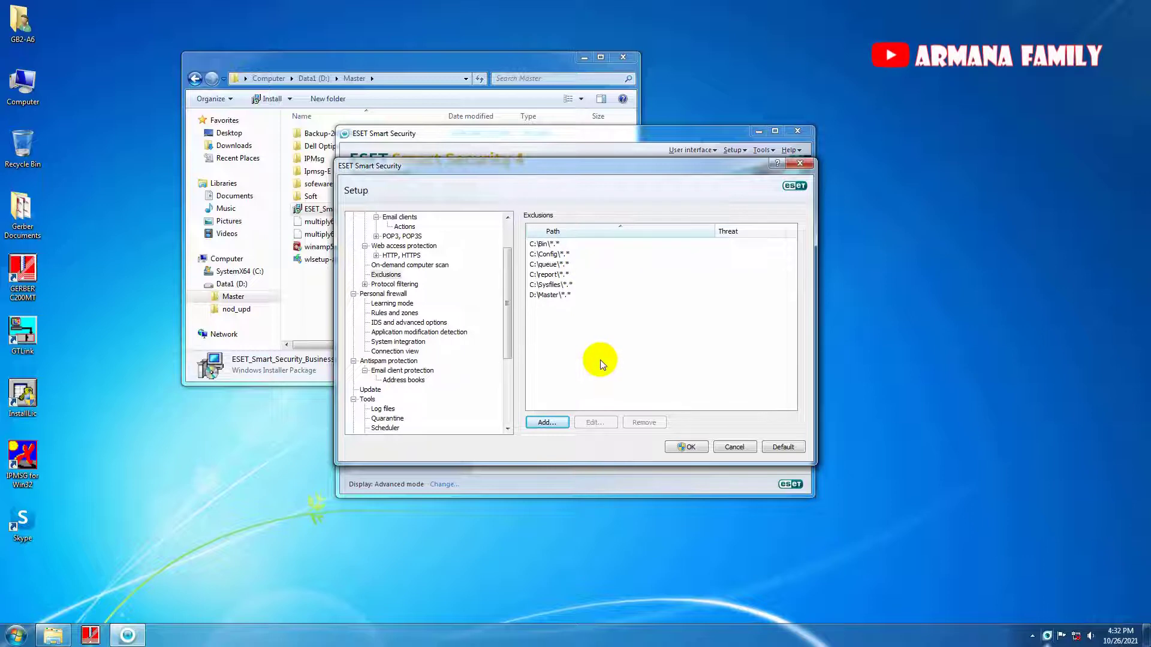
pyautogui.click(687, 448)
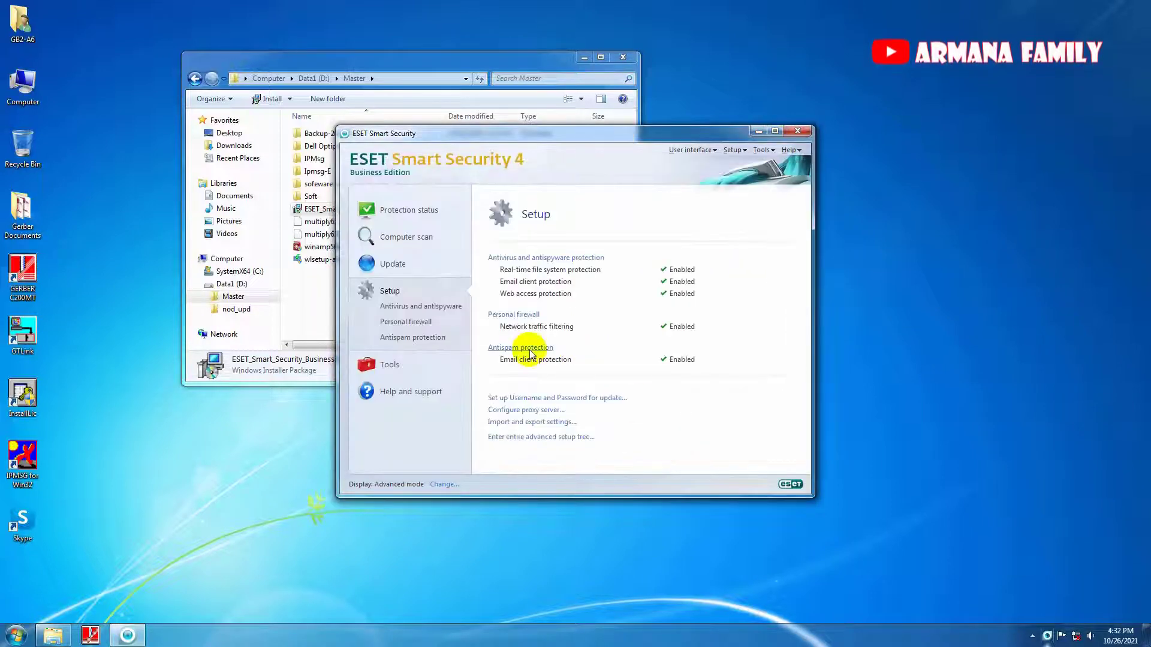
# Reopen advanced setup with the settings password and go to the Update settings.
pyautogui.click(519, 437)
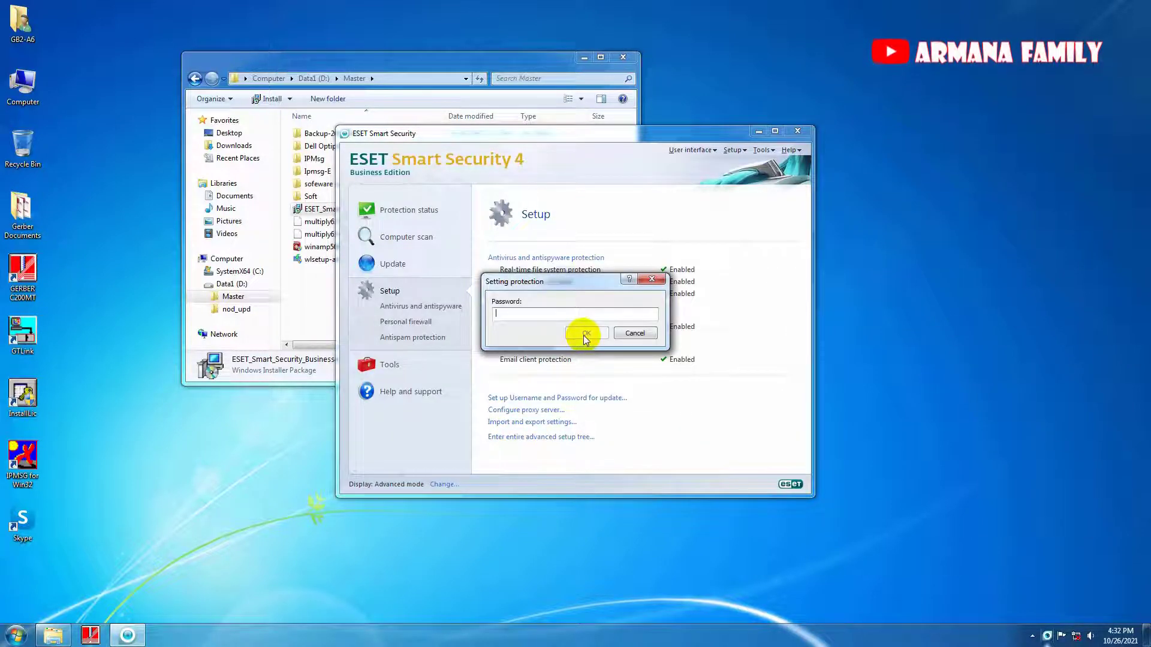
pyautogui.write('12')
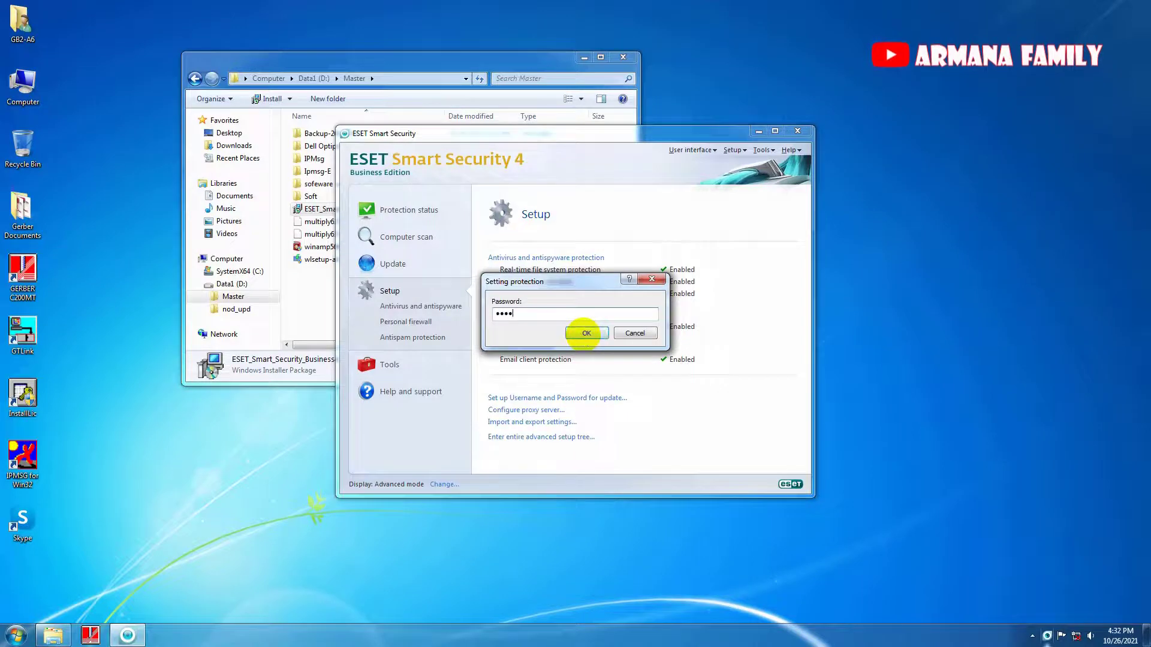
pyautogui.click(585, 333)
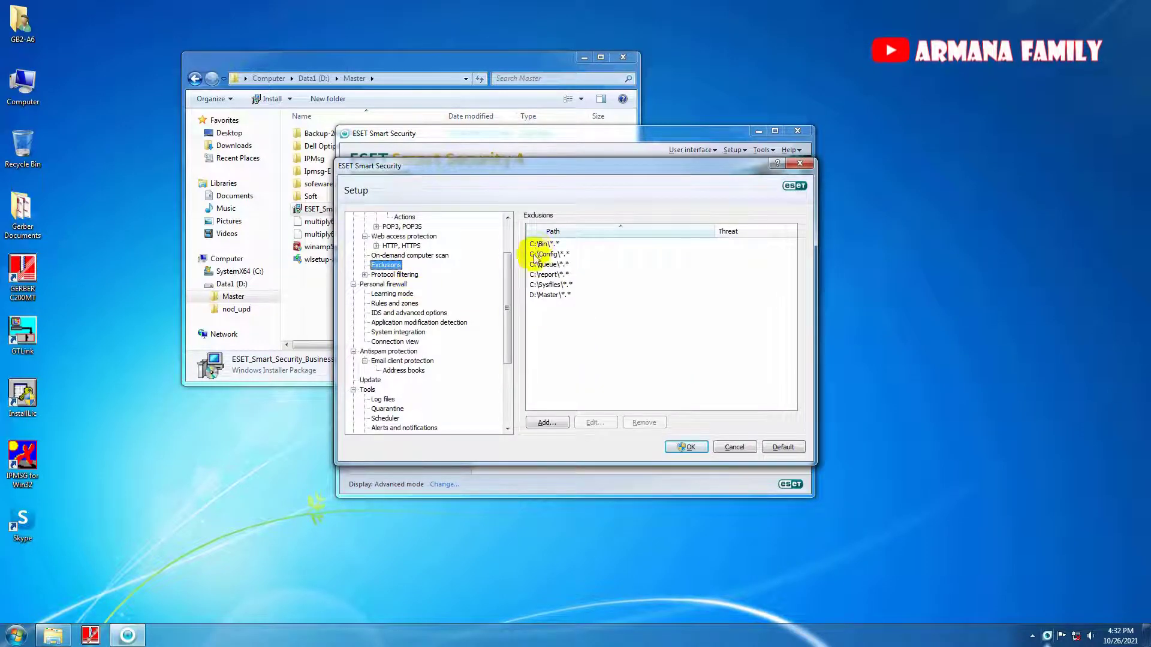
pyautogui.scroll(-2, 506, 290)
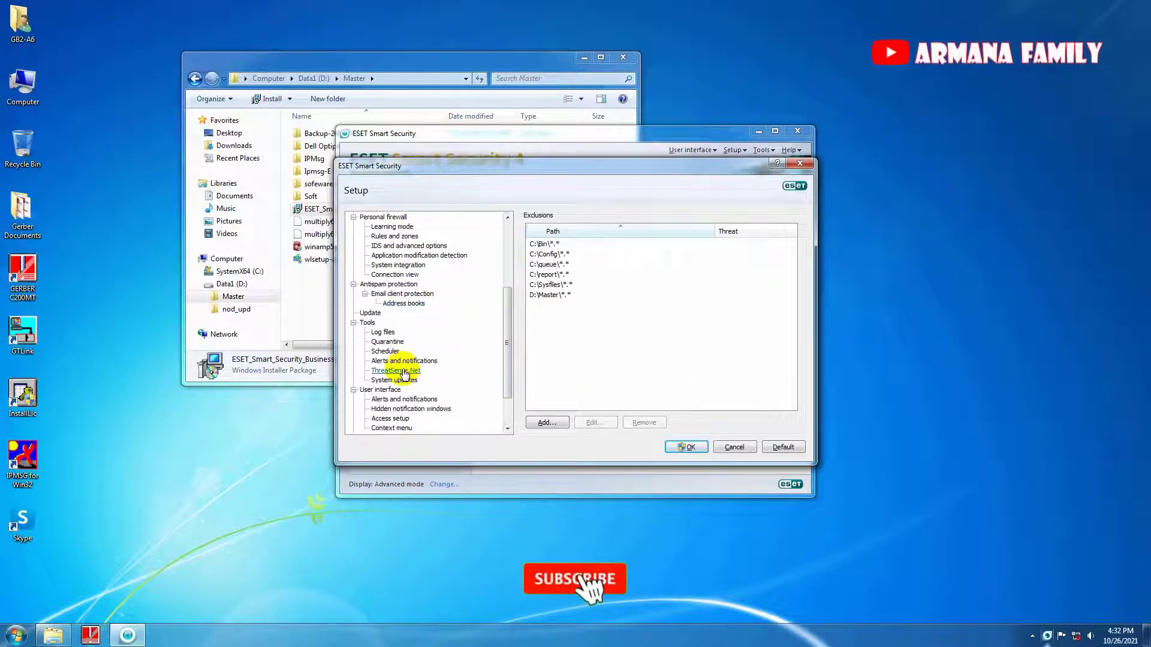
pyautogui.scroll(-2, 401, 384)
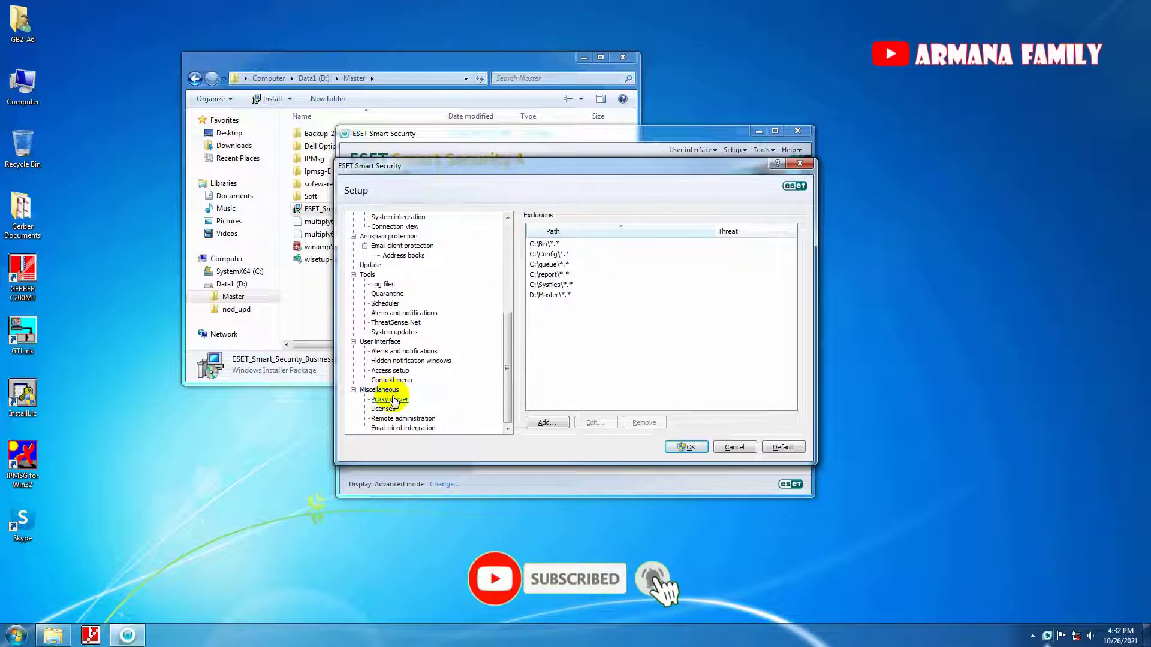
pyautogui.click(380, 342)
pyautogui.scroll(5, 399, 336)
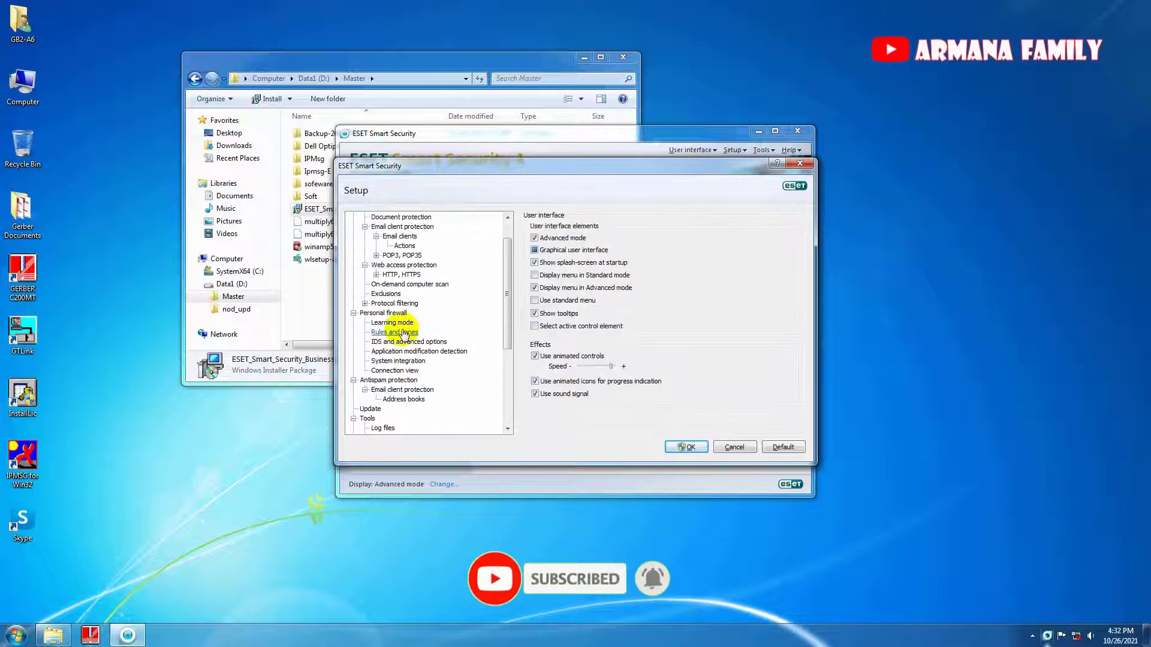
pyautogui.scroll(-1, 377, 396)
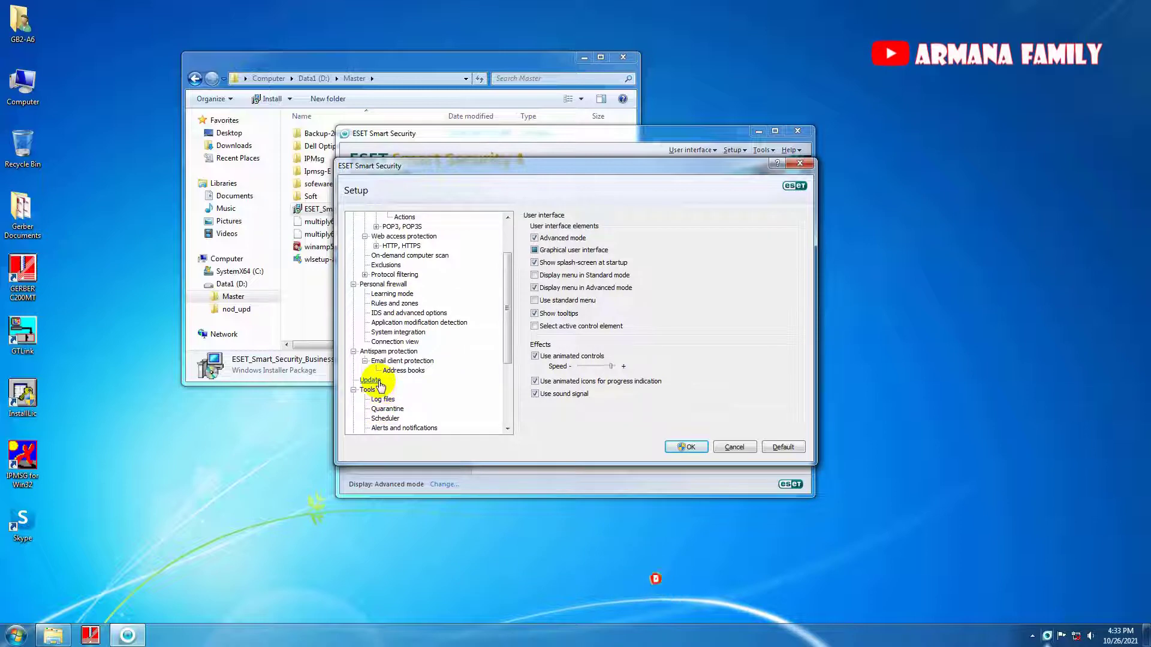
pyautogui.click(370, 381)
pyautogui.click(232, 311)
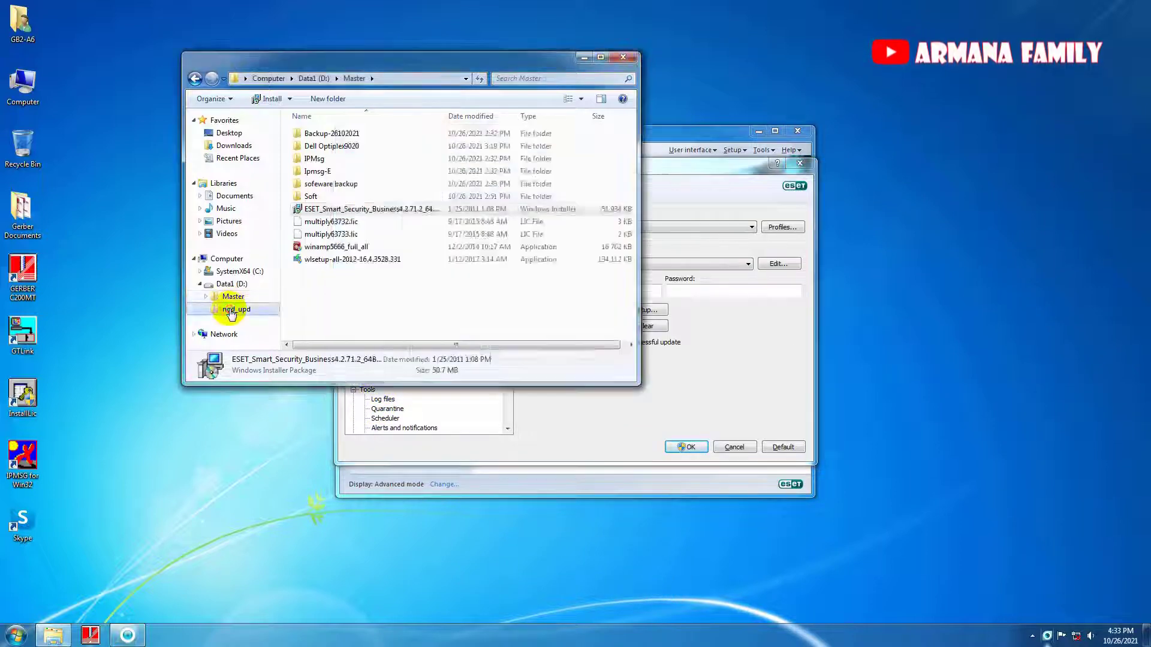
# Copy the D:\nod_upd path from Explorer and add it as the update server.
pyautogui.click(336, 78)
pyautogui.rightClick(274, 81)
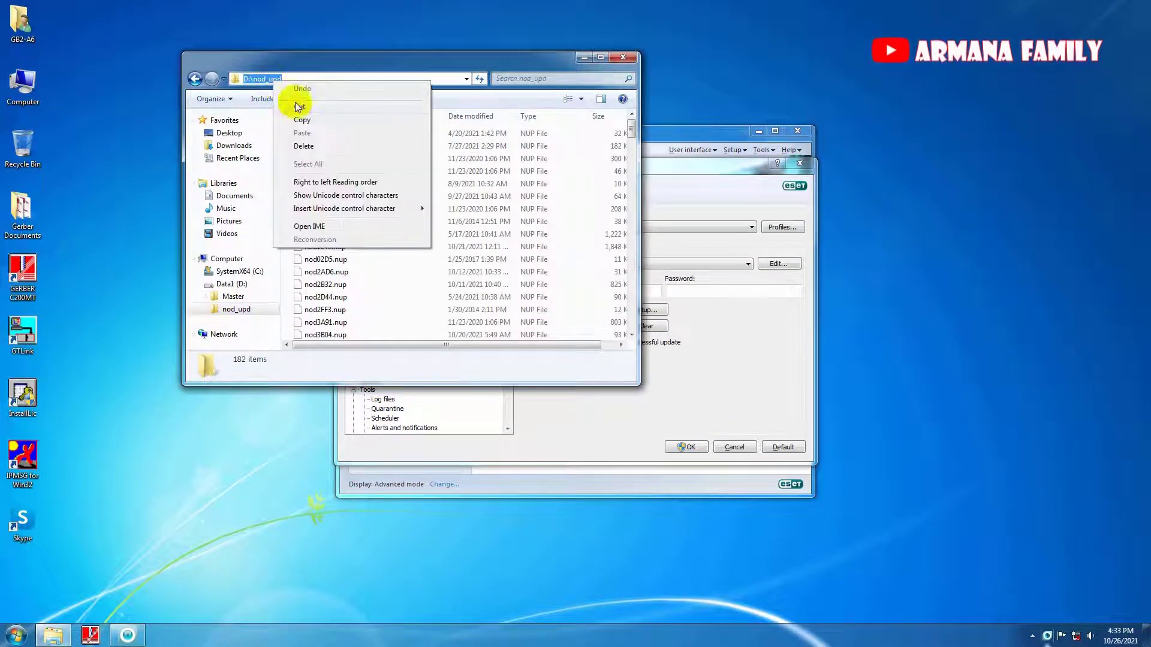
pyautogui.click(302, 120)
pyautogui.click(681, 398)
pyautogui.click(775, 265)
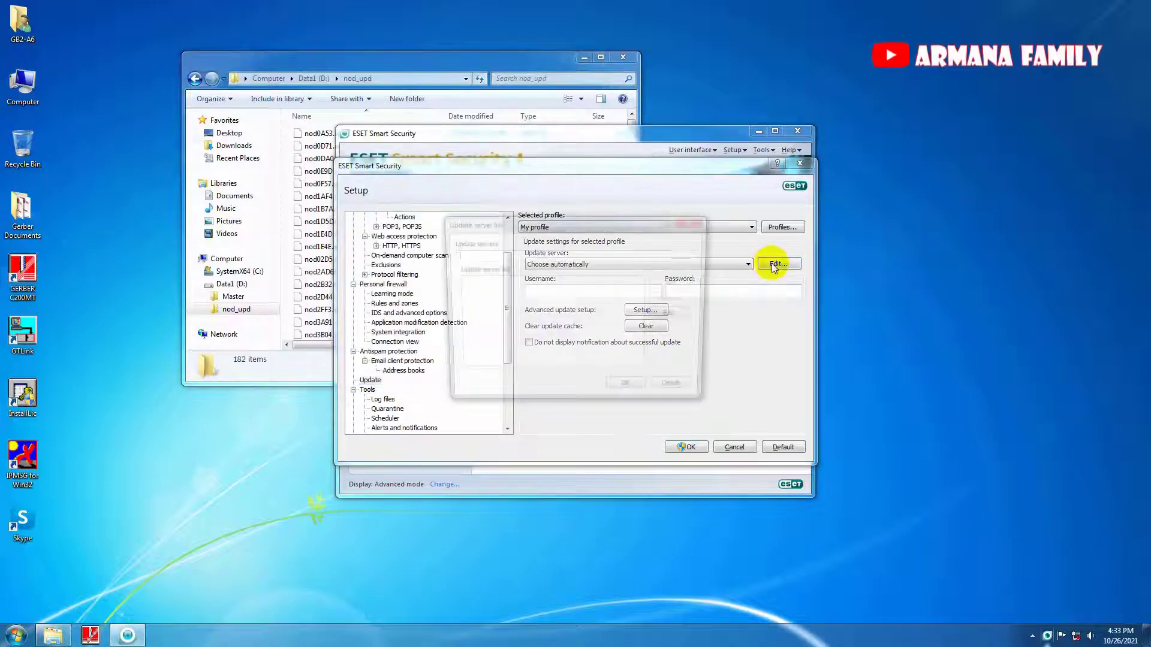
pyautogui.rightClick(552, 256)
pyautogui.click(588, 306)
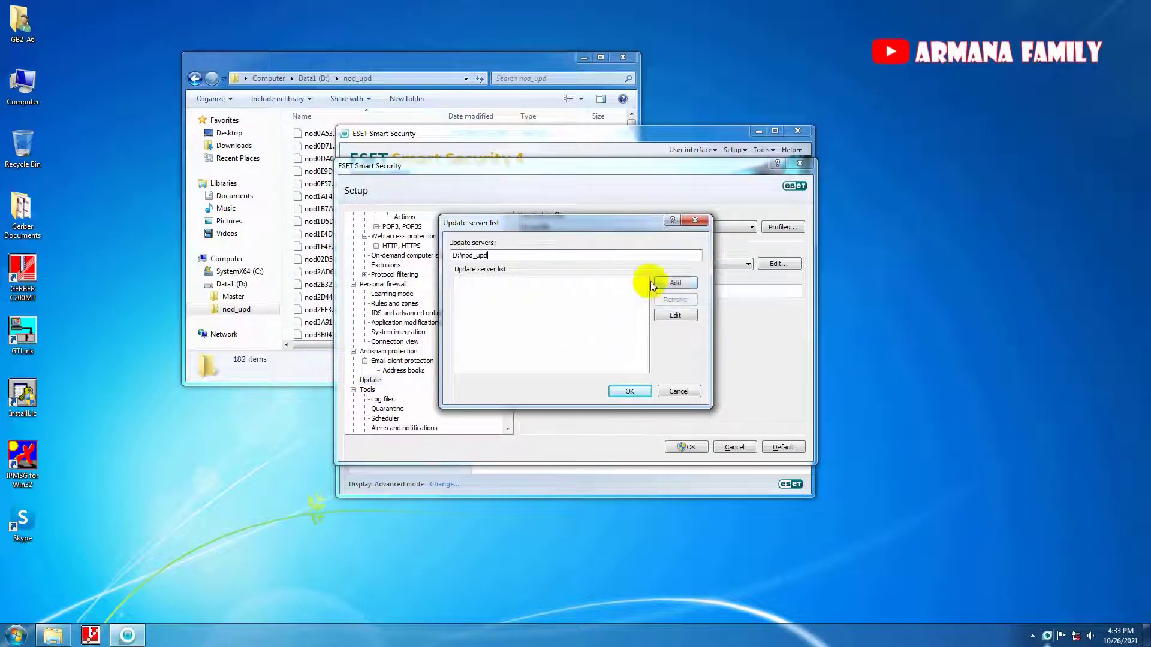
pyautogui.click(669, 284)
pyautogui.click(628, 390)
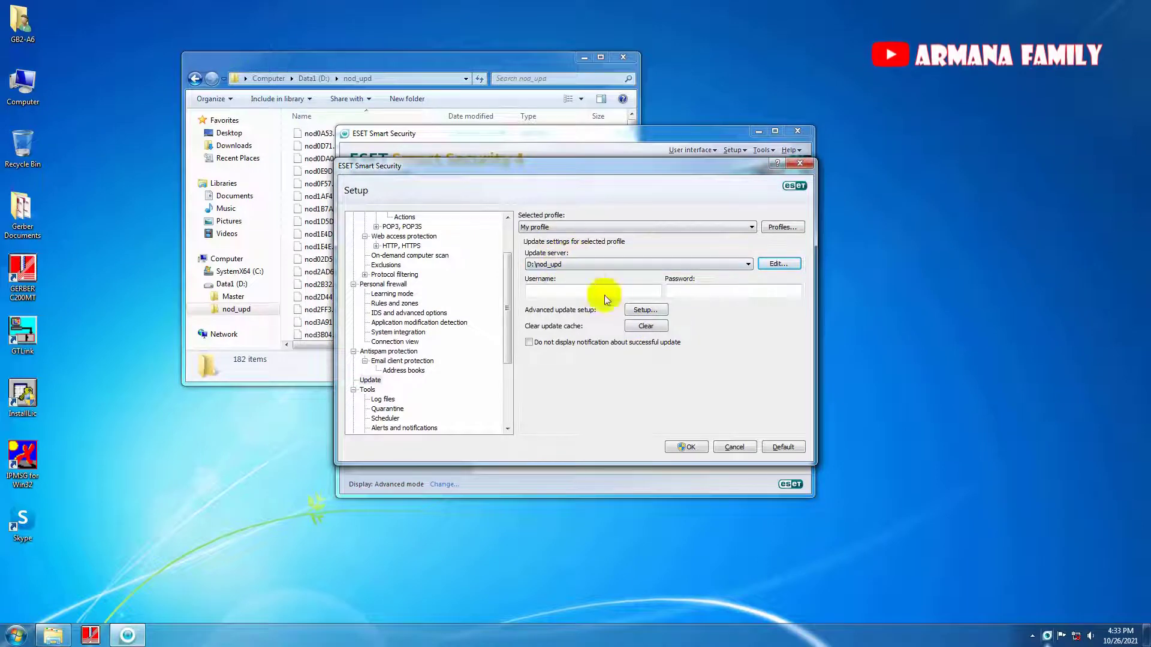
# Set the LAN connection to run as the current user and save the update settings.
pyautogui.click(642, 310)
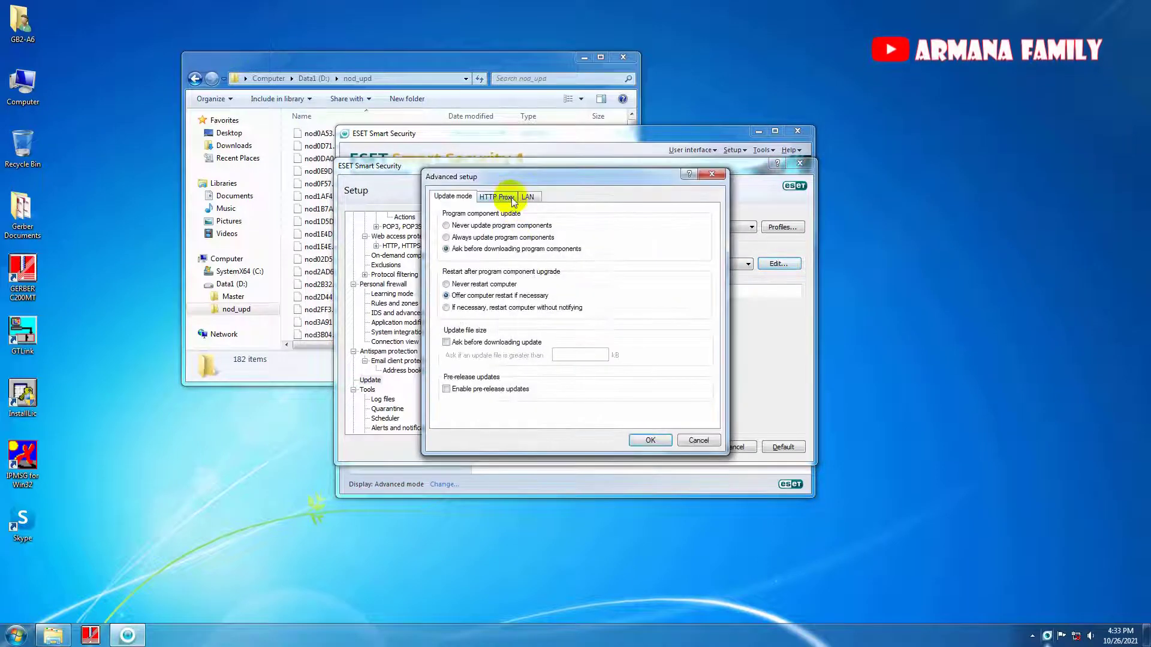
pyautogui.click(526, 197)
pyautogui.click(465, 239)
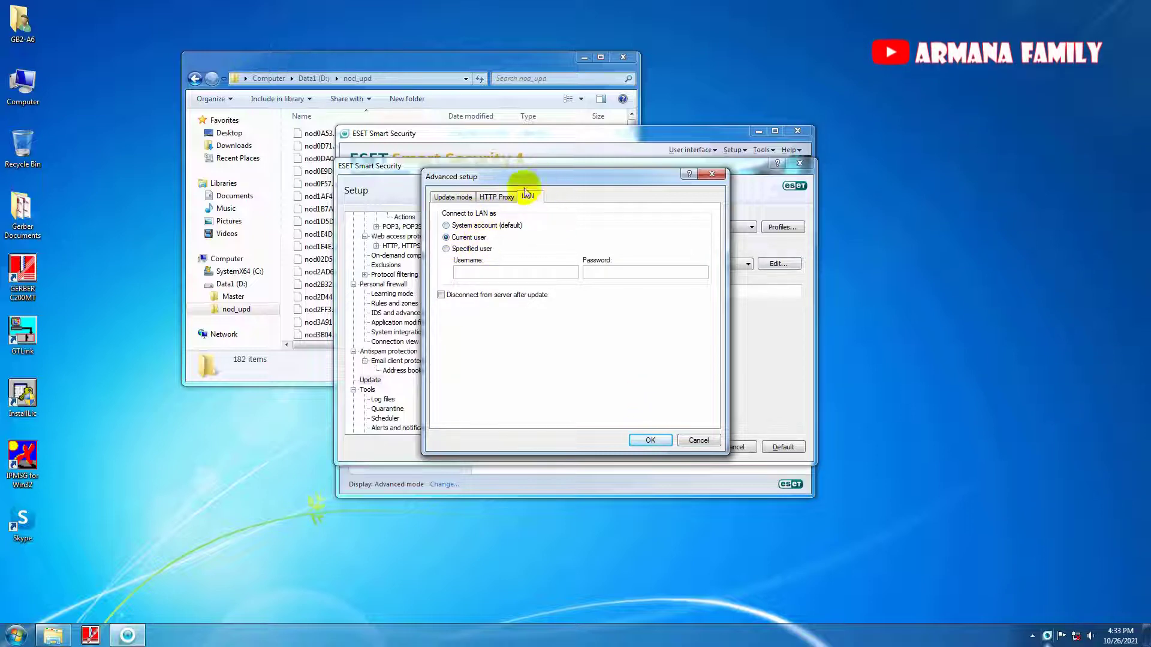
pyautogui.click(649, 440)
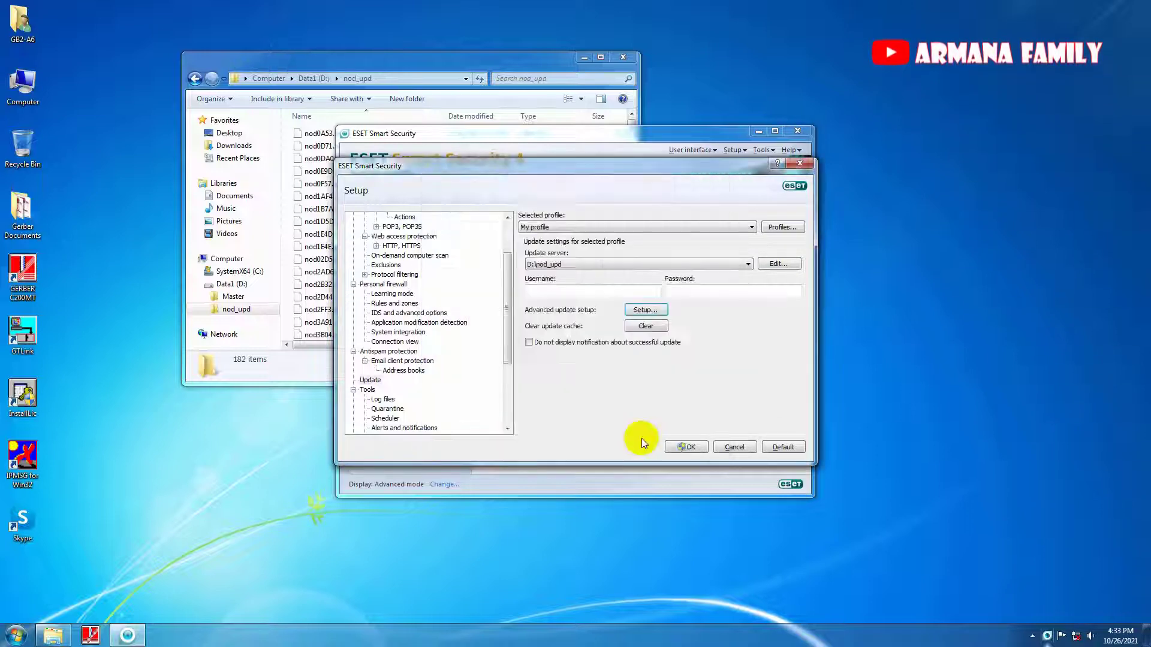
pyautogui.click(683, 447)
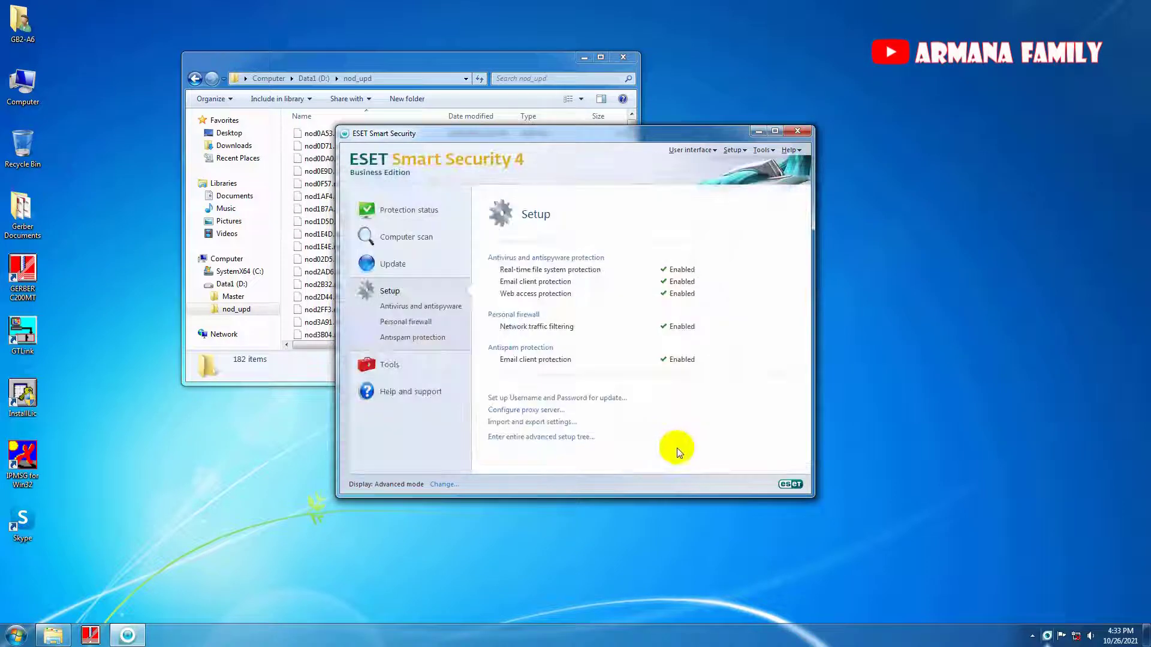
# Start a virus signature database update from the Update page.
pyautogui.click(386, 271)
pyautogui.click(542, 278)
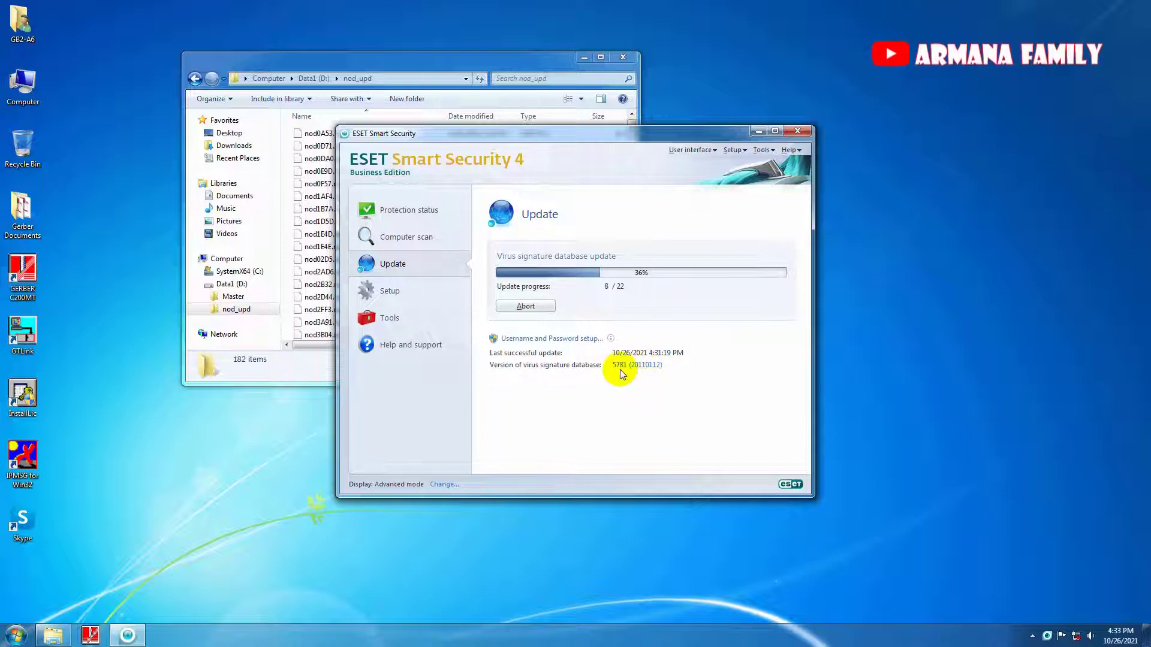
pyautogui.click(386, 292)
# Unlock advanced setup with the password and set firewall filtering to Automatic mode with exceptions (user-defined rules).
pyautogui.click(507, 437)
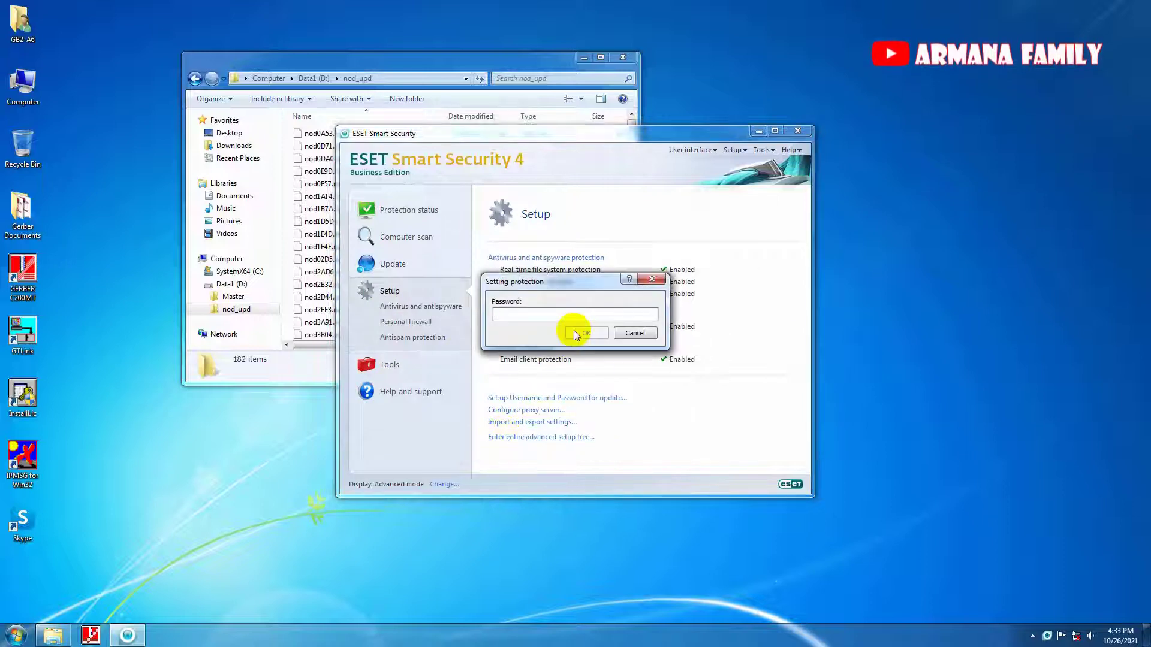
pyautogui.write('*')
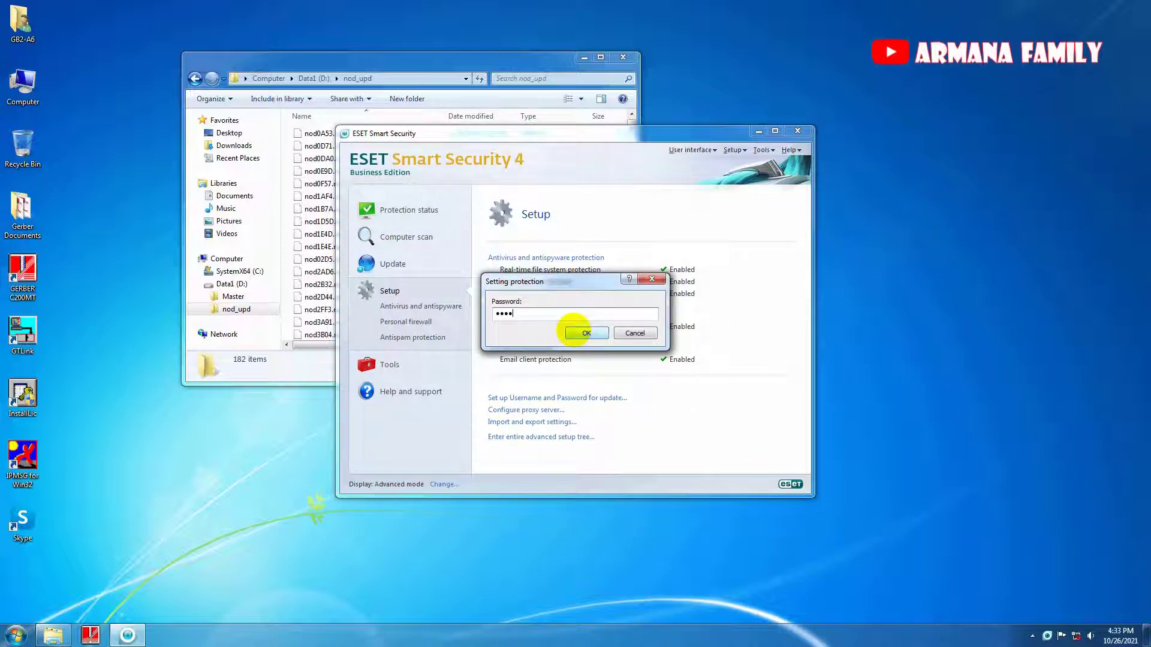
pyautogui.click(585, 333)
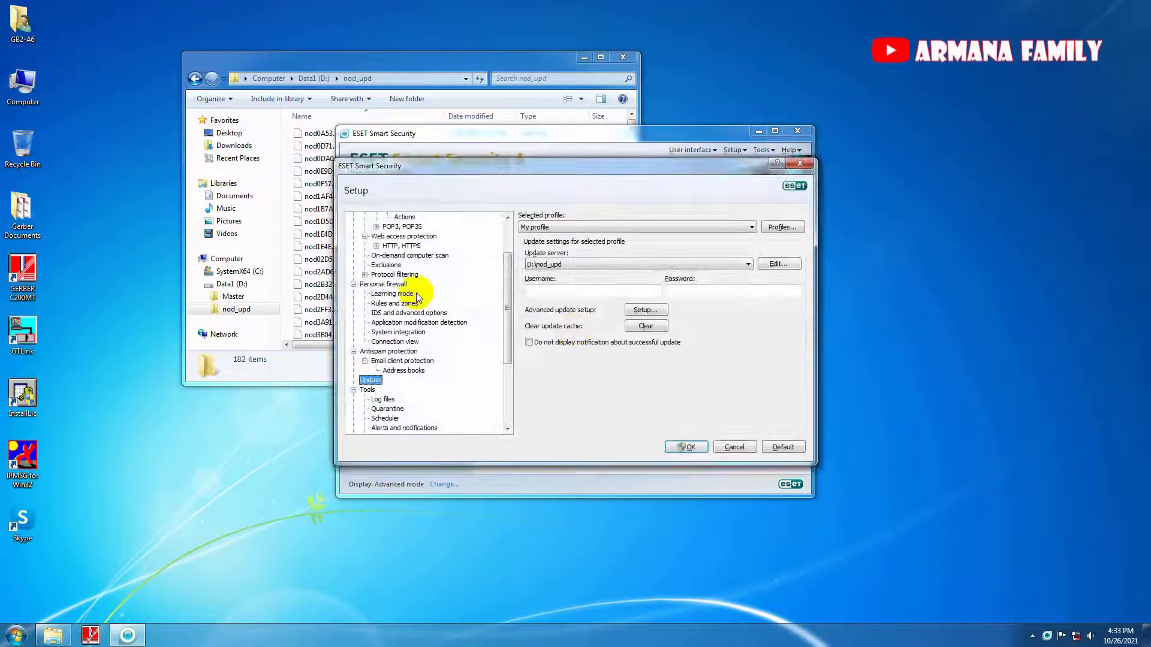
pyautogui.click(384, 284)
pyautogui.click(572, 241)
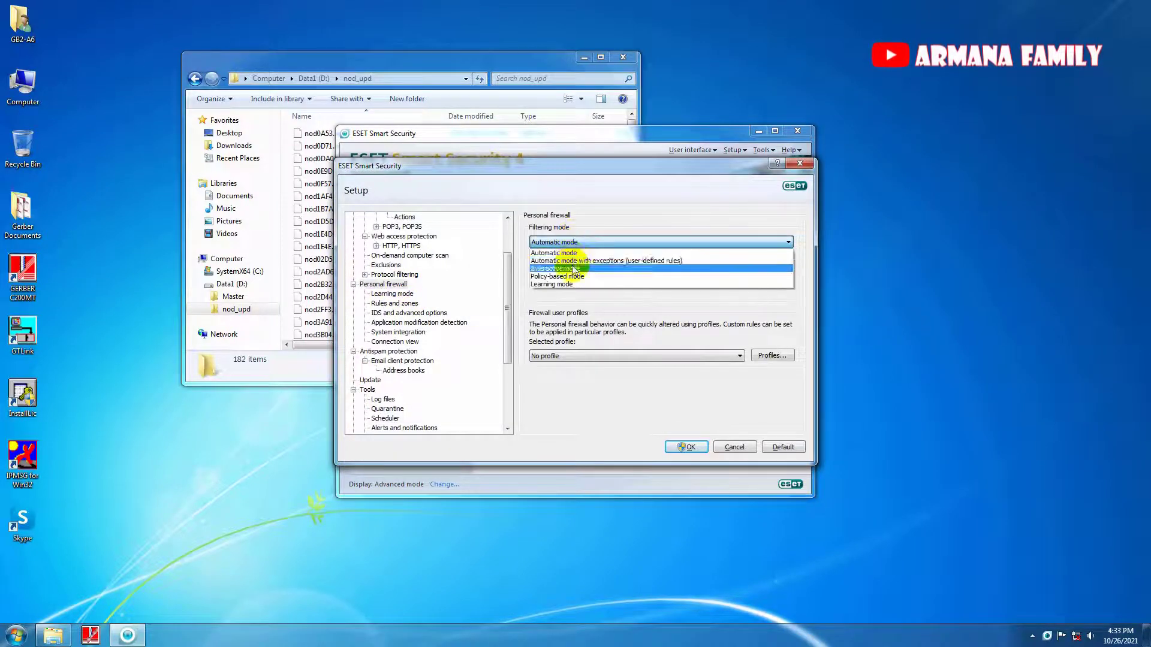
pyautogui.click(574, 264)
pyautogui.click(689, 450)
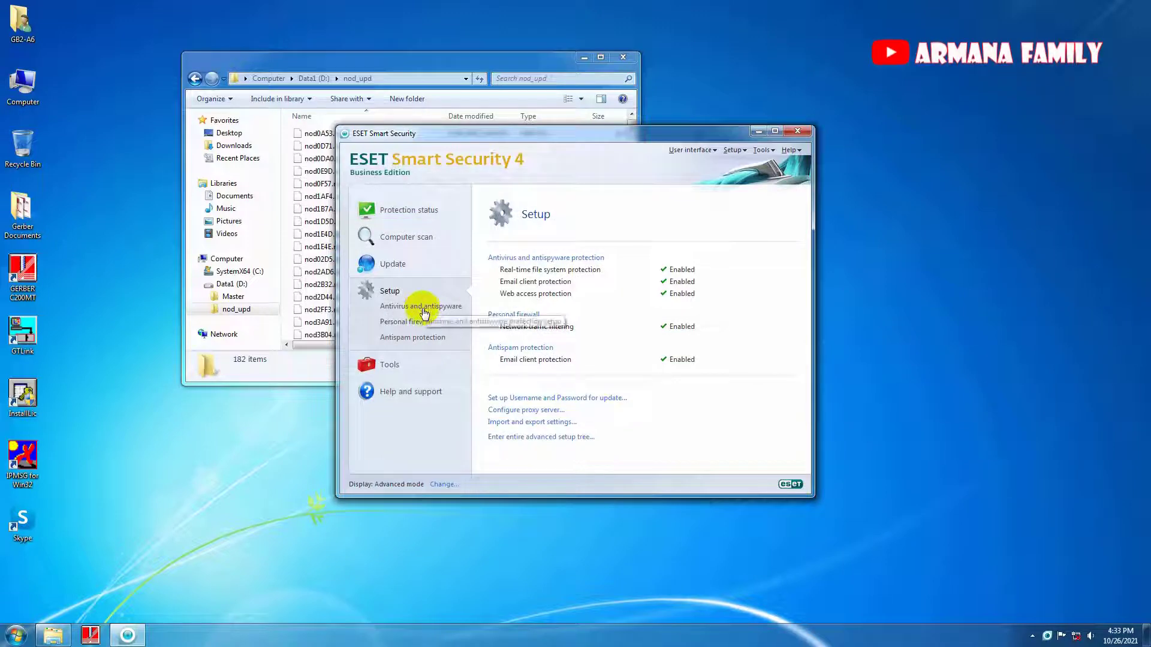
# Unlock advanced setup with the protection password and open the Rules and zones editor.
pyautogui.click(505, 437)
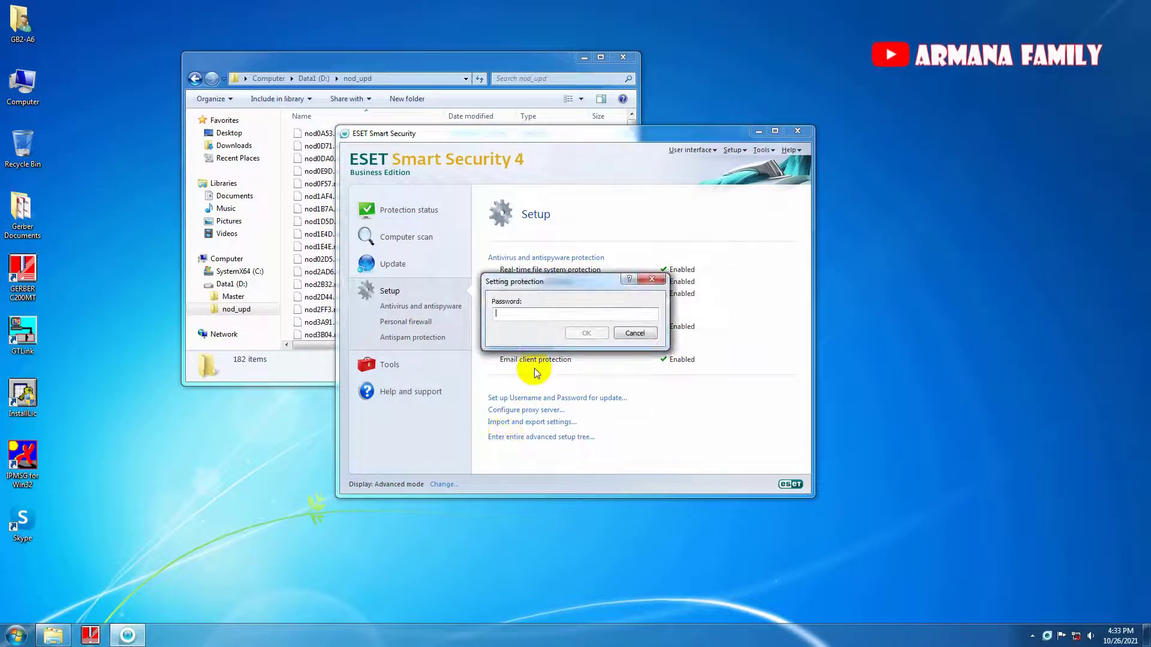
pyautogui.write('••••')
pyautogui.press('Return')
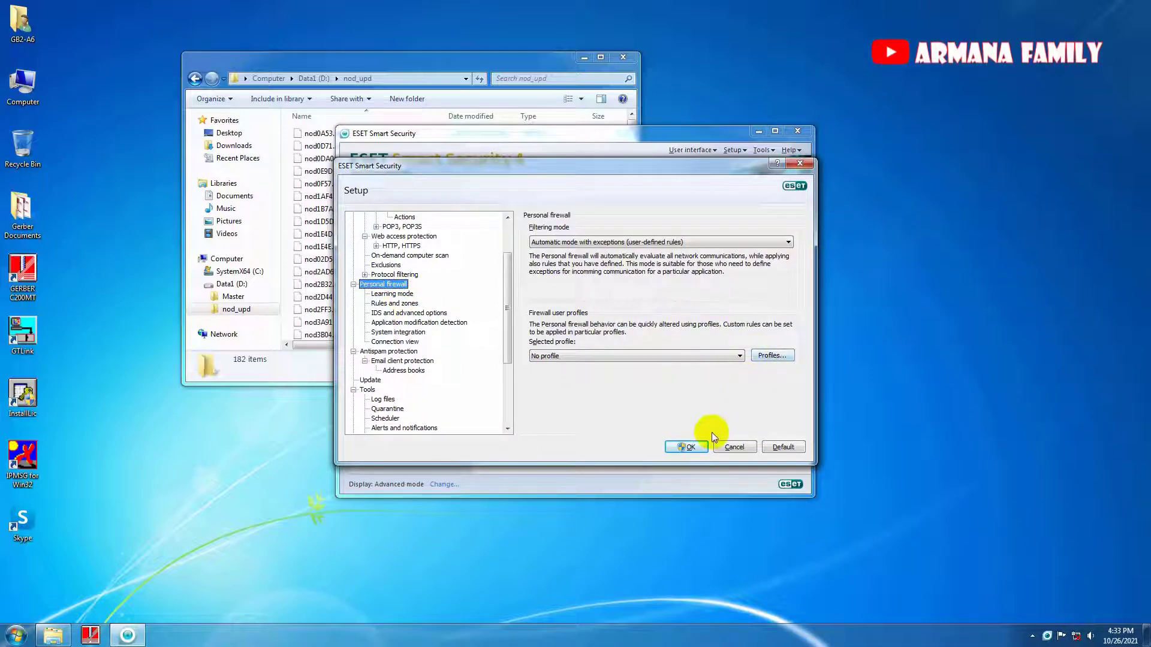
pyautogui.click(394, 303)
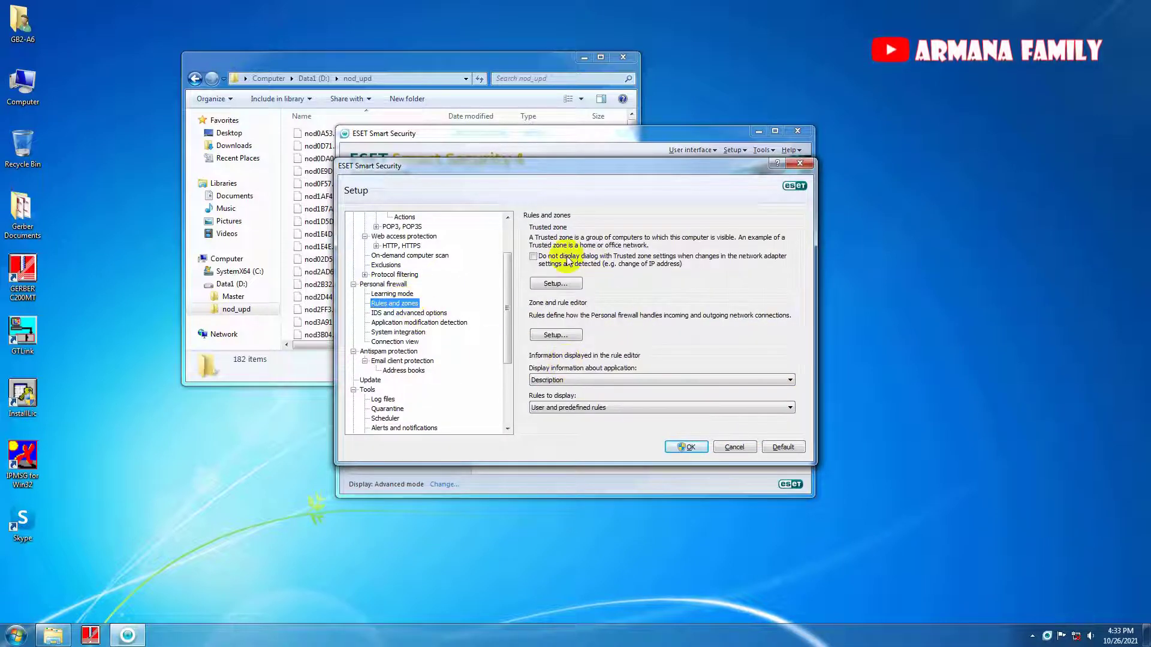
pyautogui.click(556, 334)
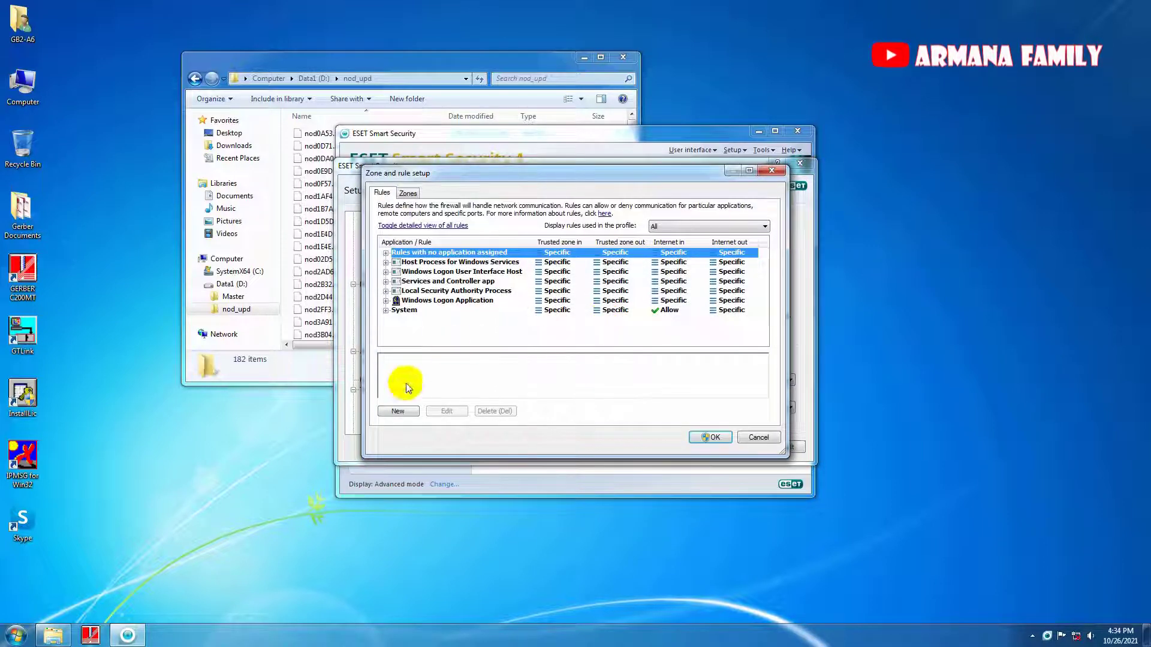
# Create a new rule named c200mt with action Allow for application C:\Bin\C200MT.exe.
pyautogui.click(397, 411)
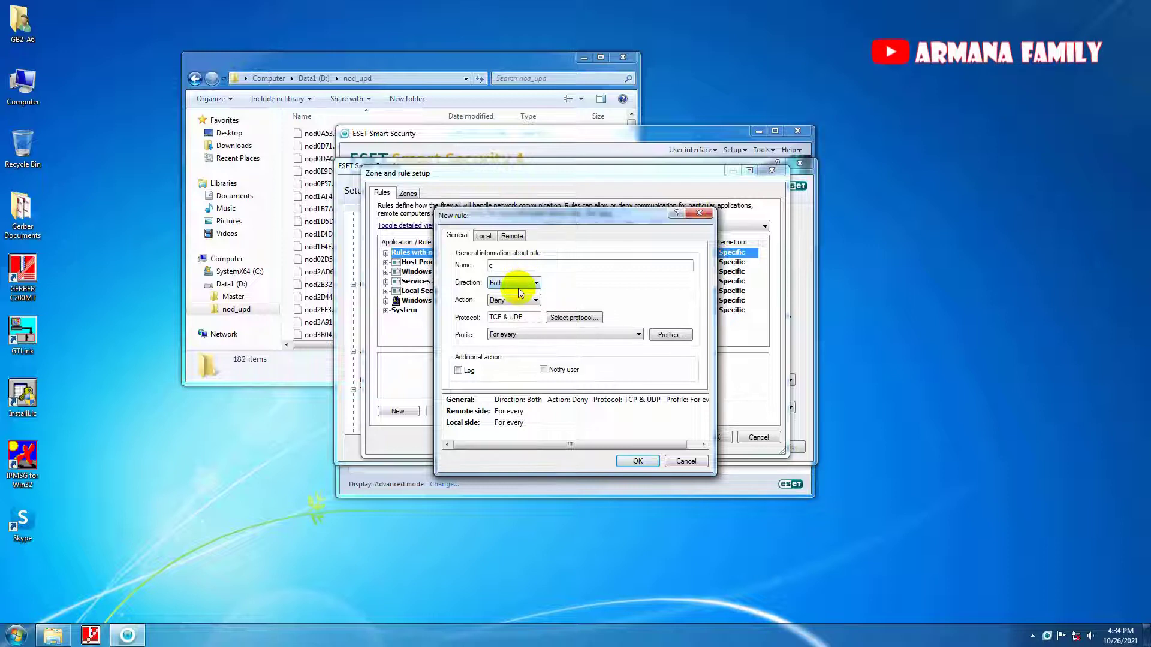
pyautogui.write('c200mt')
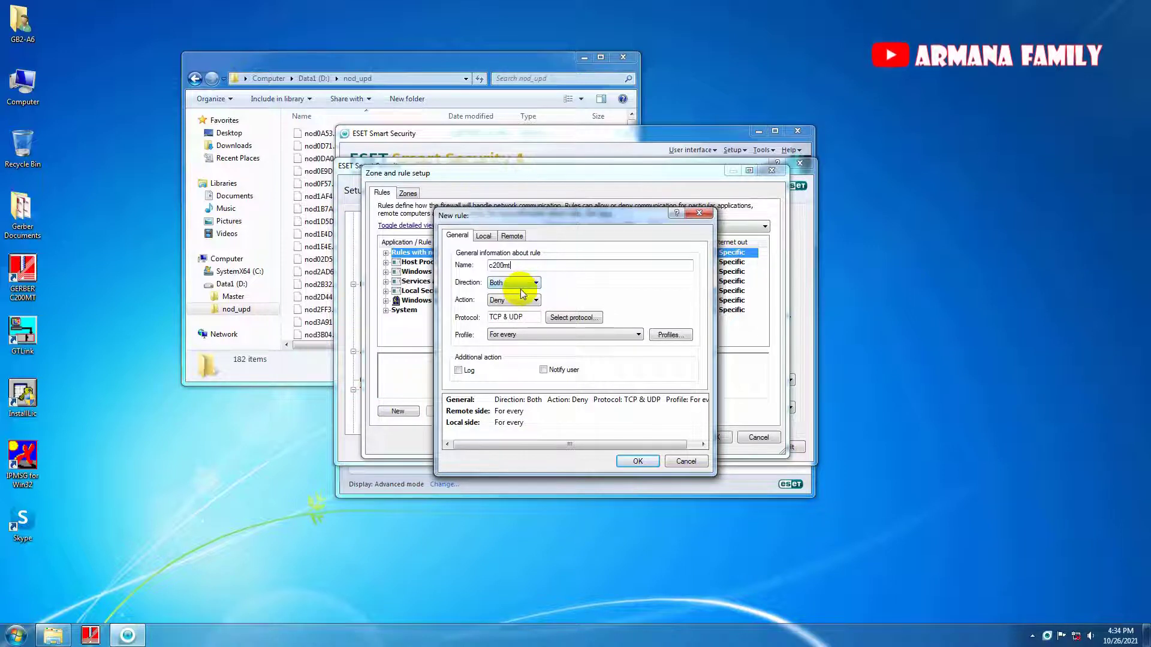
pyautogui.click(536, 300)
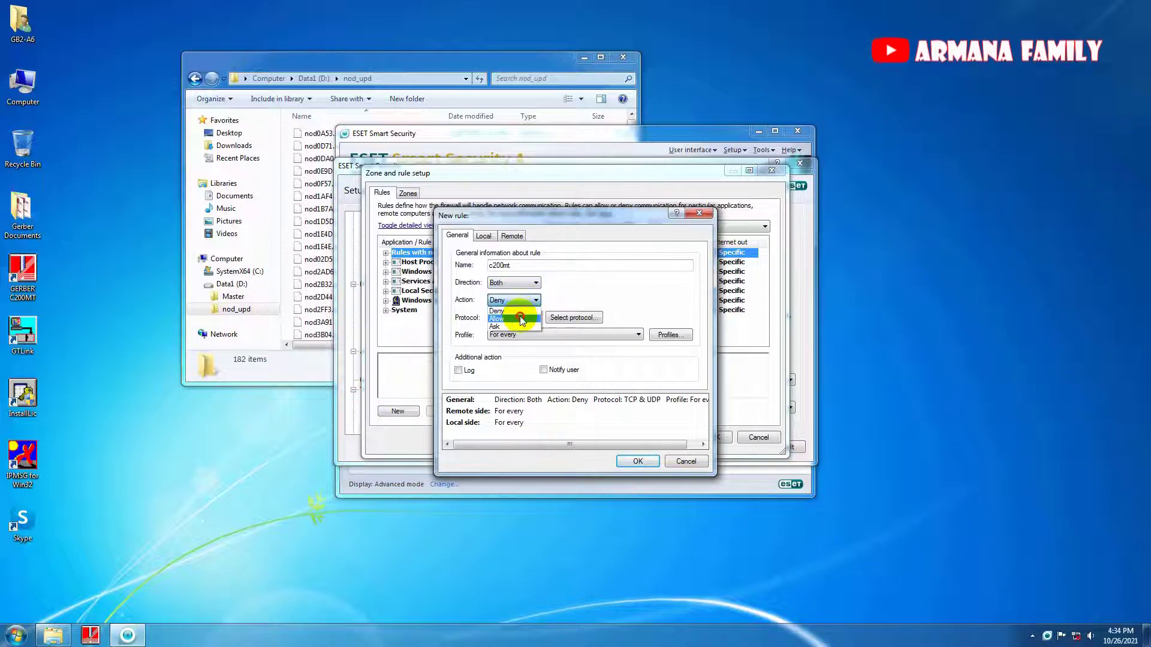
pyautogui.click(509, 309)
pyautogui.click(483, 235)
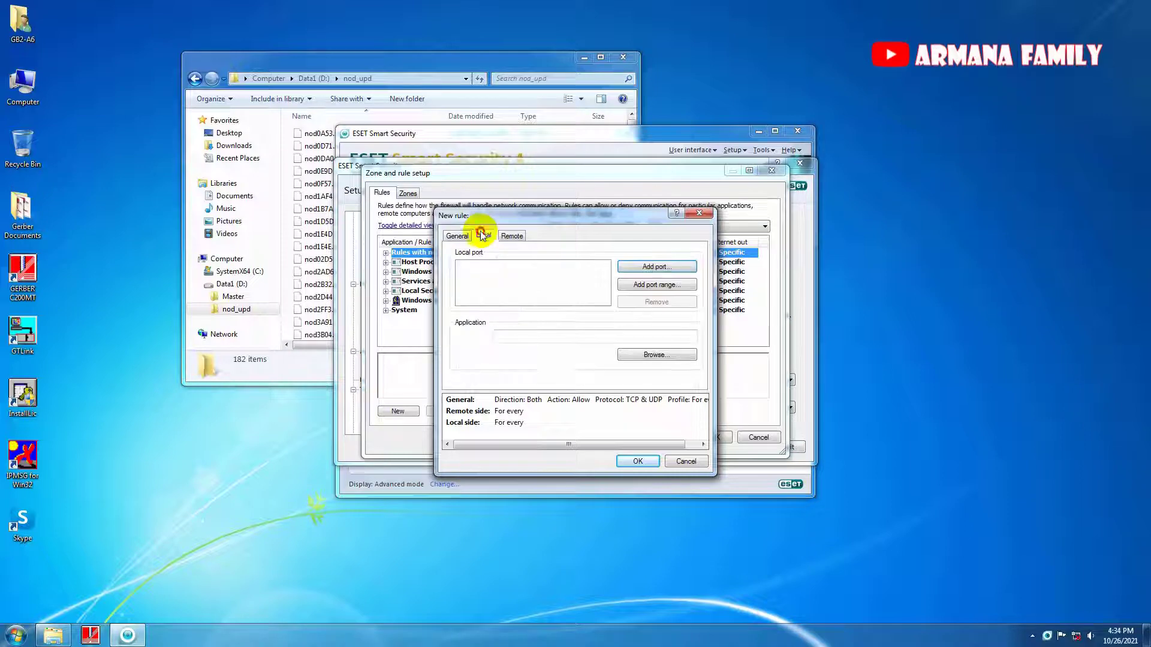
pyautogui.click(656, 355)
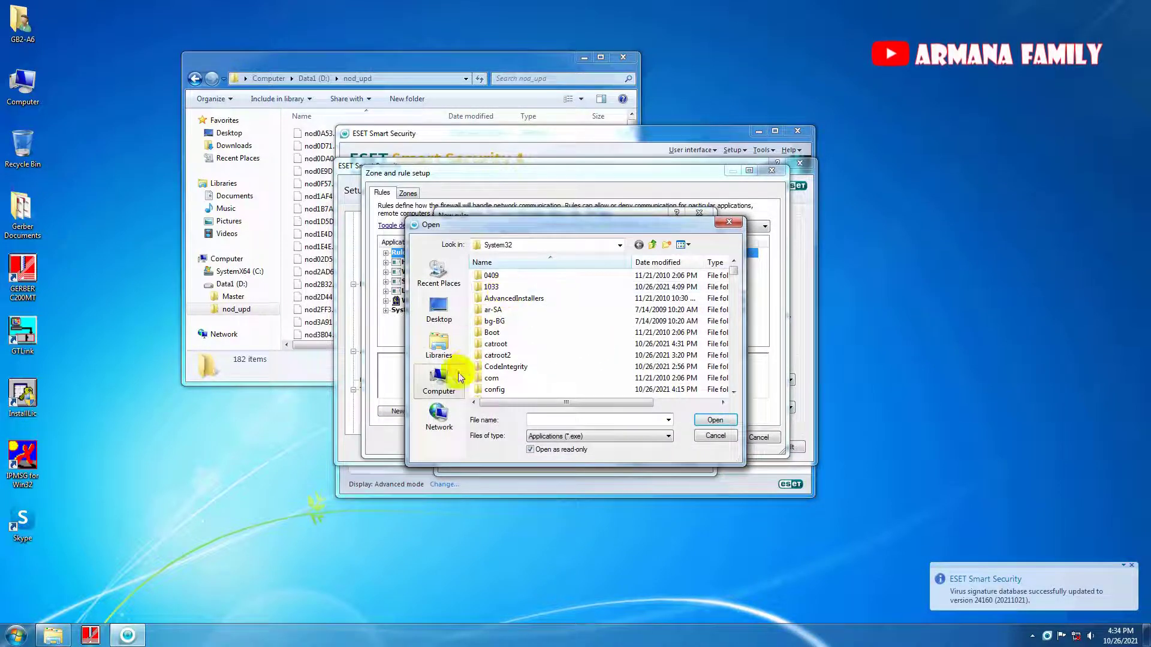
pyautogui.click(439, 378)
pyautogui.doubleClick(519, 289)
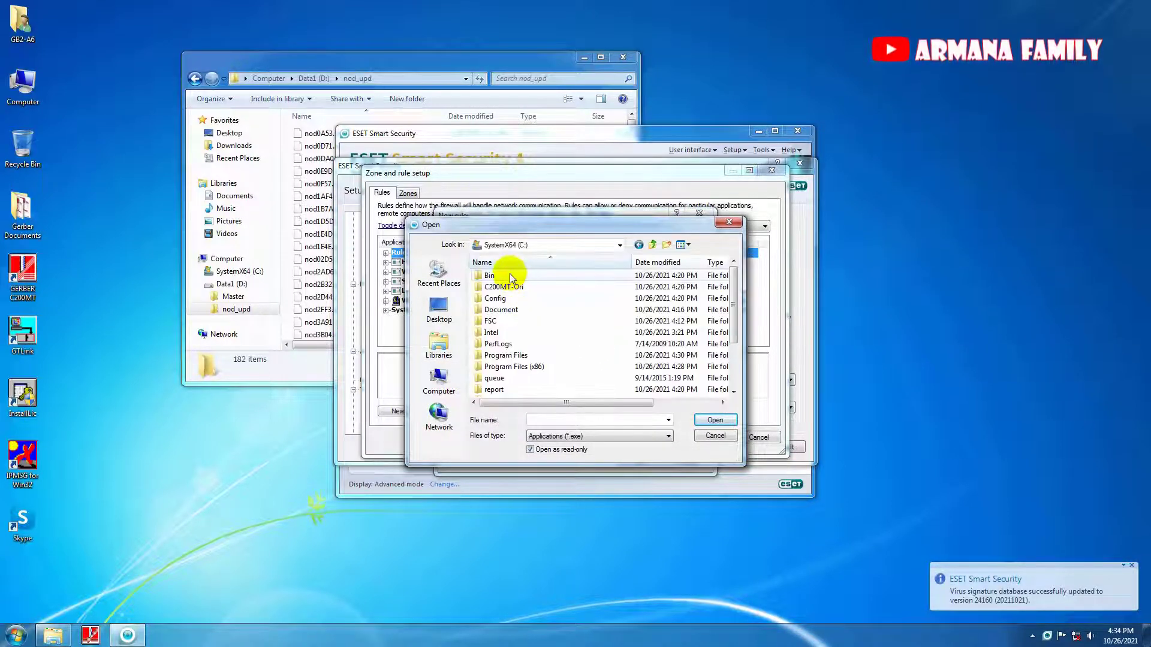
pyautogui.doubleClick(513, 279)
pyautogui.doubleClick(527, 332)
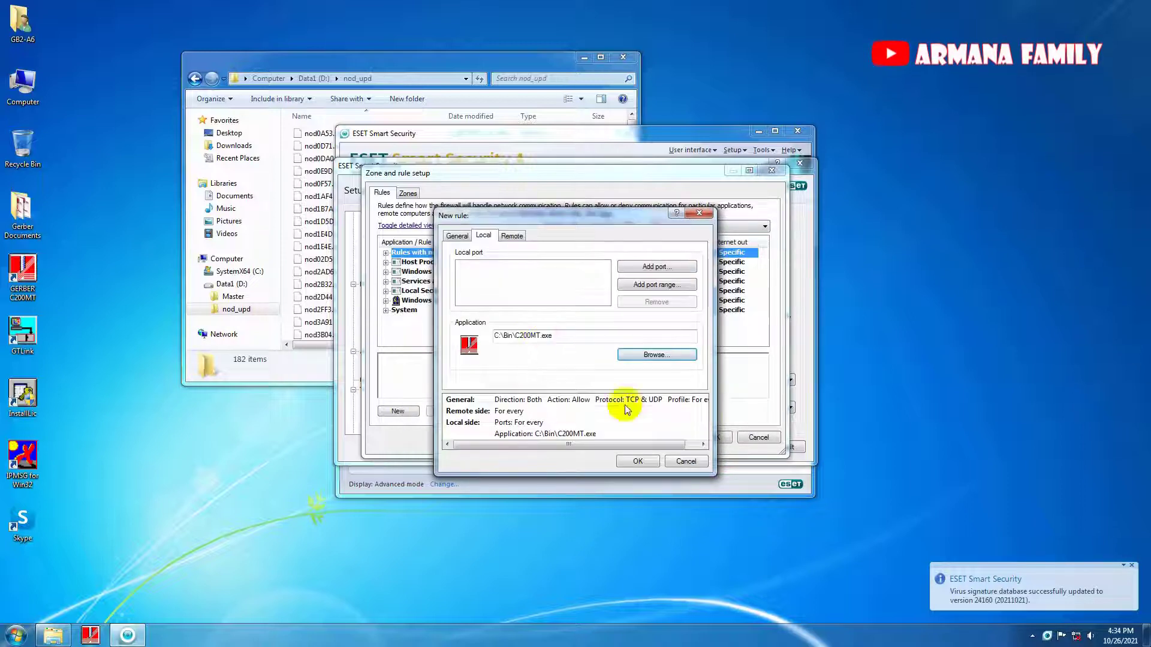
# Save the c200mt rule and apply the changes through all open dialogs.
pyautogui.click(639, 461)
pyautogui.click(708, 438)
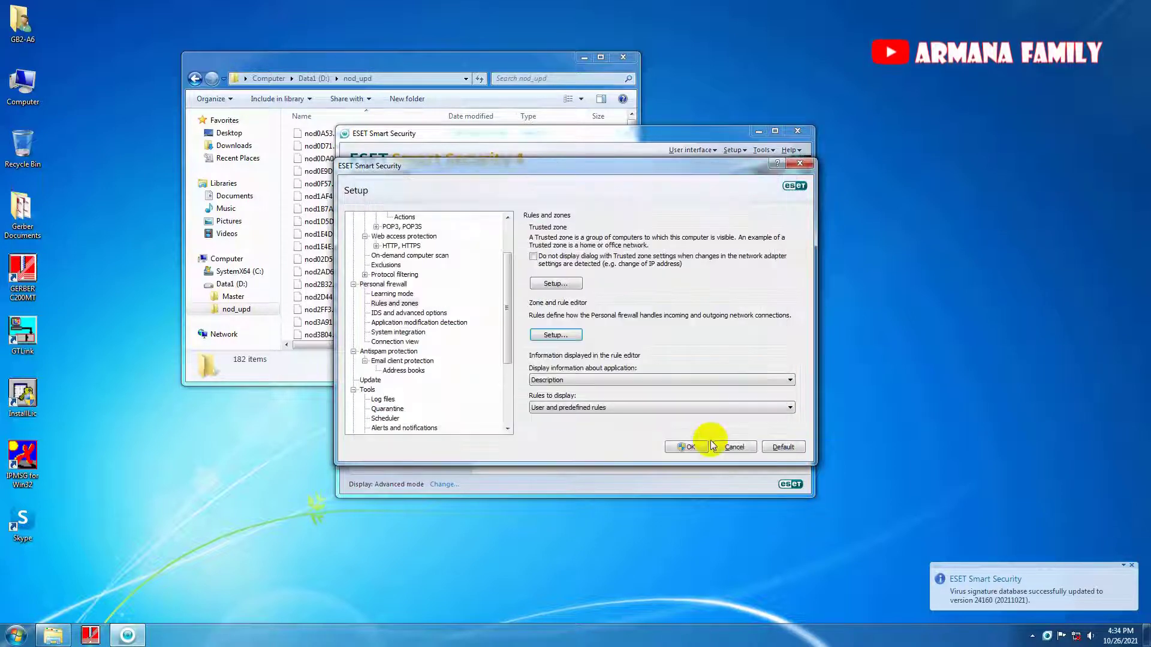
pyautogui.click(695, 447)
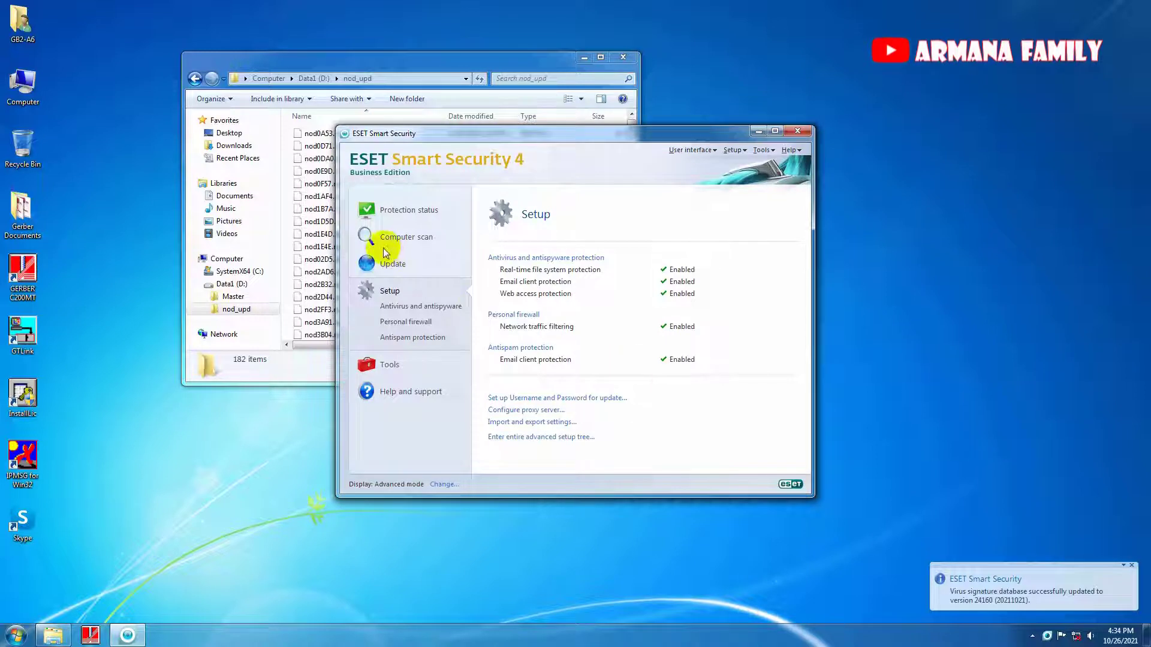
# Acknowledge the signature update to 24160, minimise the nod_upd window and close ESET.
pyautogui.click(386, 262)
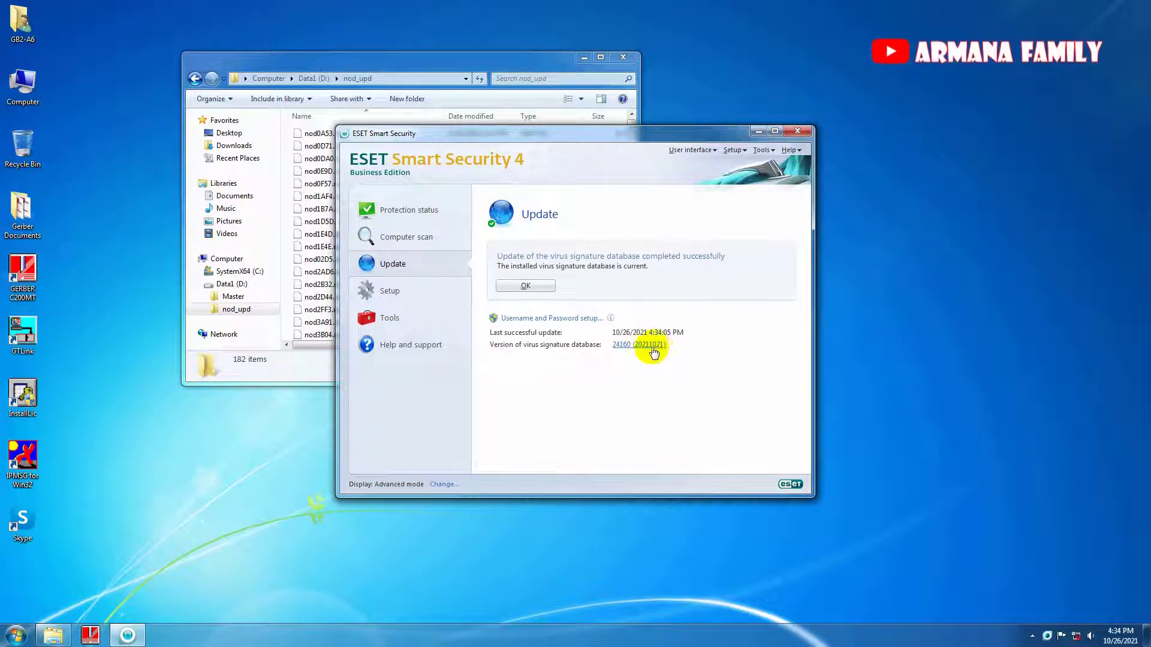
pyautogui.click(525, 285)
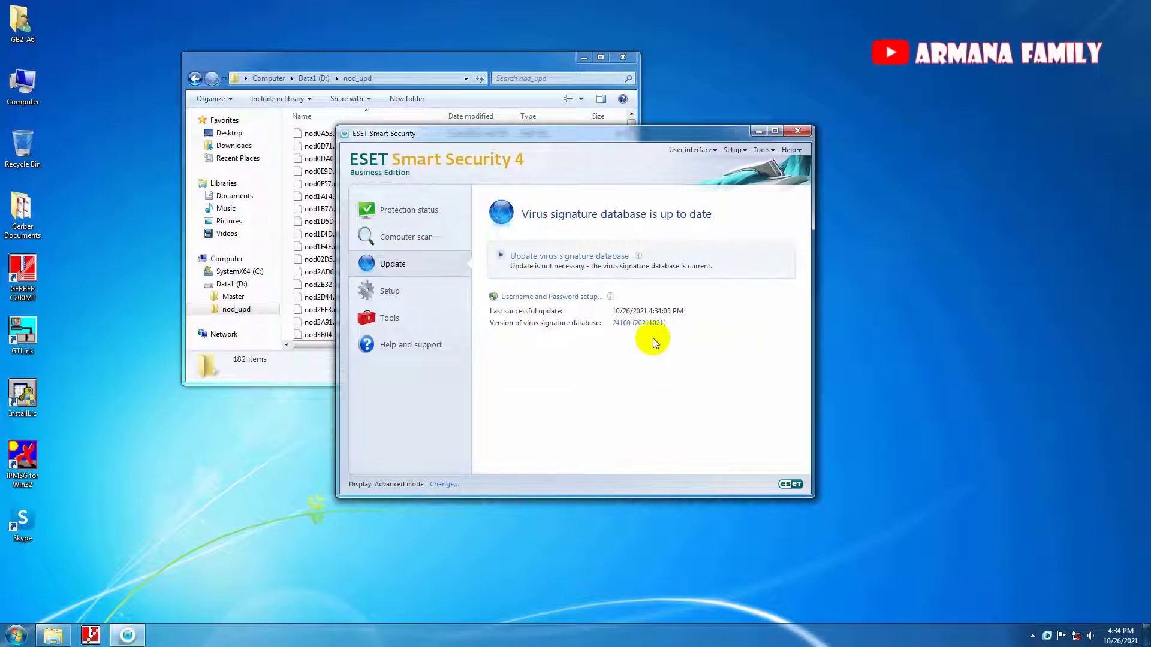
pyautogui.click(326, 197)
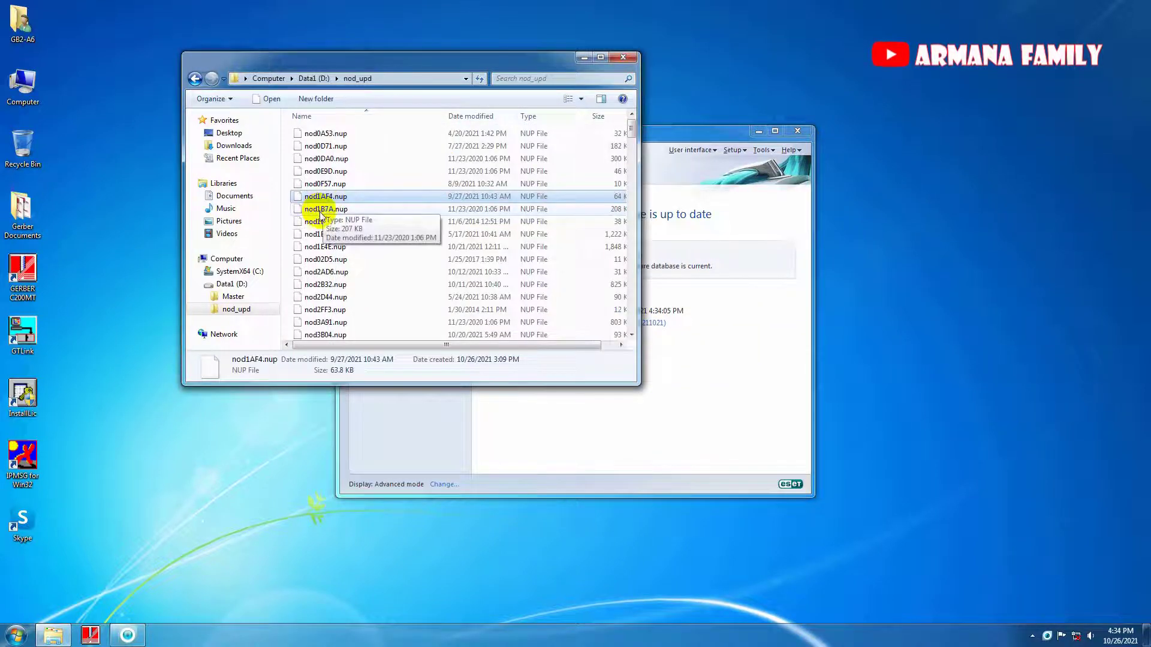
pyautogui.moveTo(519, 63); pyautogui.dragTo(461, 243)
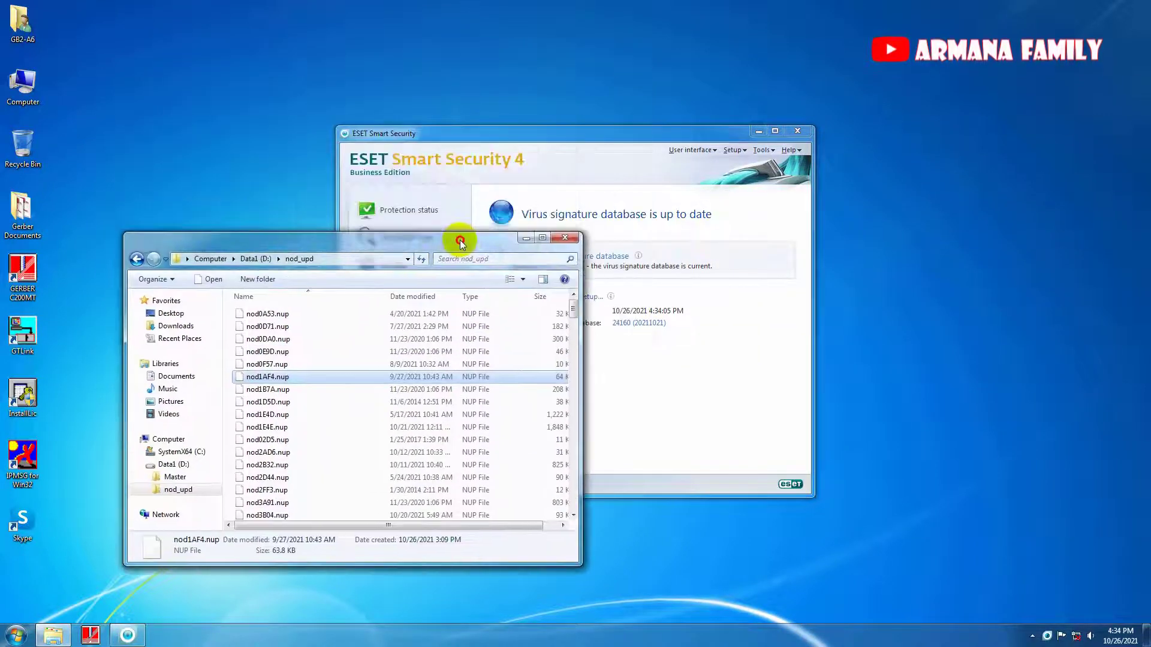
pyautogui.moveTo(529, 134); pyautogui.dragTo(612, 111)
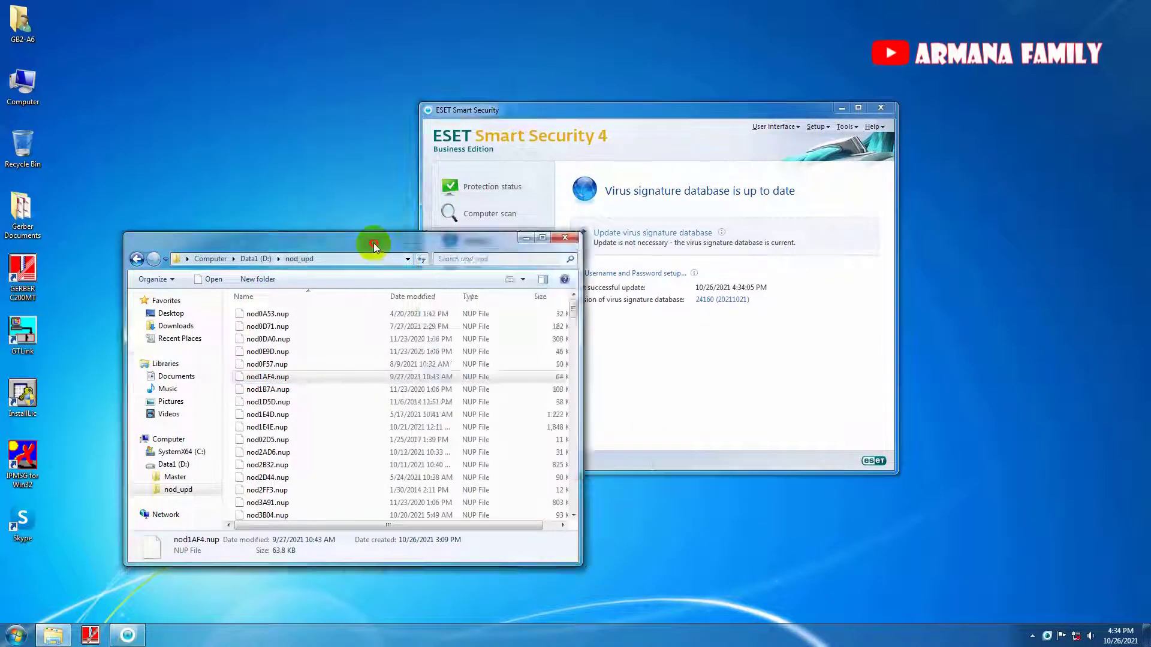
pyautogui.moveTo(374, 247); pyautogui.dragTo(323, 103)
pyautogui.click(474, 94)
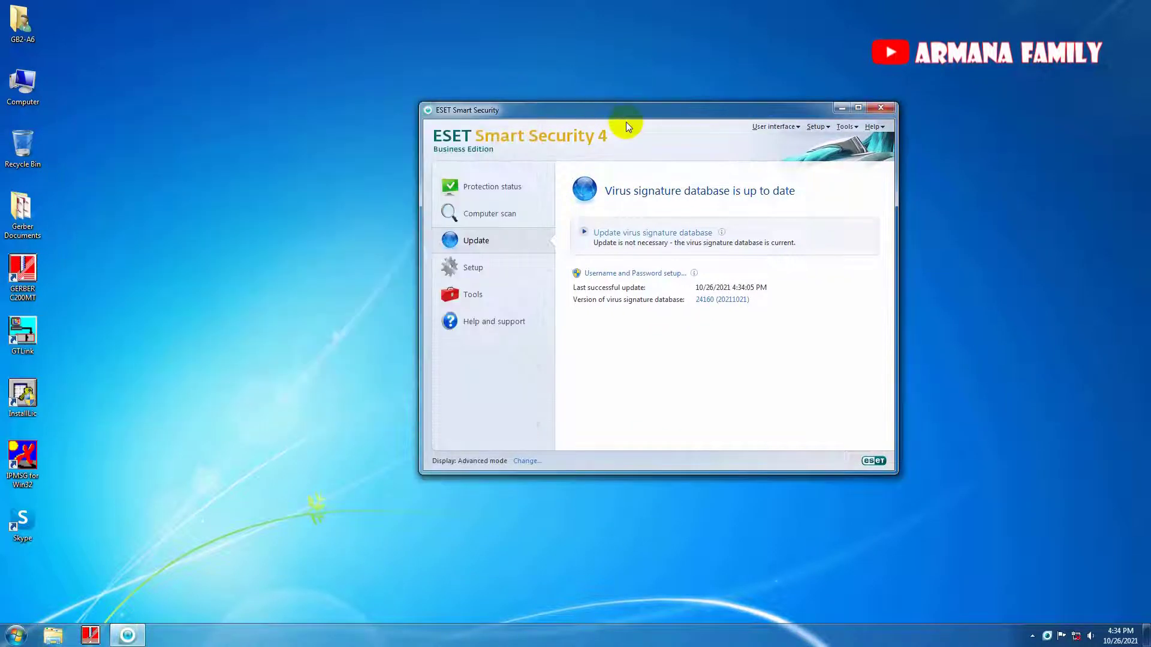
pyautogui.click(881, 107)
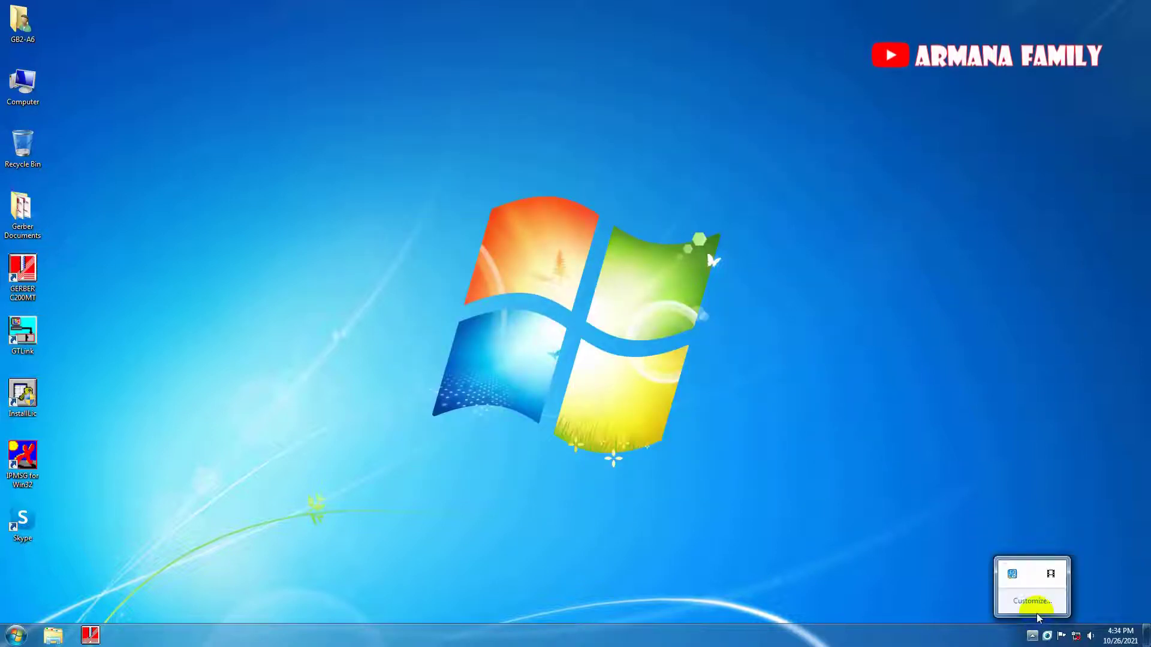
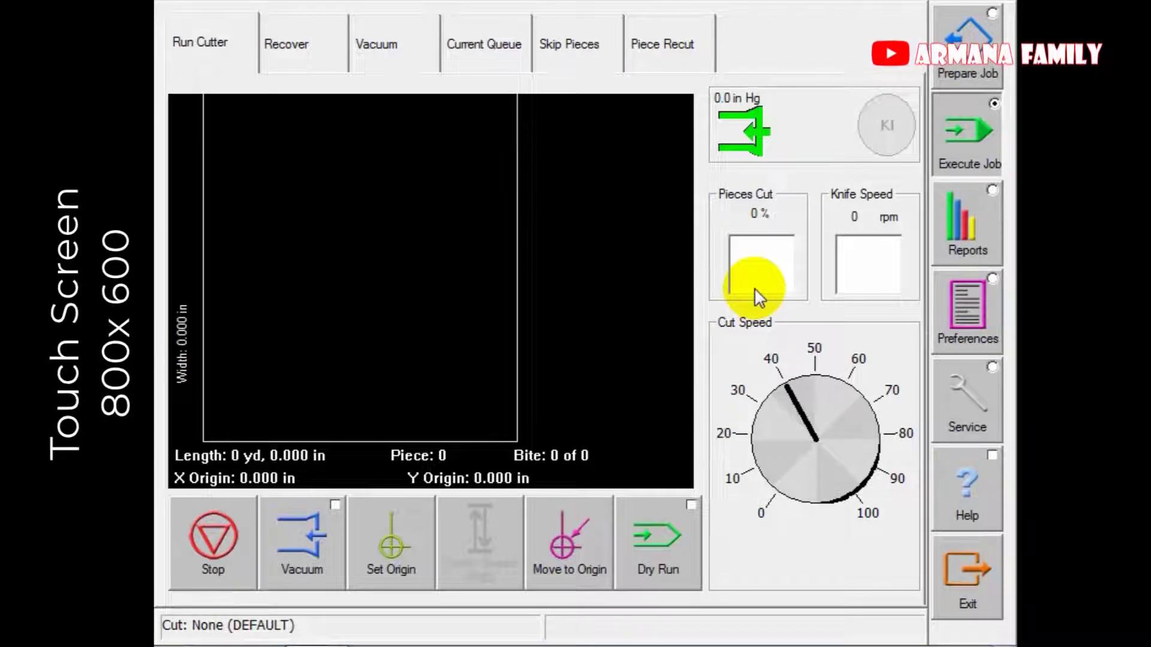
# Turn on the table vacuum and open the Select Marker page under Prepare Job.
pyautogui.click(303, 542)
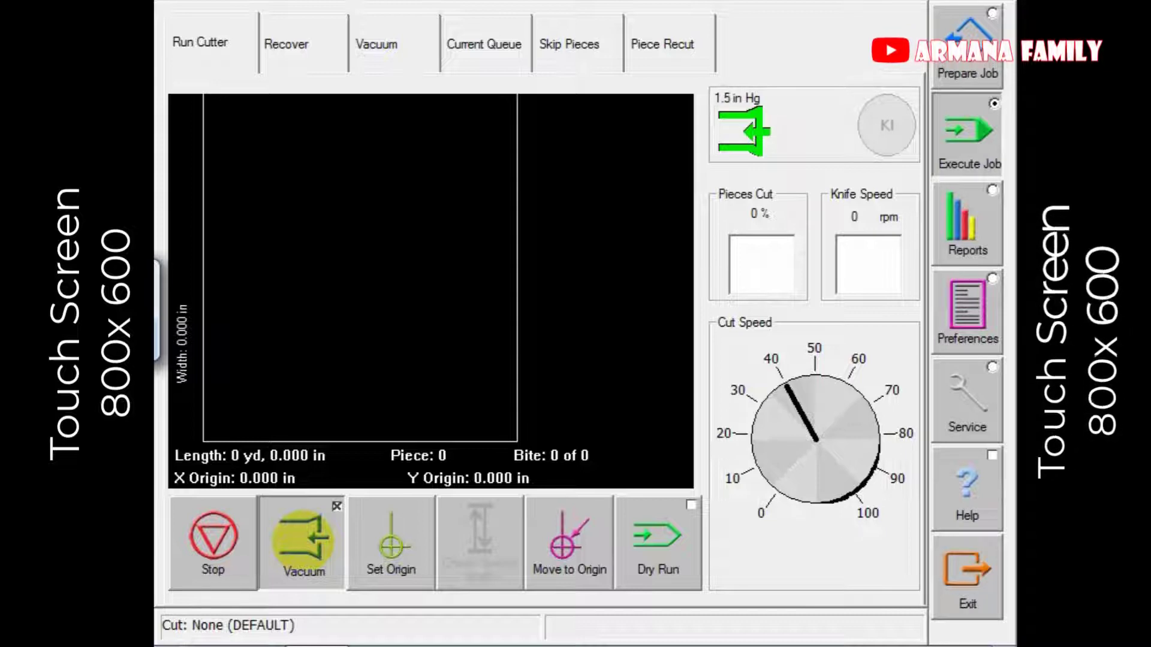
pyautogui.click(967, 47)
pyautogui.click(304, 52)
pyautogui.click(401, 108)
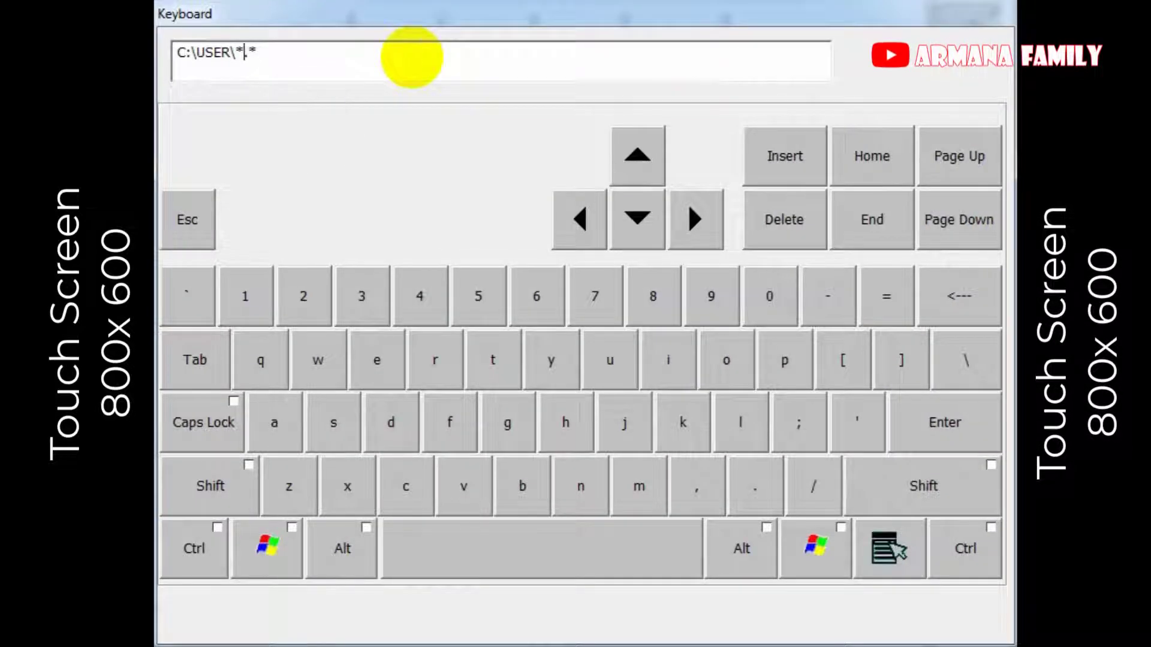
pyautogui.press('Escape')
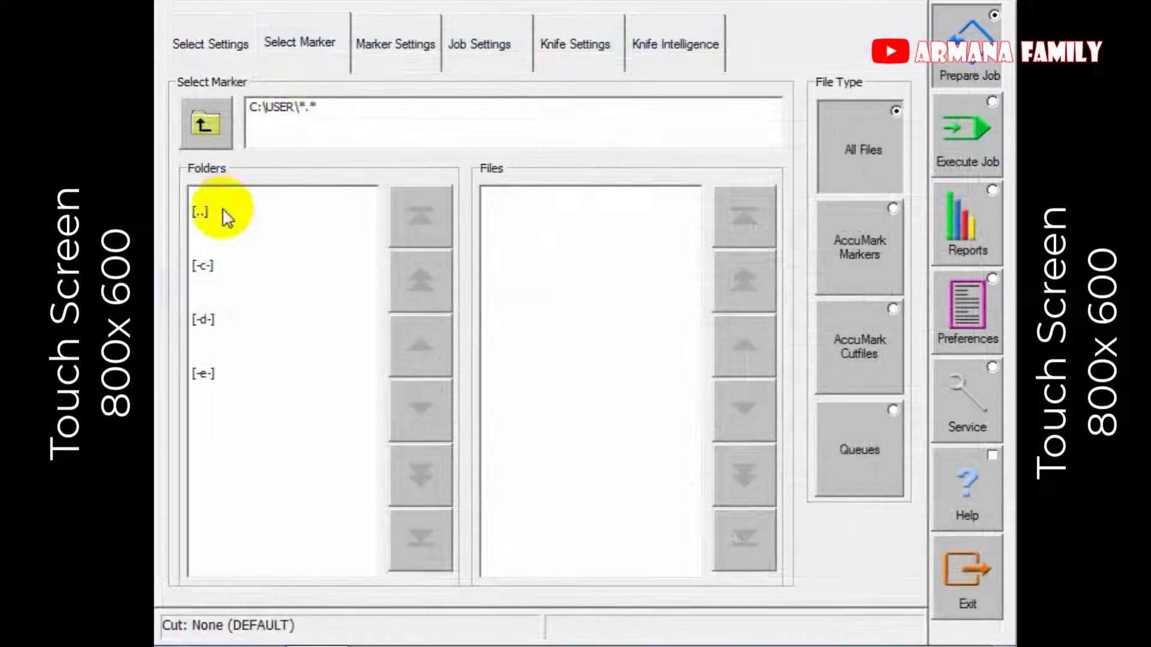
# Browse from drive C to the cut folder on drive D.
pyautogui.click(201, 123)
pyautogui.click(334, 115)
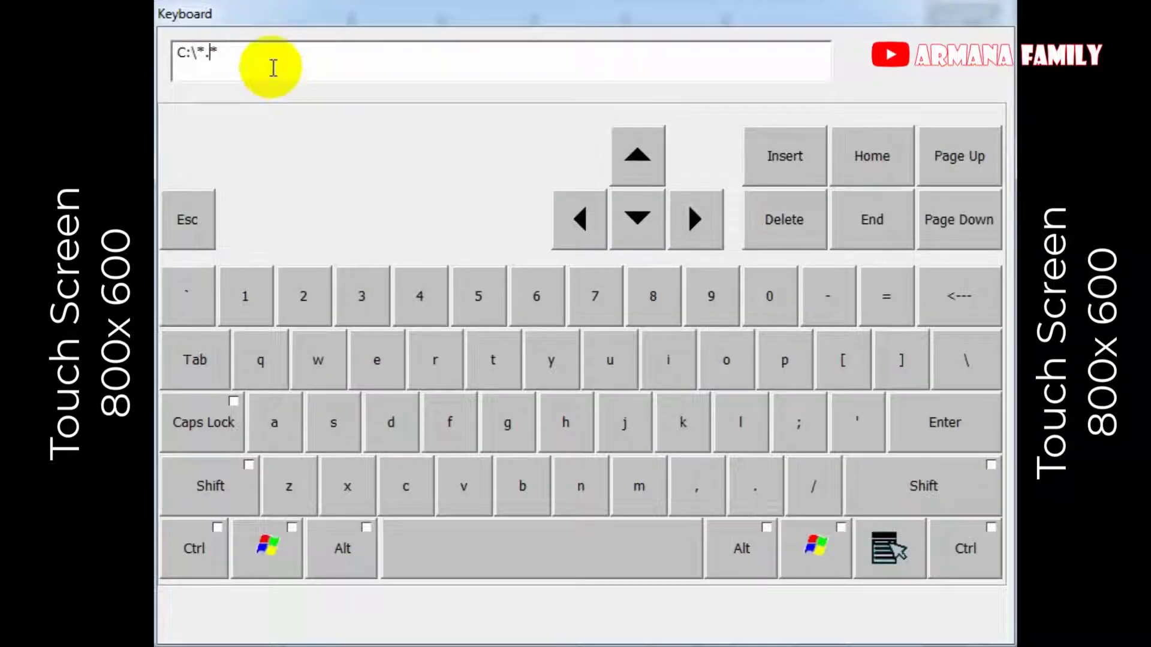
pyautogui.press('Escape')
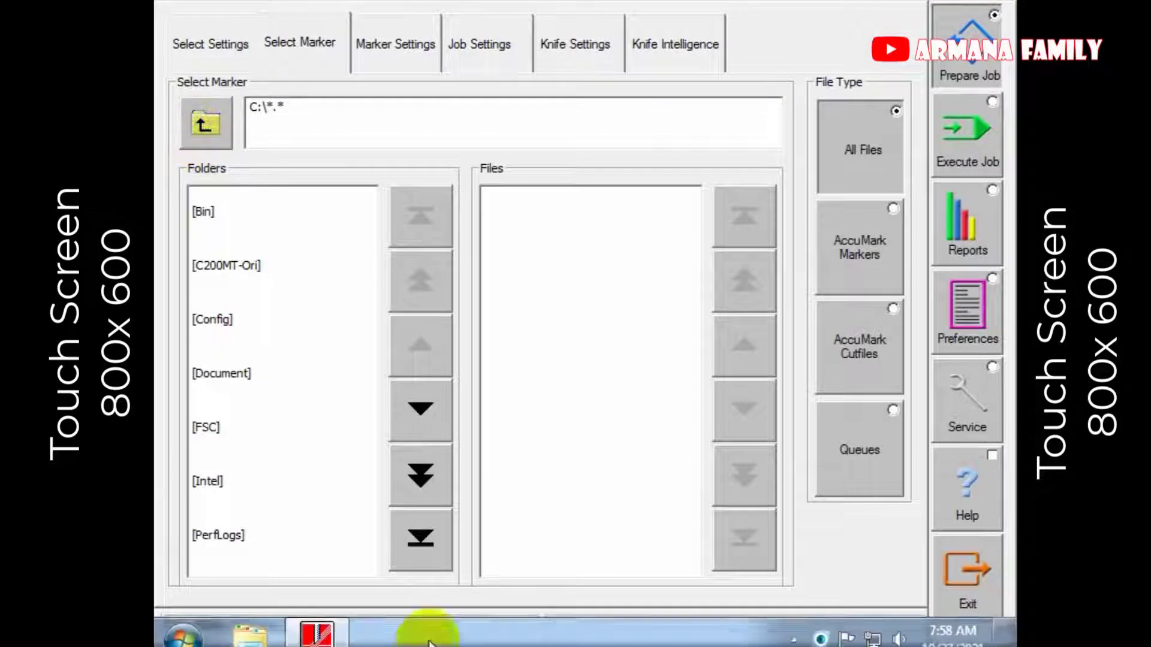
pyautogui.click(418, 541)
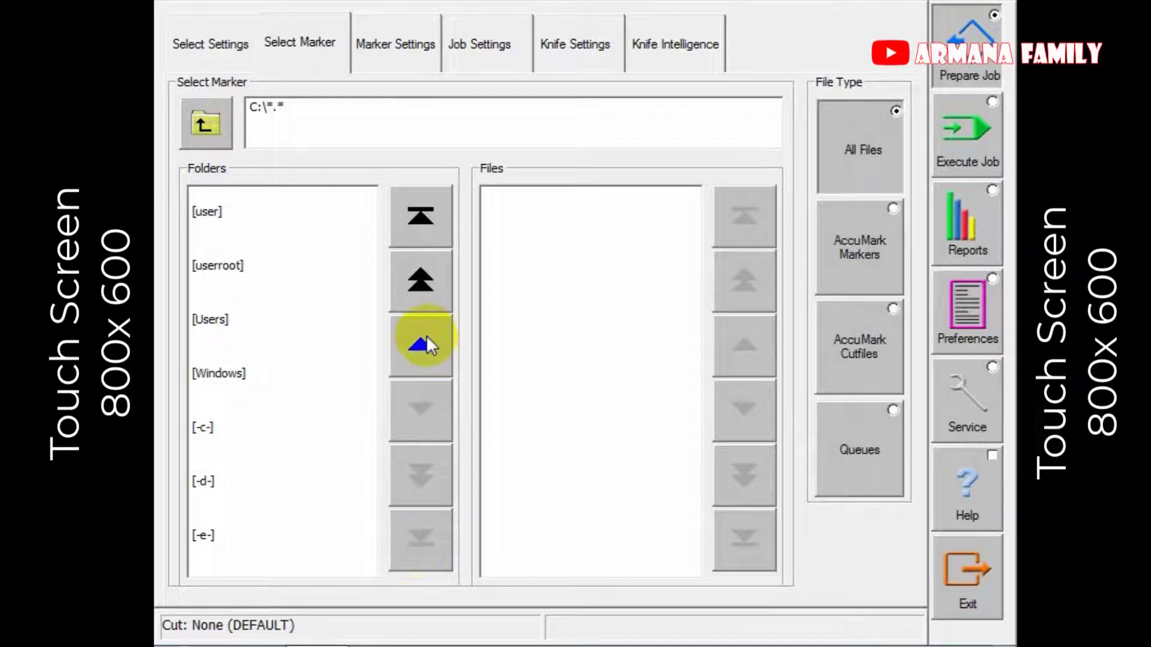
pyautogui.click(267, 474)
pyautogui.click(240, 218)
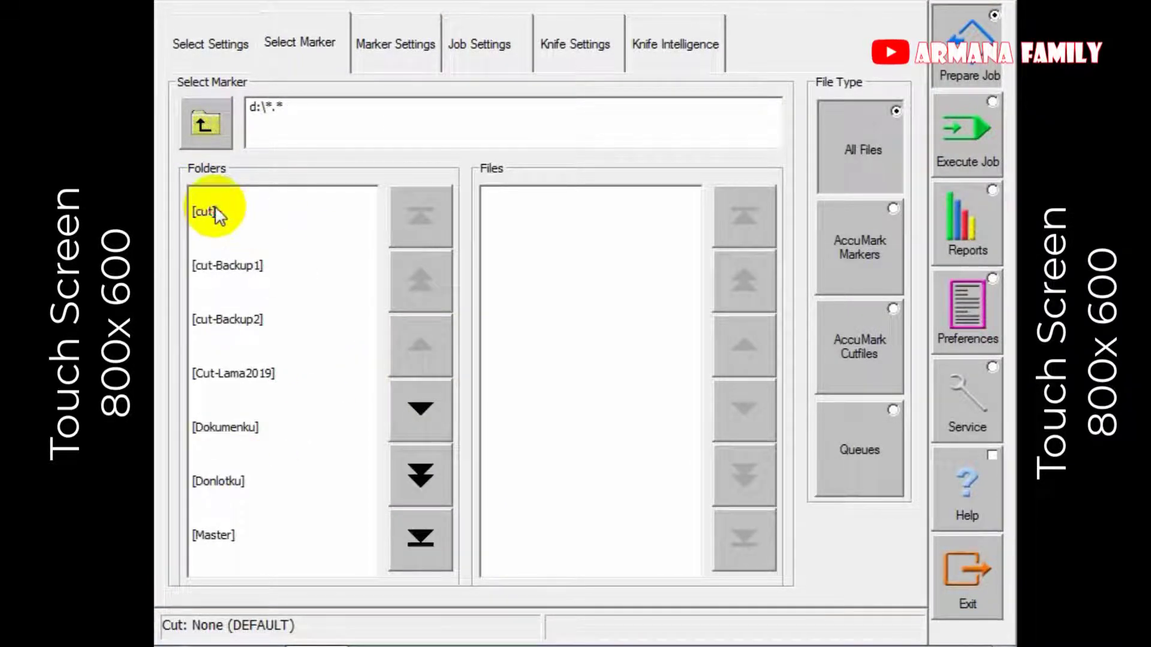
# Filter the path with 6003c2*1221 and select marker 6003C2 S-XL 1221.CUT.
pyautogui.click(354, 112)
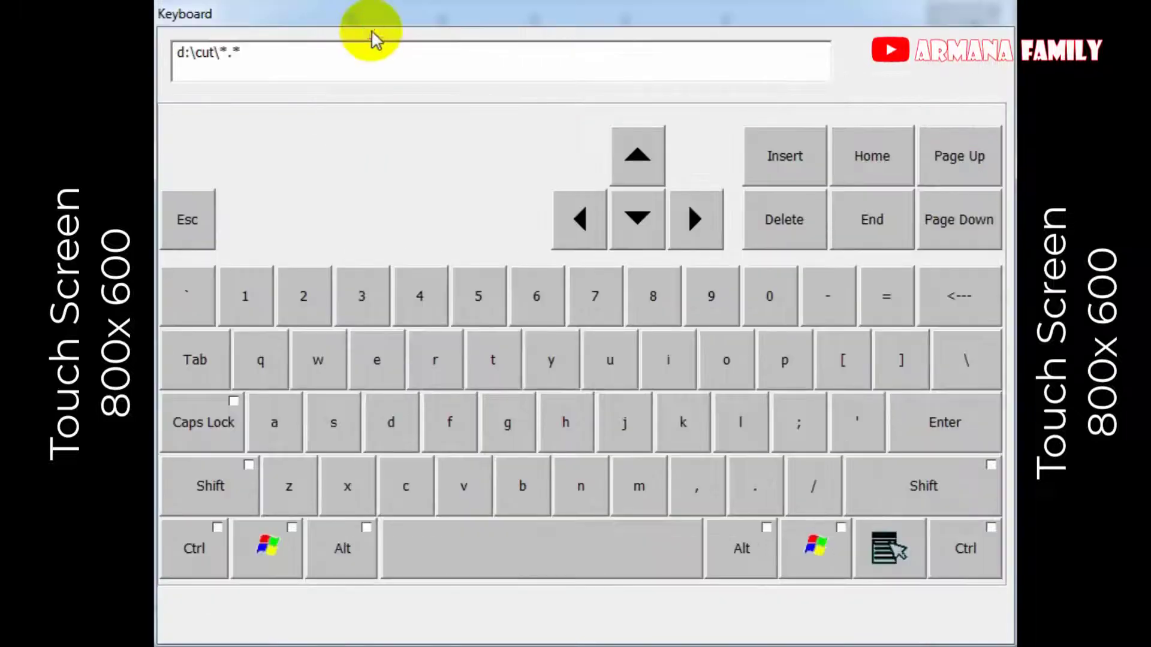
pyautogui.write('6003c2')
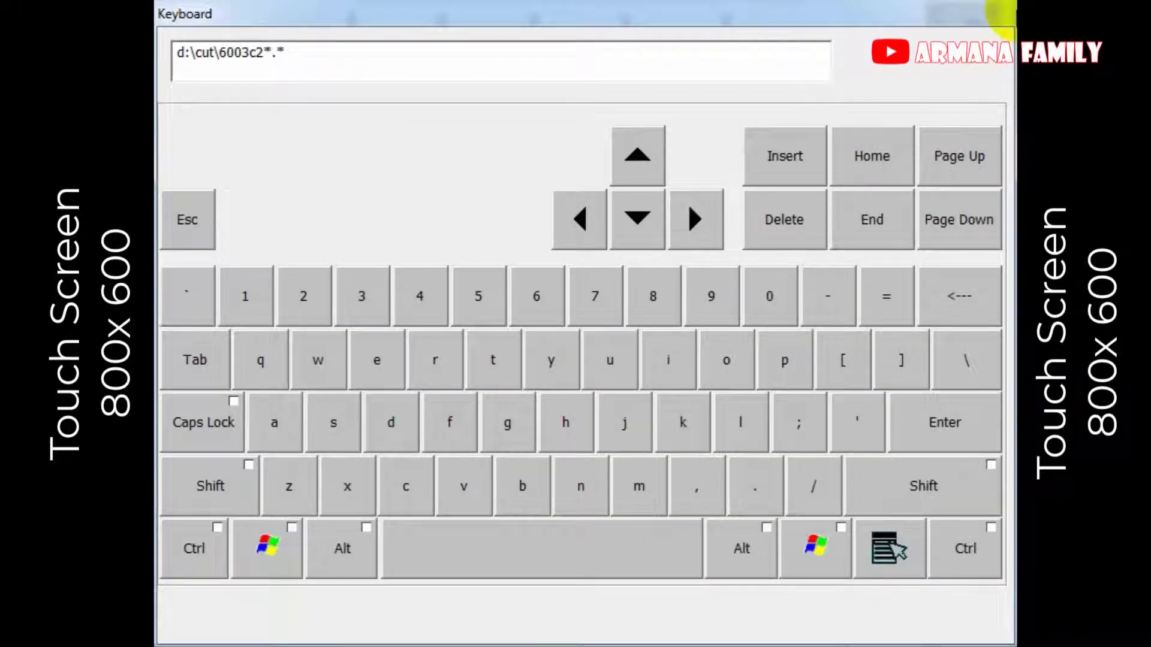
pyautogui.click(1002, 13)
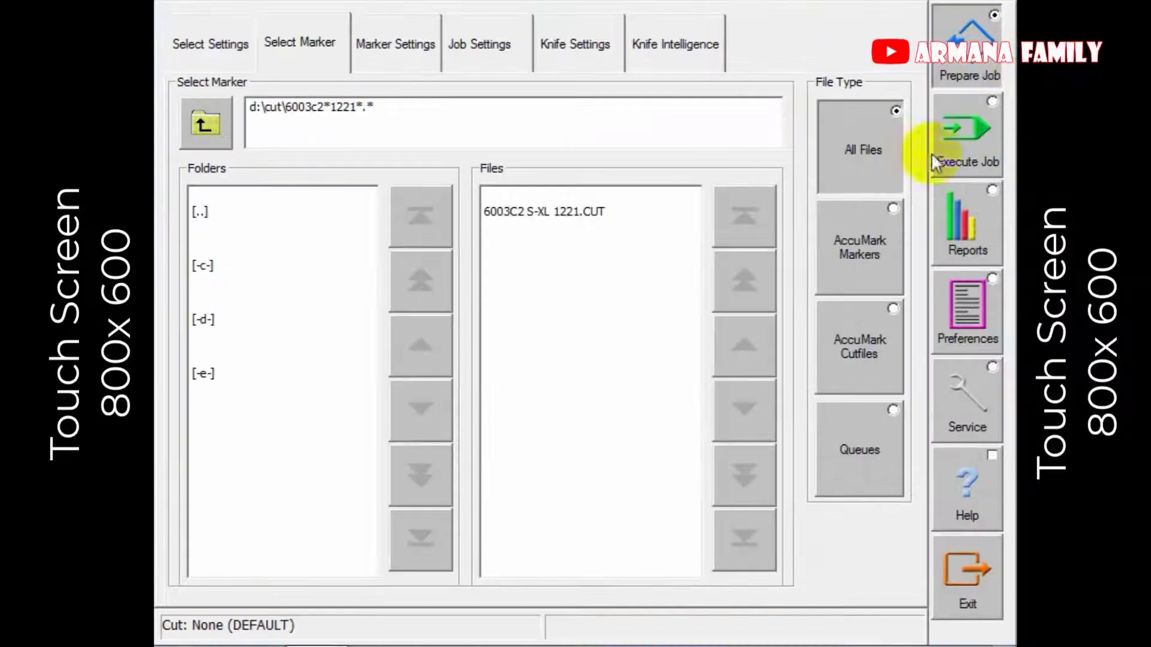
pyautogui.click(596, 204)
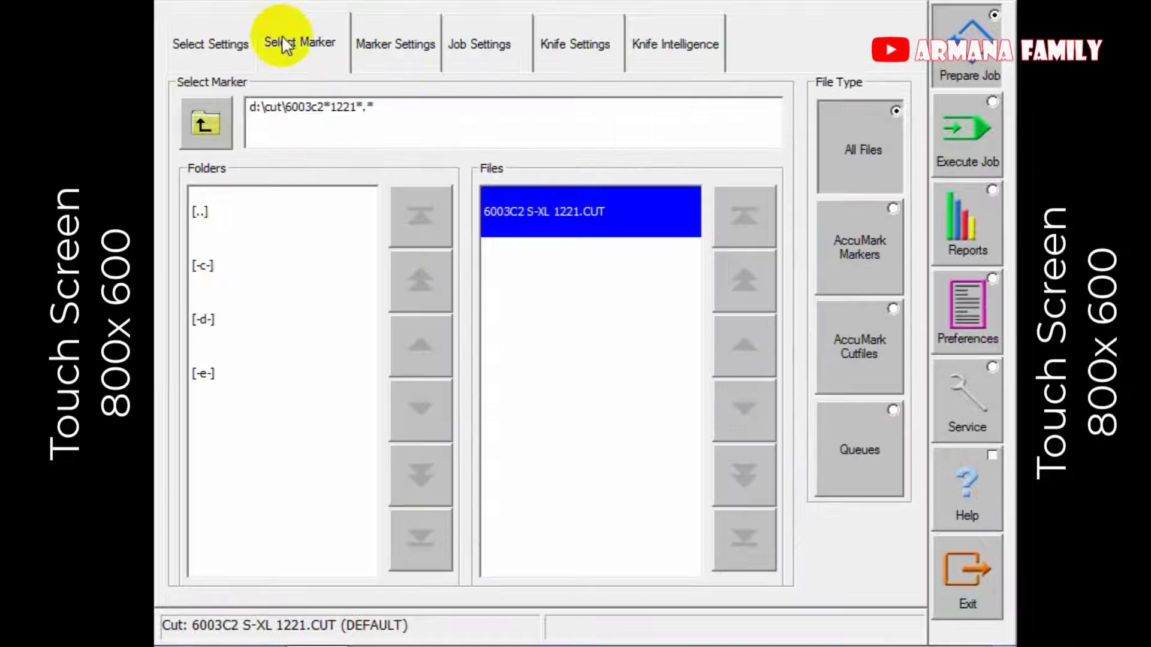
# Apply X + Y data flip and Y data scale factor 0.998, then return to Execute Job.
pyautogui.click(396, 43)
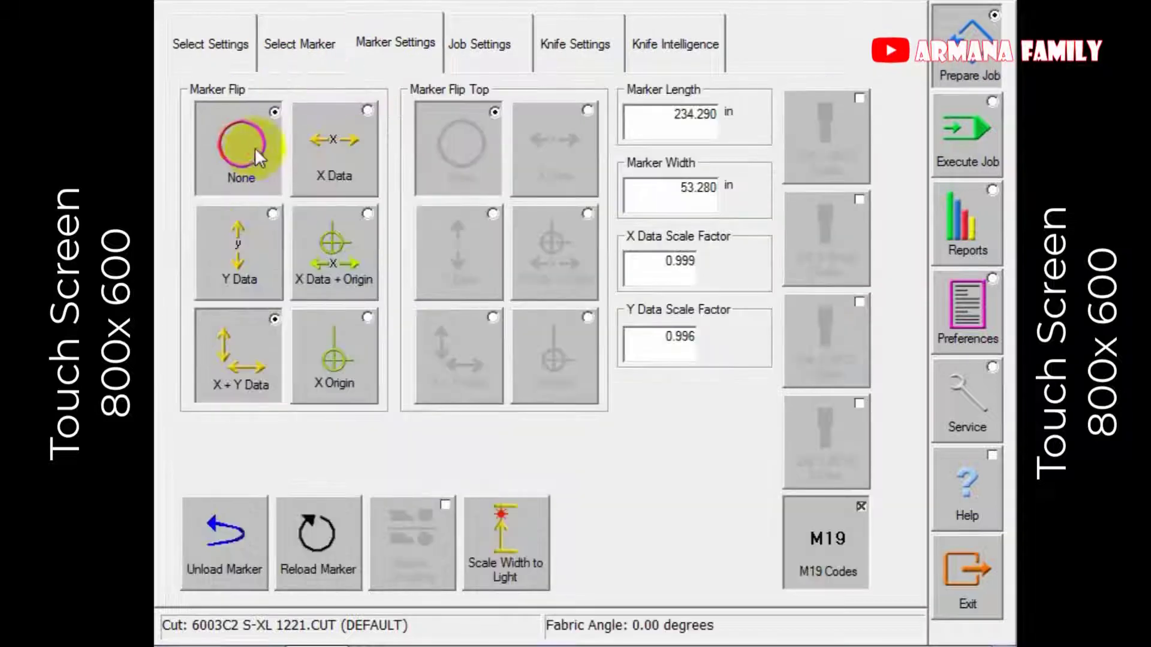
pyautogui.click(240, 363)
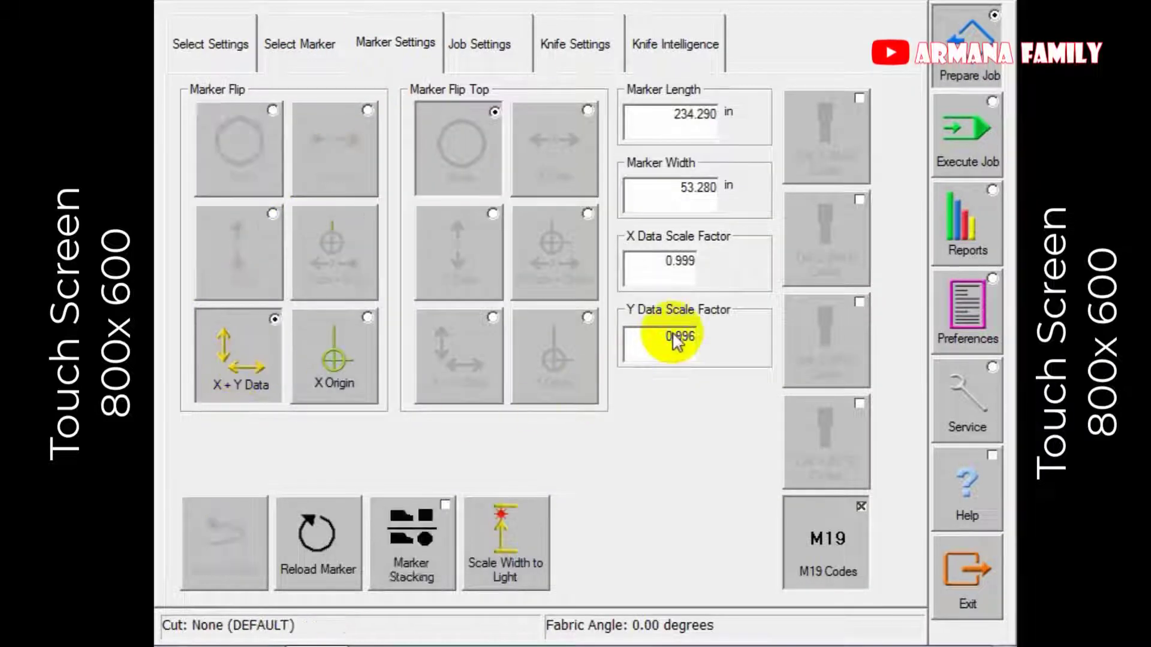
pyautogui.click(672, 343)
pyautogui.write('8')
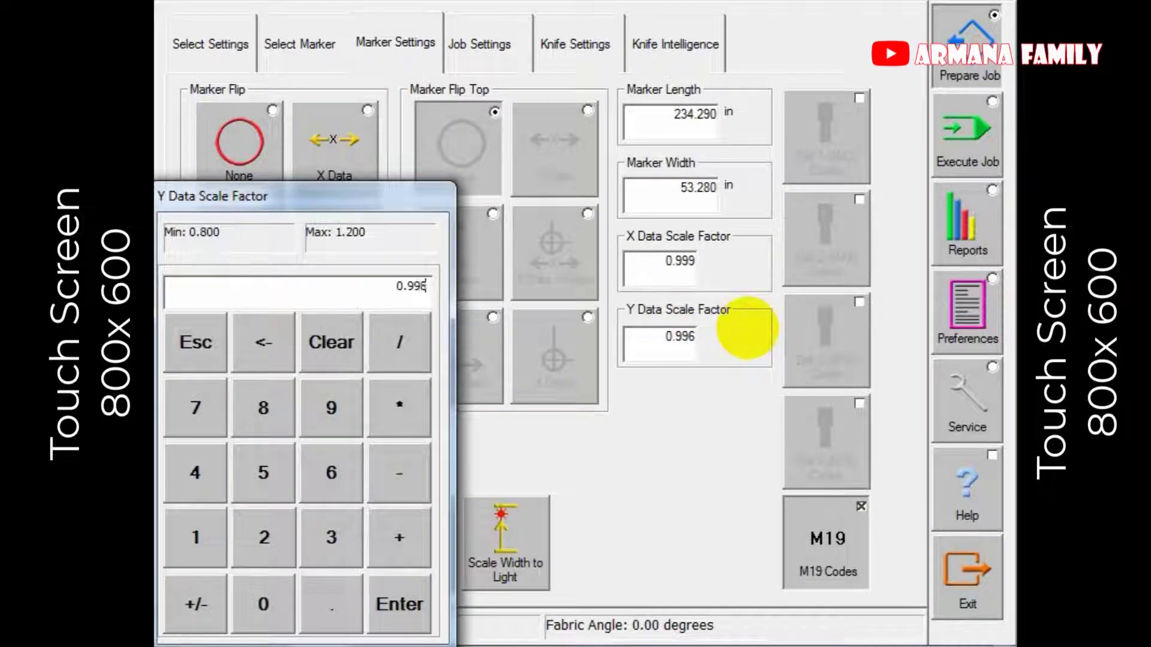
pyautogui.press('Return')
pyautogui.click(974, 164)
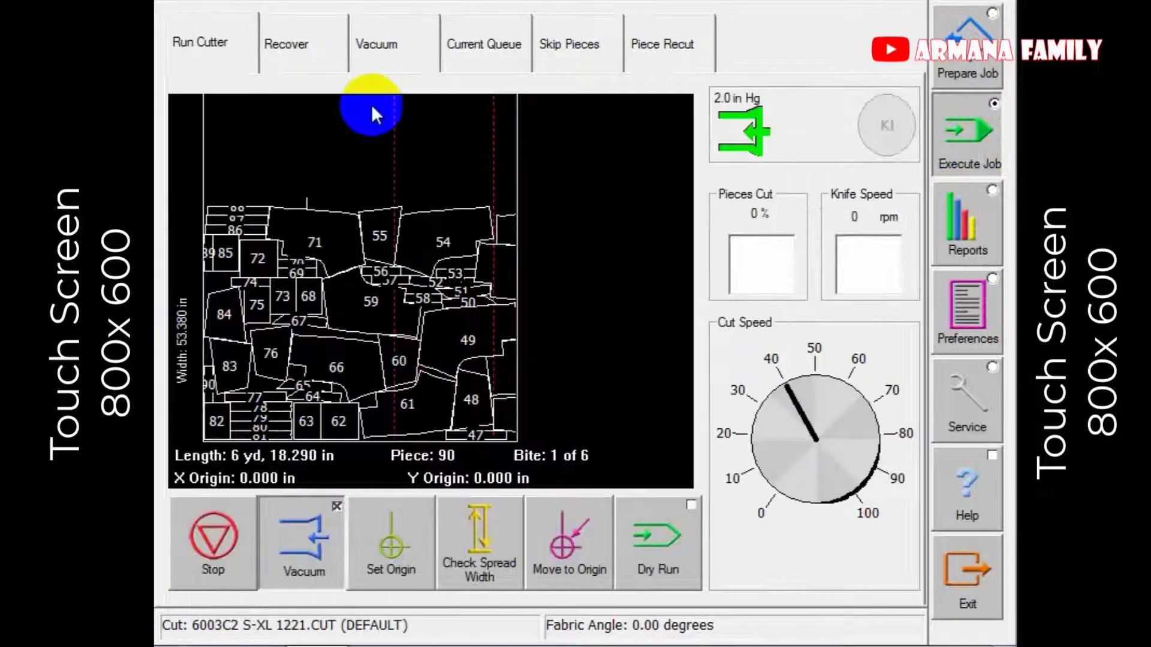
# In Recover, zoom and pan the marker preview and set the start piece to 88.
pyautogui.click(314, 60)
pyautogui.click(360, 534)
pyautogui.moveTo(358, 413); pyautogui.dragTo(360, 420)
pyautogui.moveTo(420, 279); pyautogui.dragTo(432, 372)
pyautogui.click(800, 223)
pyautogui.write('88')
pyautogui.press('Return')
# Move the cutting head to origin and lower the cut speed to about 23.
pyautogui.click(188, 18)
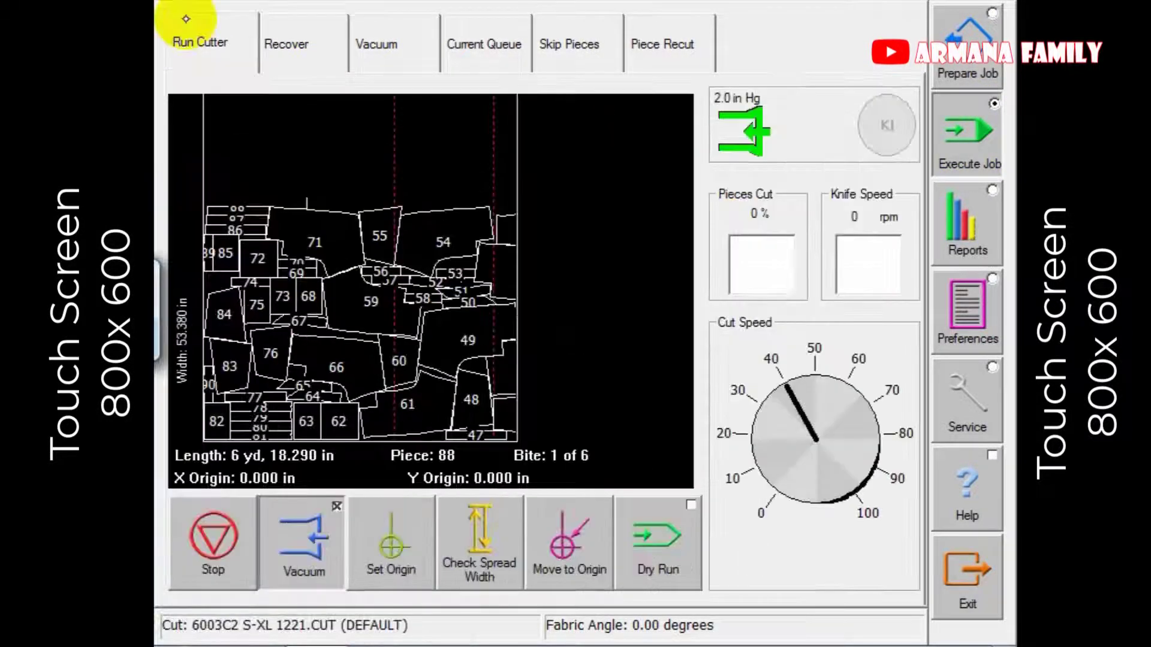
pyautogui.click(526, 540)
pyautogui.click(521, 539)
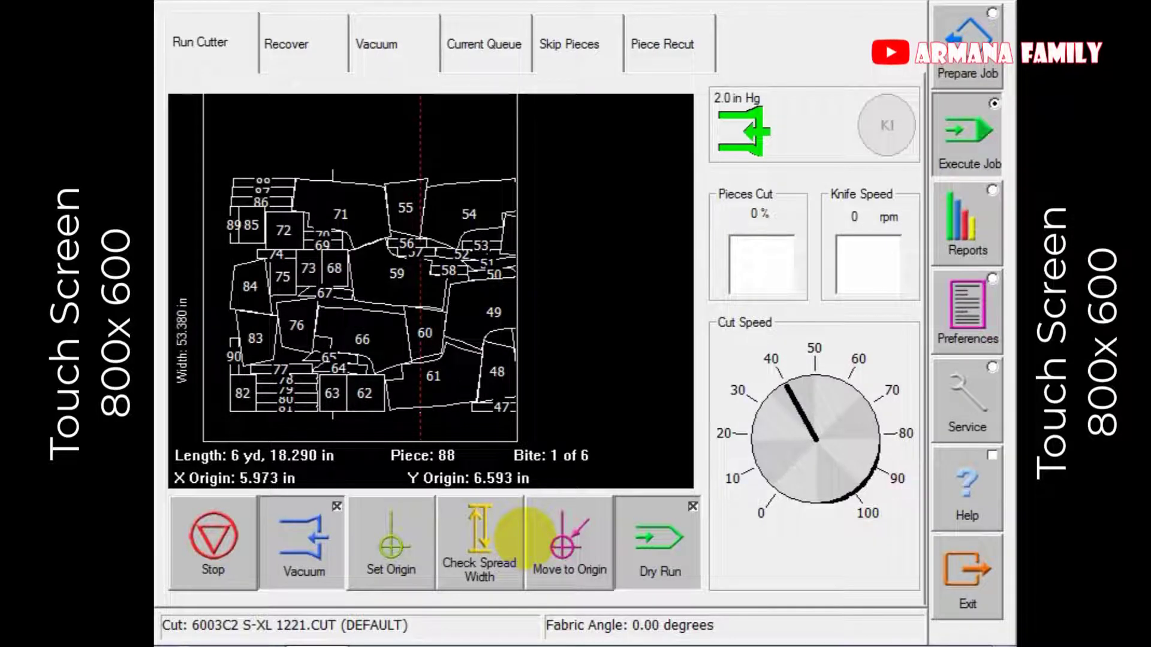
pyautogui.moveTo(735, 390); pyautogui.dragTo(746, 413)
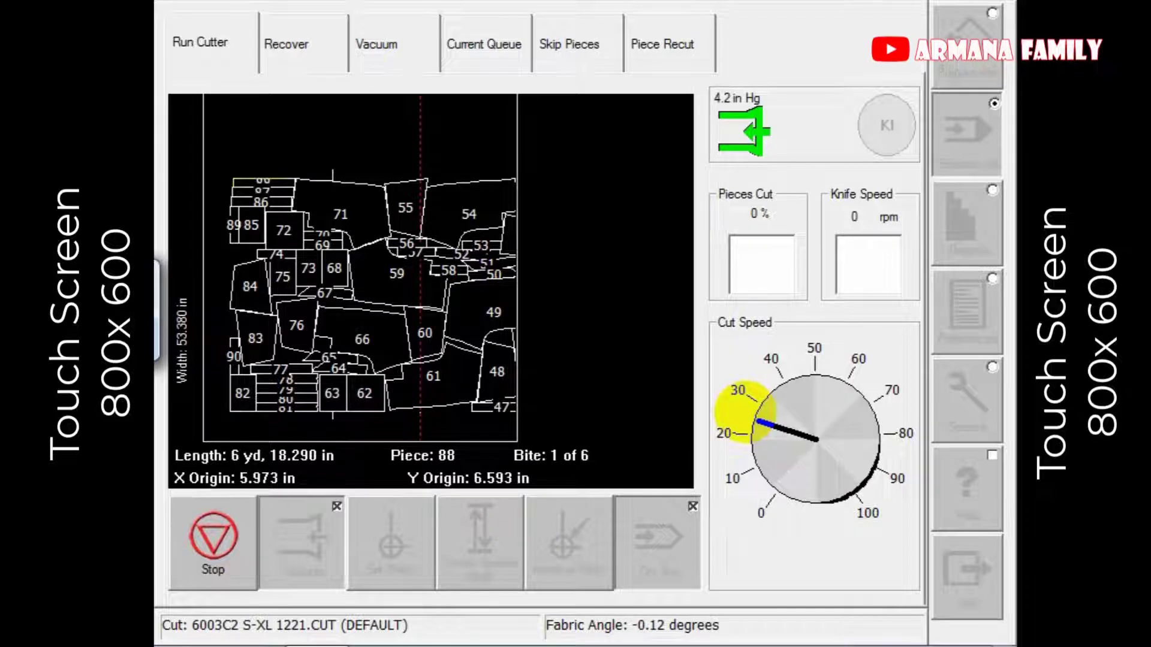
# Stop the cut and set recovery to restart from piece 62.
pyautogui.click(216, 553)
pyautogui.click(315, 58)
pyautogui.click(803, 223)
pyautogui.write('62')
pyautogui.press('Return')
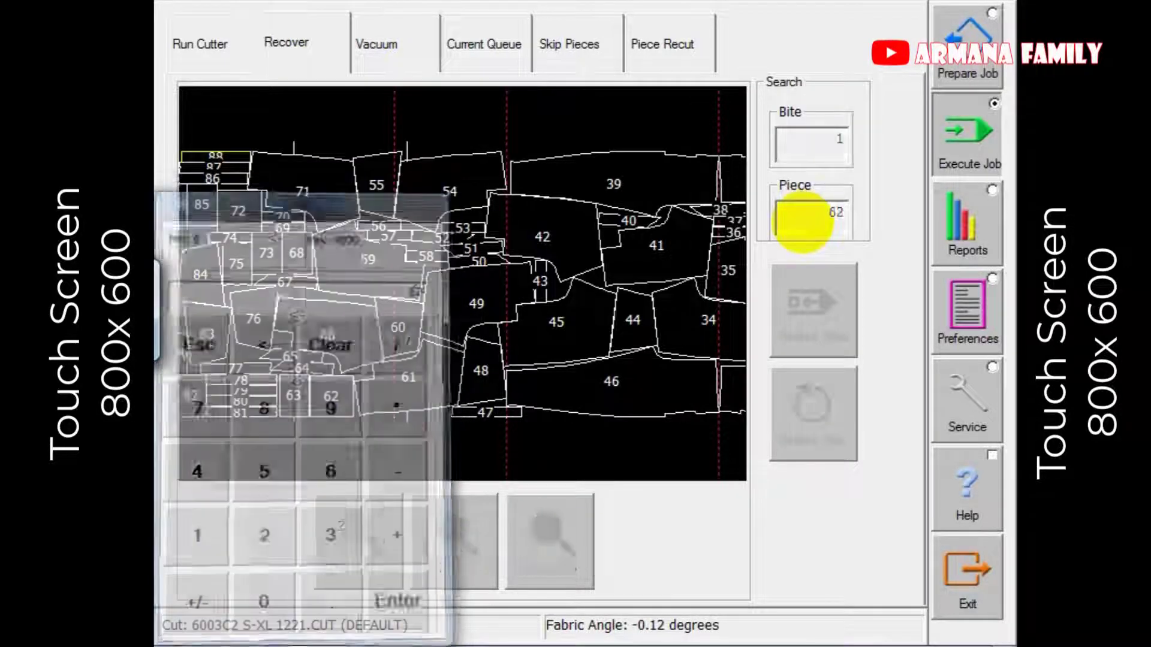
# Send the head back to origin and raise the cut speed to about 85.
pyautogui.click(200, 41)
pyautogui.click(572, 553)
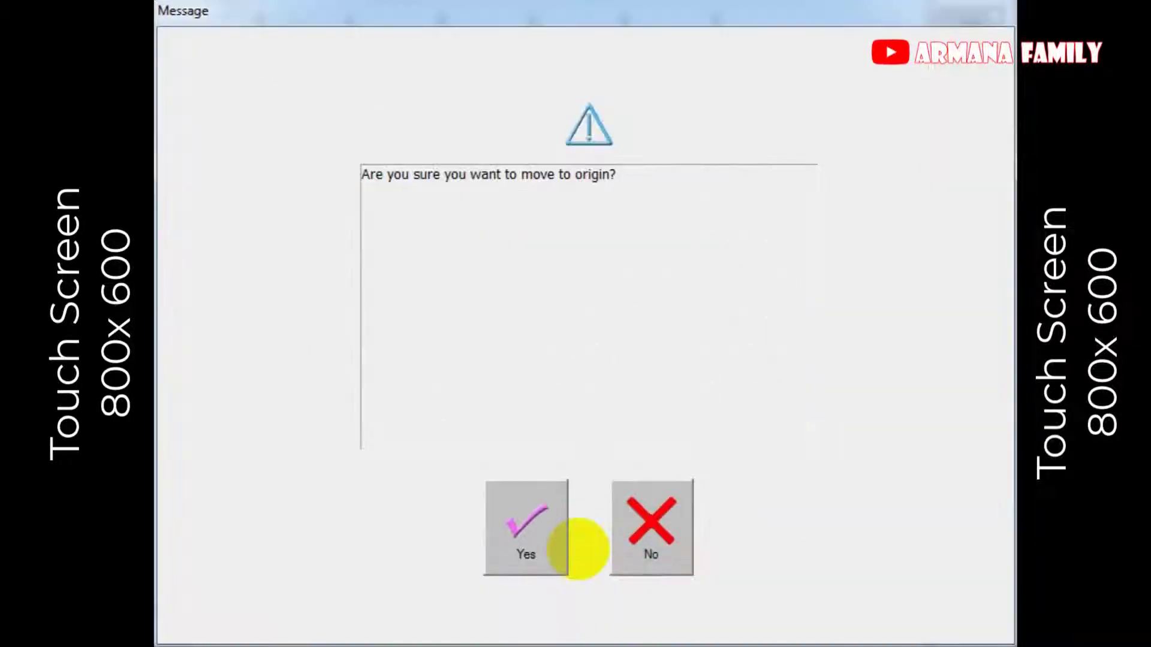
pyautogui.click(526, 536)
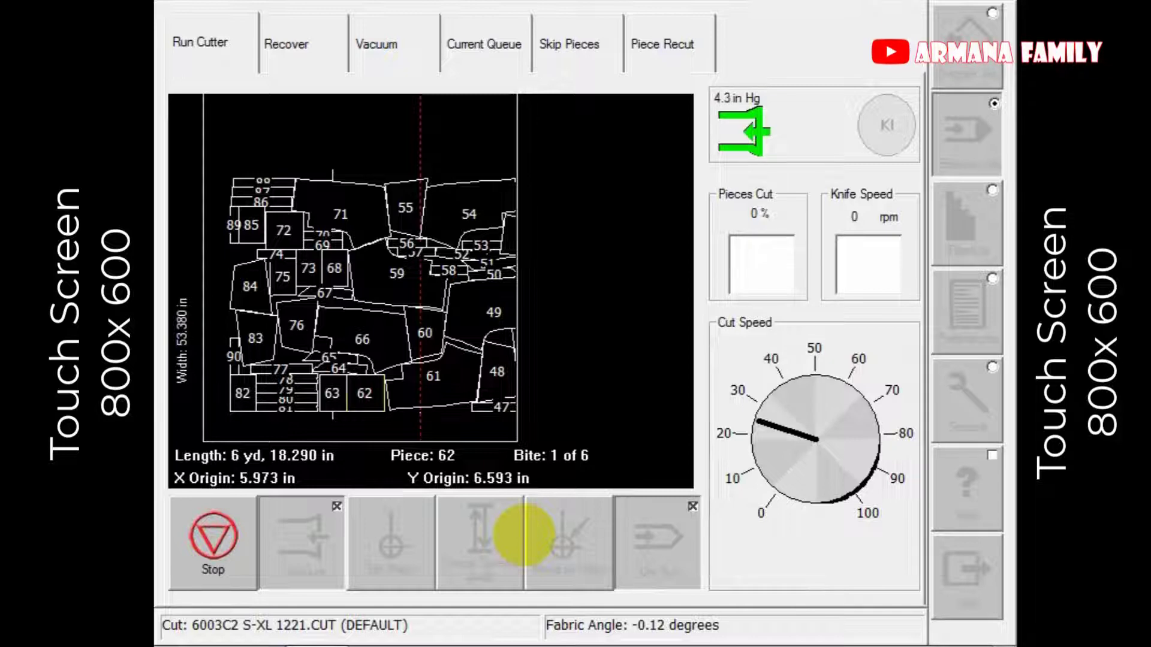
pyautogui.moveTo(893, 474); pyautogui.dragTo(892, 445)
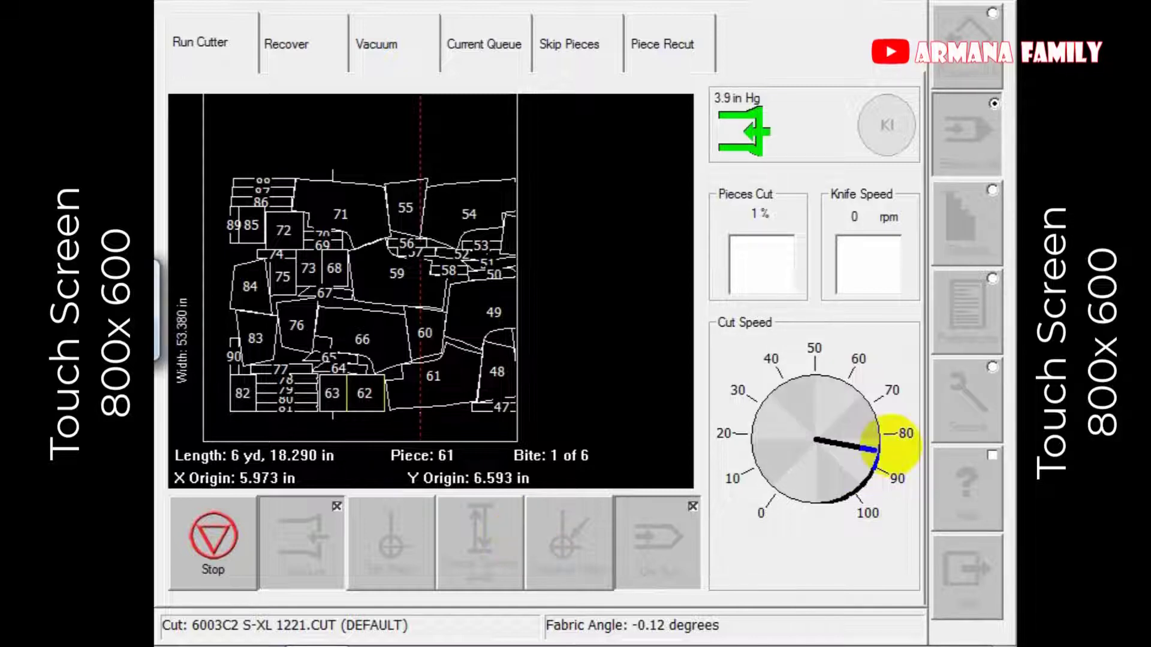
# Stop cutting, confirm Move to Origin, and reload the marker from its beginning.
pyautogui.click(213, 540)
pyautogui.click(555, 548)
pyautogui.click(284, 45)
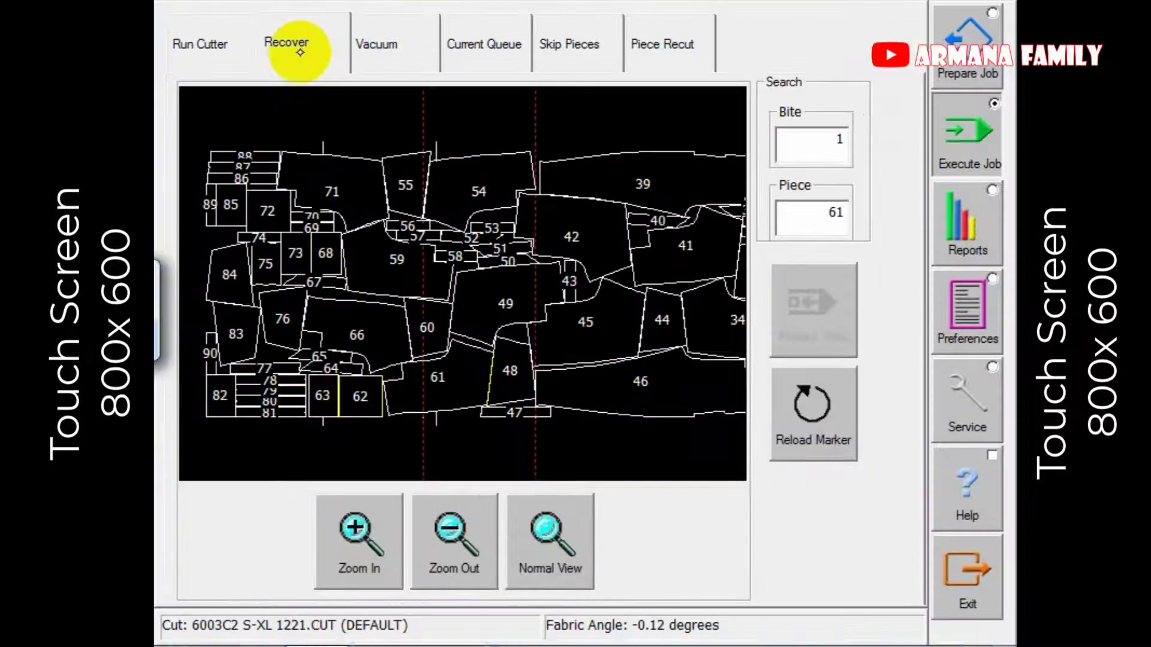
pyautogui.click(800, 412)
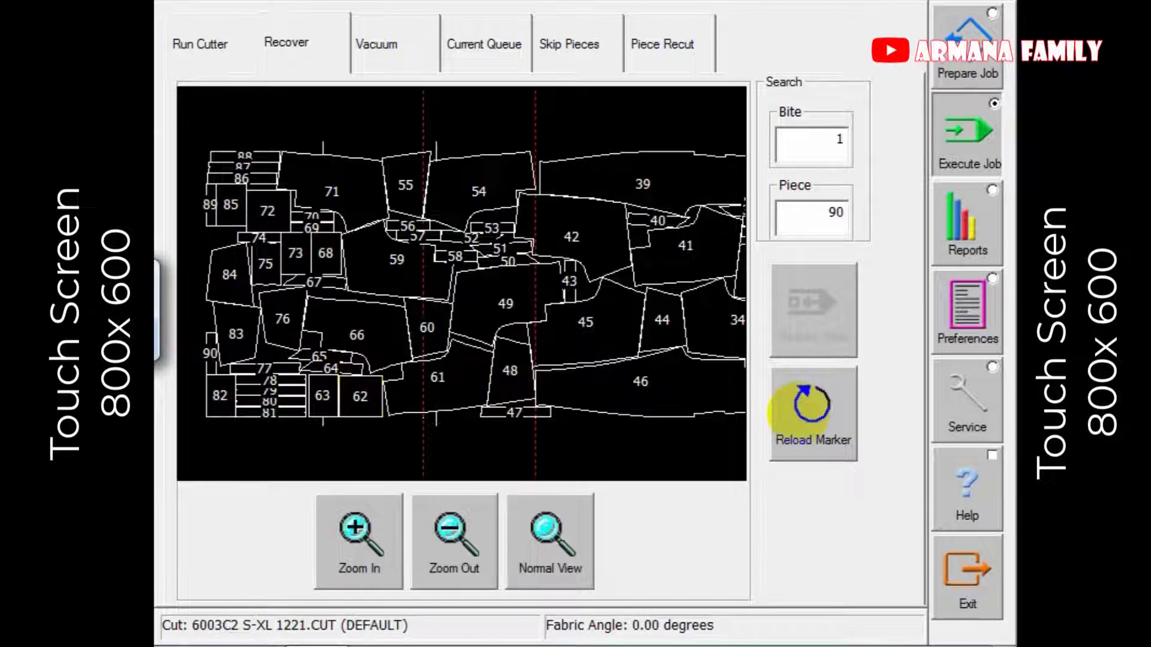
pyautogui.click(204, 44)
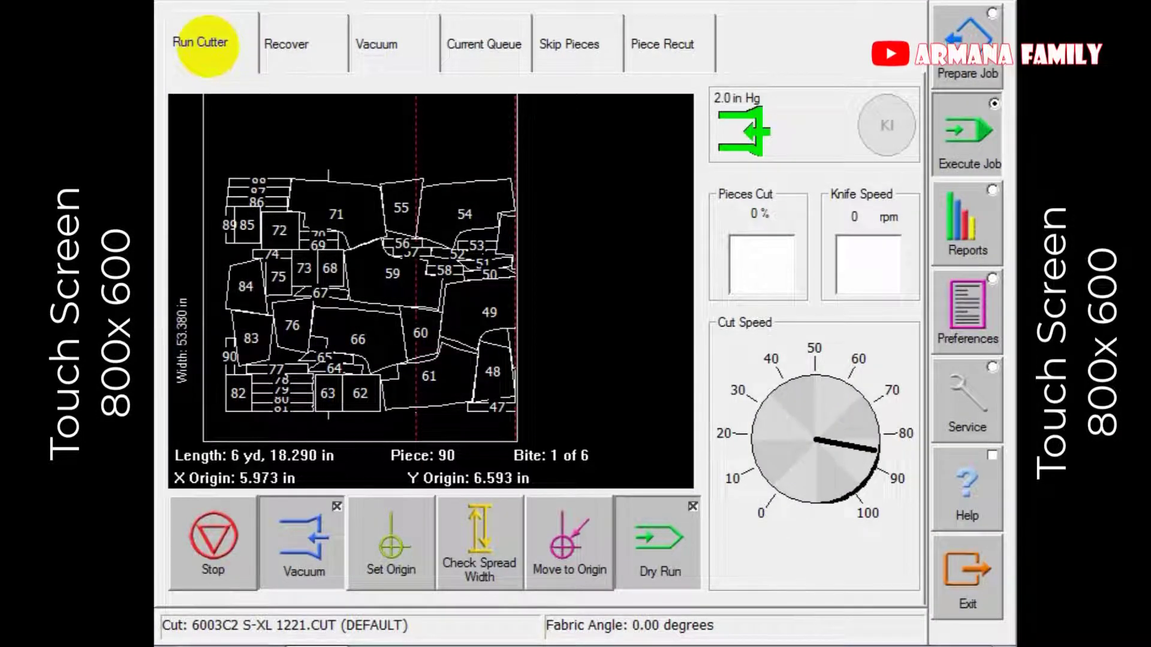
# Start a dry run at low cut speed (about 12, then 20) and check vacuum levels.
pyautogui.click(779, 456)
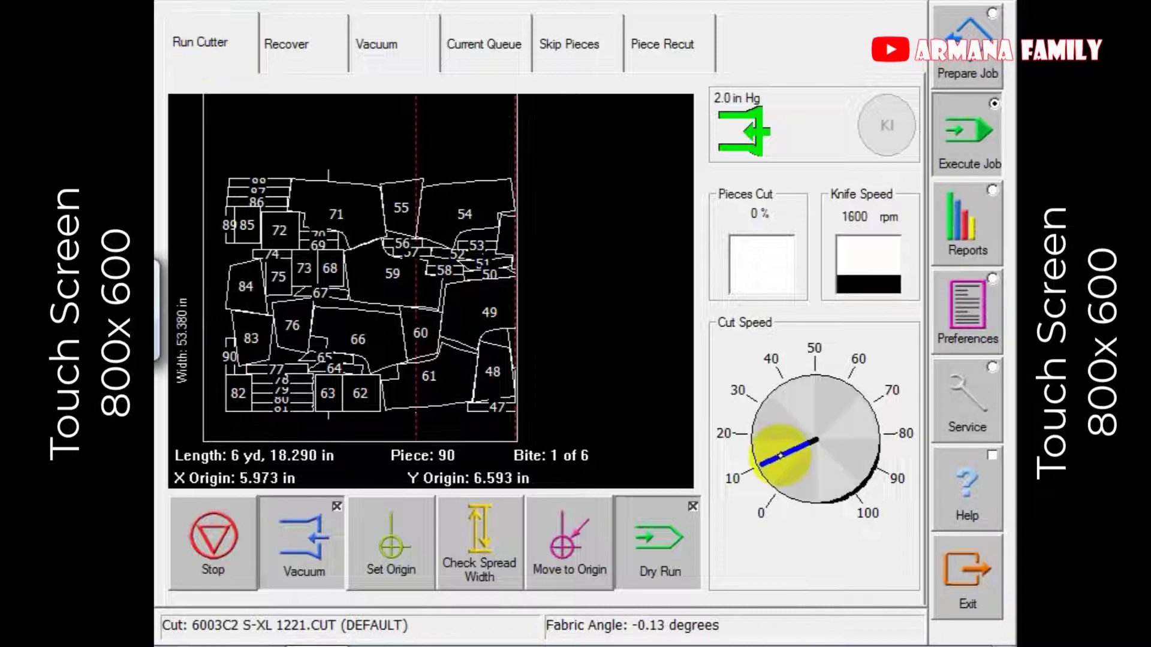
pyautogui.click(658, 541)
pyautogui.click(737, 437)
pyautogui.click(285, 40)
pyautogui.click(410, 41)
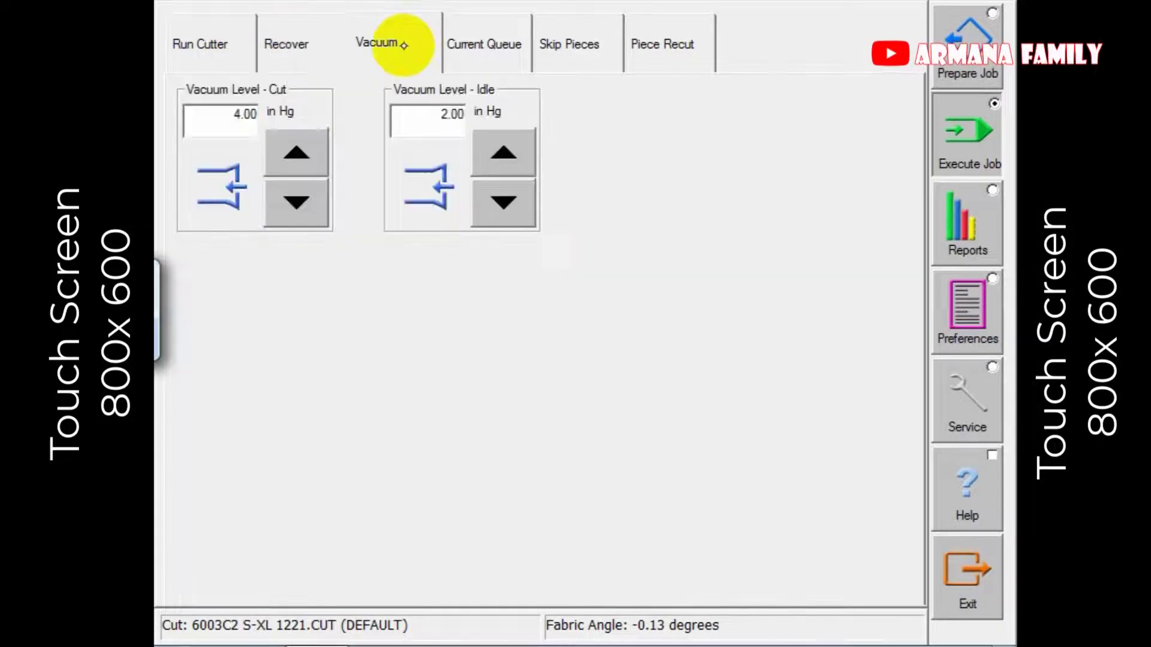
pyautogui.click(199, 41)
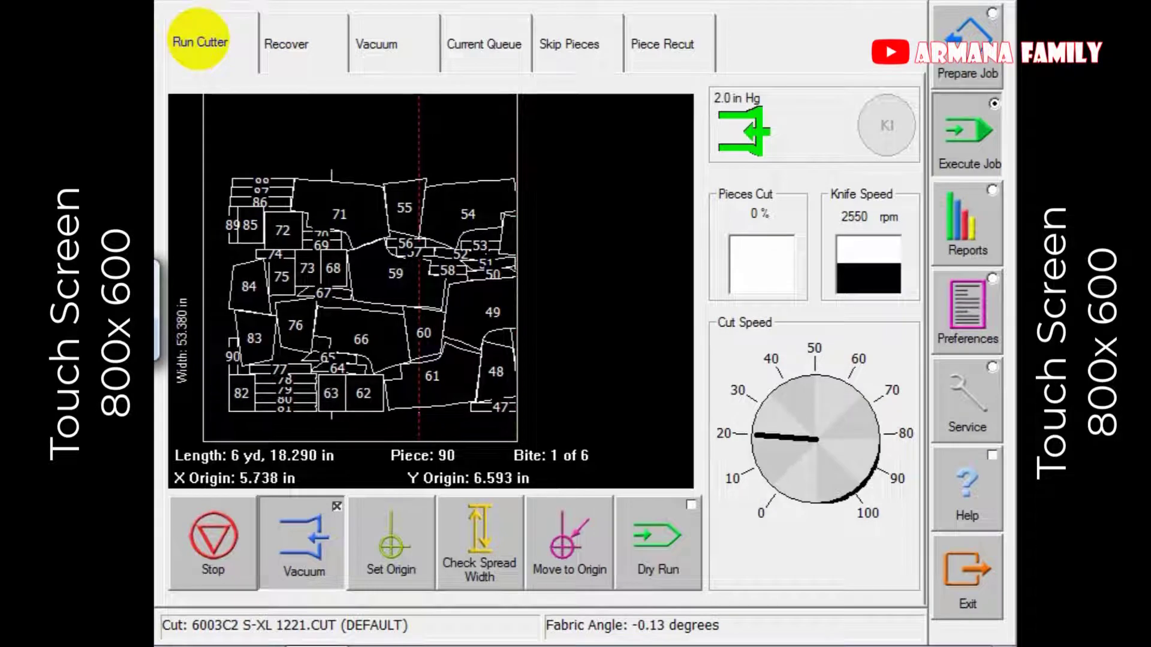
# Check the fabric spread width and raise the cut speed to about 37.
pyautogui.click(474, 542)
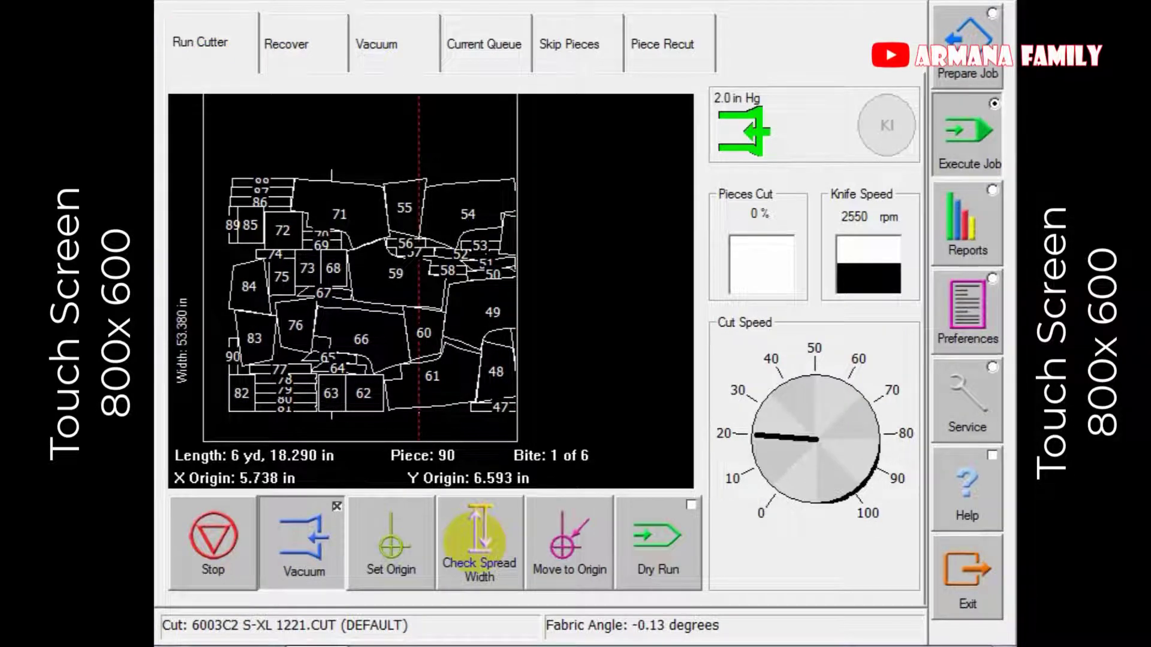
pyautogui.click(306, 53)
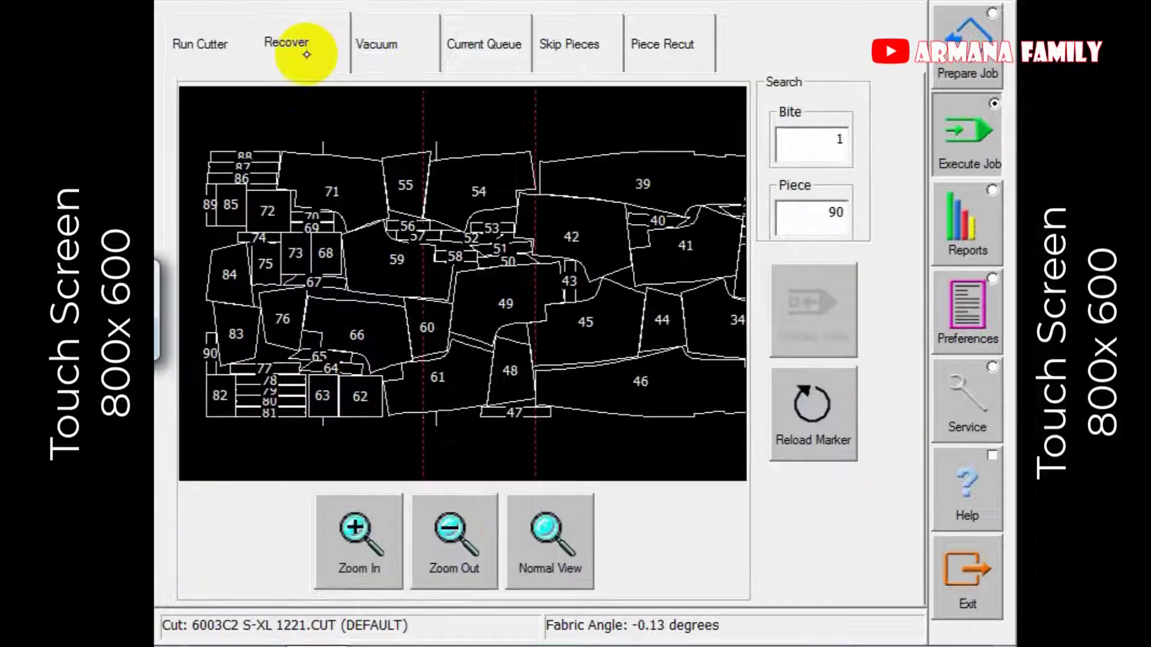
pyautogui.click(219, 58)
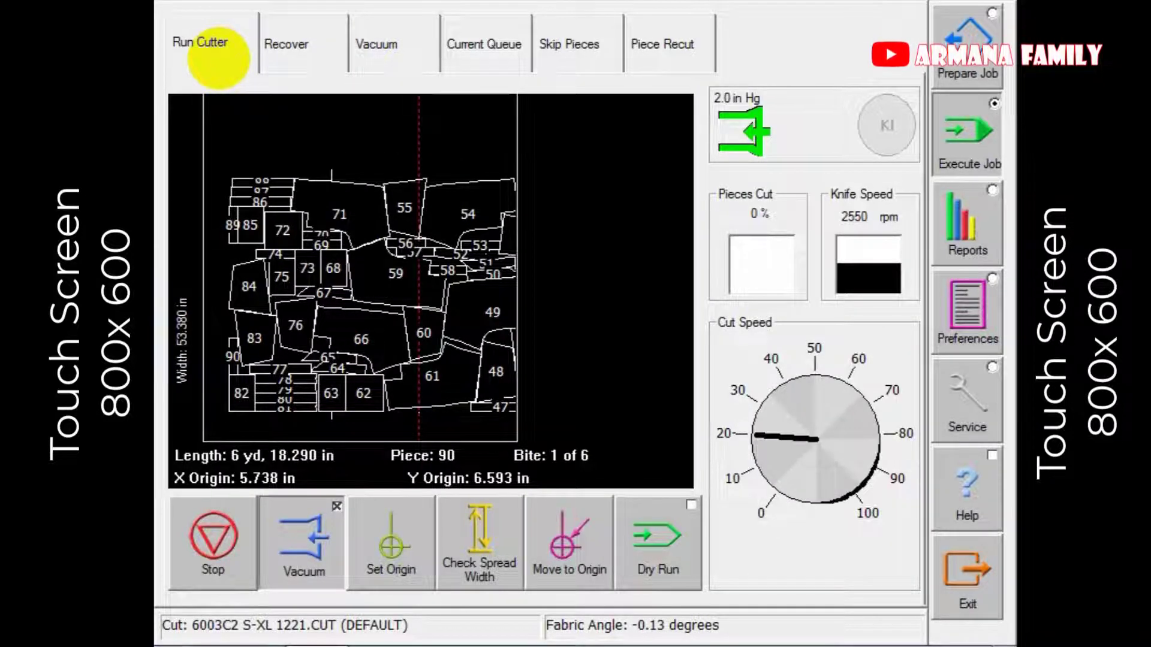
pyautogui.click(341, 40)
pyautogui.click(241, 39)
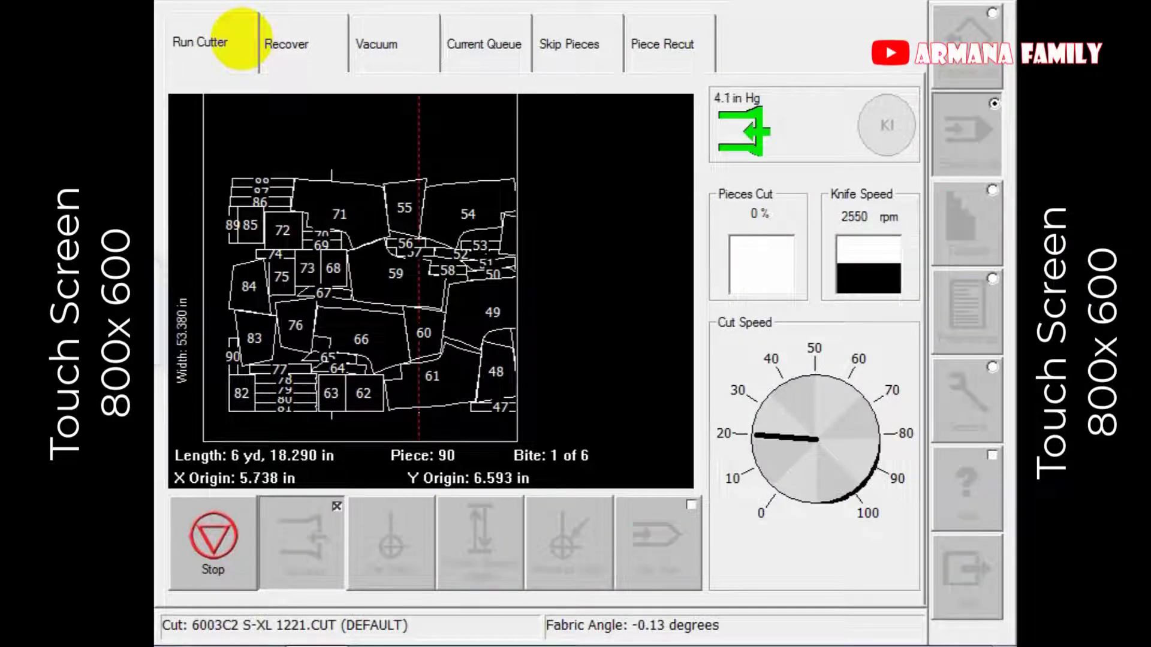
pyautogui.click(773, 380)
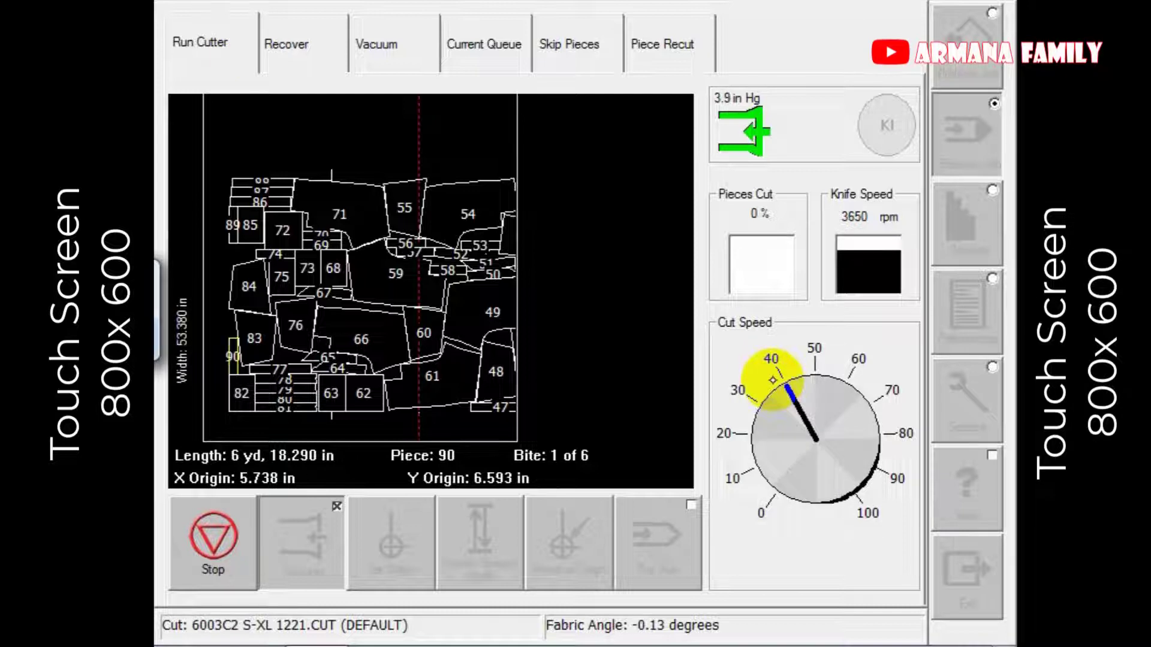